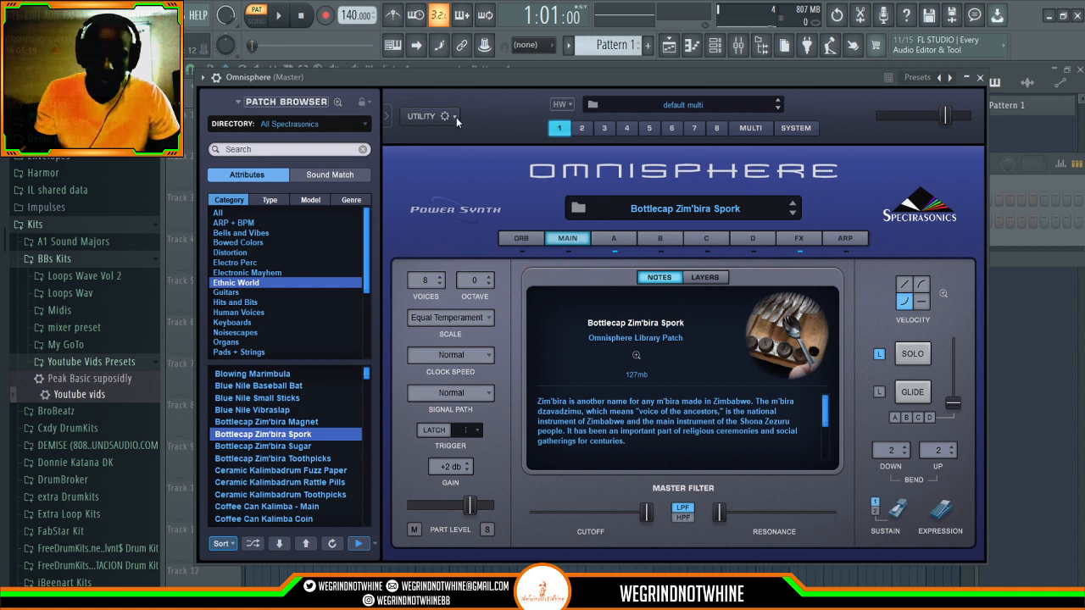
Step: Reset Omnisphere to the Default Patch and show the channel rack
{"action": "left_click", "coordinate": [495, 231]}
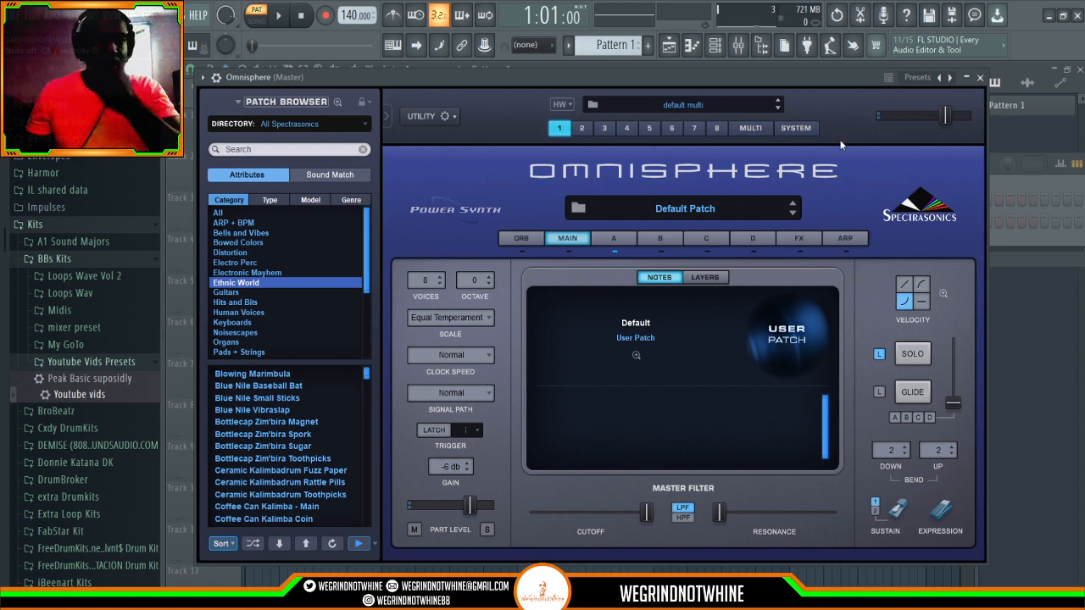
{"action": "left_click", "coordinate": [716, 45]}
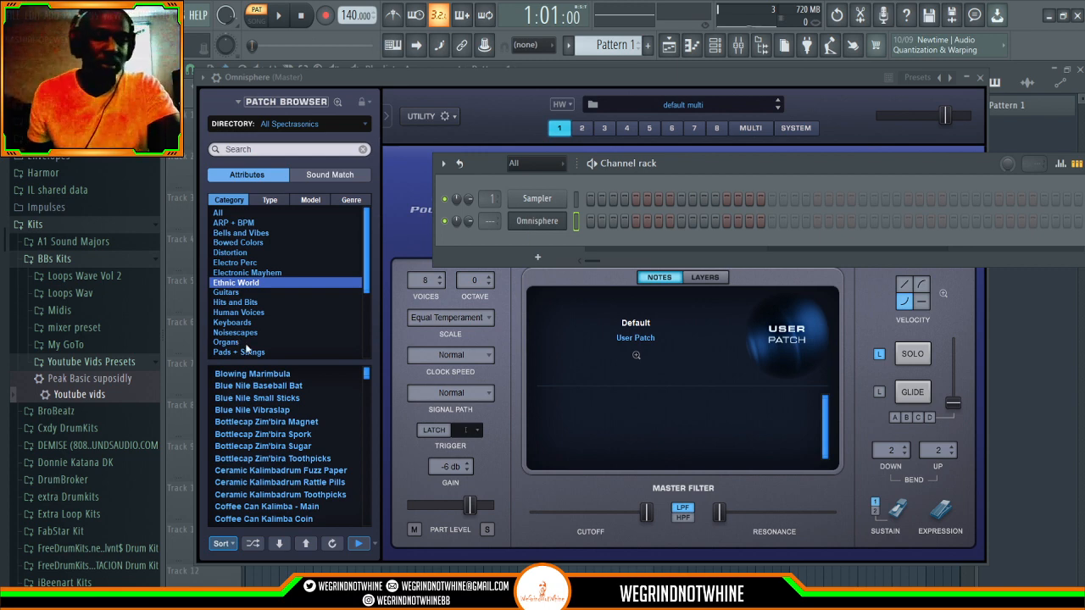
Step: Look through the kit folders in the browser and check the Midis folder inside BBs Kits
{"action": "scroll", "coordinate": [97, 430], "scroll_direction": "down", "scroll_amount": 3}
{"action": "scroll", "coordinate": [98, 431], "scroll_direction": "up", "scroll_amount": 3}
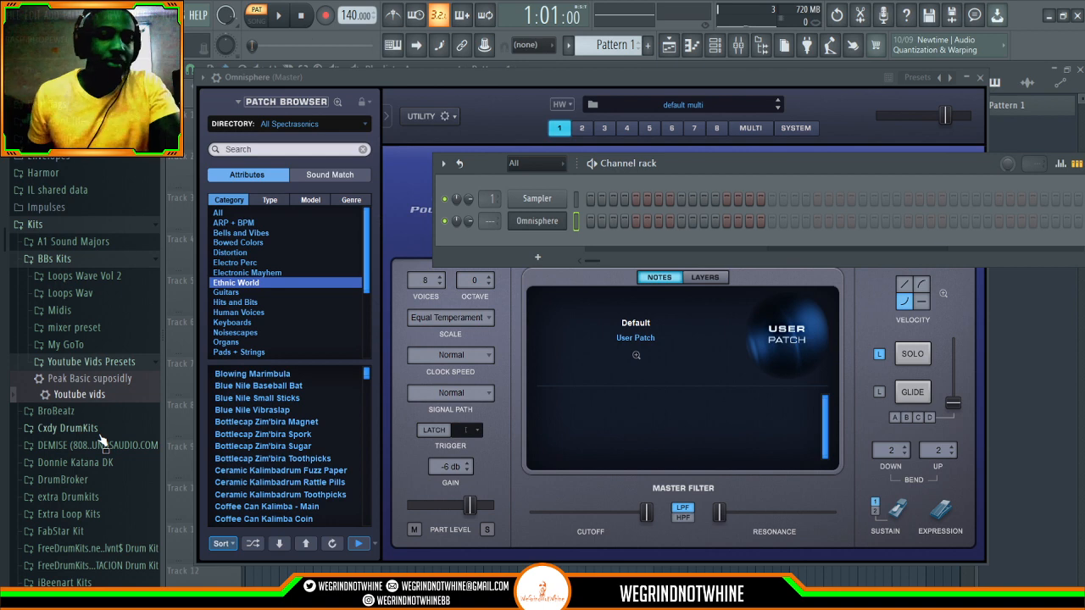
{"action": "scroll", "coordinate": [34, 416], "scroll_direction": "down", "scroll_amount": 6}
{"action": "scroll", "coordinate": [4, 279], "scroll_direction": "up", "scroll_amount": 4}
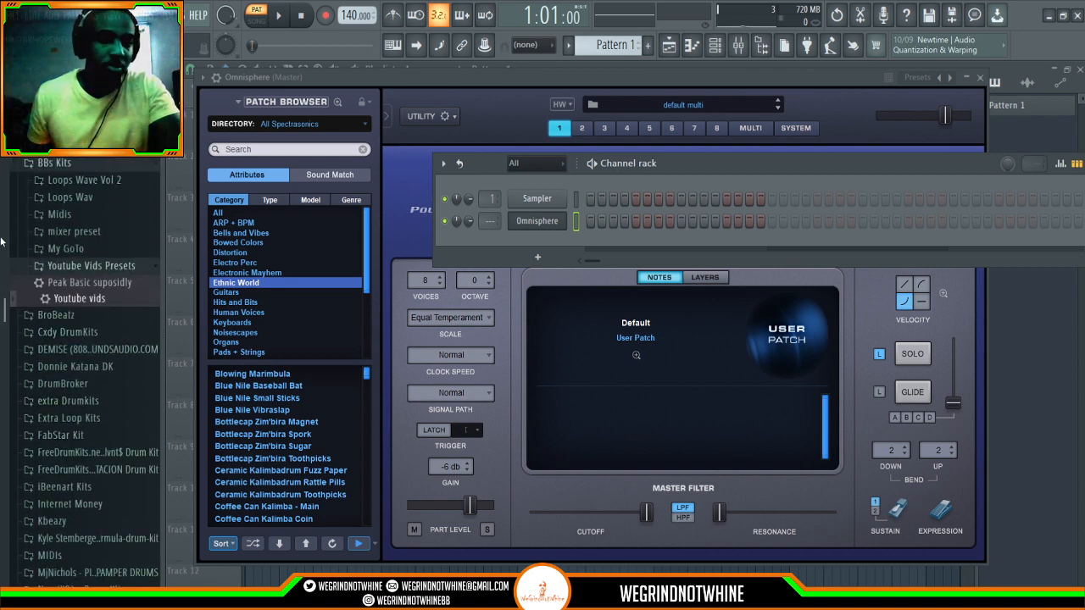
{"action": "left_click", "coordinate": [63, 216]}
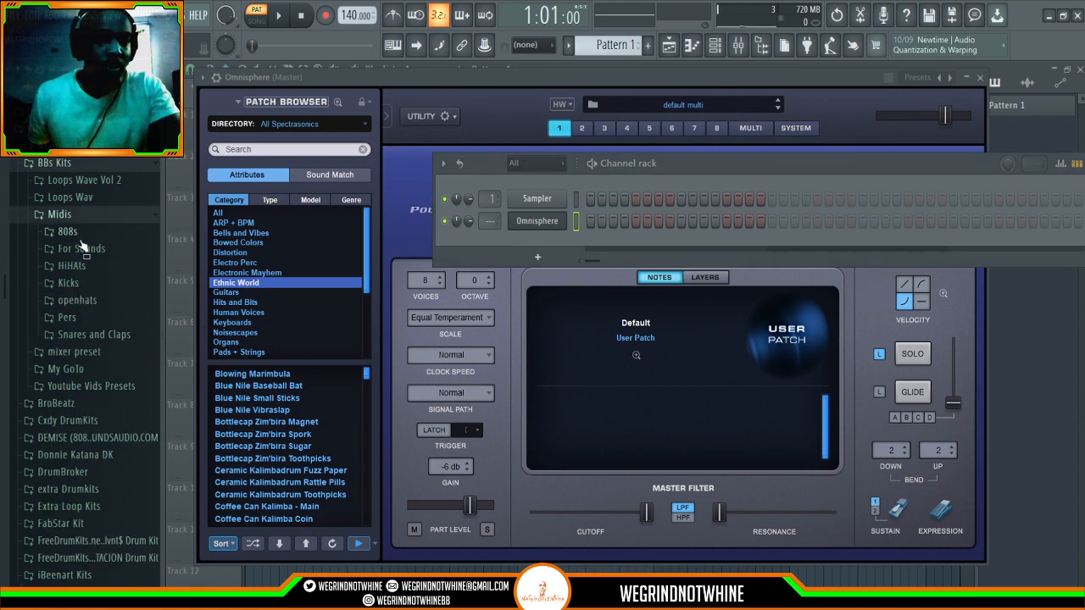
{"action": "scroll", "coordinate": [73, 274], "scroll_direction": "down", "scroll_amount": 5}
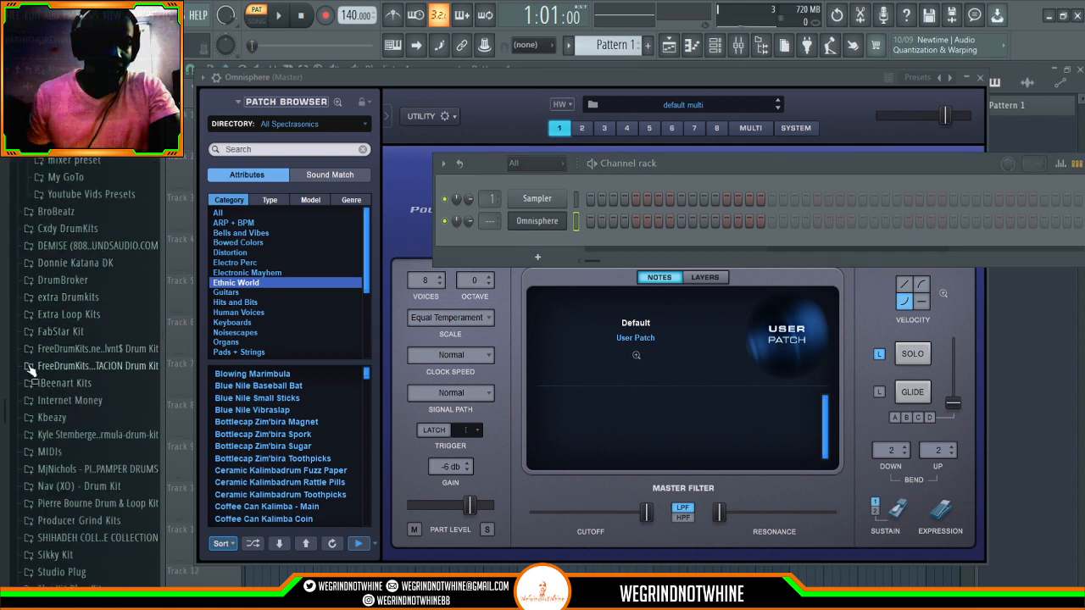
Step: Open the MIRATOUCH bundle folder under Internet Money, Nick Mira in the kits
{"action": "left_click", "coordinate": [68, 400]}
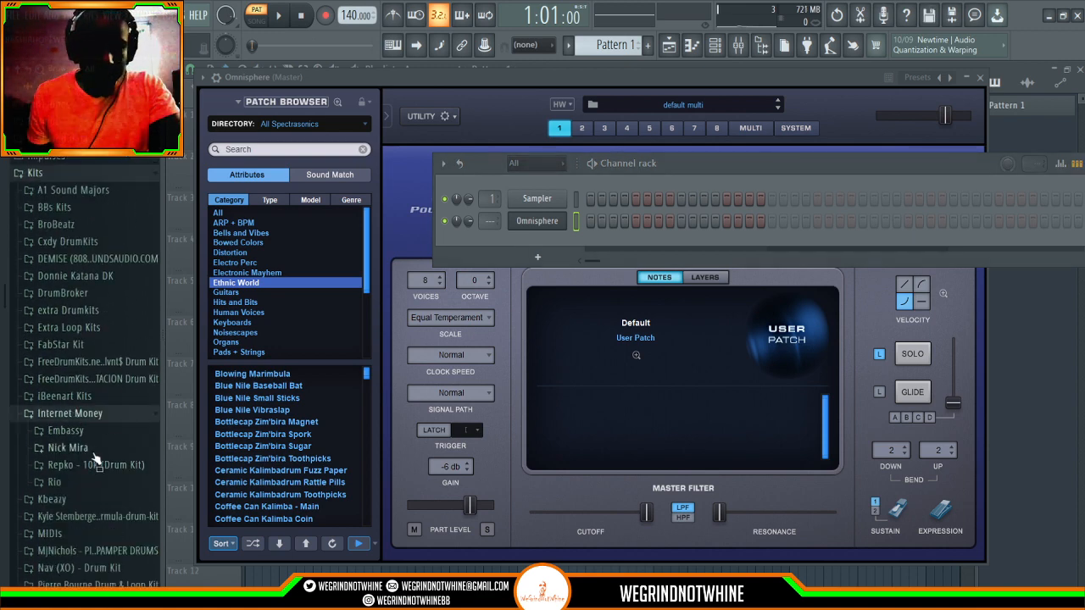
{"action": "left_click", "coordinate": [85, 448]}
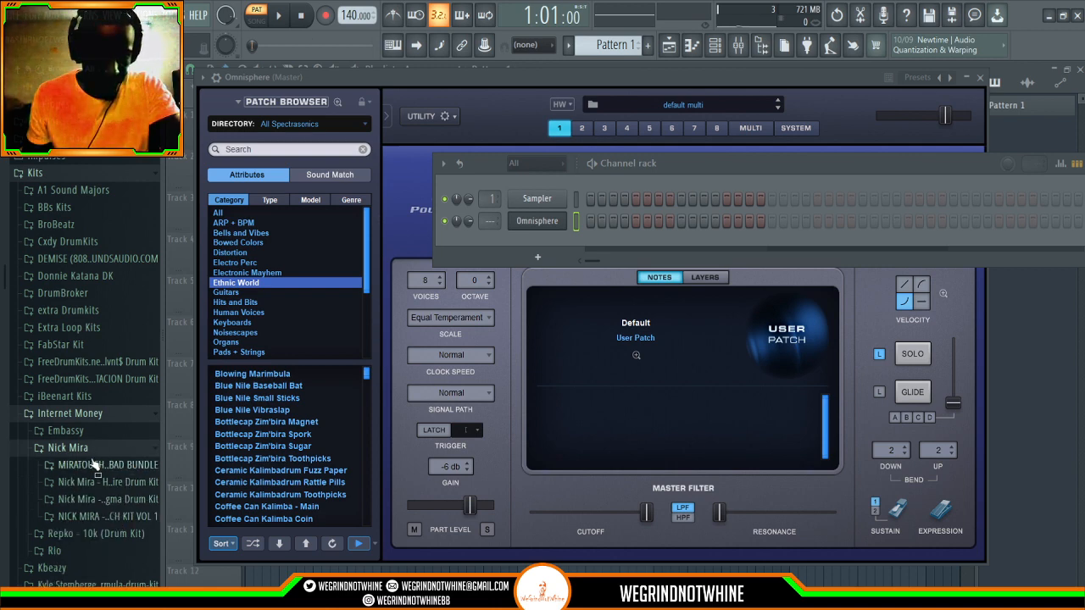
{"action": "scroll", "coordinate": [93, 465], "scroll_direction": "down", "scroll_amount": 3}
{"action": "left_click", "coordinate": [100, 371]}
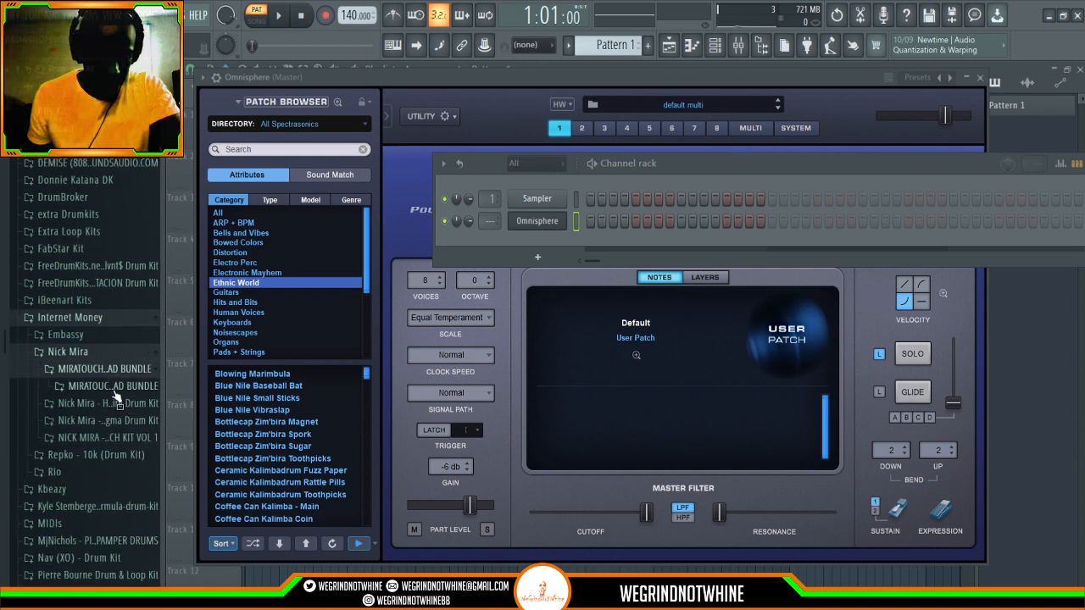
{"action": "left_click", "coordinate": [116, 393]}
Step: Load the 160bpm_slang MIDI file onto the Omnisphere channel and play the pattern to audition it
{"action": "scroll", "coordinate": [105, 356], "scroll_direction": "up", "scroll_amount": 3}
{"action": "scroll", "coordinate": [100, 342], "scroll_direction": "down", "scroll_amount": 4}
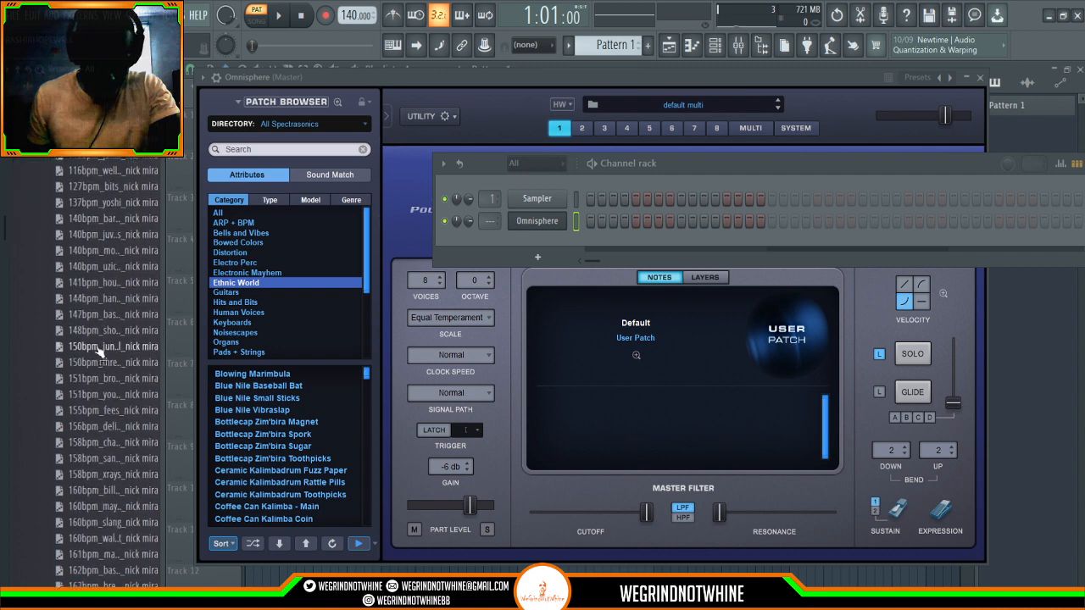
{"action": "scroll", "coordinate": [100, 348], "scroll_direction": "down", "scroll_amount": 6}
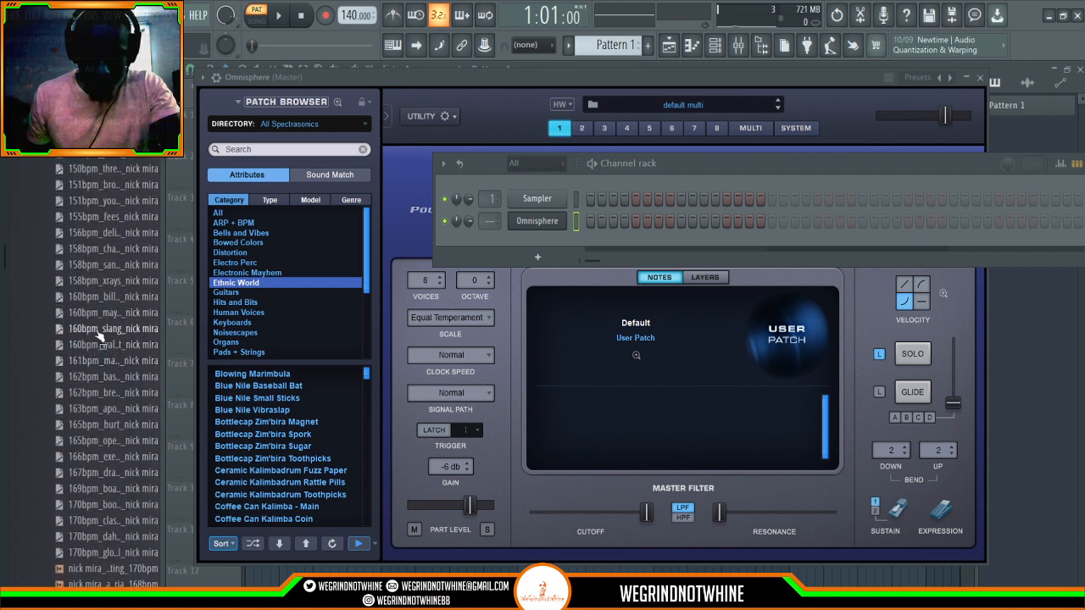
{"action": "left_click", "coordinate": [101, 331]}
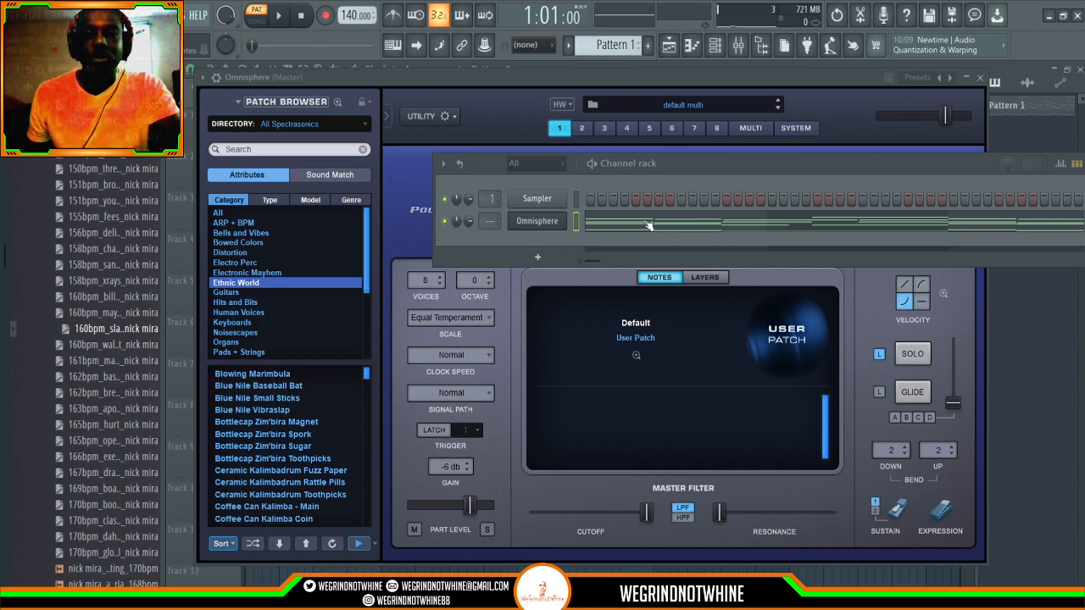
{"action": "left_click", "coordinate": [281, 17]}
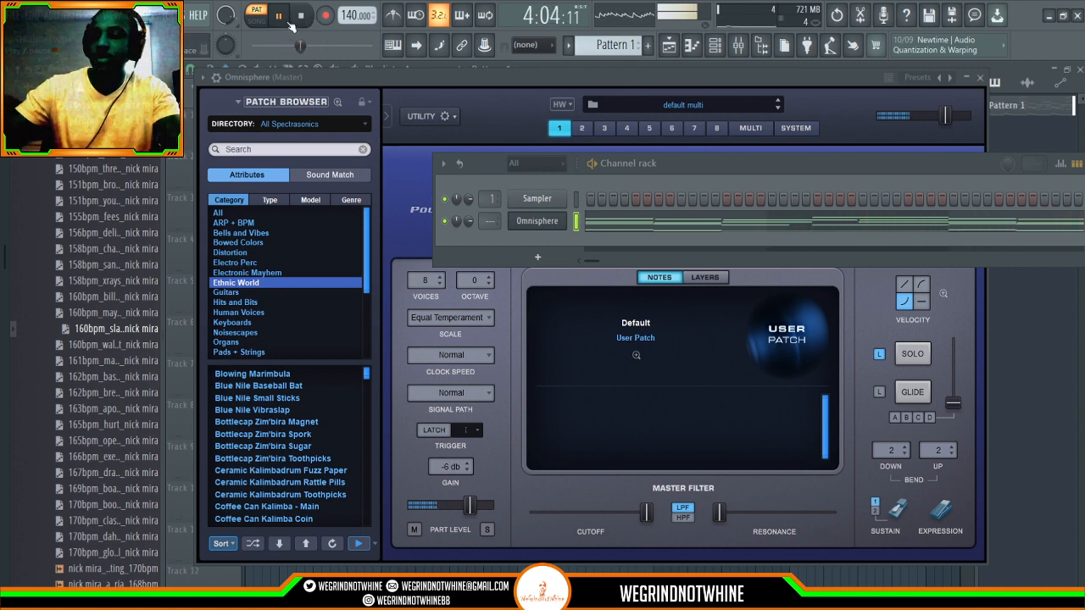
{"action": "left_click", "coordinate": [295, 19]}
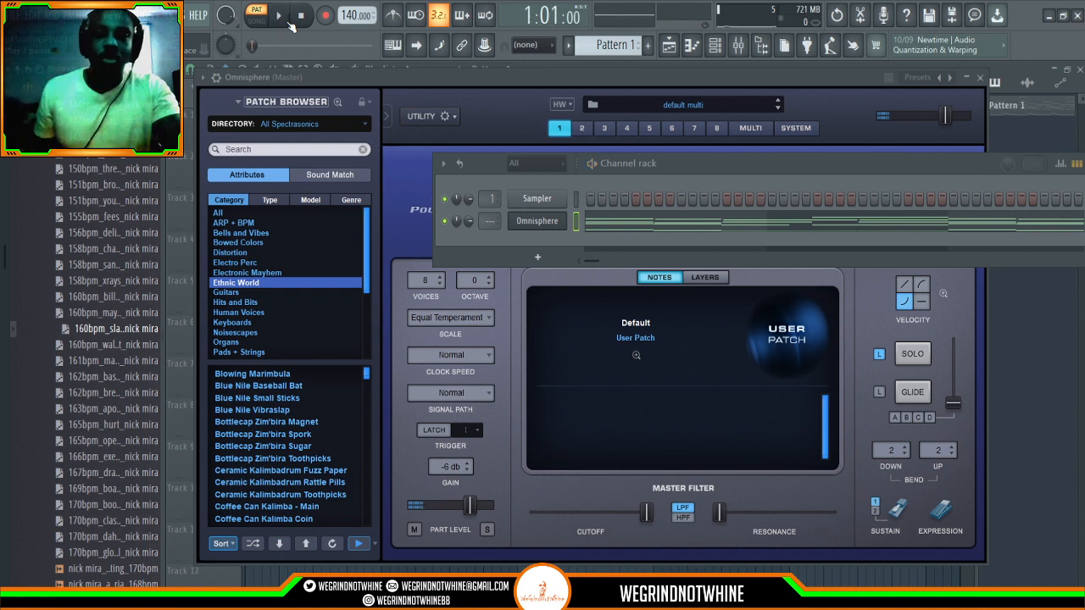
Step: Rearrange the channel rack and Omnisphere windows so that Omnisphere sits just below the playlist toolbar
{"action": "left_click_drag", "start_coordinate": [824, 161], "coordinate": [755, 171]}
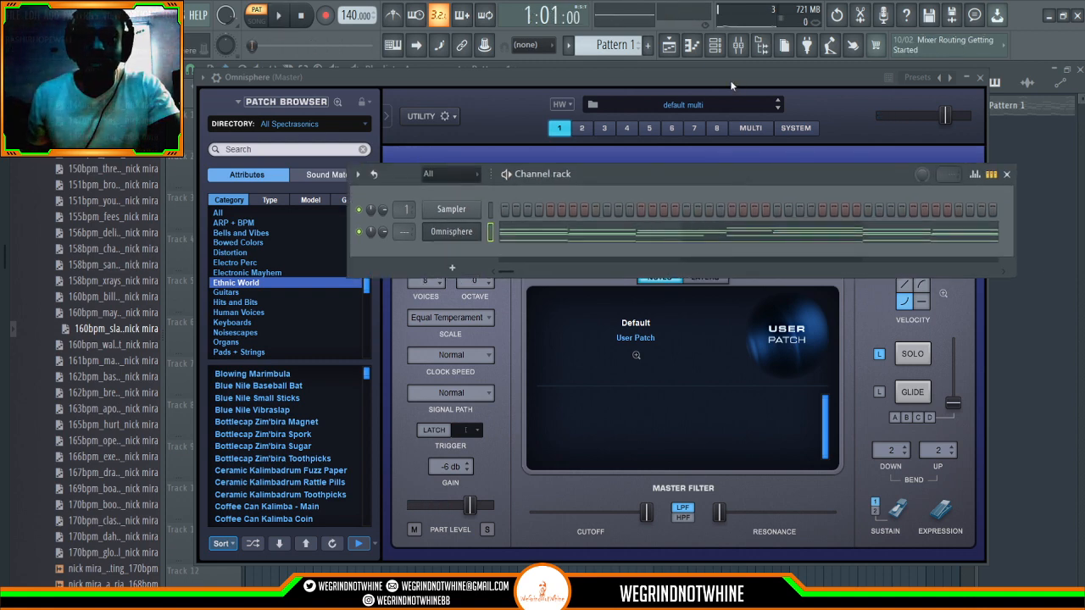
{"action": "left_click_drag", "start_coordinate": [730, 79], "coordinate": [692, 122]}
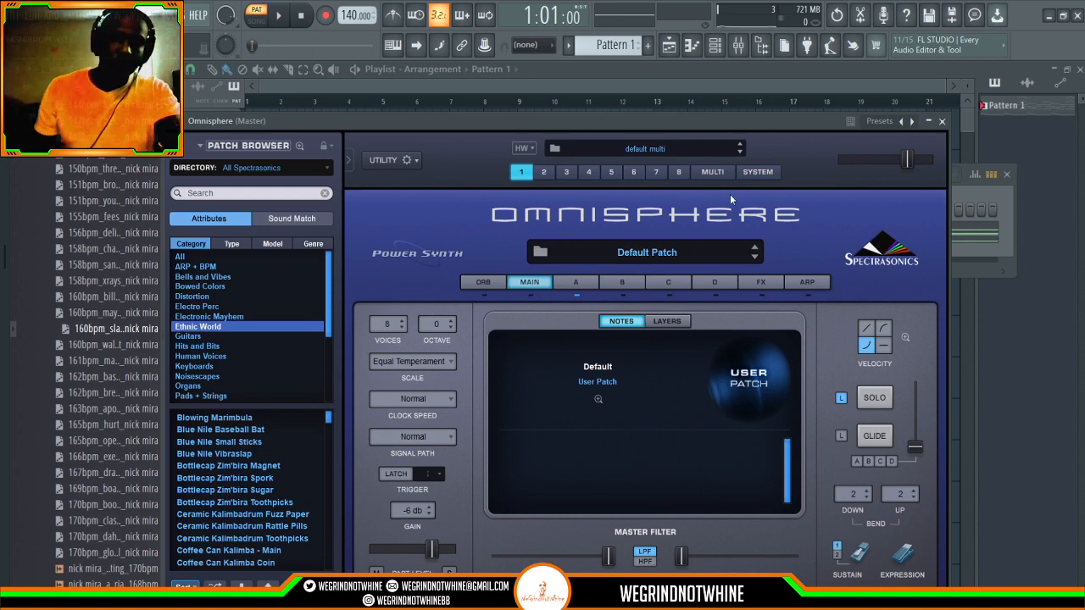
{"action": "left_click_drag", "start_coordinate": [395, 120], "coordinate": [423, 115]}
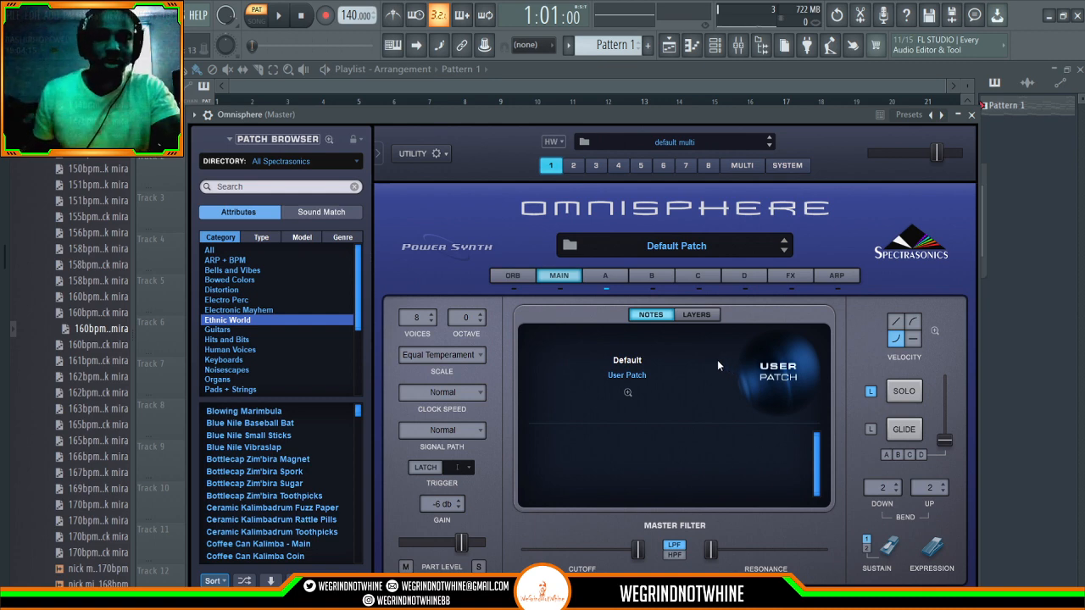
Step: Show layer A's synth settings in Omnisphere and listen to its current sound
{"action": "left_click", "coordinate": [619, 280]}
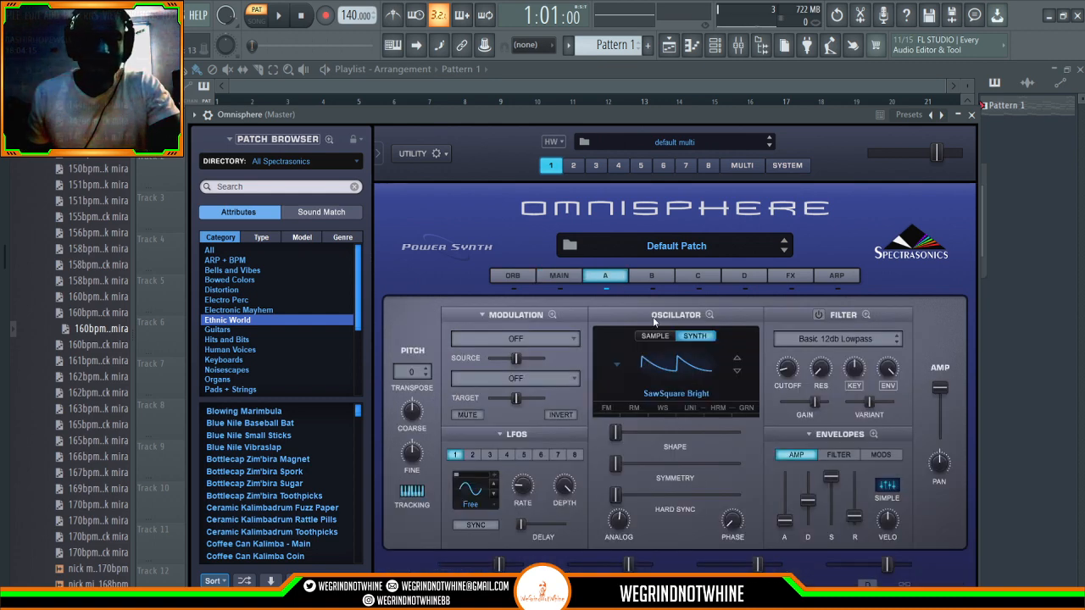
{"action": "key", "text": "space"}
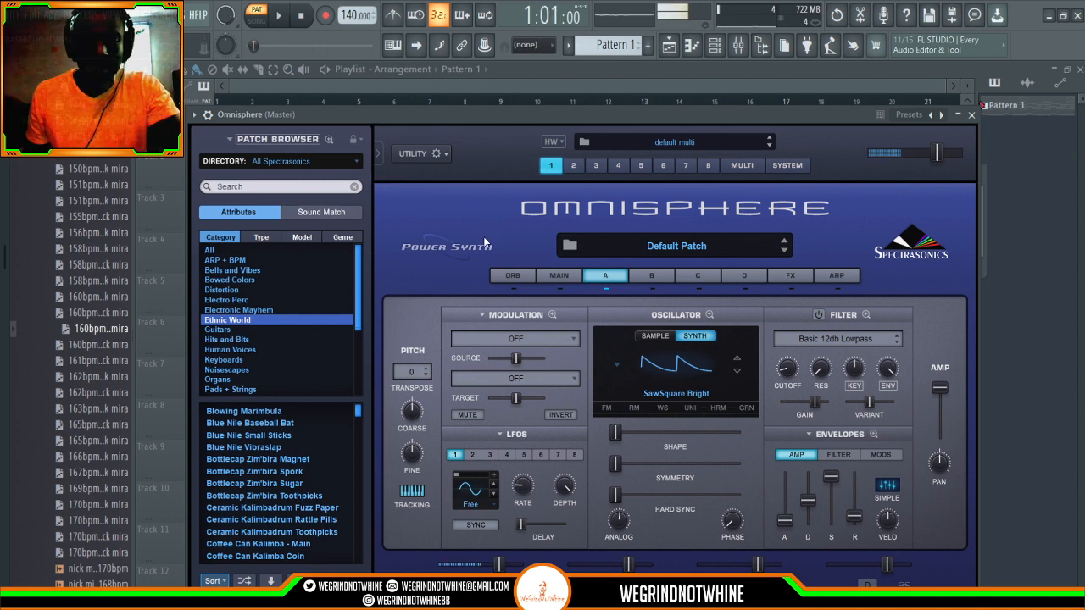
{"action": "key", "text": "space"}
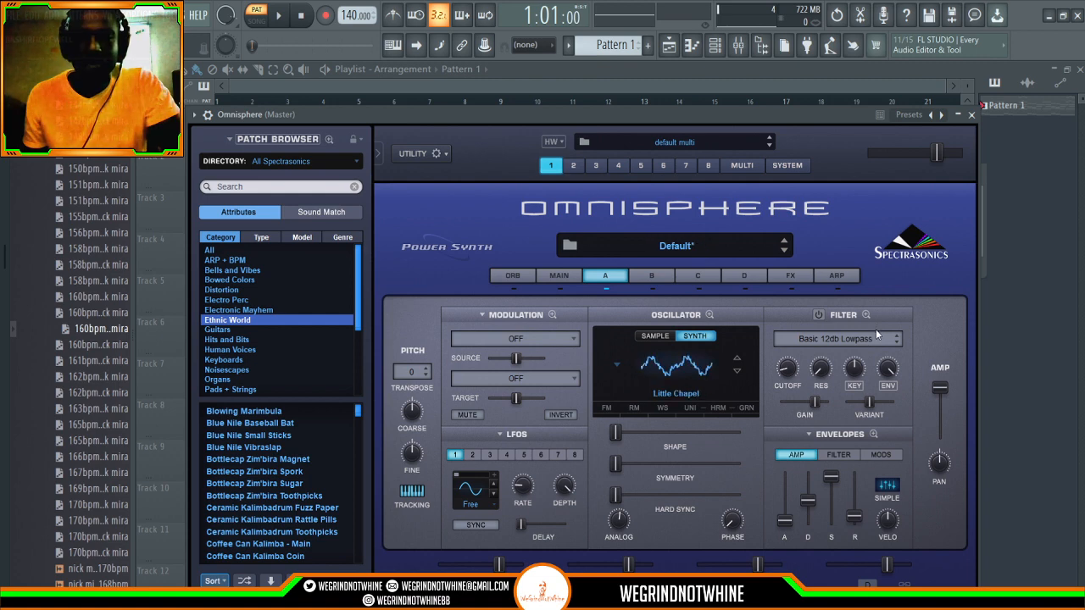
Step: Play the pattern with the Little Chapel waveform and step layer A's oscillator to Microwaved Bells and back to Little Chapel
{"action": "key", "text": "space"}
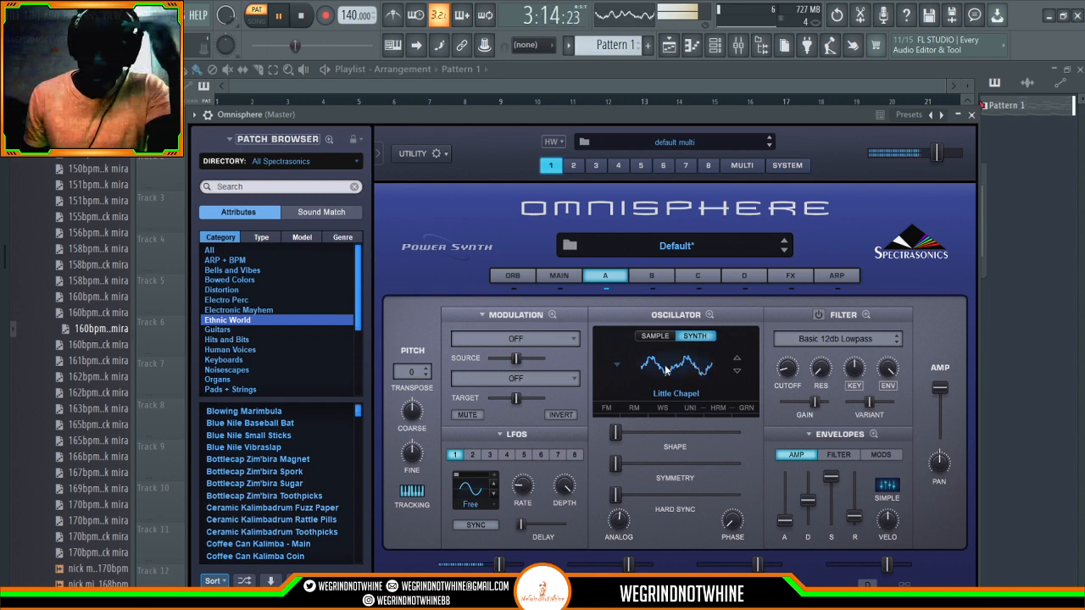
{"action": "key", "text": "space"}
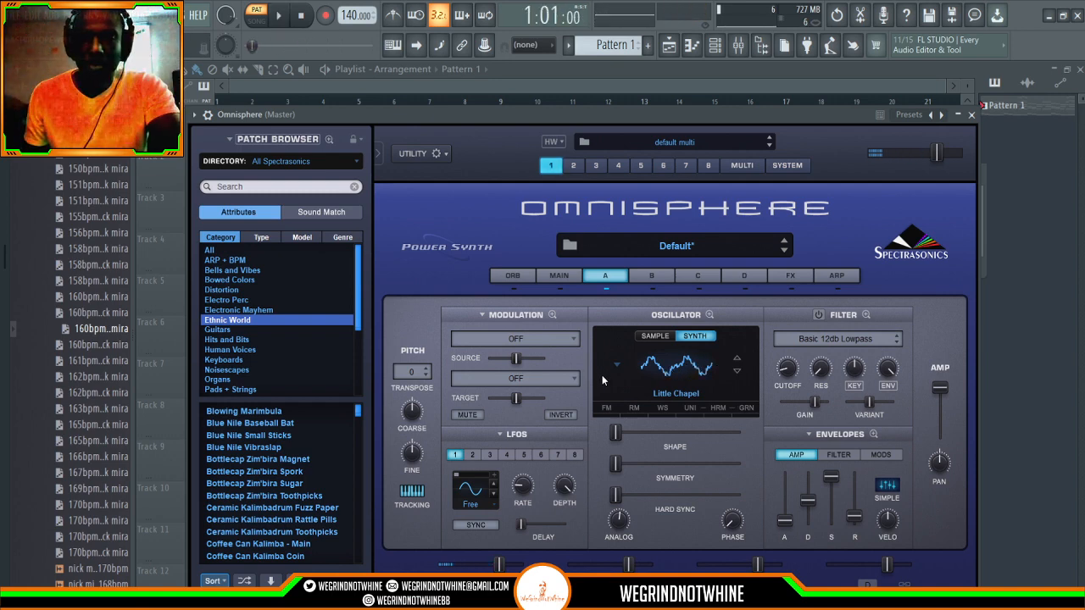
{"action": "scroll", "coordinate": [660, 371], "scroll_direction": "down", "scroll_amount": 1}
{"action": "scroll", "coordinate": [659, 372], "scroll_direction": "down", "scroll_amount": 2}
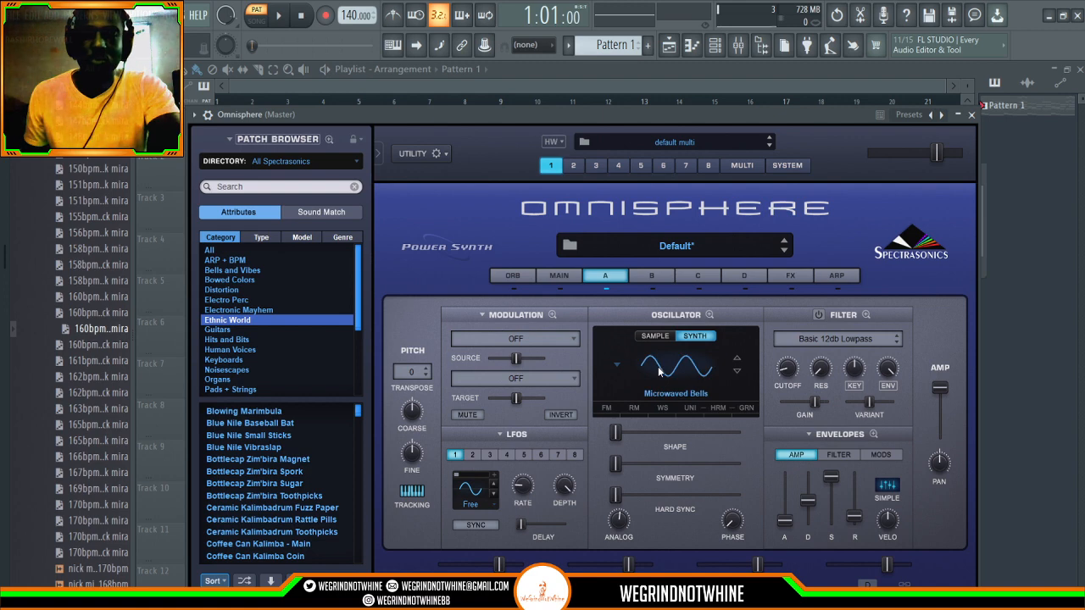
{"action": "scroll", "coordinate": [660, 372], "scroll_direction": "up", "scroll_amount": 3}
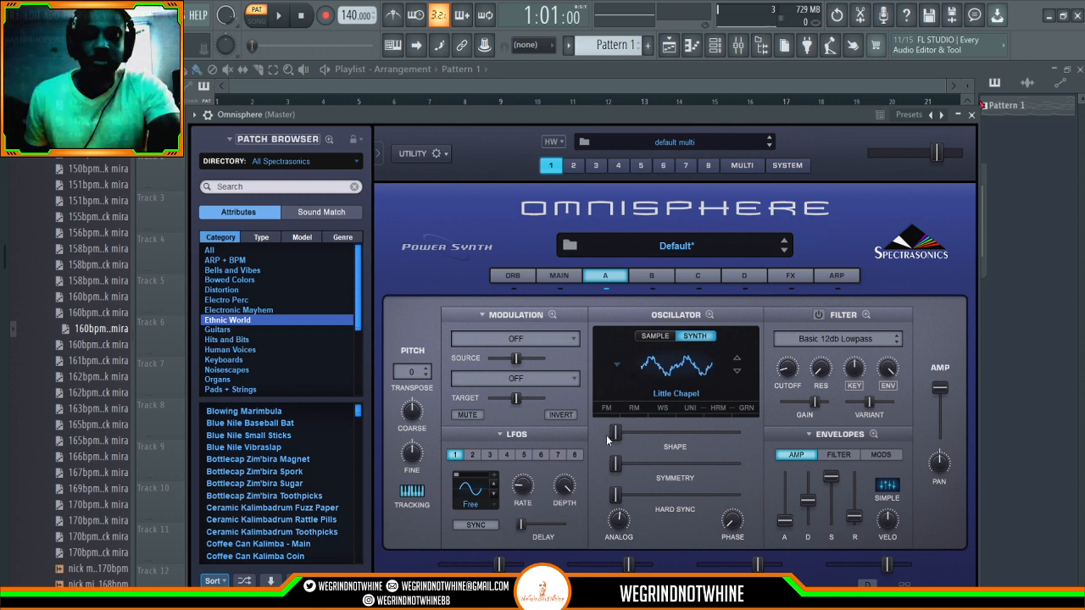
Step: Play the pattern while stepping layer A's oscillator through Organbells, Transistor Chimes, Wolfgang Bells and Duocorn to the Fluster waveform
{"action": "key", "text": "space"}
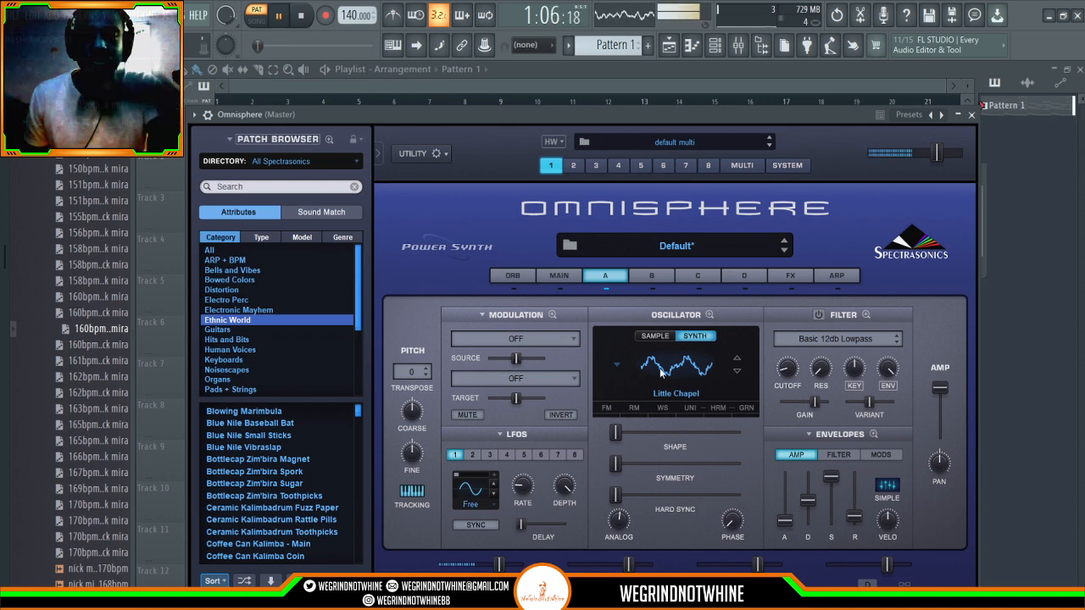
{"action": "scroll", "coordinate": [661, 369], "scroll_direction": "down", "scroll_amount": 1}
{"action": "scroll", "coordinate": [661, 369], "scroll_direction": "down", "scroll_amount": 2}
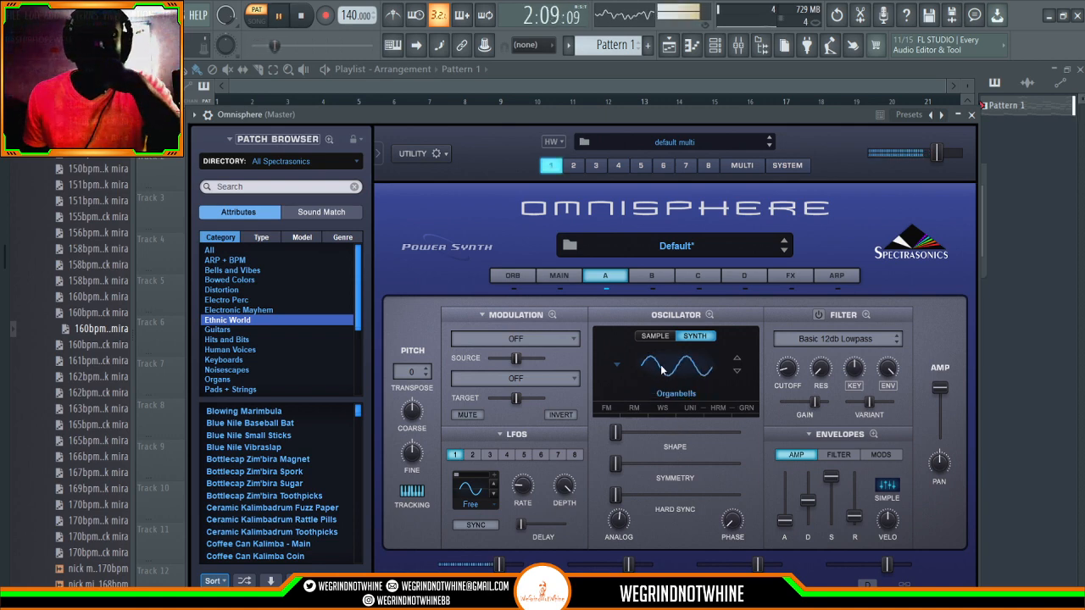
{"action": "scroll", "coordinate": [661, 370], "scroll_direction": "down", "scroll_amount": 1}
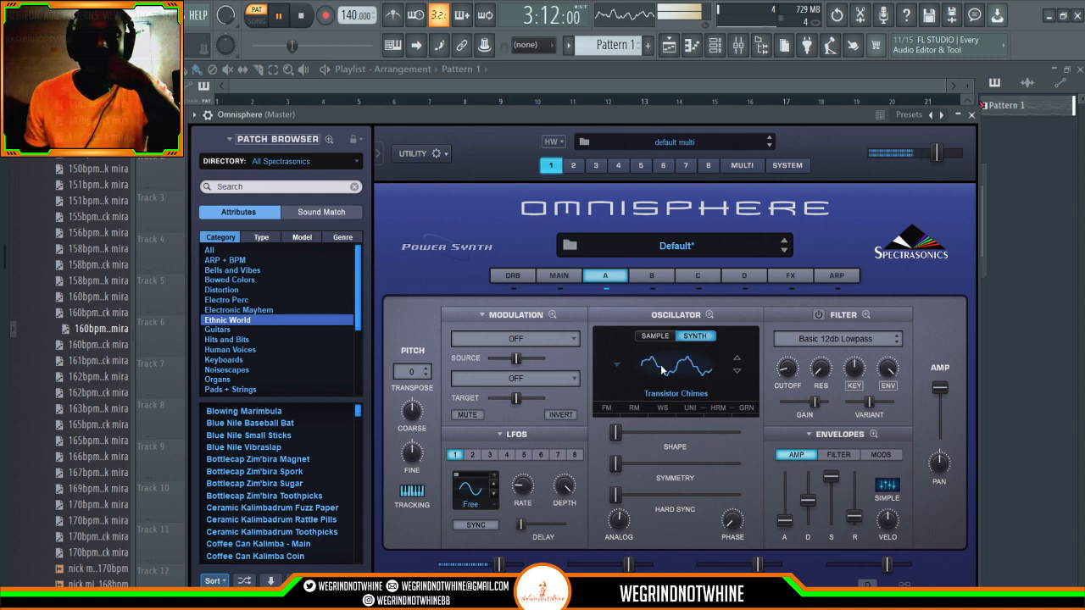
{"action": "scroll", "coordinate": [661, 369], "scroll_direction": "down", "scroll_amount": 1}
{"action": "scroll", "coordinate": [661, 370], "scroll_direction": "down", "scroll_amount": 1}
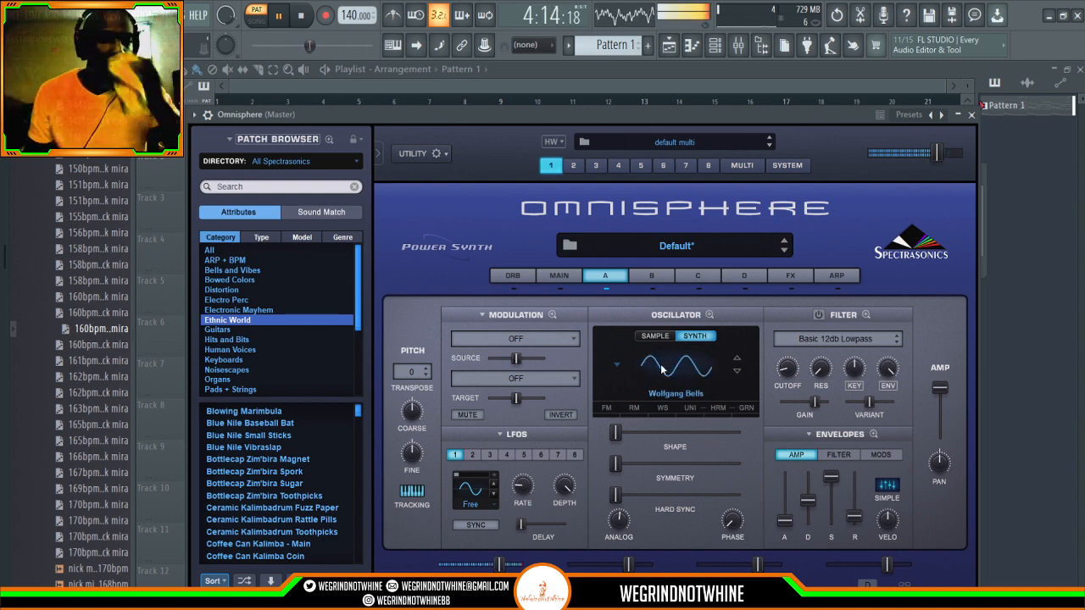
{"action": "scroll", "coordinate": [661, 361], "scroll_direction": "down", "scroll_amount": 1}
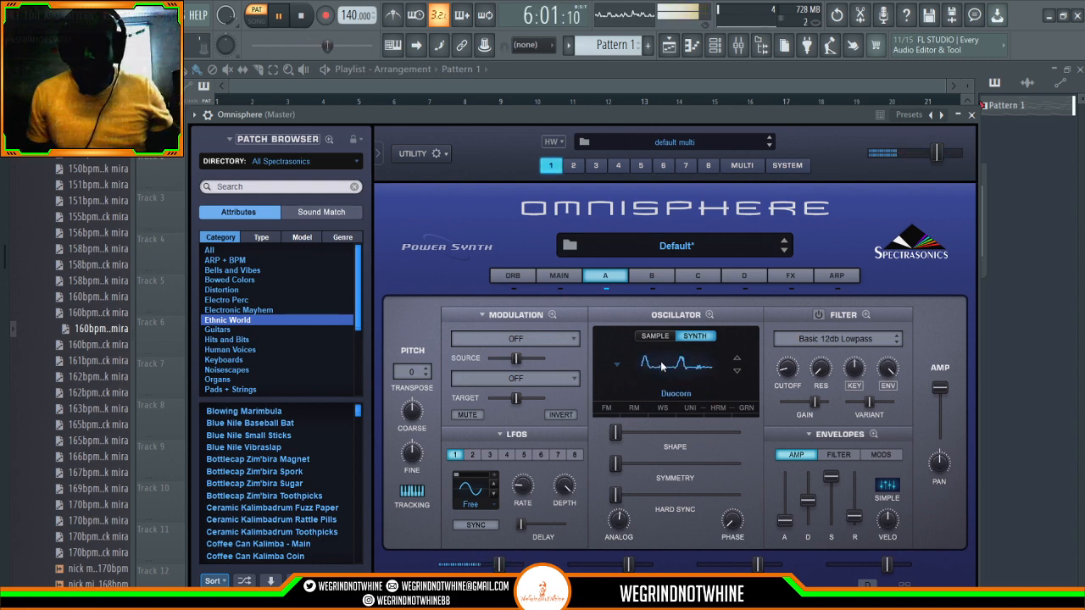
{"action": "scroll", "coordinate": [660, 363], "scroll_direction": "down", "scroll_amount": 1}
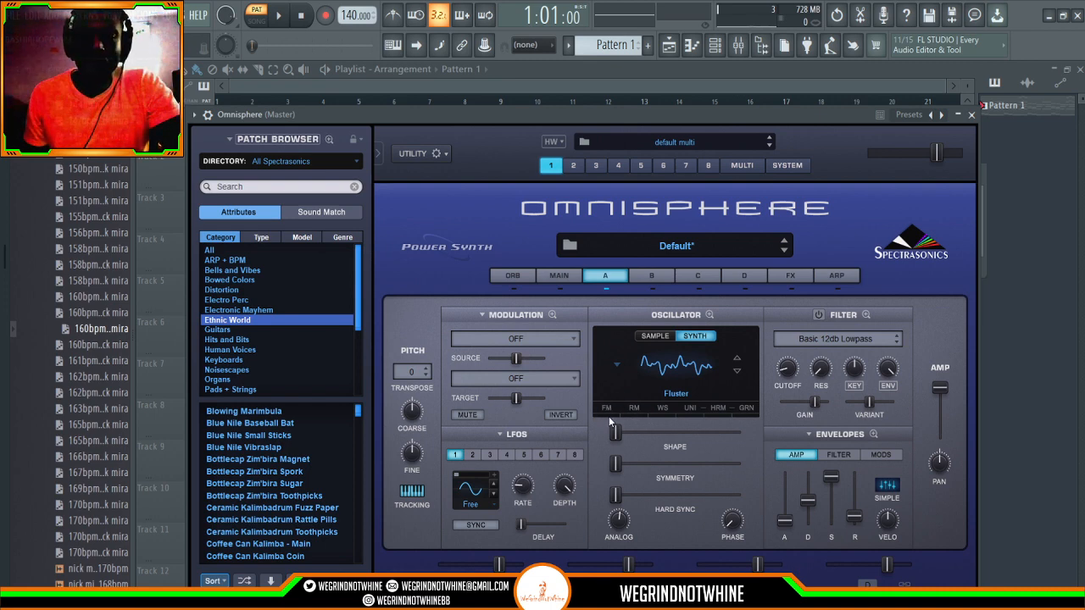
Step: Switch the FM, RM and WS modes of layer A's oscillator on and off again
{"action": "left_click_drag", "start_coordinate": [609, 416], "coordinate": [664, 415]}
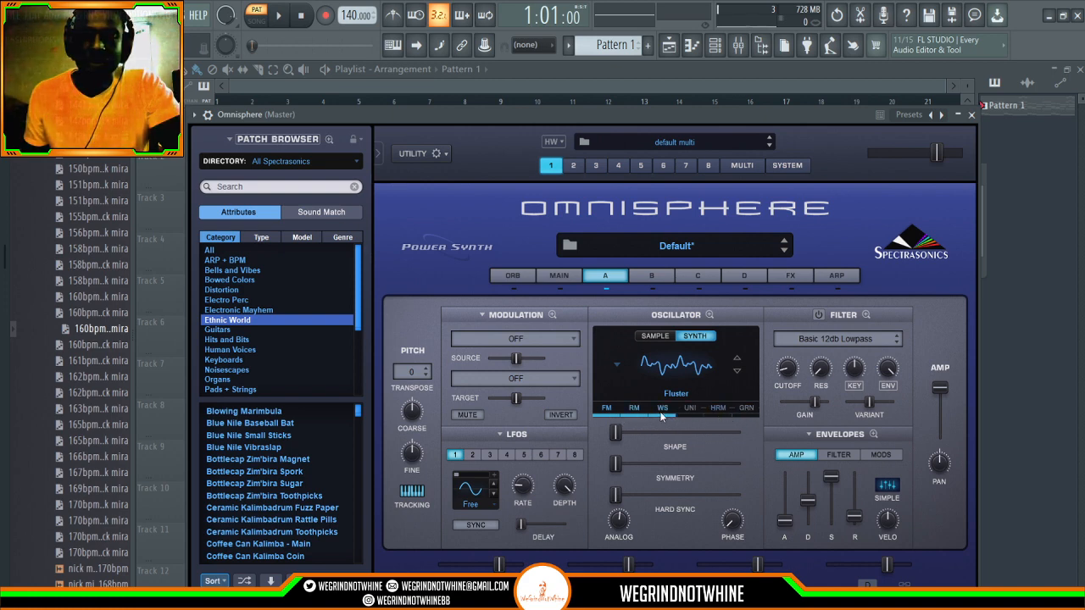
{"action": "left_click_drag", "start_coordinate": [660, 411], "coordinate": [602, 414]}
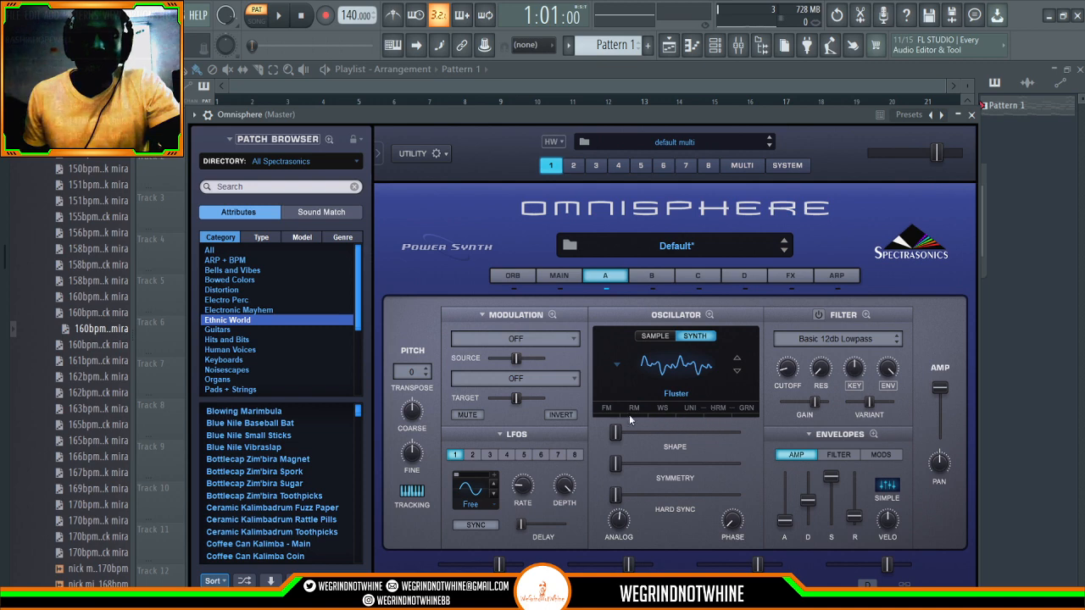
Step: Examine the frequency modulation and ring modulation pages in layer A's oscillator zoom view
{"action": "left_click", "coordinate": [605, 410]}
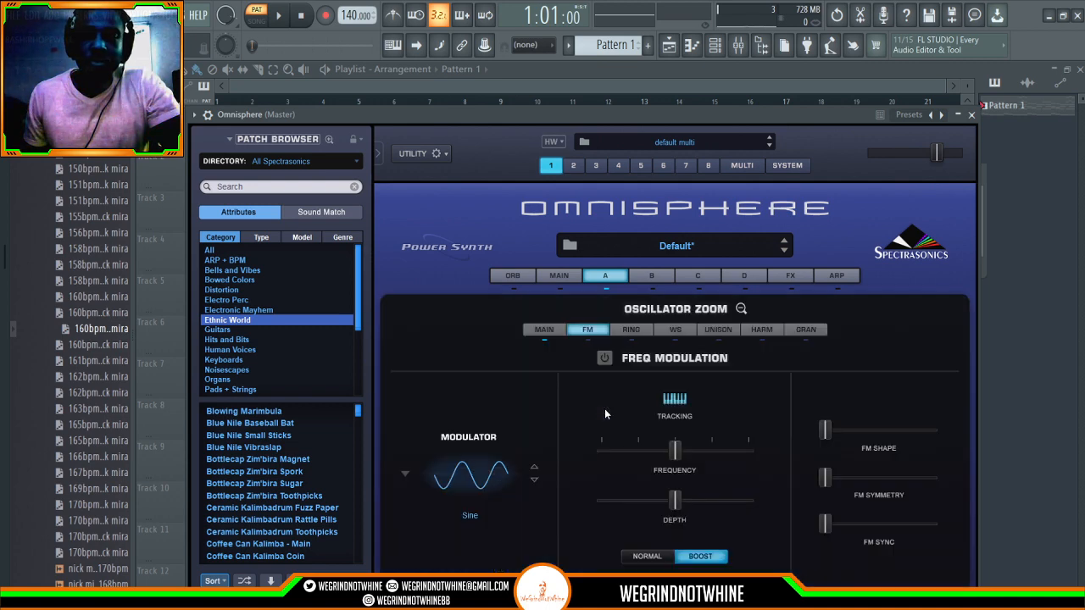
{"action": "left_click", "coordinate": [741, 310]}
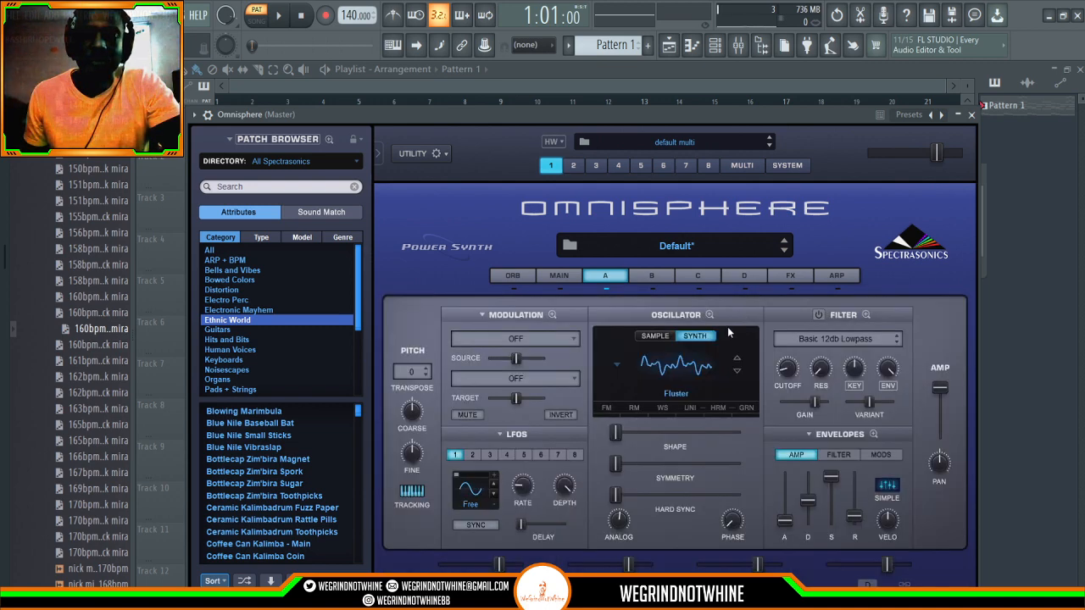
{"action": "left_click", "coordinate": [639, 402]}
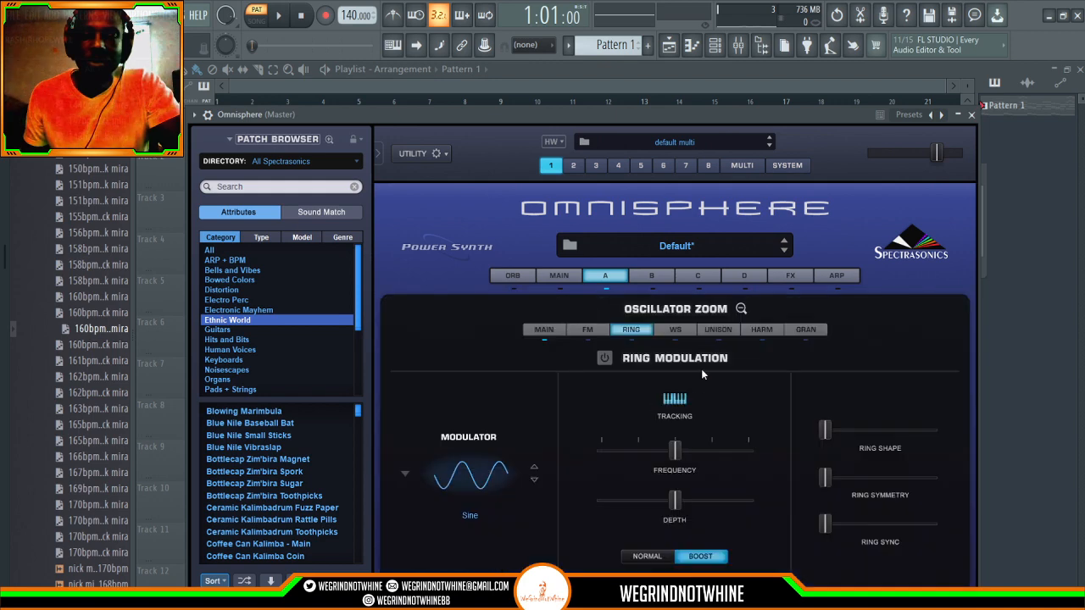
Step: Examine the waveshaper page in layer A's oscillator zoom view and return to the layer's main view
{"action": "left_click", "coordinate": [740, 308]}
{"action": "left_click", "coordinate": [666, 408]}
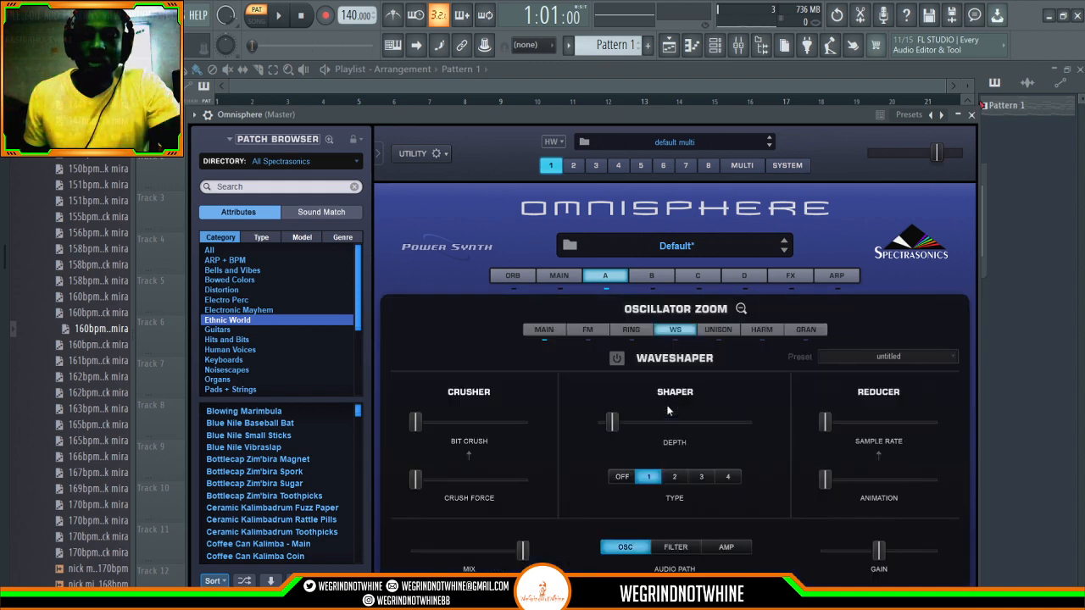
{"action": "left_click", "coordinate": [740, 308]}
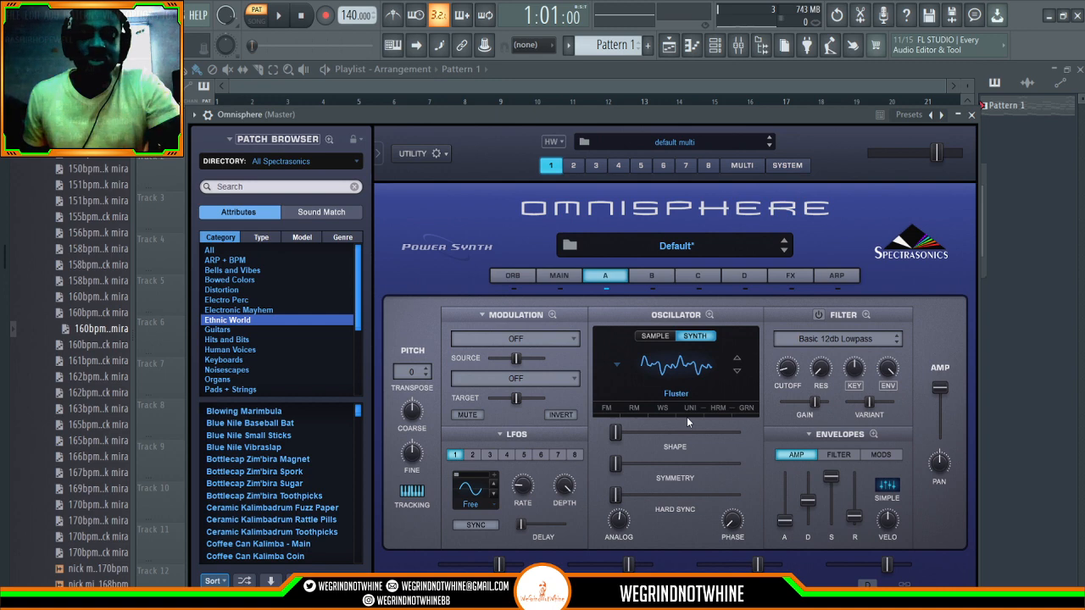
Step: Turn on unison for layer A's oscillator and play the pattern with unison alone and with FM added
{"action": "key", "text": "space"}
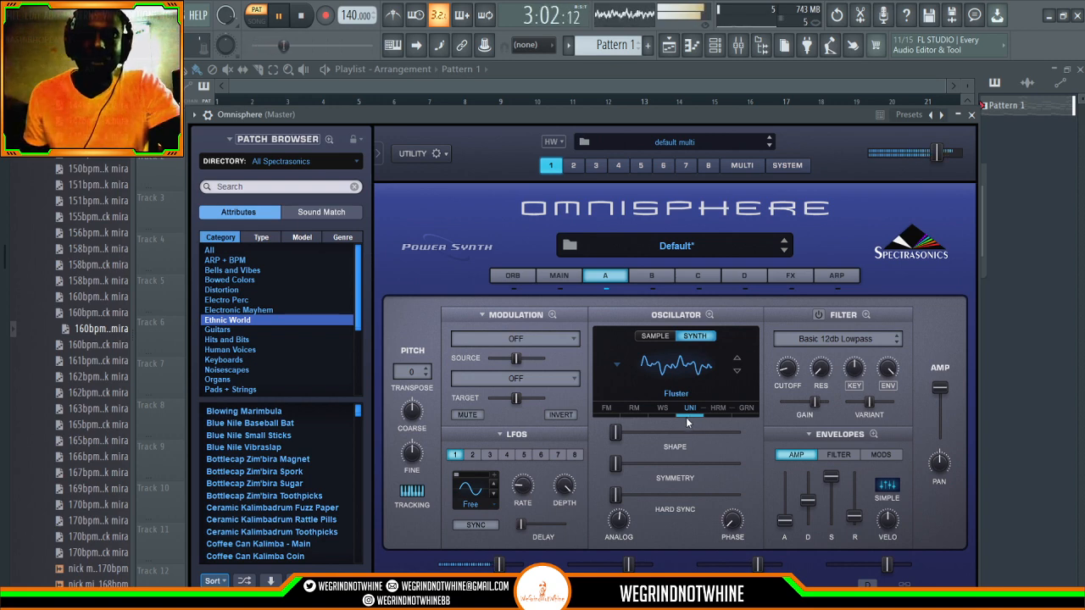
{"action": "key", "text": "space"}
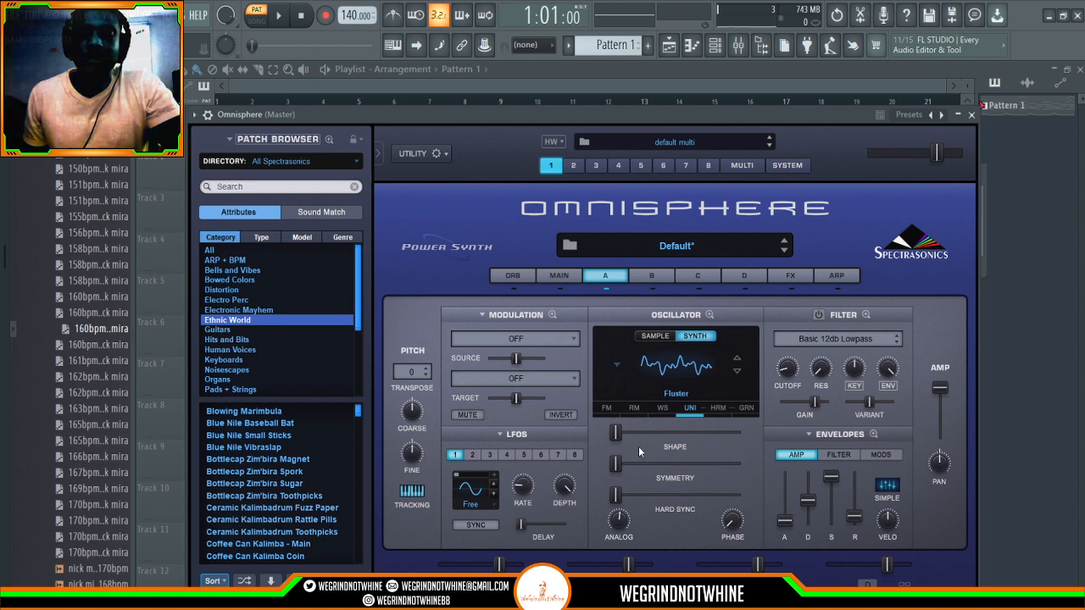
{"action": "key", "text": "space"}
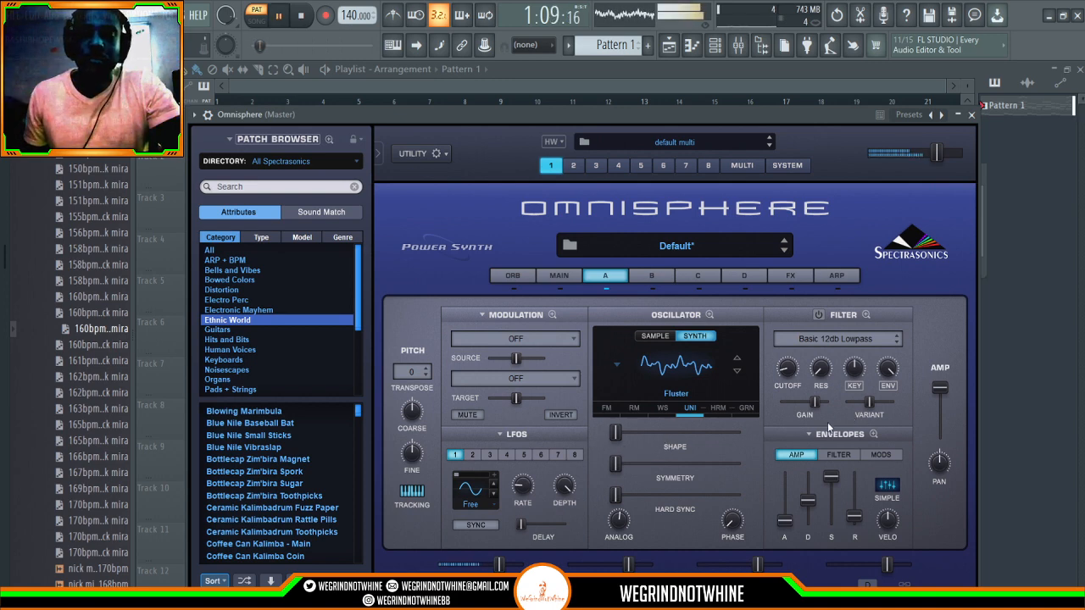
{"action": "key", "text": "space"}
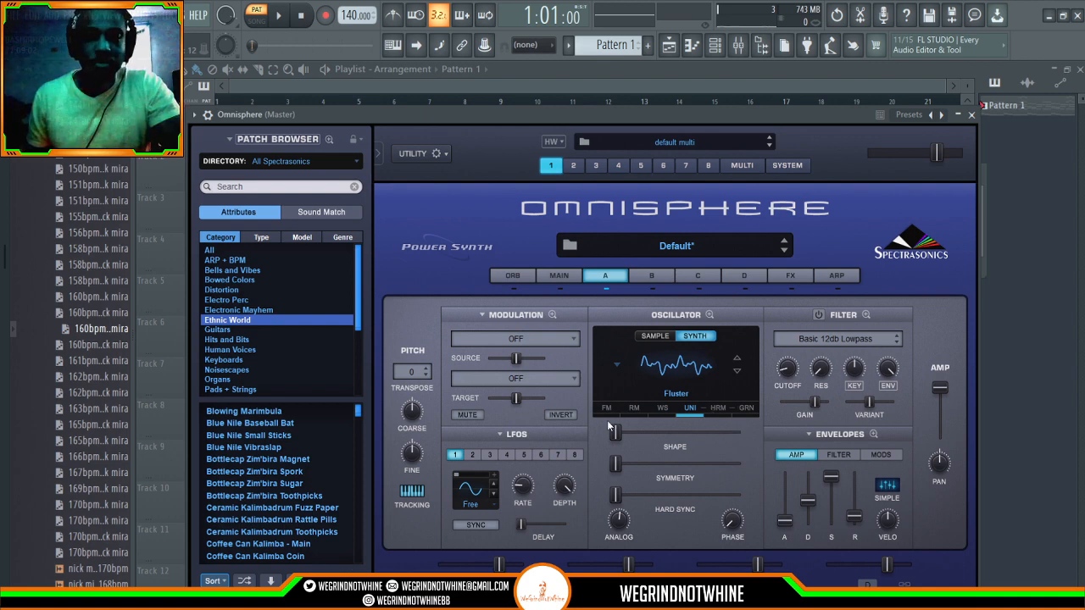
{"action": "key", "text": "space"}
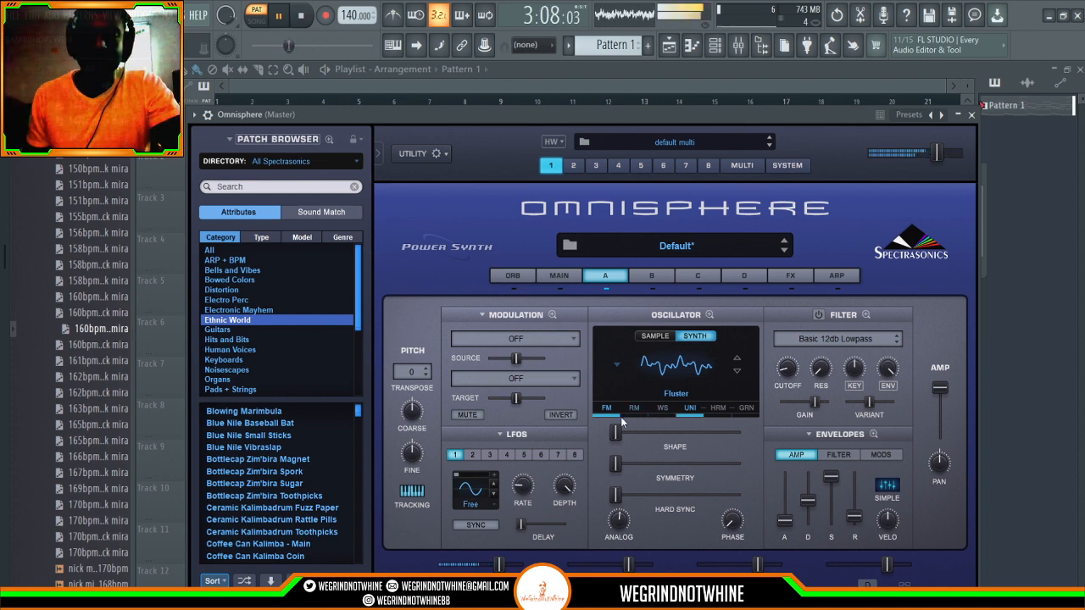
{"action": "key", "text": "space"}
Step: Open layer A's Harmonia page with Harmonia on, load the 02. Suspended Chord preset and play the pattern
{"action": "left_click", "coordinate": [721, 412]}
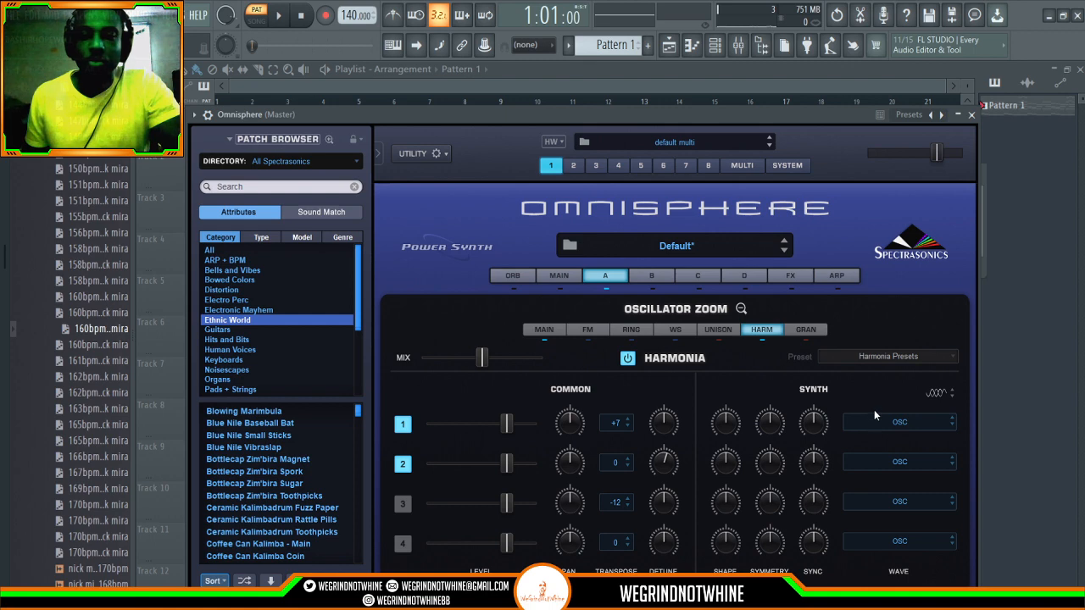
{"action": "left_click", "coordinate": [745, 432]}
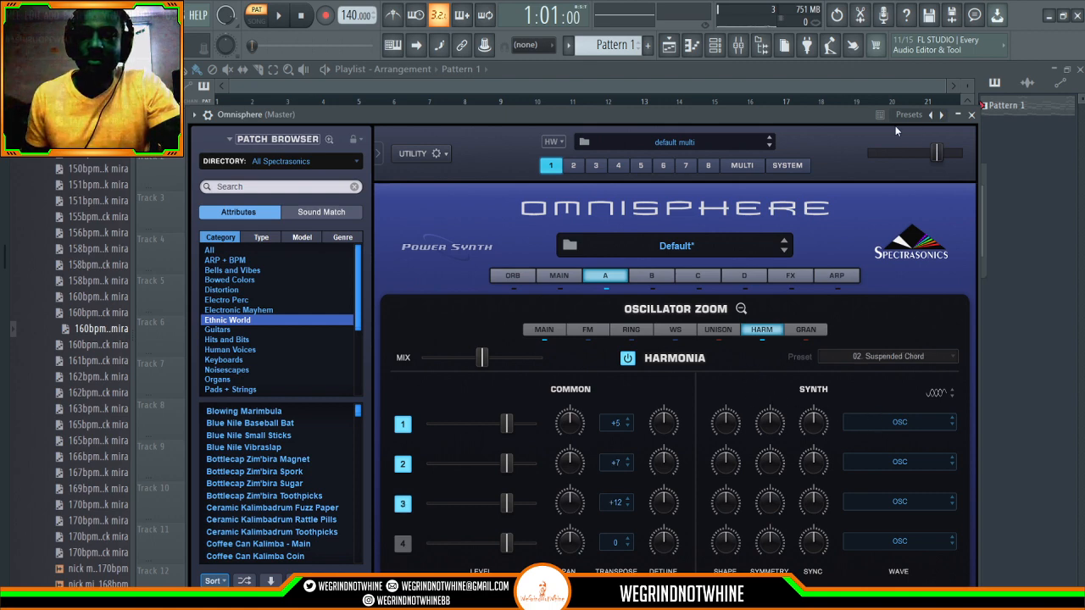
{"action": "key", "text": "space"}
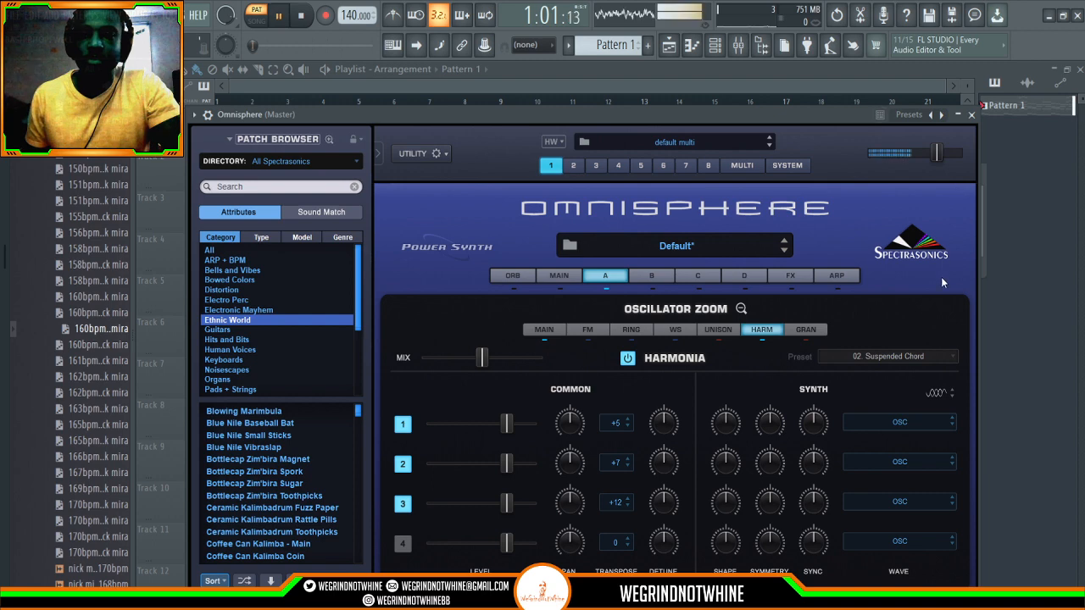
Step: Audition the Minor 7 Chord, Phat Fifths, Fourth Above and Minor Third Above Harmonia presets while the pattern plays
{"action": "left_click", "coordinate": [883, 356]}
{"action": "left_click", "coordinate": [882, 356]}
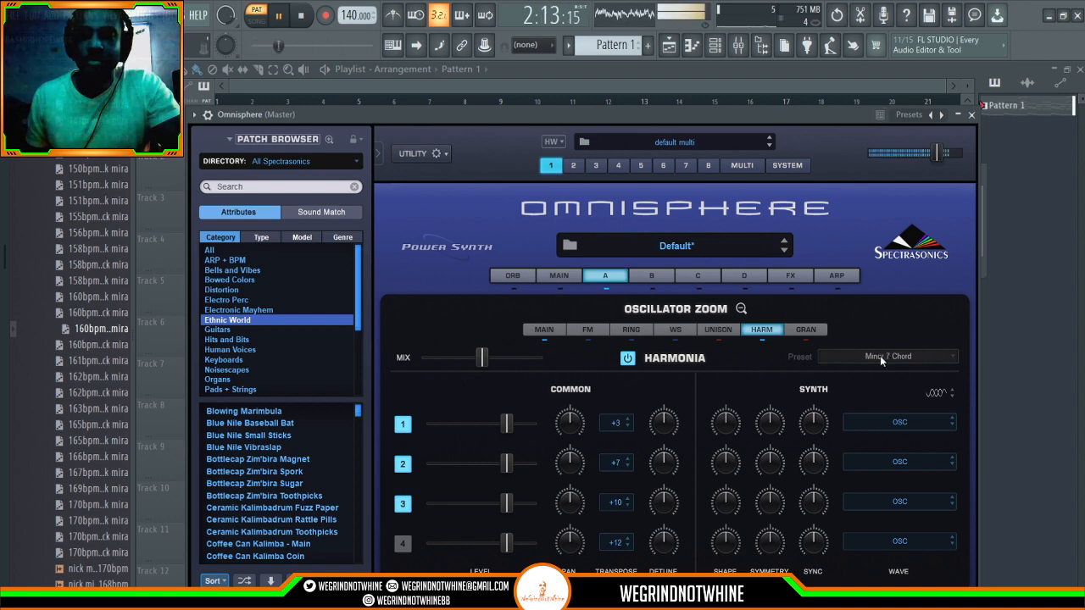
{"action": "left_click", "coordinate": [880, 356]}
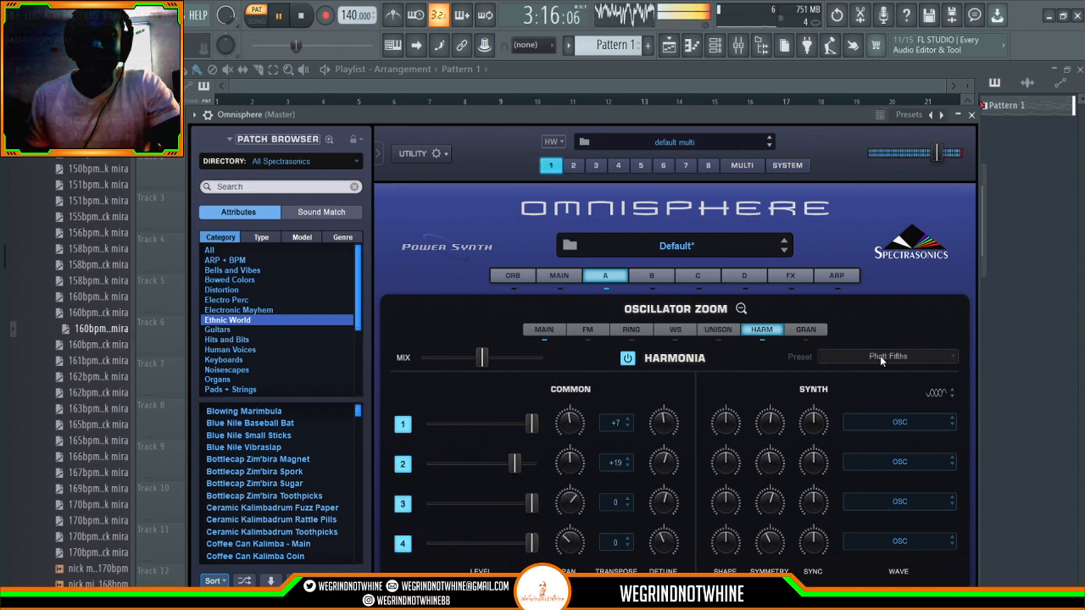
{"action": "left_click", "coordinate": [880, 355]}
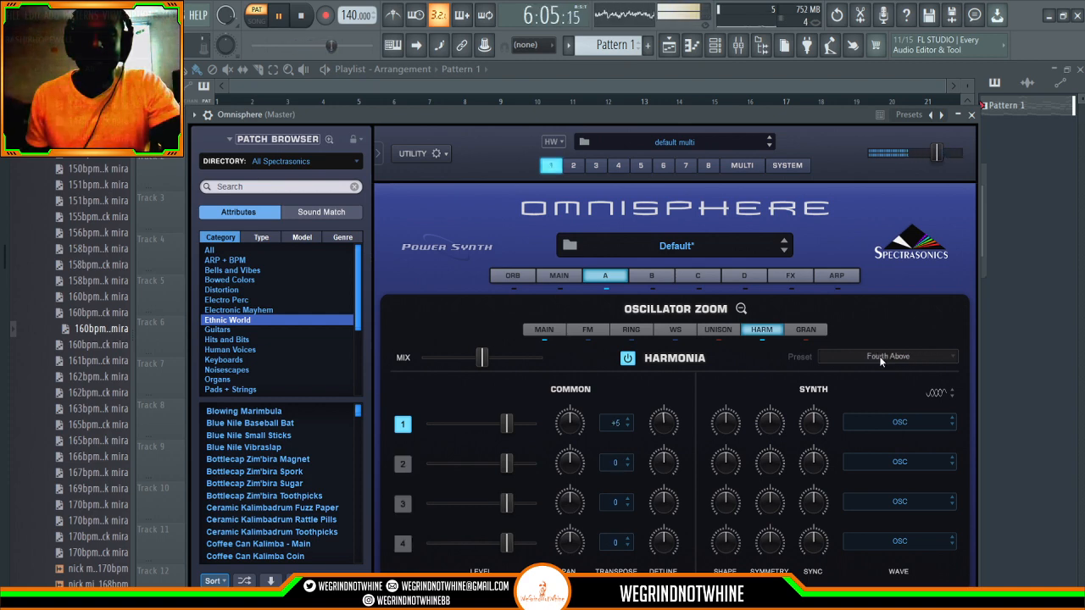
{"action": "left_click", "coordinate": [880, 356]}
{"action": "left_click", "coordinate": [880, 356]}
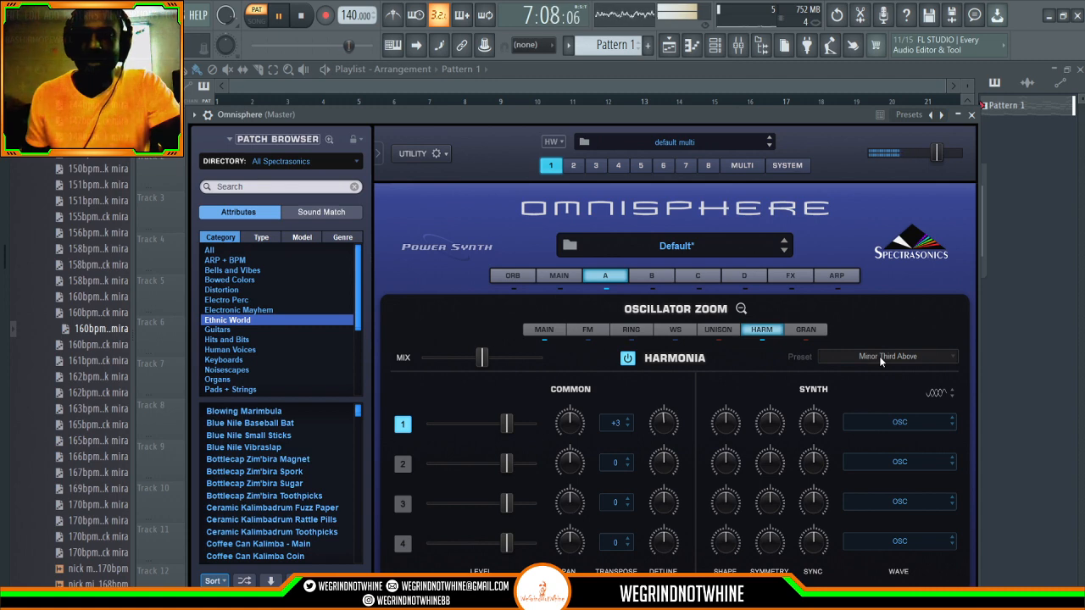
{"action": "key", "text": "space"}
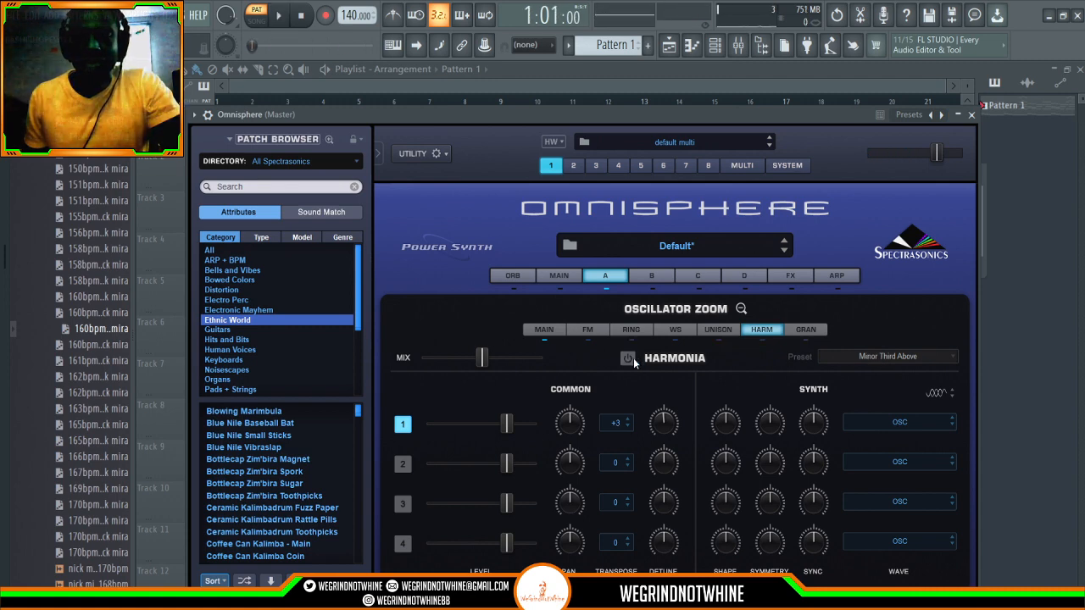
Step: Switch Harmonia off and audition the pattern with only unison from the Unison page and the layer's main view
{"action": "left_click", "coordinate": [728, 328]}
{"action": "left_click", "coordinate": [635, 358]}
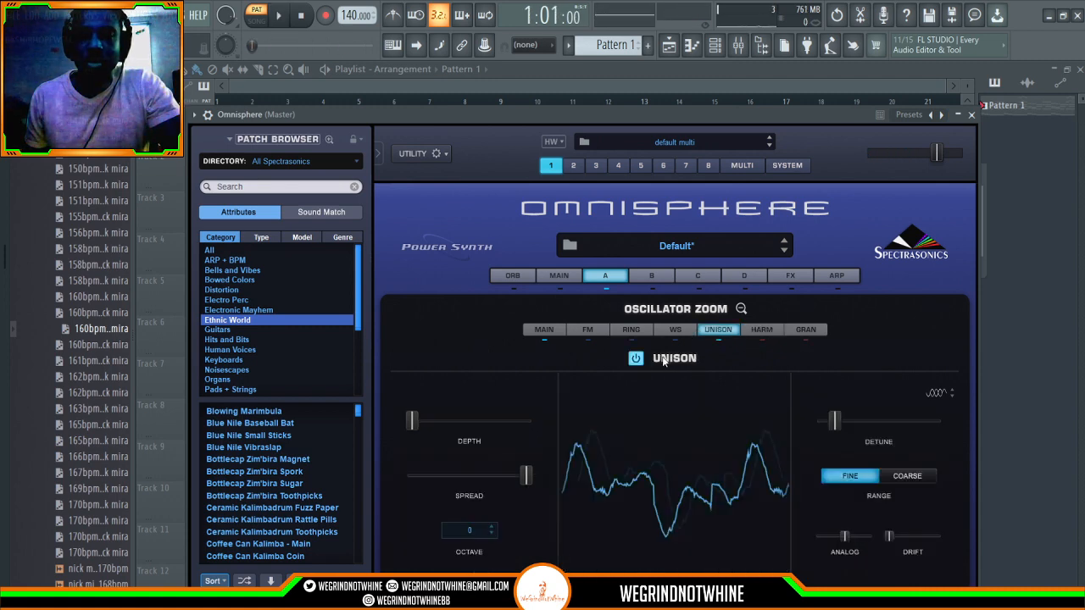
{"action": "key", "text": "space"}
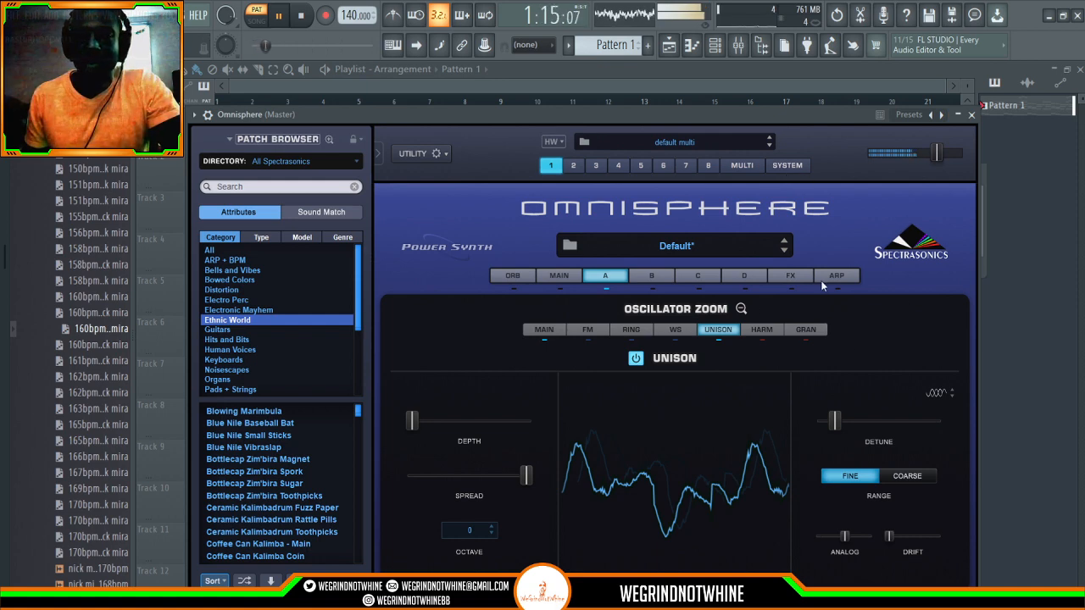
{"action": "key", "text": "space"}
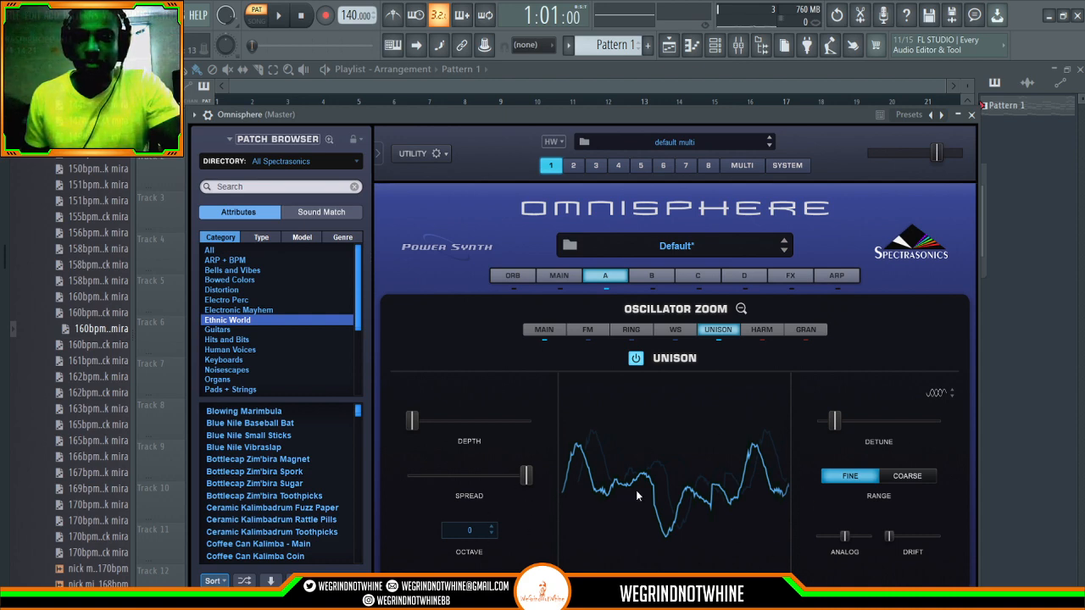
{"action": "left_click", "coordinate": [740, 310]}
{"action": "key", "text": "space"}
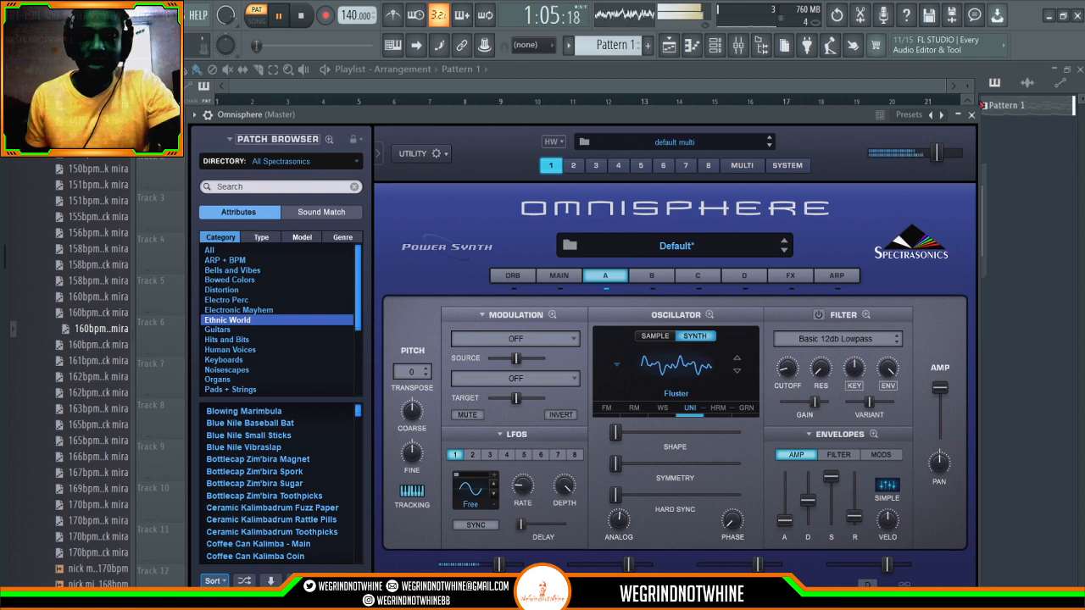
{"action": "key", "text": "space"}
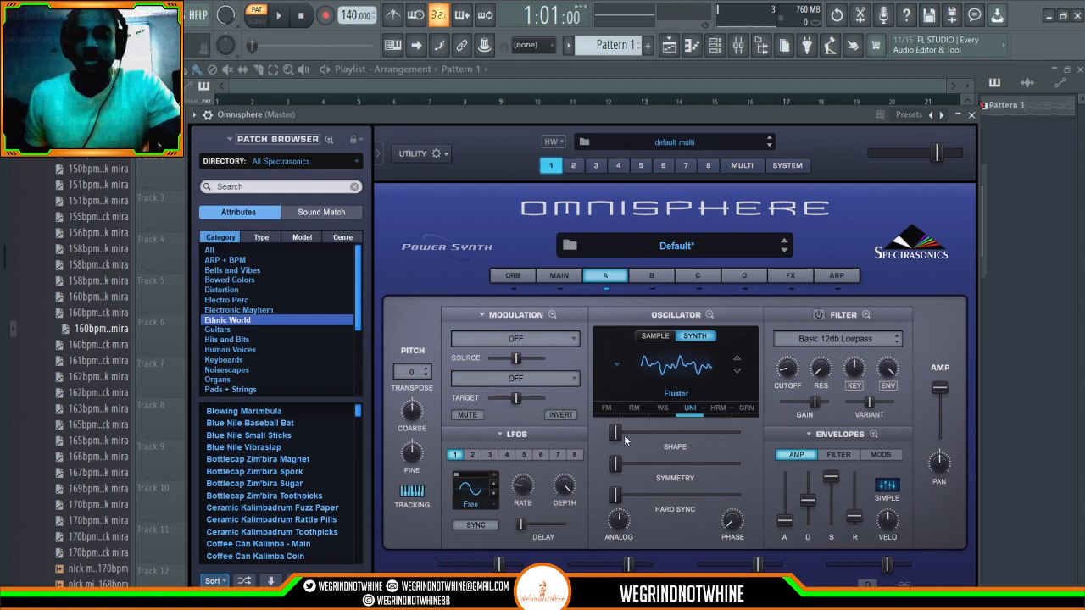
Step: Raise layer A's oscillator Shape to slightly past halfway and its Symmetry to just under halfway while playing the pattern
{"action": "key", "text": "space"}
{"action": "left_click_drag", "start_coordinate": [619, 438], "coordinate": [684, 434]}
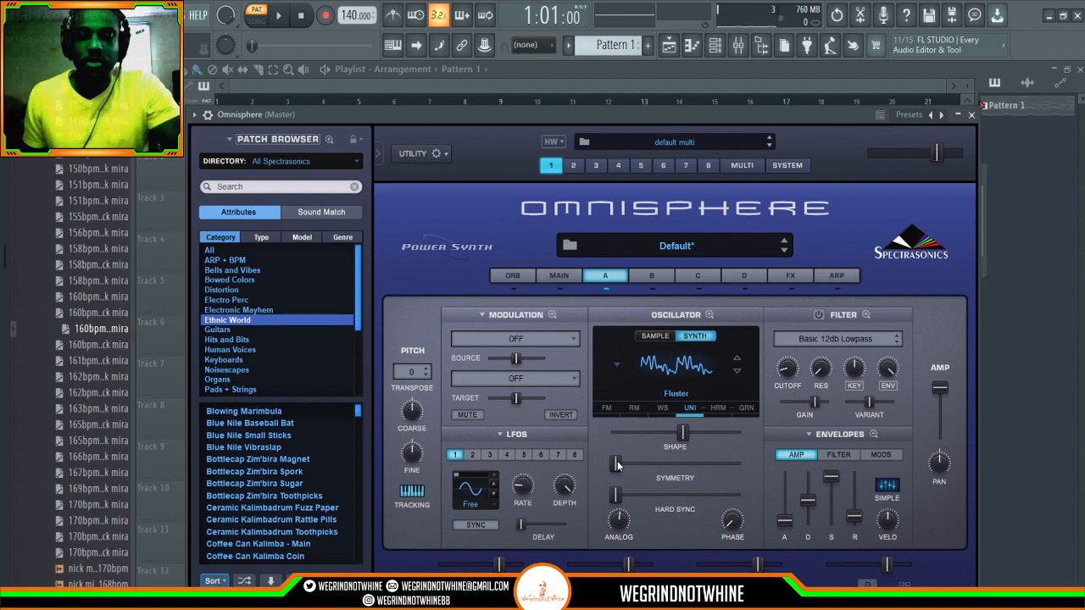
{"action": "key", "text": "space"}
{"action": "left_click_drag", "start_coordinate": [617, 464], "coordinate": [585, 490]}
{"action": "key", "text": "space"}
{"action": "key", "text": "space"}
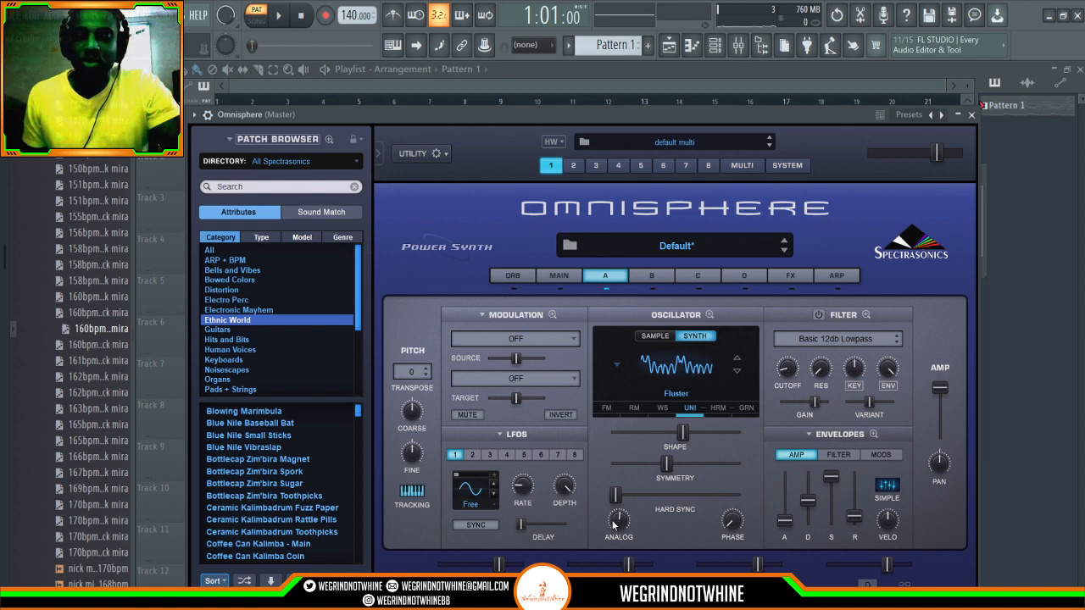
Step: Adjust the Analog amount of layer A's oscillator while the pattern plays and listen to the resulting sound
{"action": "left_click_drag", "start_coordinate": [617, 523], "coordinate": [614, 526]}
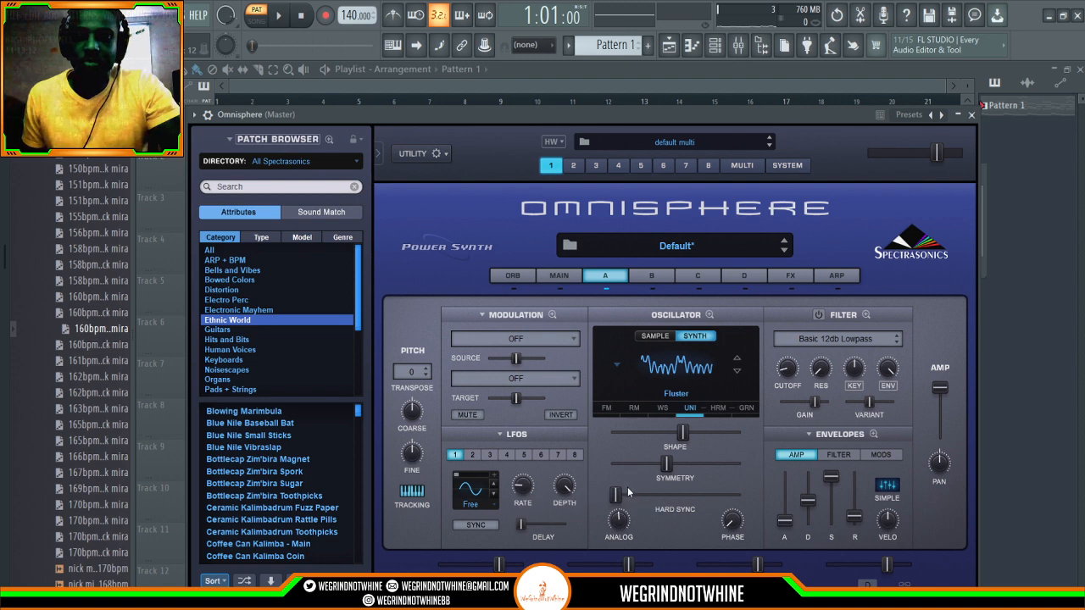
{"action": "key", "text": "space"}
{"action": "left_click_drag", "start_coordinate": [622, 519], "coordinate": [616, 575]}
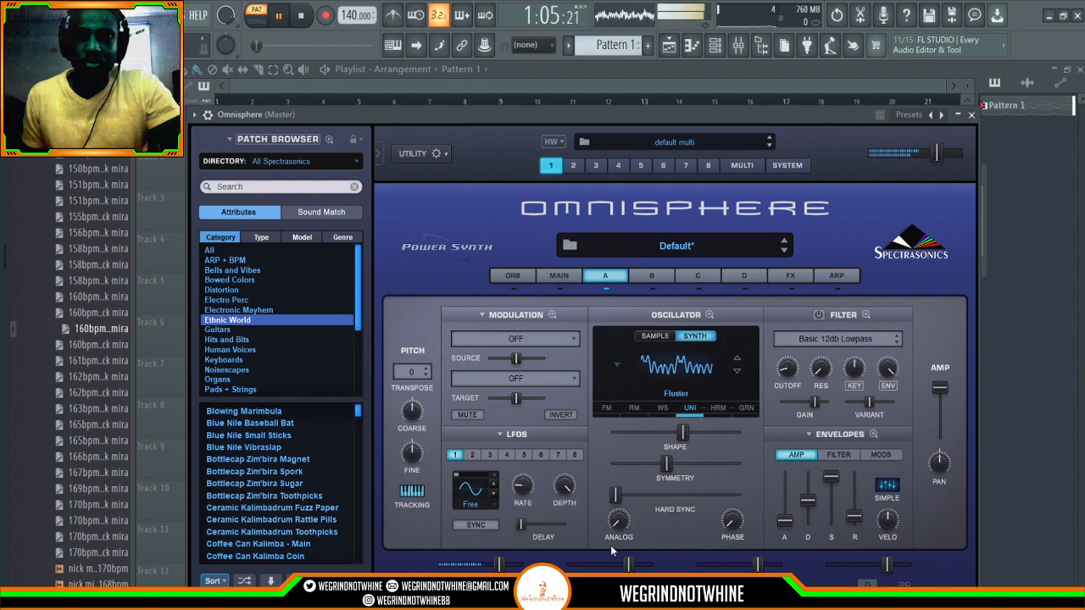
{"action": "left_click_drag", "start_coordinate": [619, 521], "coordinate": [615, 560]}
{"action": "key", "text": "space"}
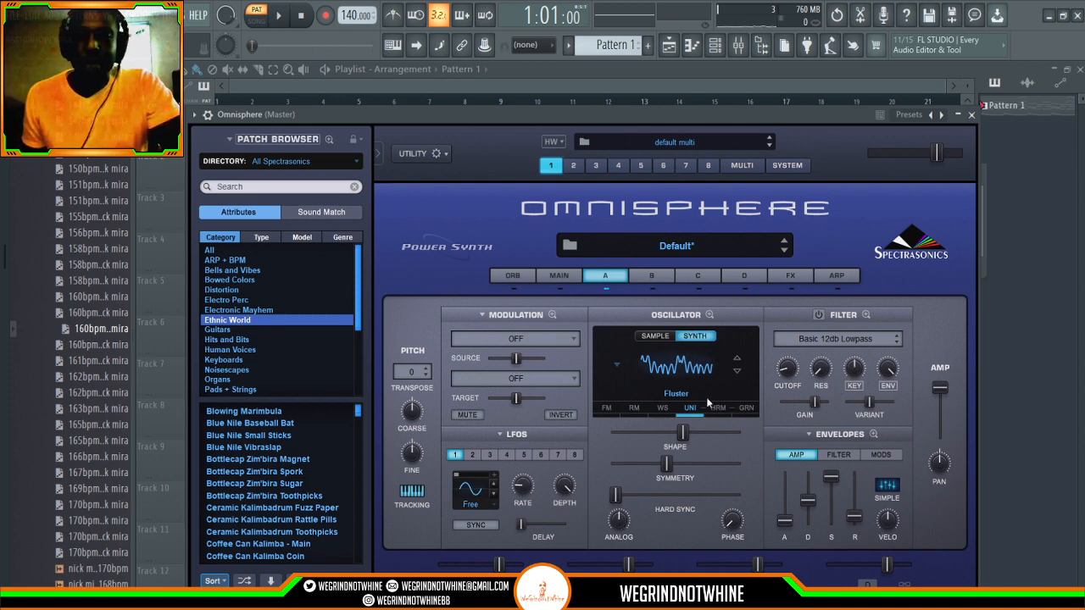
{"action": "key", "text": "space"}
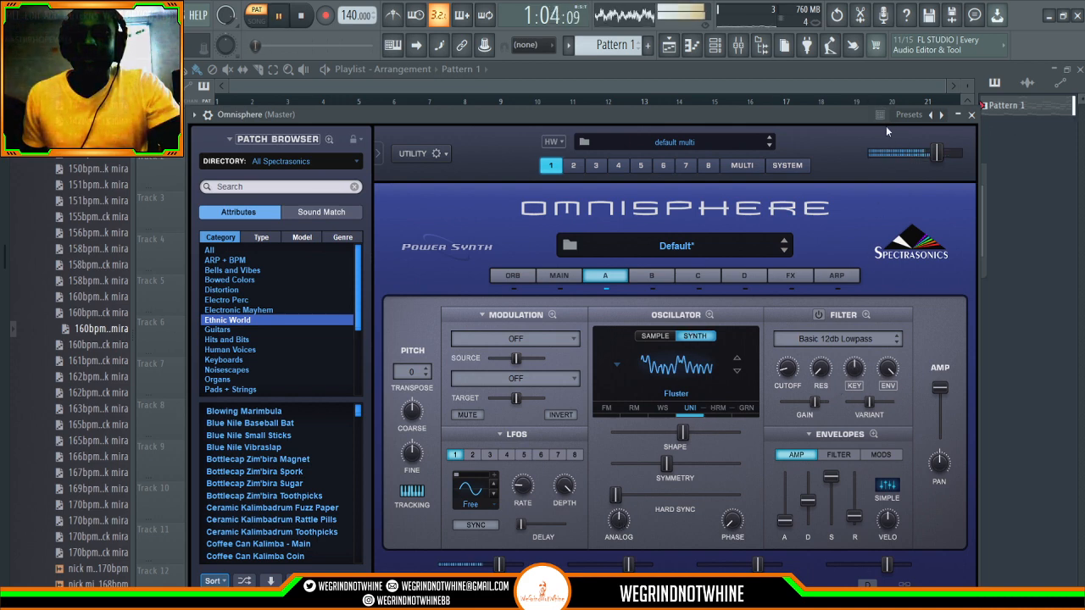
{"action": "key", "text": "space"}
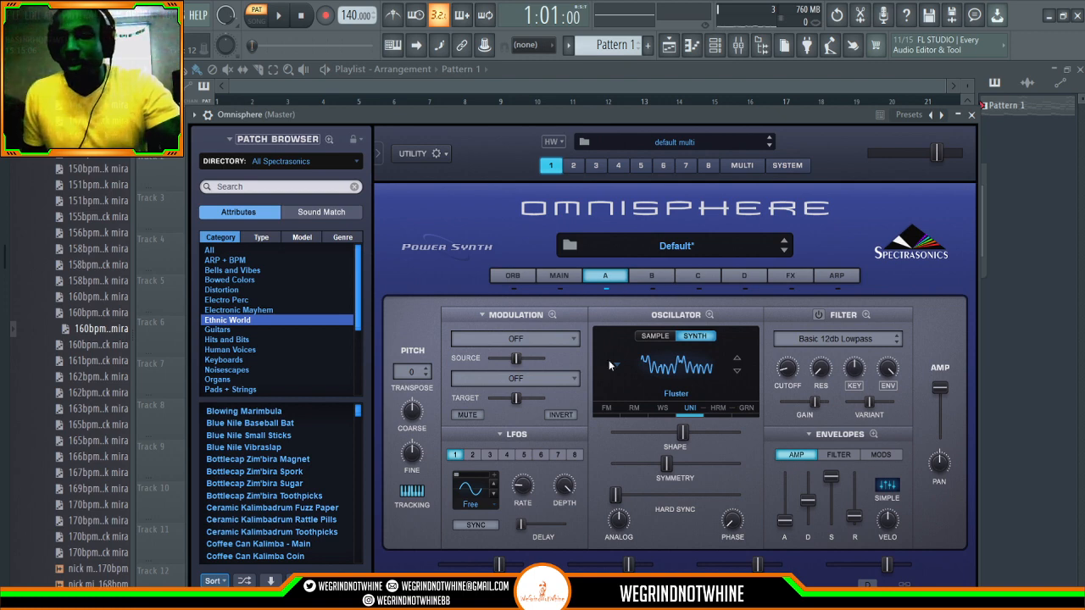
Step: Look through the other layers and the default patch in multi part 2, returning to layer A of part 1
{"action": "left_click", "coordinate": [655, 275]}
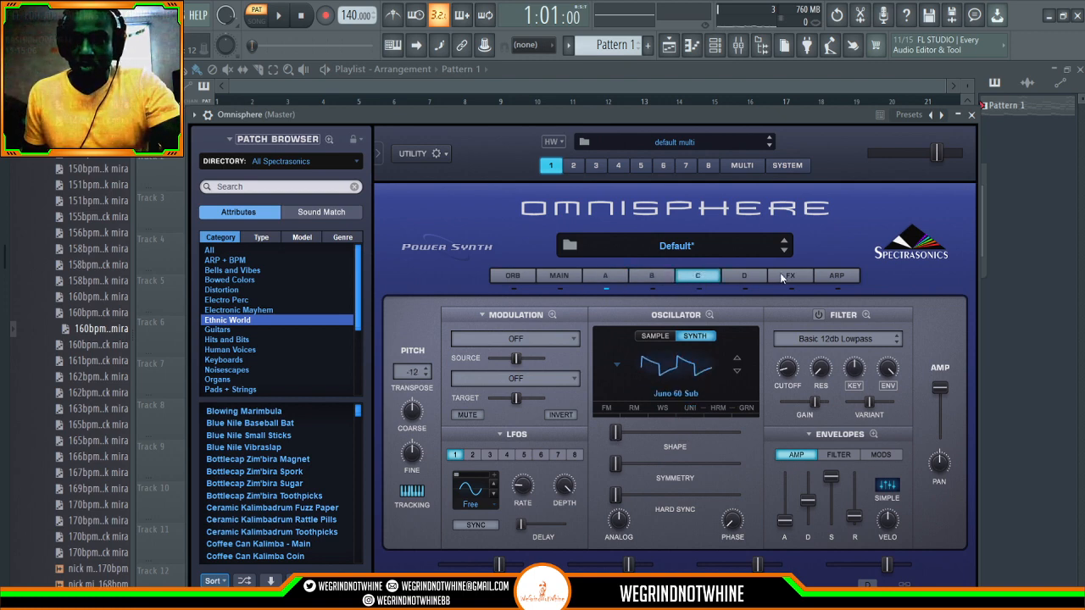
{"action": "left_click", "coordinate": [761, 282]}
{"action": "left_click", "coordinate": [651, 276]}
{"action": "left_click", "coordinate": [614, 278]}
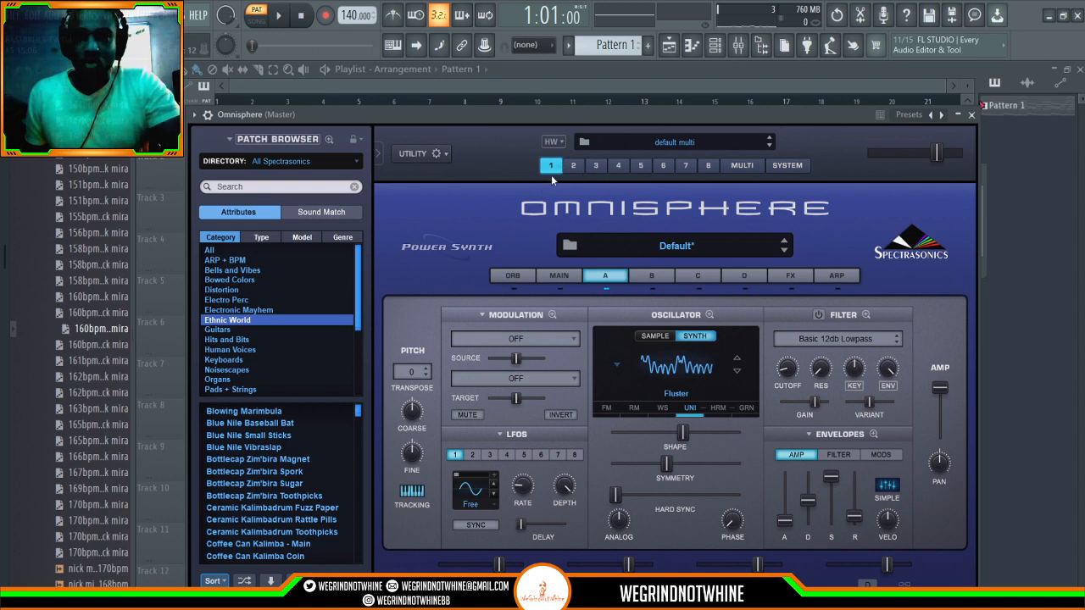
{"action": "left_click", "coordinate": [574, 166]}
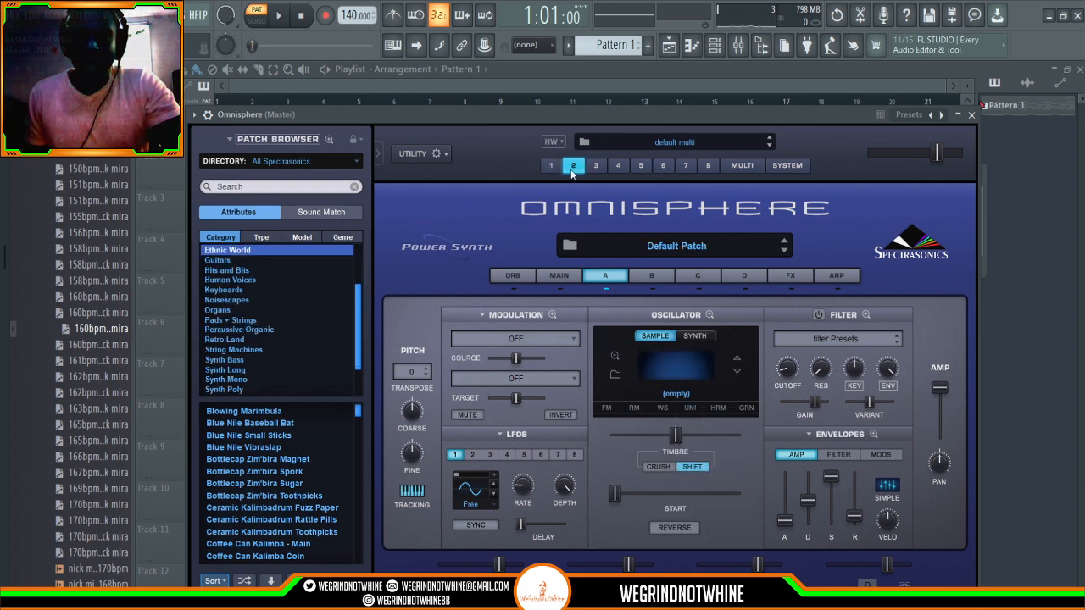
{"action": "left_click", "coordinate": [555, 168]}
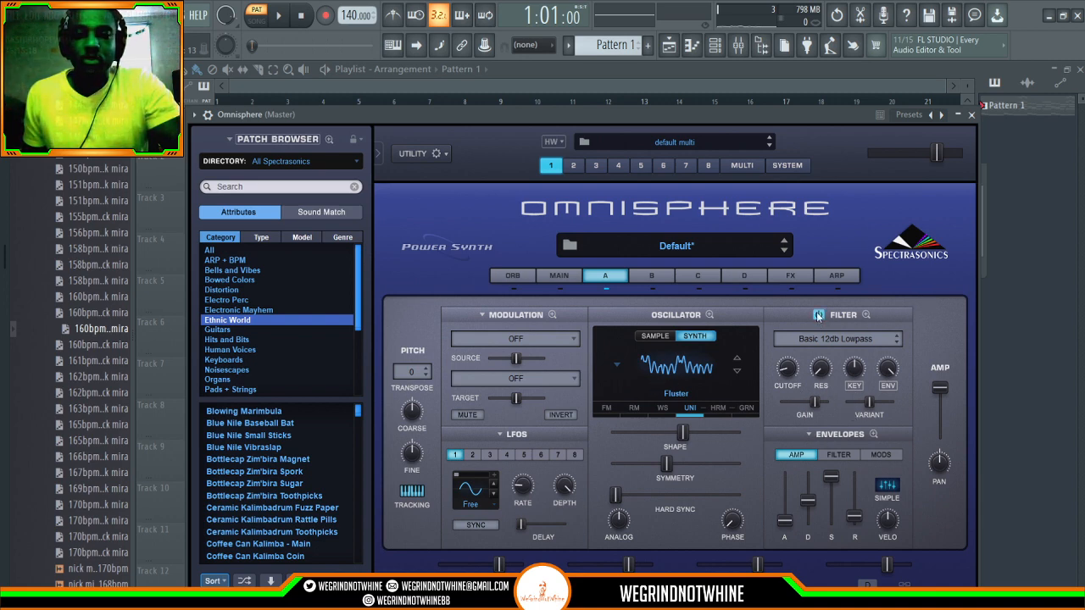
Step: Audition layer A's filter types with the pattern playing, trying Dual Juicy Parallel Spread, LPF Crisp 12db, LPF Juicy 48db and LPF Warm 12db
{"action": "key", "text": "space"}
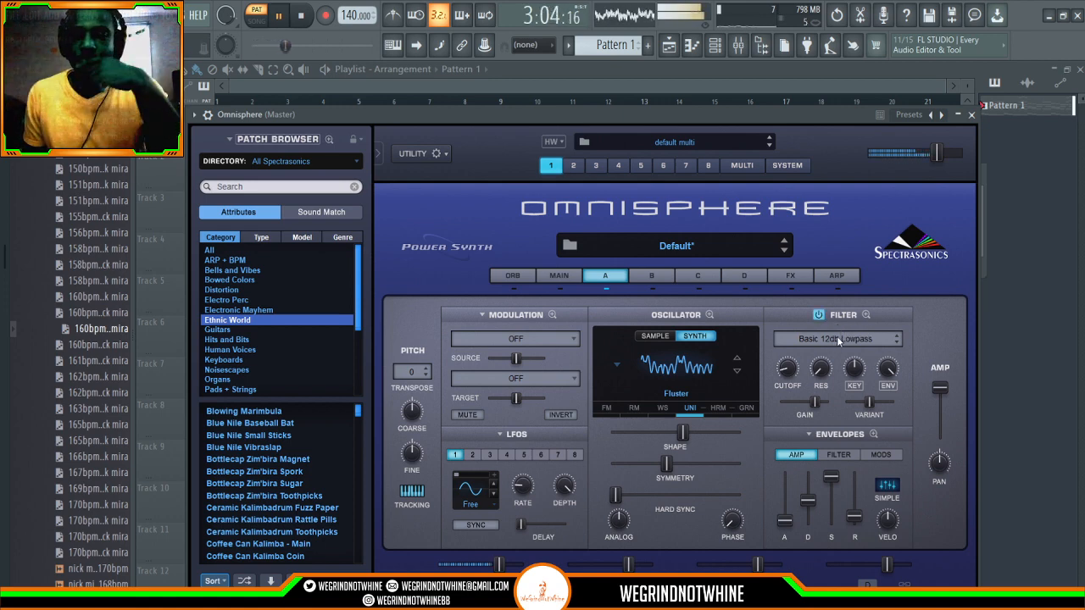
{"action": "scroll", "coordinate": [836, 340], "scroll_direction": "down", "scroll_amount": 3}
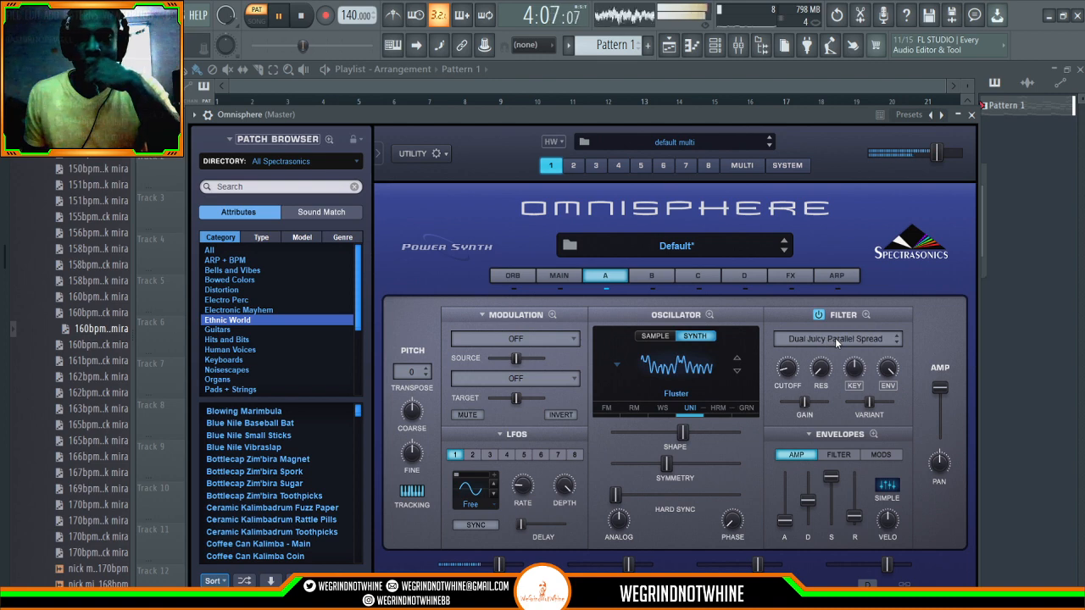
{"action": "key", "text": "space"}
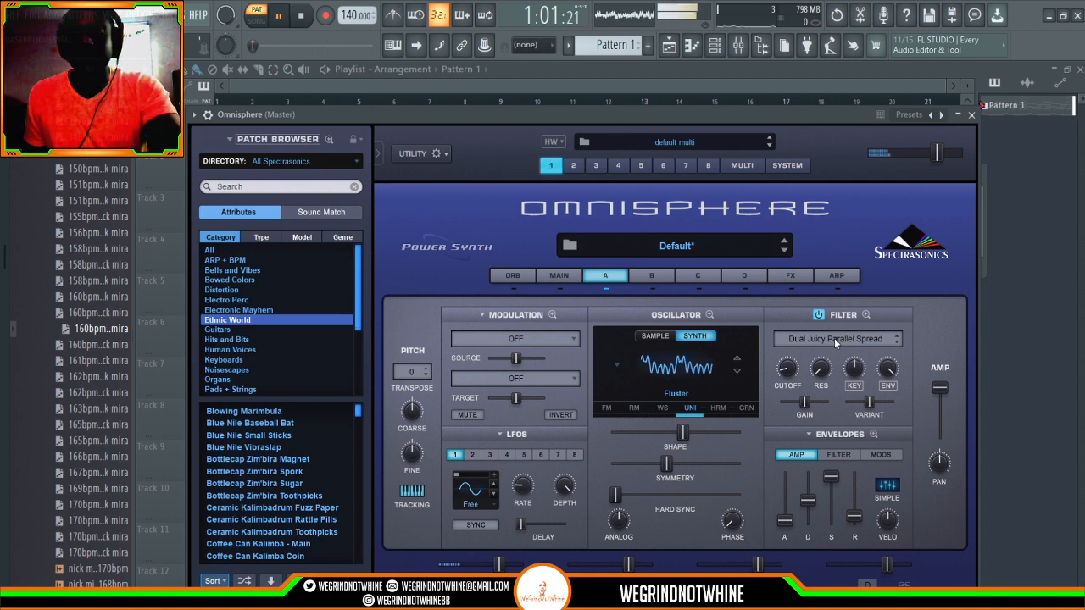
{"action": "key", "text": "space"}
{"action": "scroll", "coordinate": [834, 339], "scroll_direction": "down", "scroll_amount": 1}
{"action": "scroll", "coordinate": [834, 338], "scroll_direction": "down", "scroll_amount": 2}
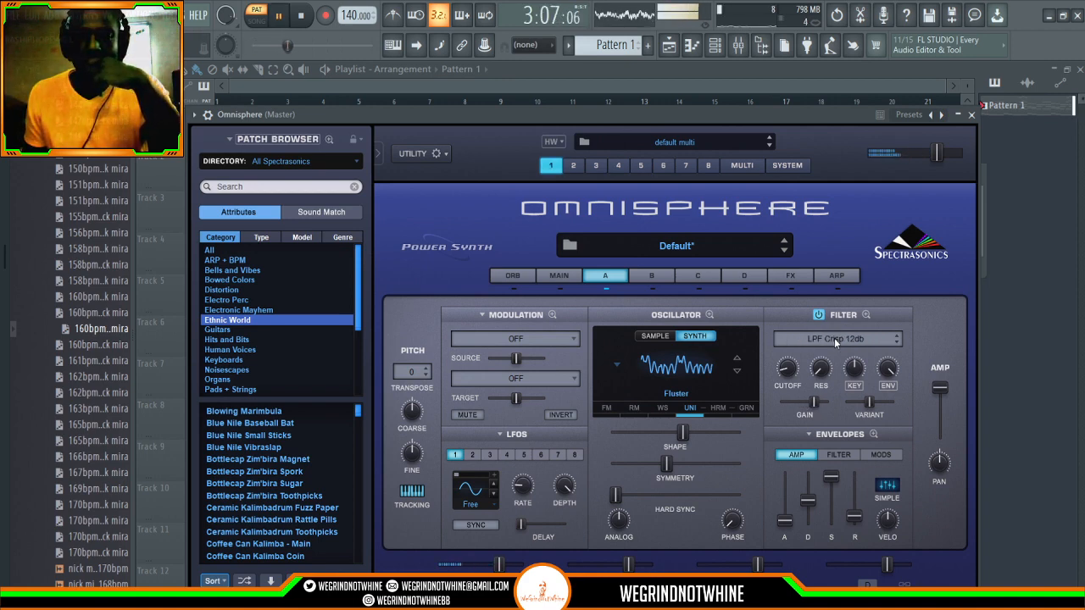
{"action": "scroll", "coordinate": [834, 338], "scroll_direction": "down", "scroll_amount": 1}
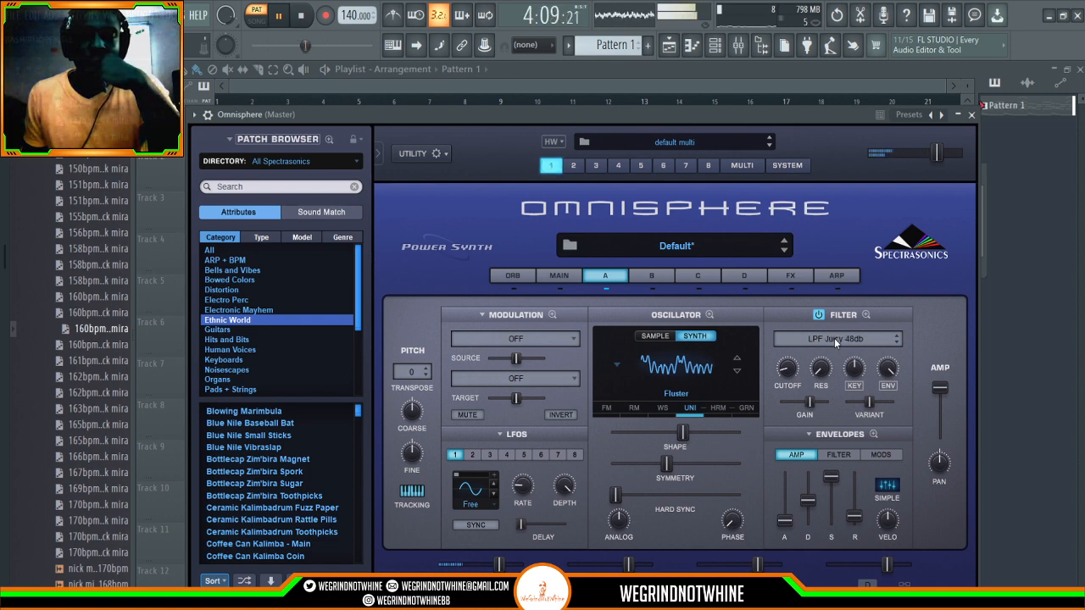
{"action": "scroll", "coordinate": [834, 339], "scroll_direction": "down", "scroll_amount": 2}
{"action": "scroll", "coordinate": [834, 338], "scroll_direction": "down", "scroll_amount": 2}
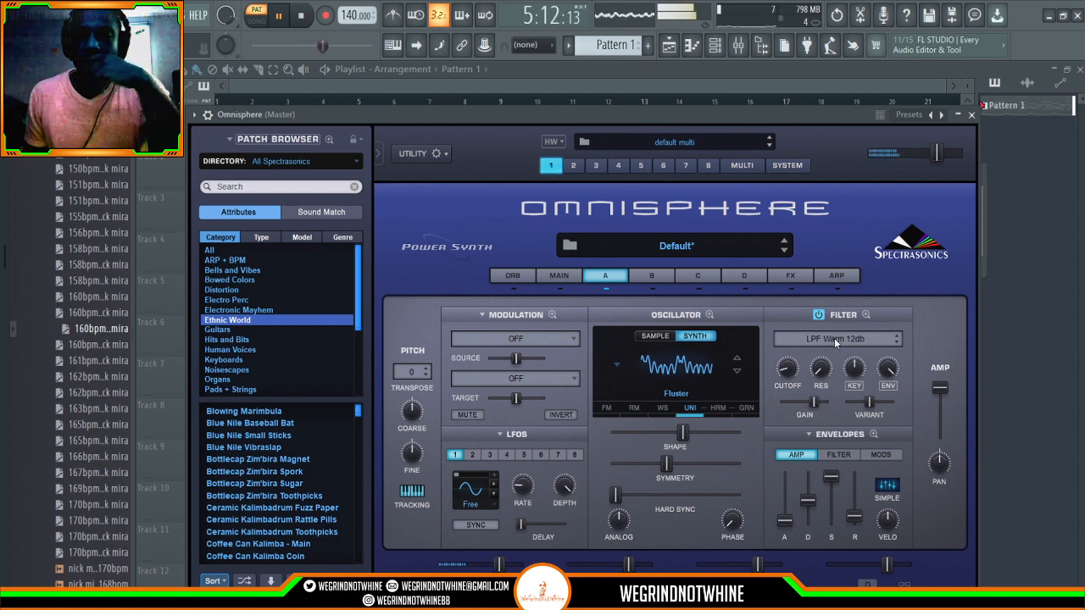
{"action": "key", "text": "space"}
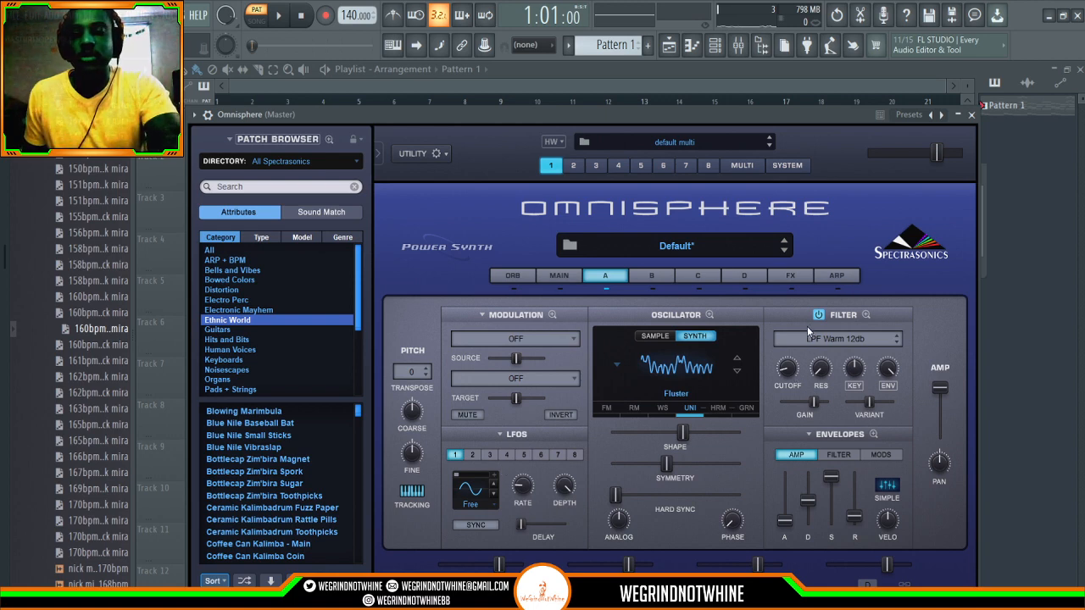
Step: Play the pattern and try the Rich and Moogie2, Techno Dual Reso and HPF Crisp filter types on layer A
{"action": "key", "text": "space"}
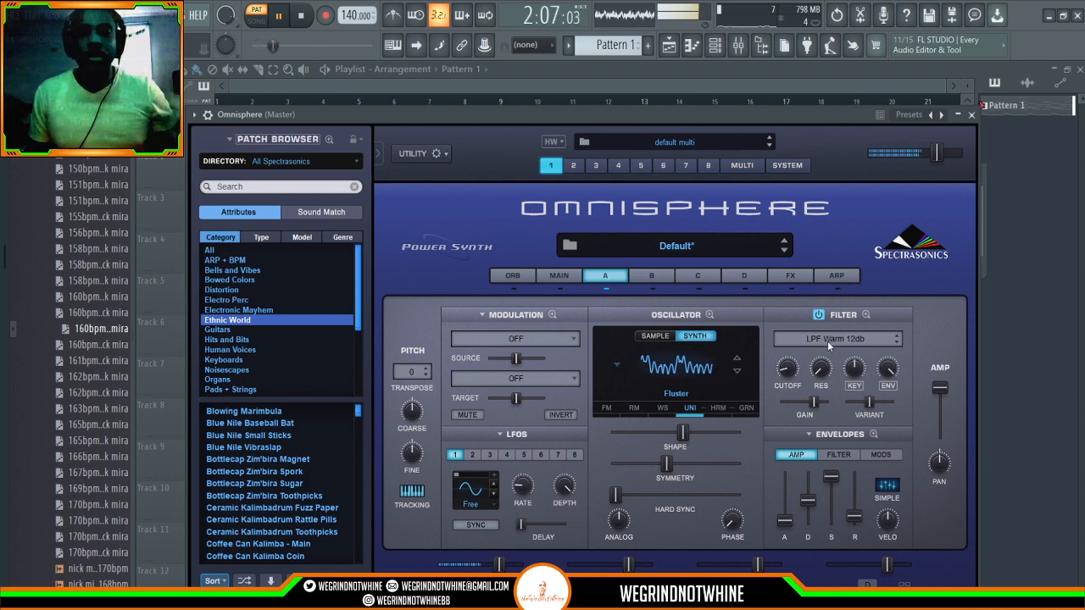
{"action": "scroll", "coordinate": [828, 339], "scroll_direction": "down", "scroll_amount": 1}
{"action": "scroll", "coordinate": [829, 339], "scroll_direction": "down", "scroll_amount": 1}
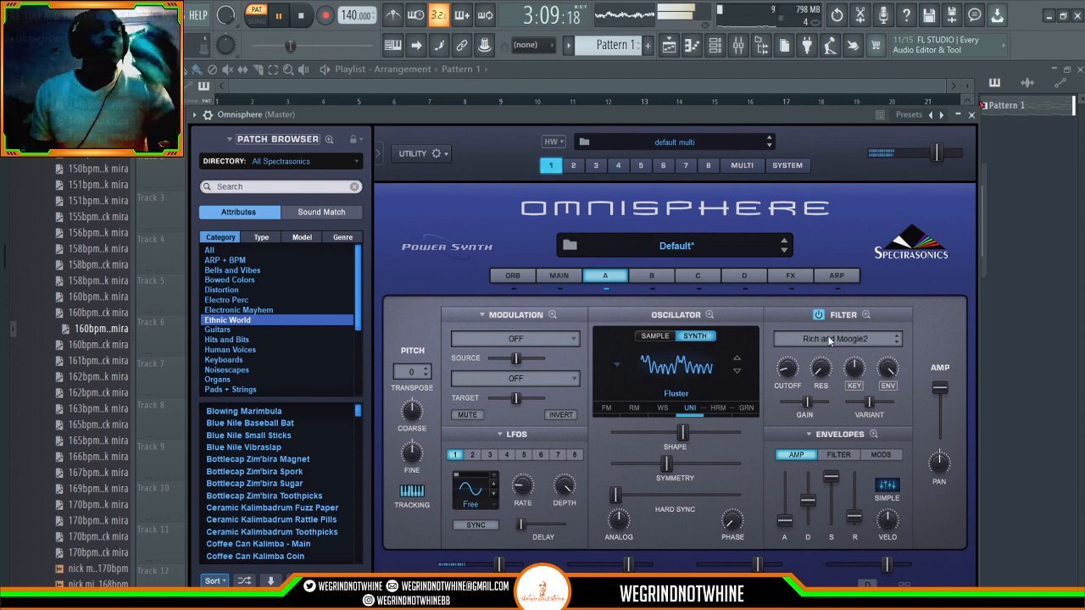
{"action": "scroll", "coordinate": [828, 337], "scroll_direction": "down", "scroll_amount": 1}
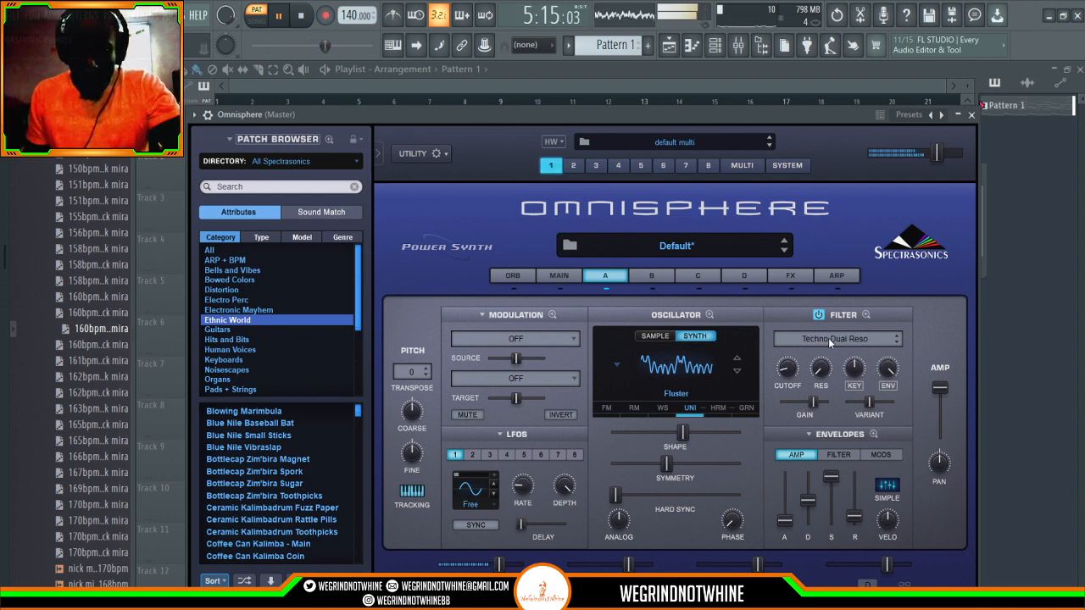
{"action": "scroll", "coordinate": [828, 338], "scroll_direction": "down", "scroll_amount": 1}
{"action": "scroll", "coordinate": [828, 339], "scroll_direction": "down", "scroll_amount": 1}
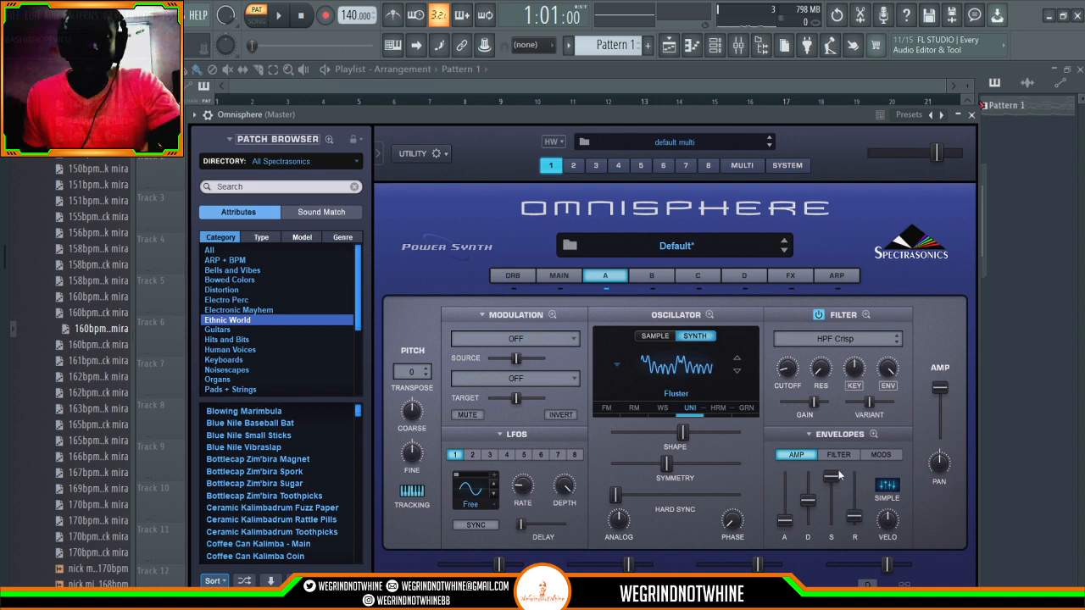
Step: Replay the pattern while trying the highpass filter types and switch layer A's filter to Bandpass Juicy 24db
{"action": "key", "text": "space"}
{"action": "key", "text": "space"}
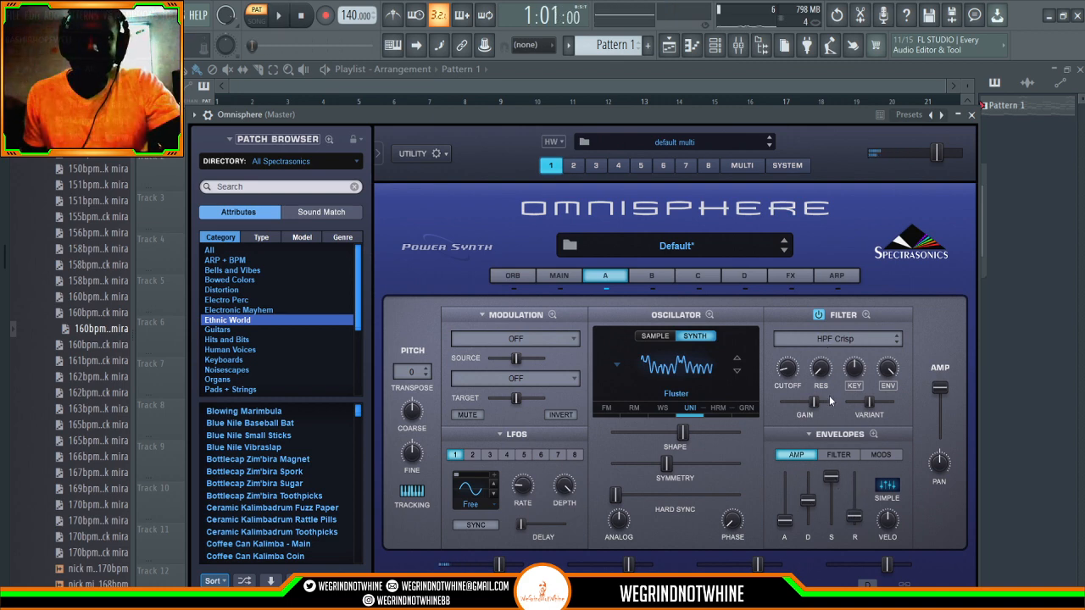
{"action": "scroll", "coordinate": [850, 340], "scroll_direction": "down", "scroll_amount": 2}
{"action": "key", "text": "space"}
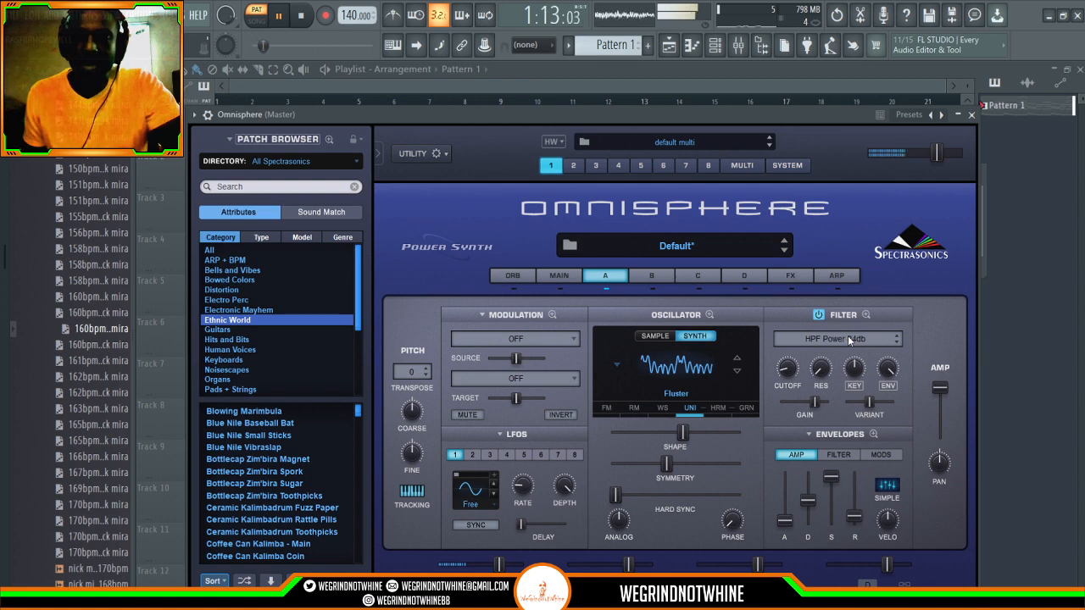
{"action": "scroll", "coordinate": [848, 336], "scroll_direction": "down", "scroll_amount": 2}
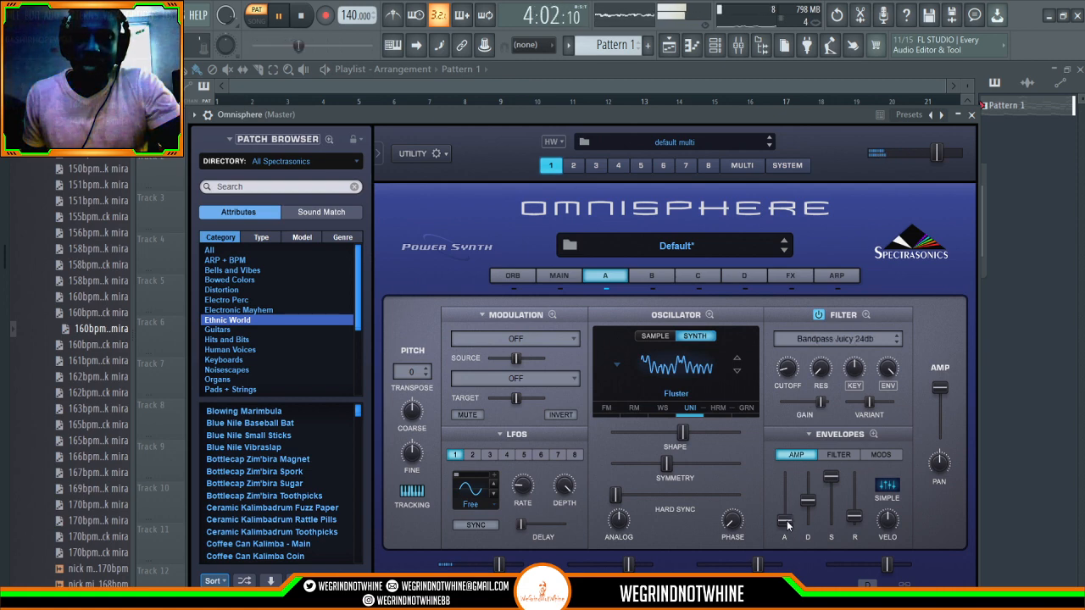
Step: Check the amp envelope's attack and raise its release slightly while auditioning the pattern
{"action": "mouse_move", "coordinate": [787, 520]}
{"action": "left_mouse_down"}
{"action": "mouse_move", "coordinate": [783, 492]}
{"action": "mouse_move", "coordinate": [781, 521]}
{"action": "left_mouse_up"}
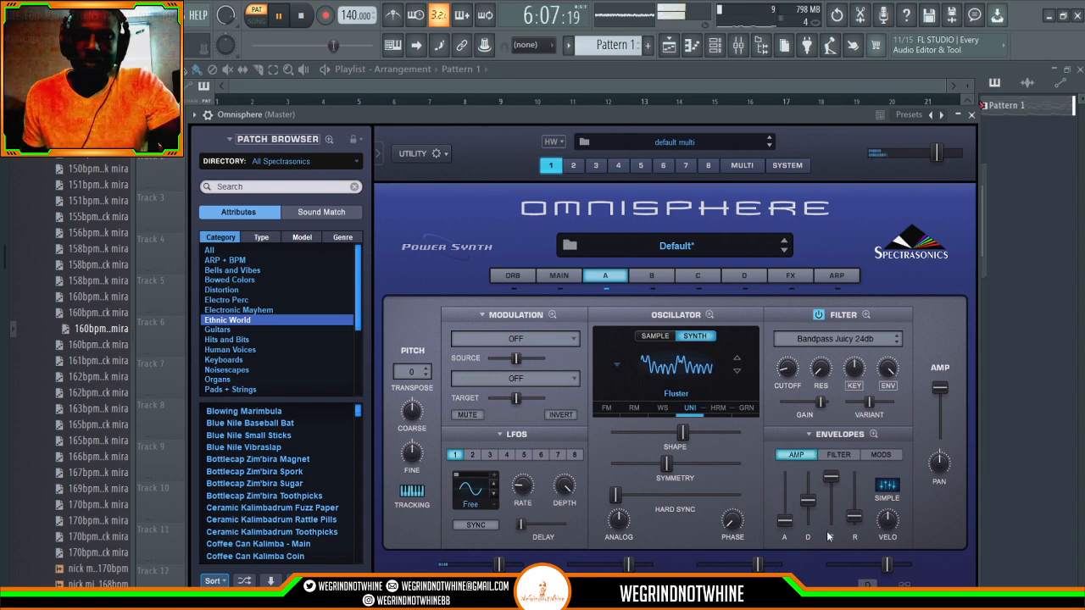
{"action": "key", "text": "space"}
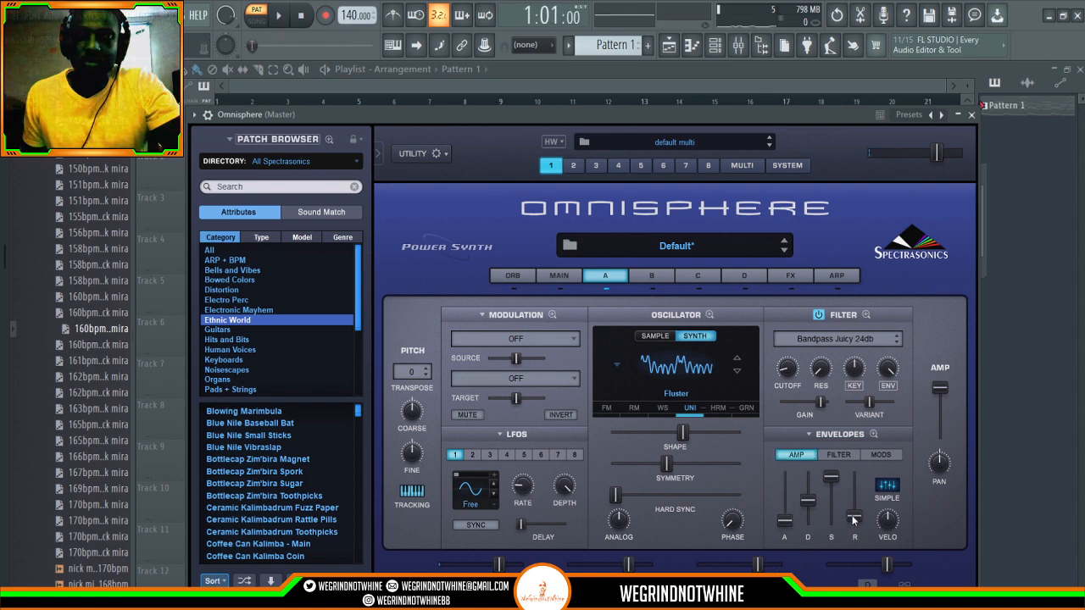
{"action": "left_click_drag", "start_coordinate": [853, 521], "coordinate": [857, 500]}
{"action": "key", "text": "space"}
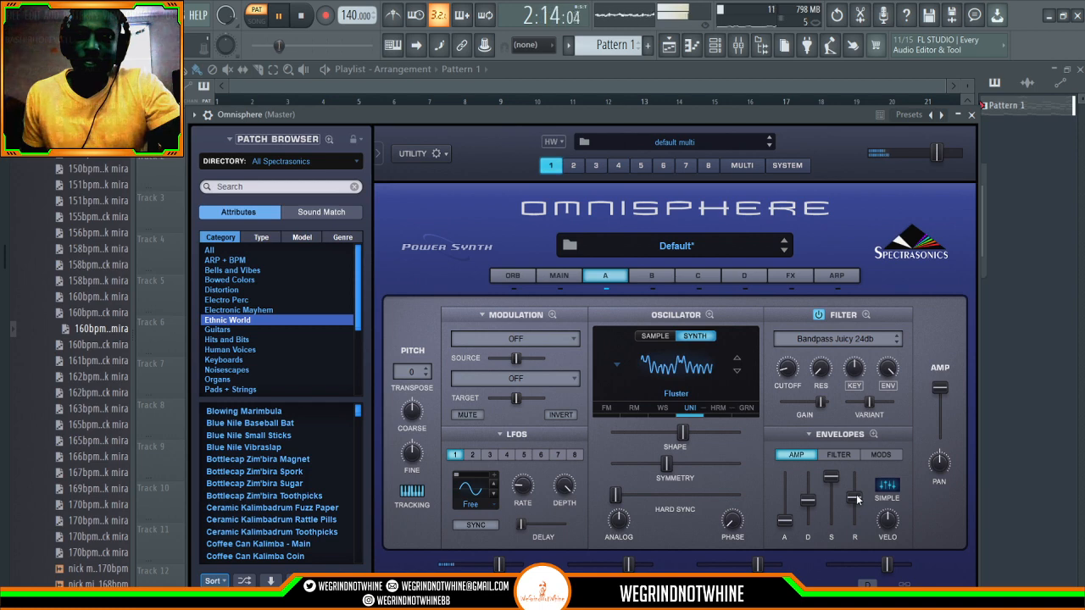
{"action": "left_click_drag", "start_coordinate": [852, 500], "coordinate": [852, 512]}
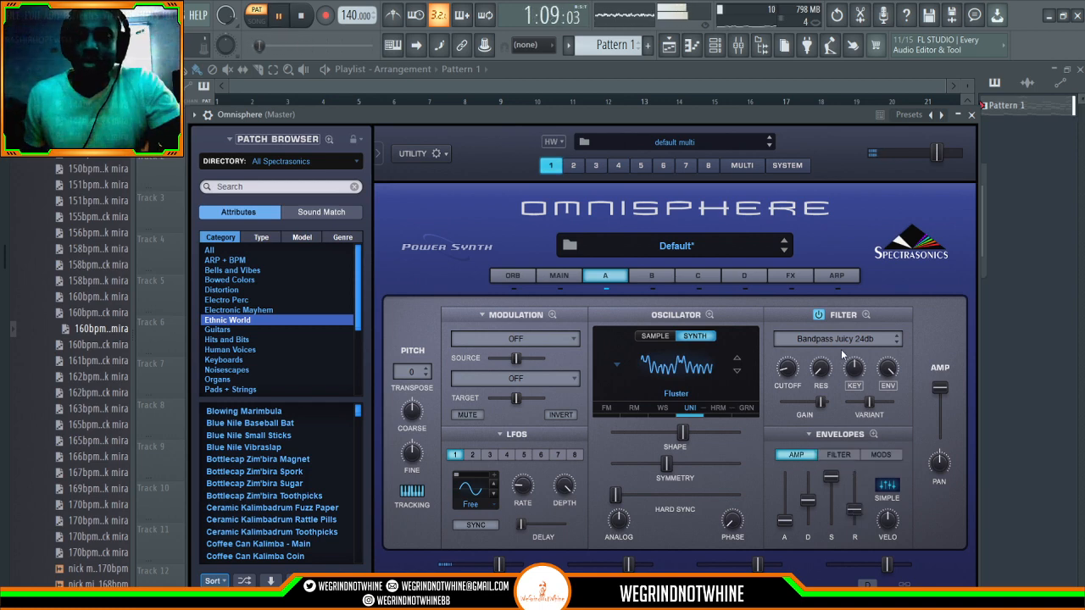
Step: Audition the bandpass, state variable and formant filter types during playback and set layer A's filter to Juicy LPF+HPF 24dB
{"action": "scroll", "coordinate": [844, 341], "scroll_direction": "down", "scroll_amount": 1}
{"action": "key", "text": "space"}
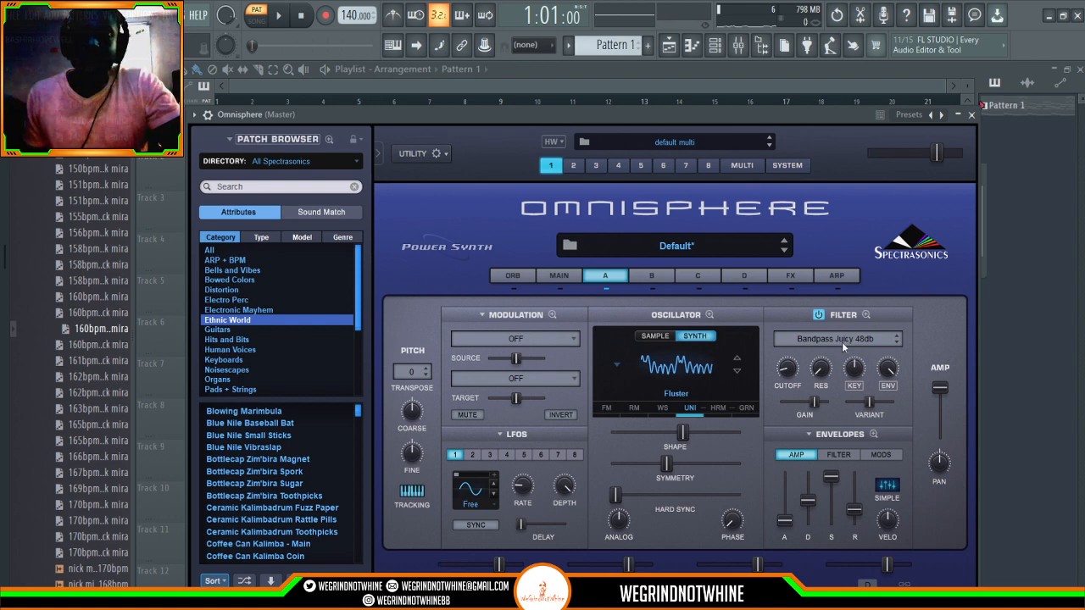
{"action": "key", "text": "space"}
{"action": "scroll", "coordinate": [839, 339], "scroll_direction": "down", "scroll_amount": 2}
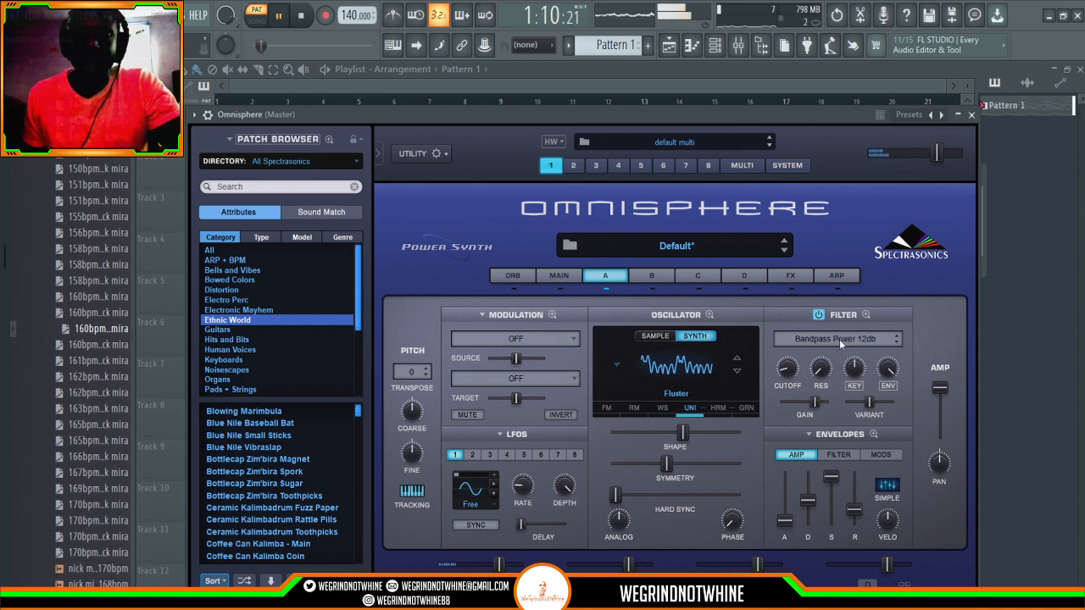
{"action": "scroll", "coordinate": [839, 339], "scroll_direction": "down", "scroll_amount": 1}
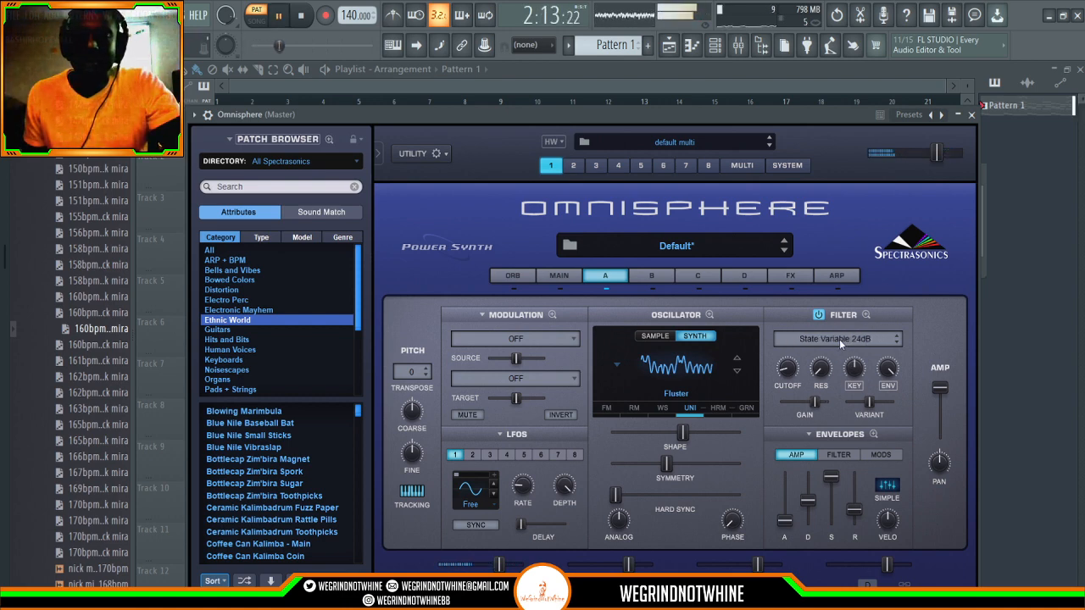
{"action": "scroll", "coordinate": [839, 339], "scroll_direction": "down", "scroll_amount": 2}
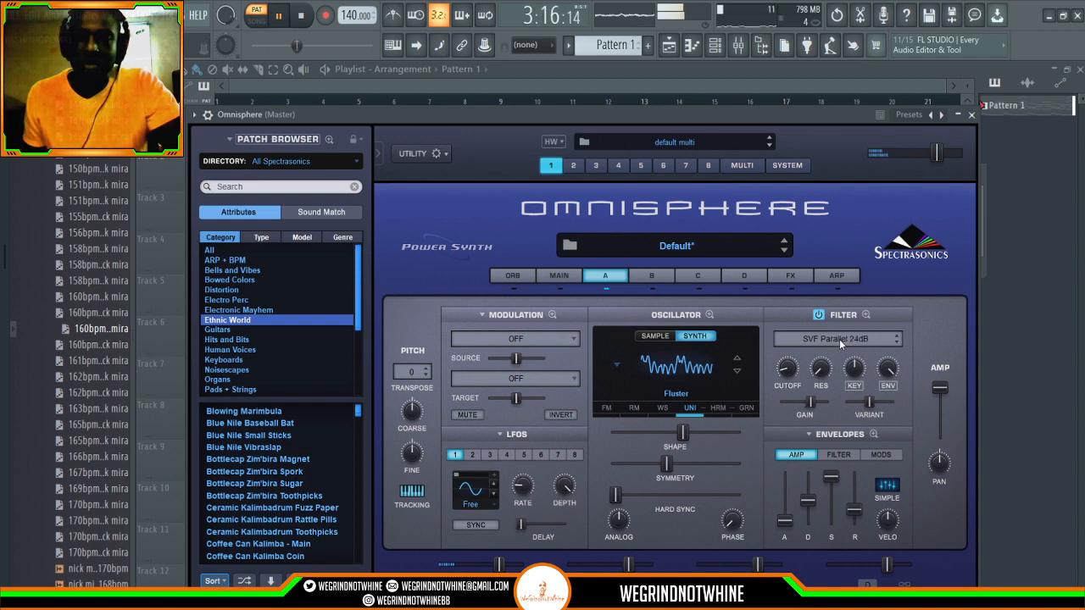
{"action": "scroll", "coordinate": [838, 340], "scroll_direction": "down", "scroll_amount": 3}
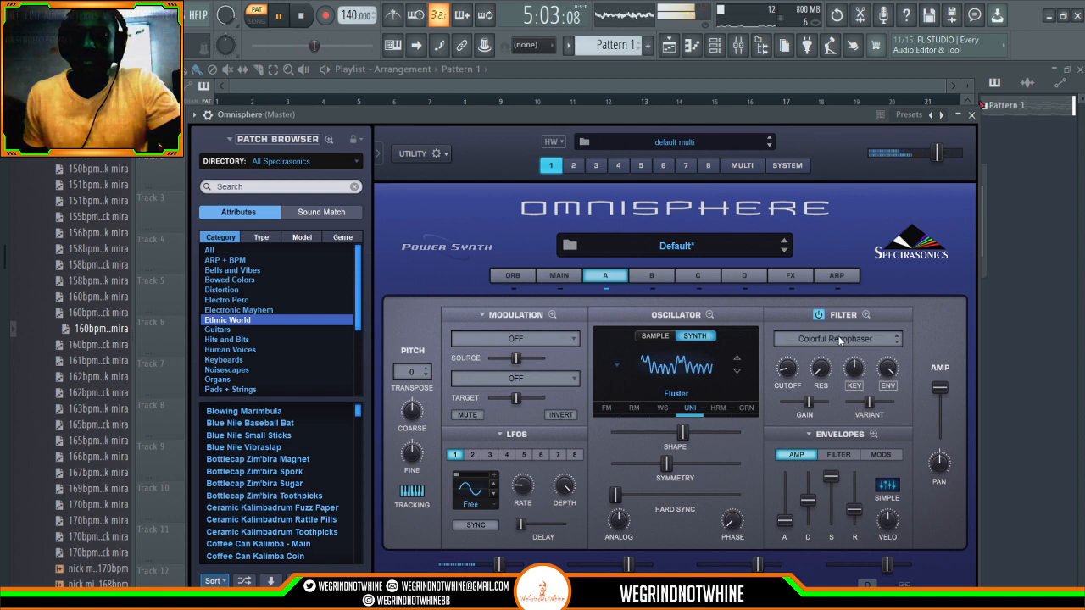
{"action": "scroll", "coordinate": [840, 340], "scroll_direction": "down", "scroll_amount": 1}
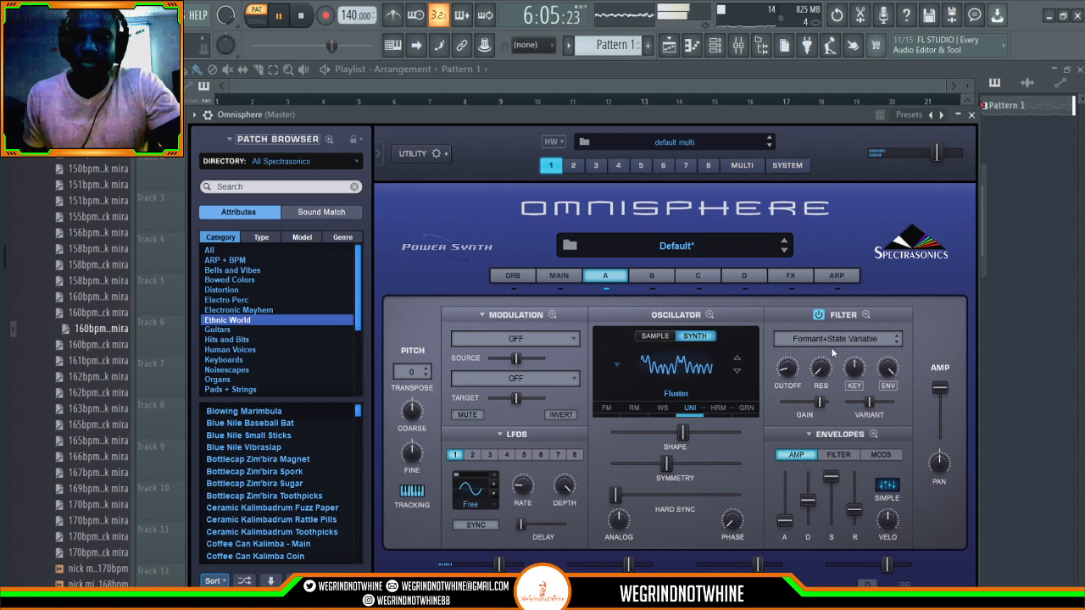
{"action": "scroll", "coordinate": [831, 342], "scroll_direction": "down", "scroll_amount": 2}
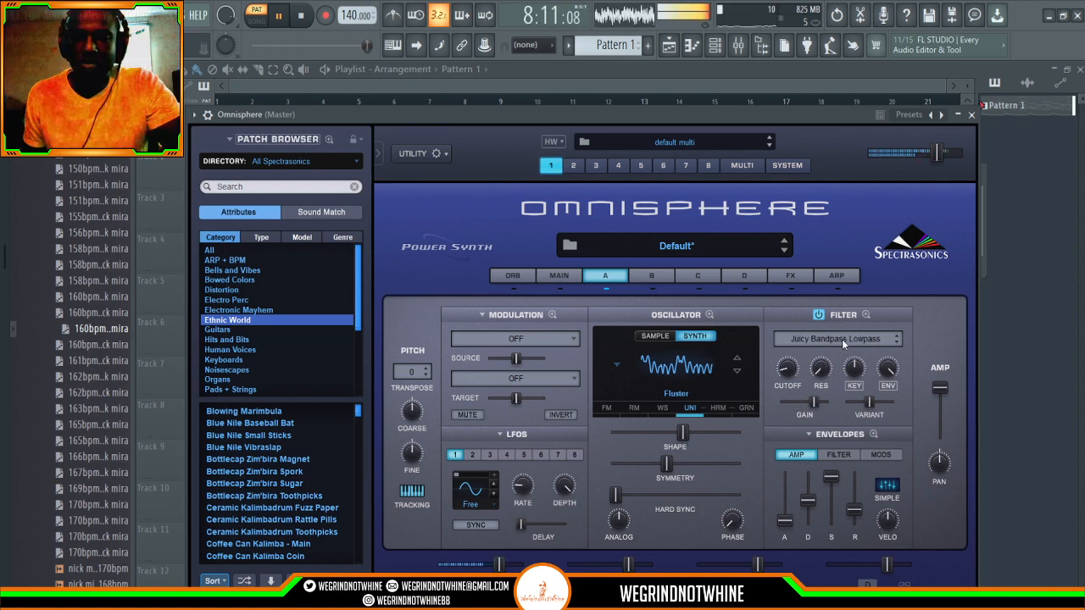
{"action": "scroll", "coordinate": [844, 344], "scroll_direction": "down", "scroll_amount": 1}
{"action": "scroll", "coordinate": [844, 344], "scroll_direction": "down", "scroll_amount": 2}
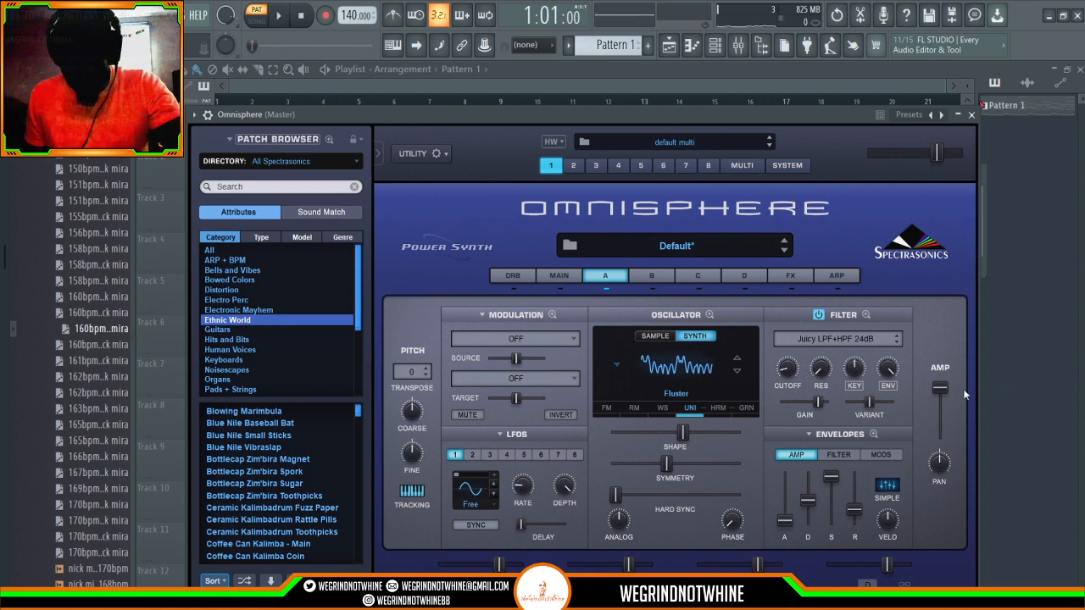
Step: Open the effects page and compare layer A's effects rack with the common rack, ending on the common rack
{"action": "left_click", "coordinate": [791, 281]}
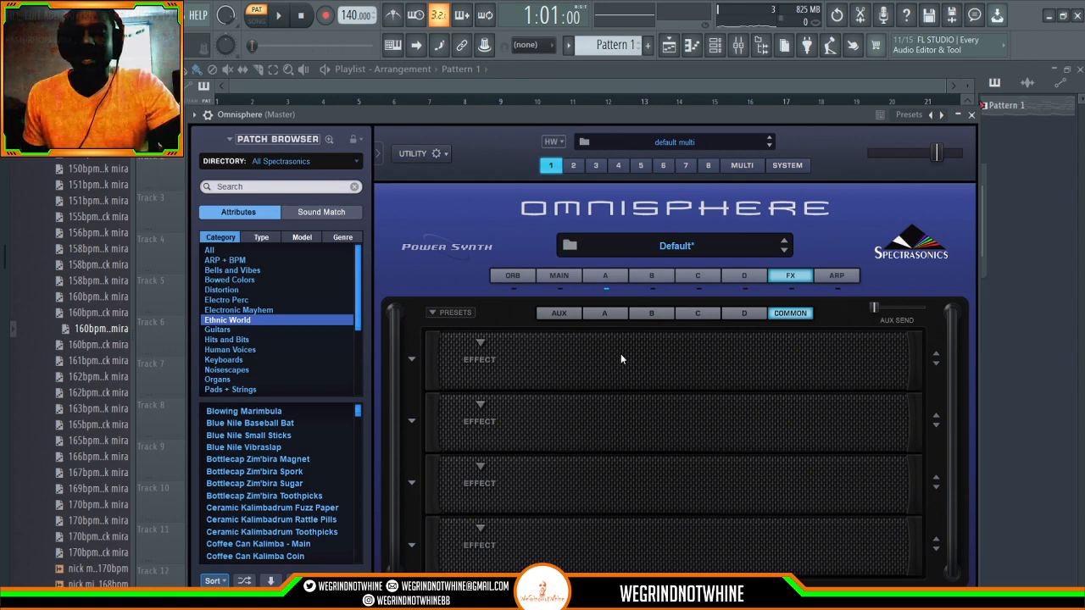
{"action": "left_click", "coordinate": [606, 315]}
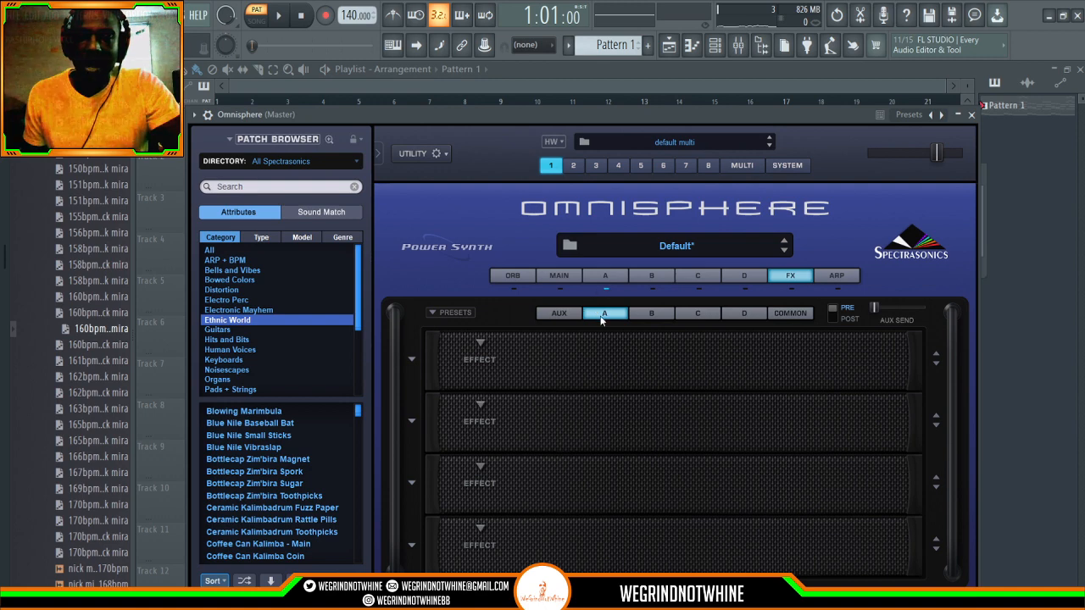
{"action": "left_click", "coordinate": [789, 315]}
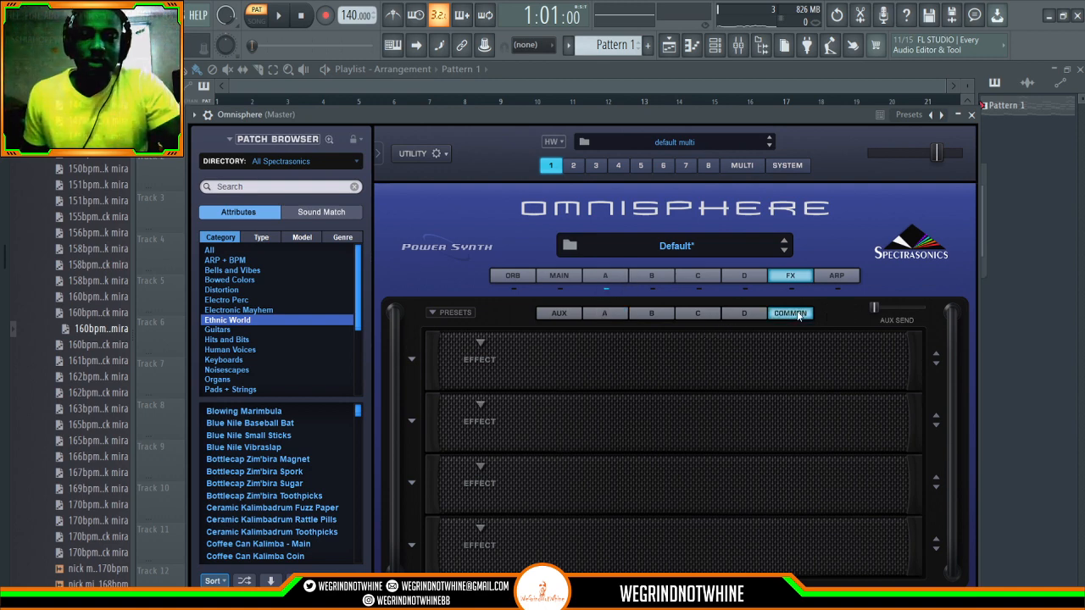
{"action": "left_click", "coordinate": [615, 317]}
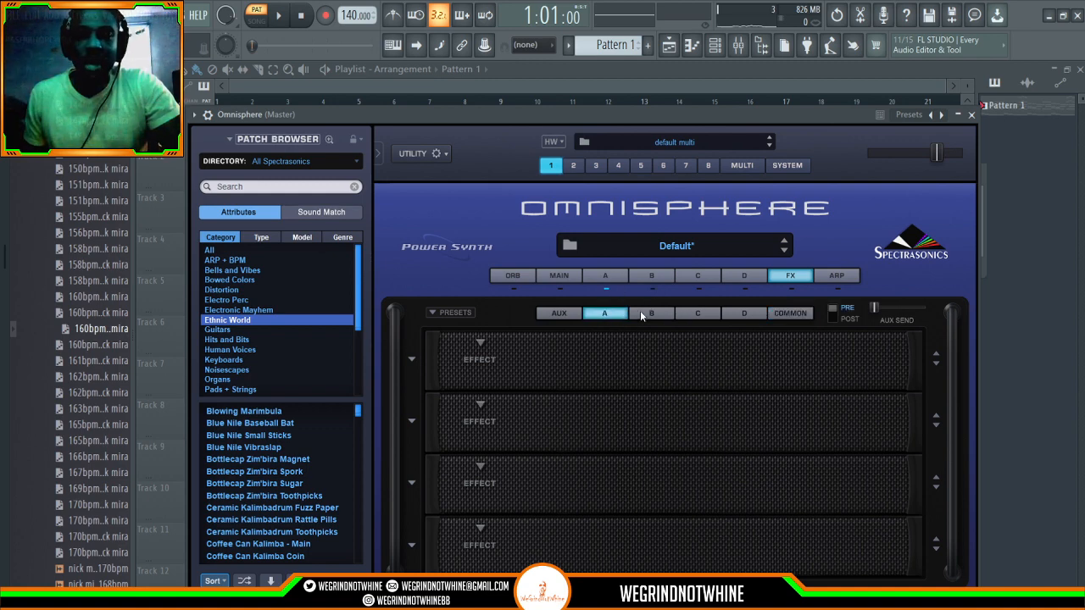
{"action": "left_click", "coordinate": [790, 314]}
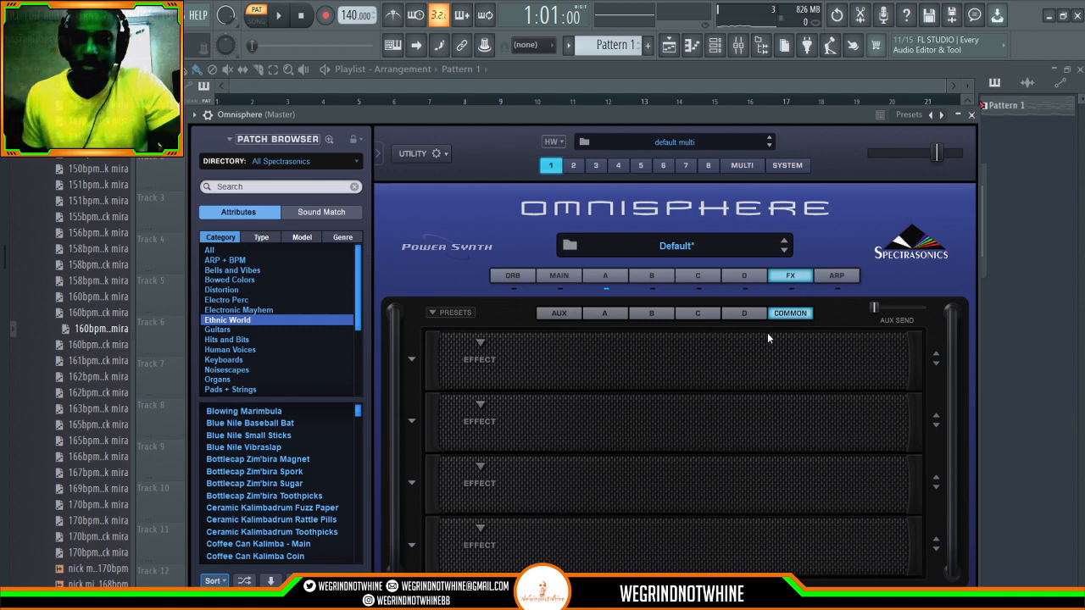
{"action": "left_click", "coordinate": [606, 313]}
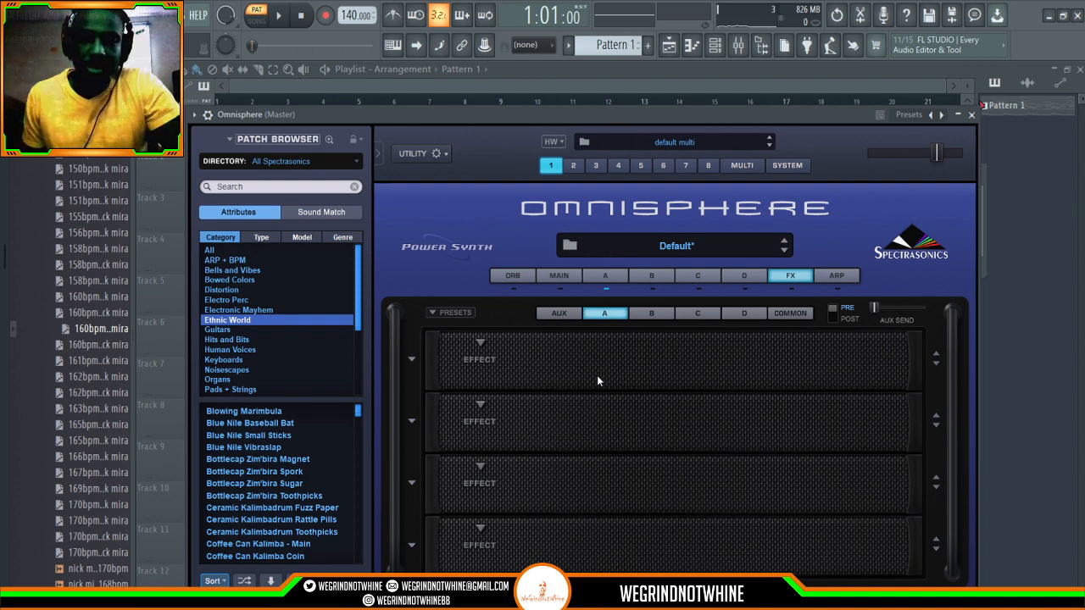
{"action": "left_click", "coordinate": [785, 314]}
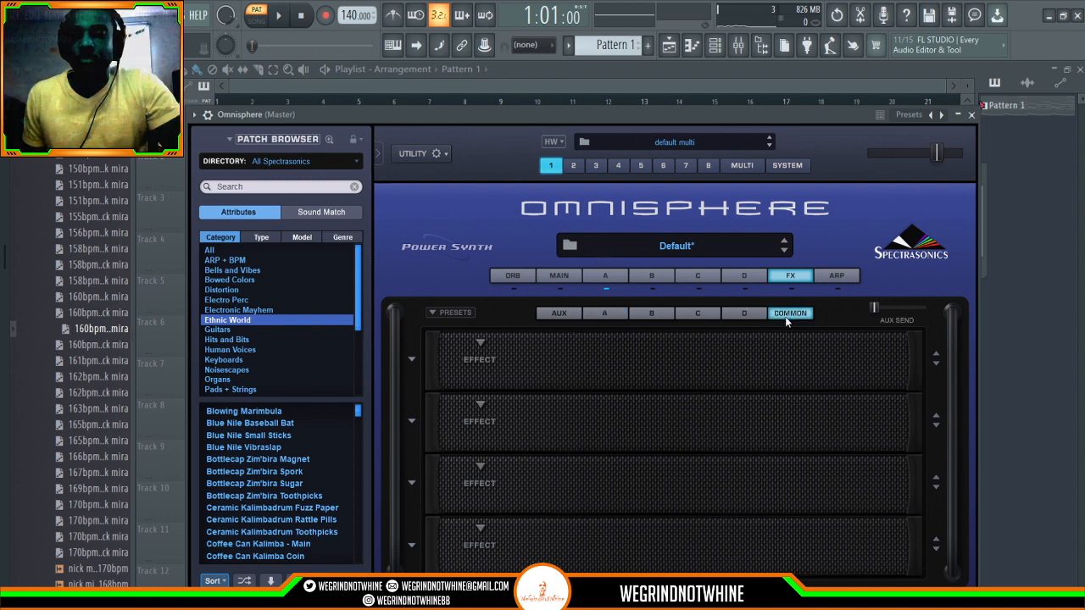
{"action": "left_click", "coordinate": [621, 314]}
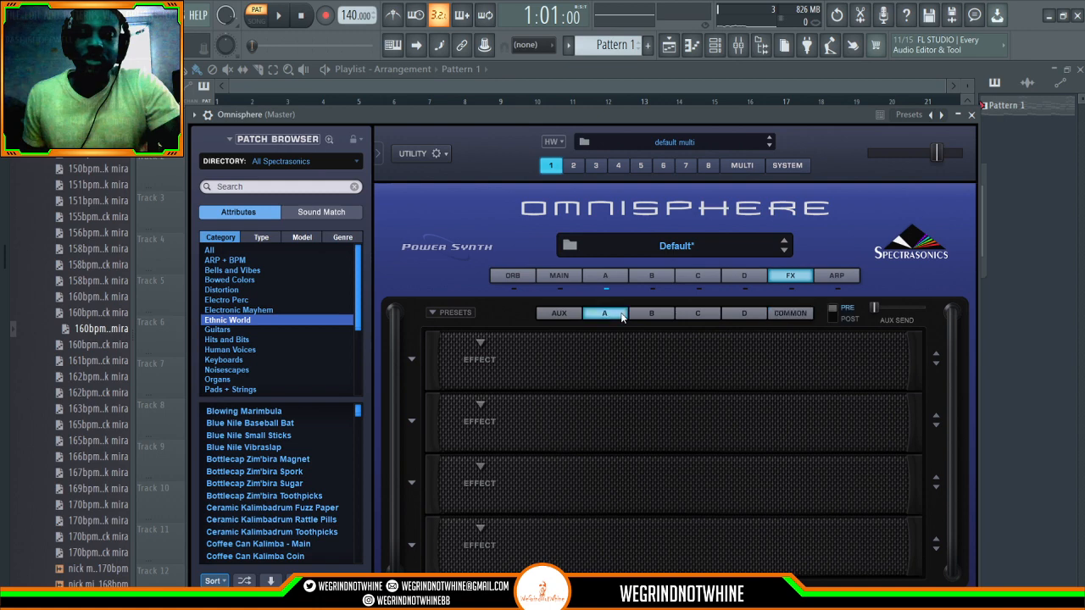
{"action": "left_click", "coordinate": [786, 315]}
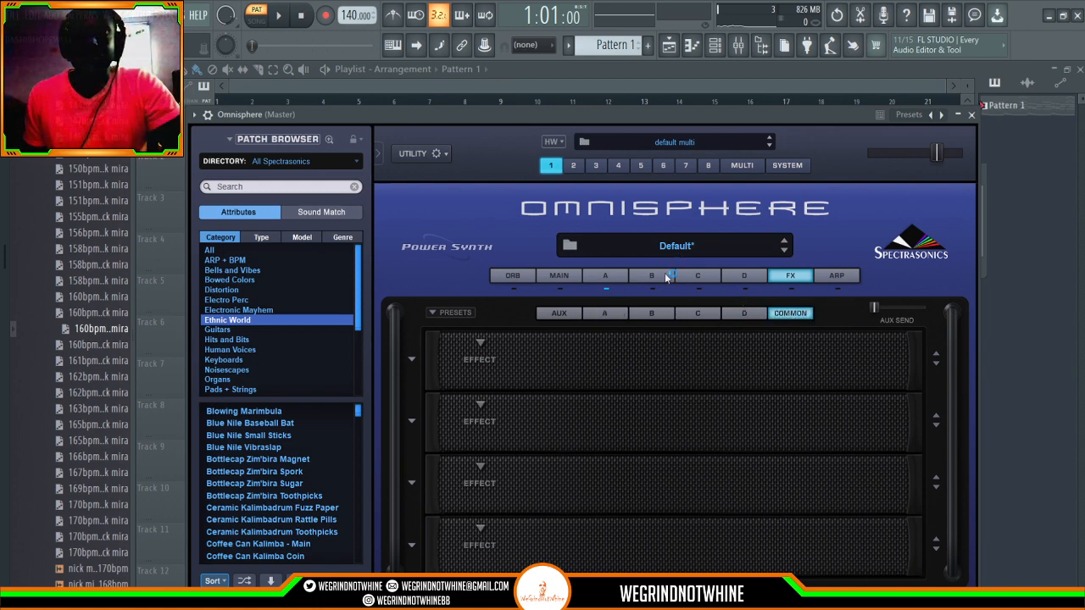
Step: Load Pro-Verb into layer A's first effect slot and raise its mix slightly while the pattern plays
{"action": "left_click", "coordinate": [609, 315]}
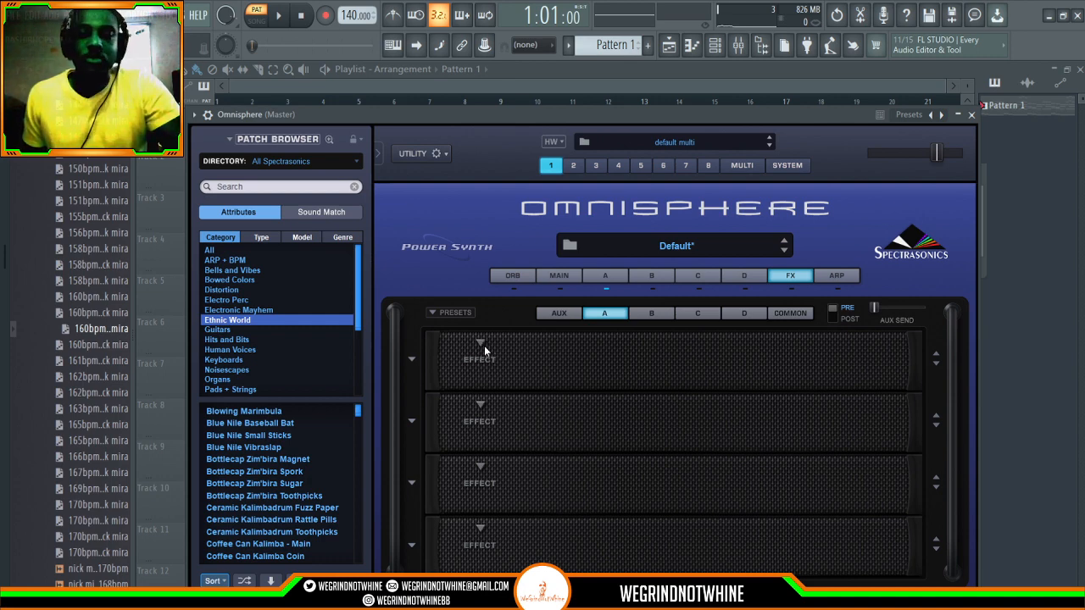
{"action": "key", "text": "space"}
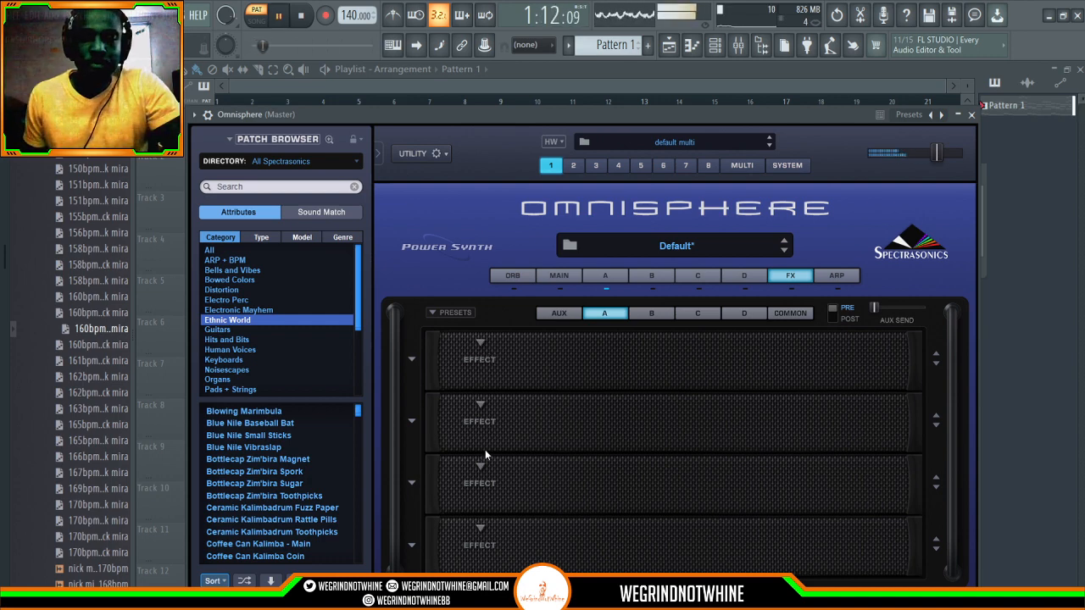
{"action": "left_click", "coordinate": [599, 447]}
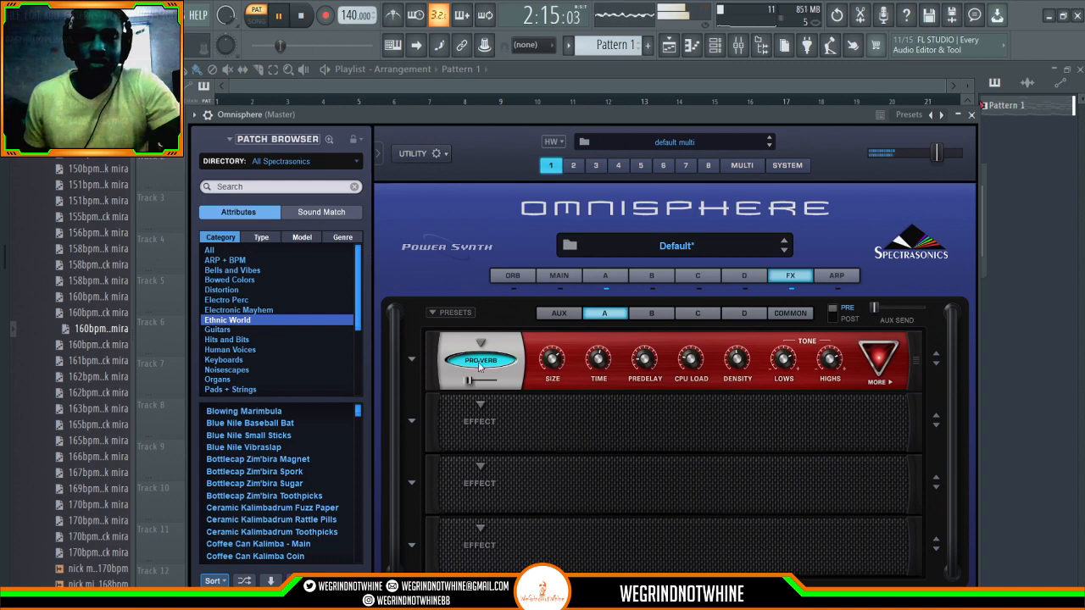
{"action": "mouse_move", "coordinate": [477, 379]}
{"action": "left_mouse_down"}
{"action": "mouse_move", "coordinate": [489, 383]}
{"action": "mouse_move", "coordinate": [475, 390]}
{"action": "left_mouse_up"}
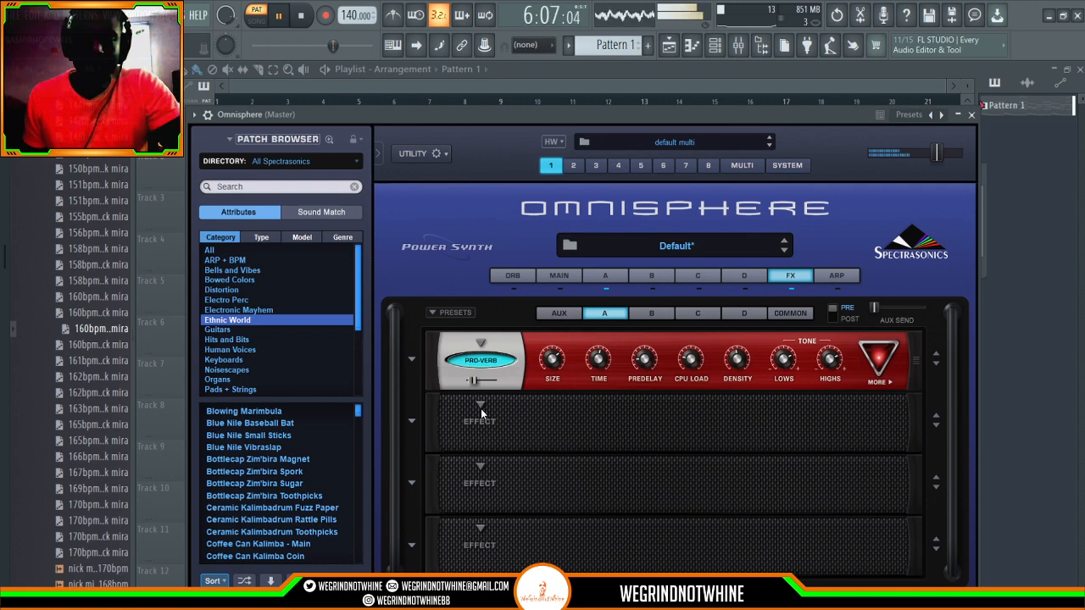
Step: Add Studio EQ2 to layer A's second effect slot and step through its presets to Clarify
{"action": "left_click", "coordinate": [593, 399]}
{"action": "left_click", "coordinate": [937, 415]}
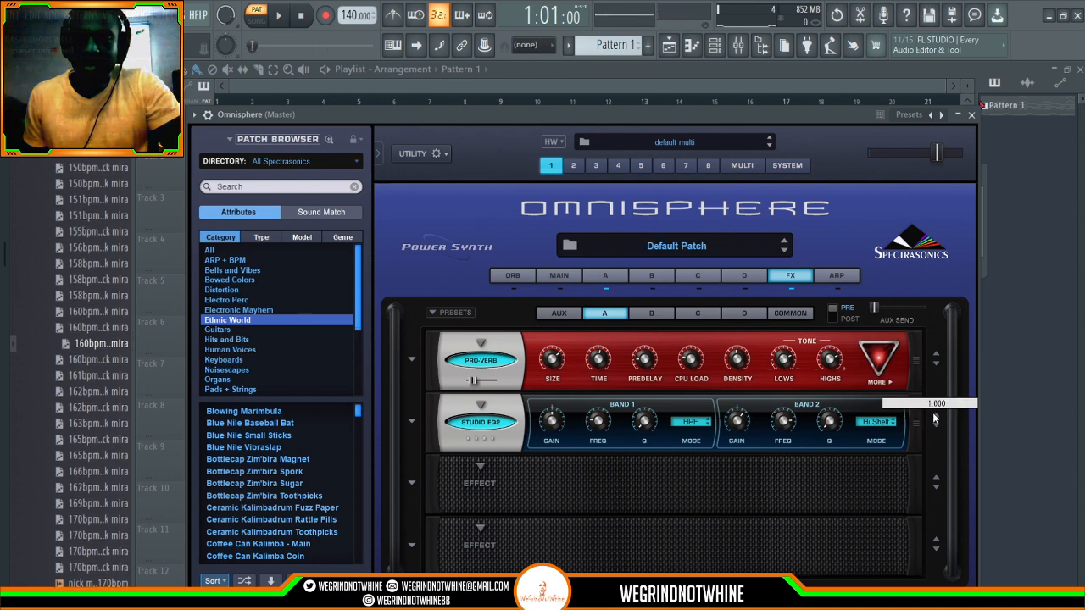
{"action": "left_click", "coordinate": [934, 415]}
{"action": "left_click", "coordinate": [935, 415]}
{"action": "left_click", "coordinate": [934, 414]}
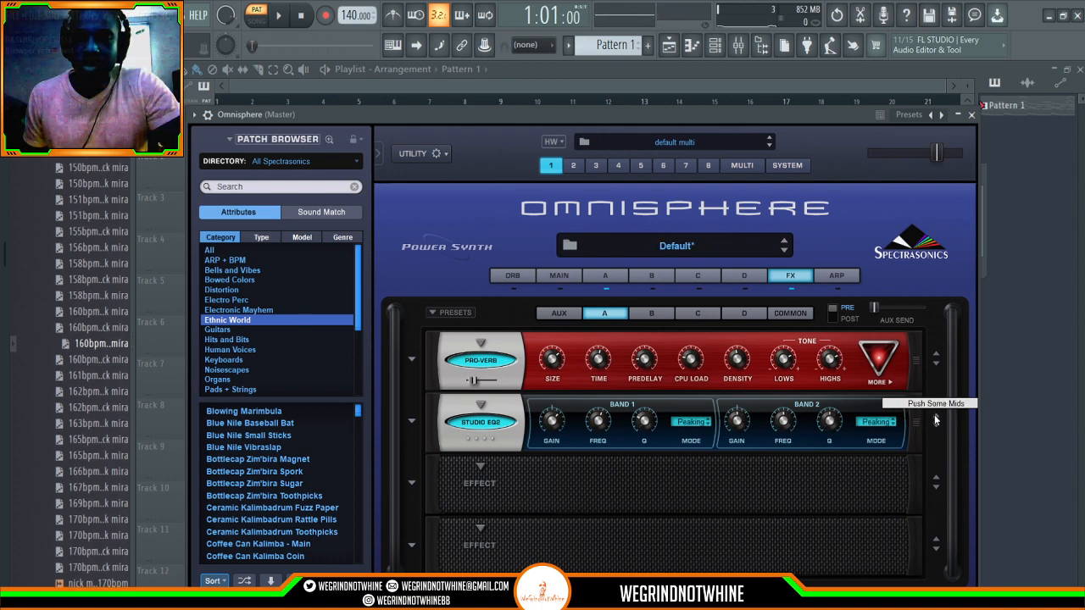
{"action": "left_click", "coordinate": [934, 414]}
{"action": "left_click", "coordinate": [934, 414]}
{"action": "left_click", "coordinate": [936, 416]}
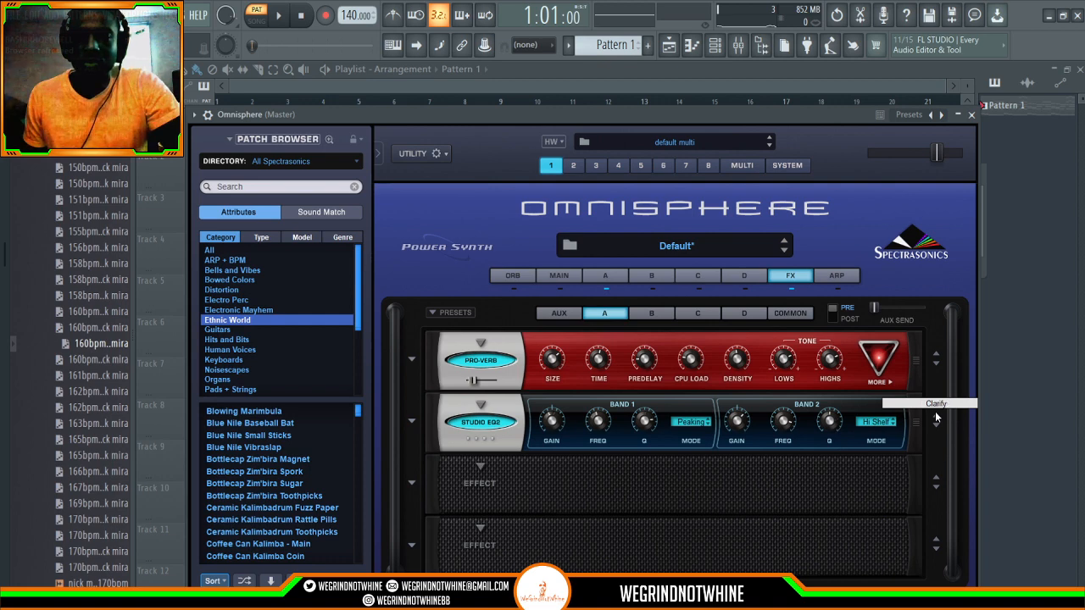
Step: Audition more Studio EQ2 presets during playback and settle on one with Lo Shelf and Hi Shelf bands
{"action": "key", "text": "space"}
{"action": "left_click", "coordinate": [936, 416]}
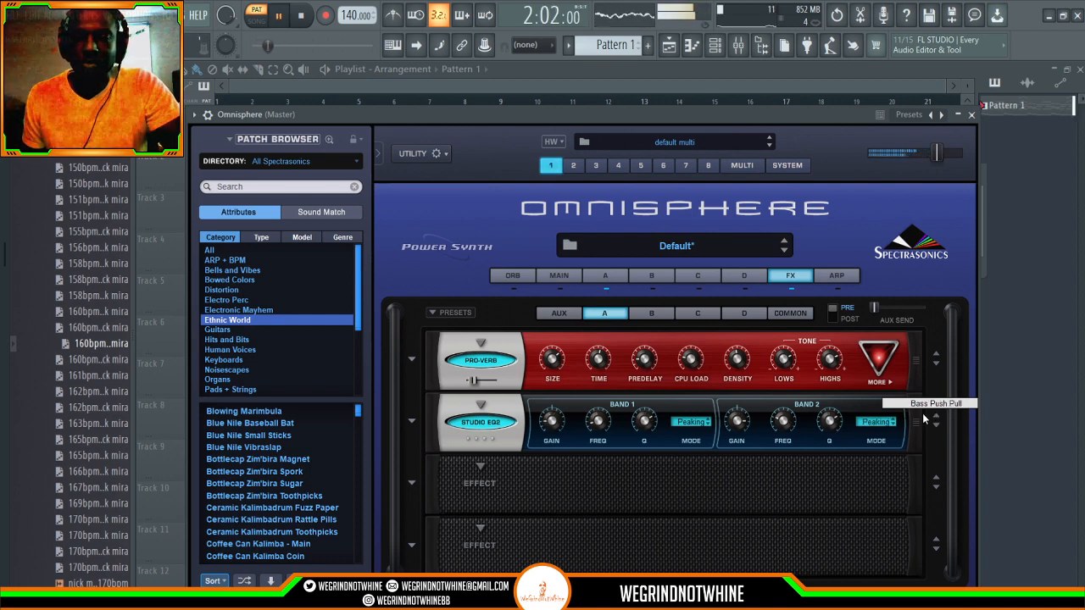
{"action": "left_click", "coordinate": [936, 416]}
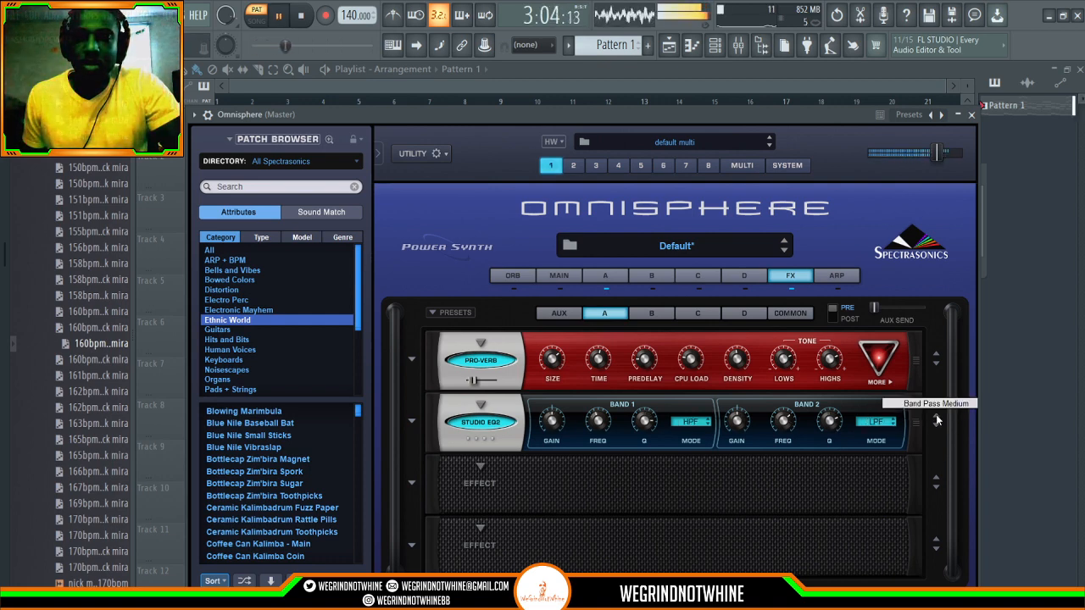
{"action": "left_click", "coordinate": [935, 419]}
{"action": "left_click", "coordinate": [936, 418]}
{"action": "left_click", "coordinate": [935, 419]}
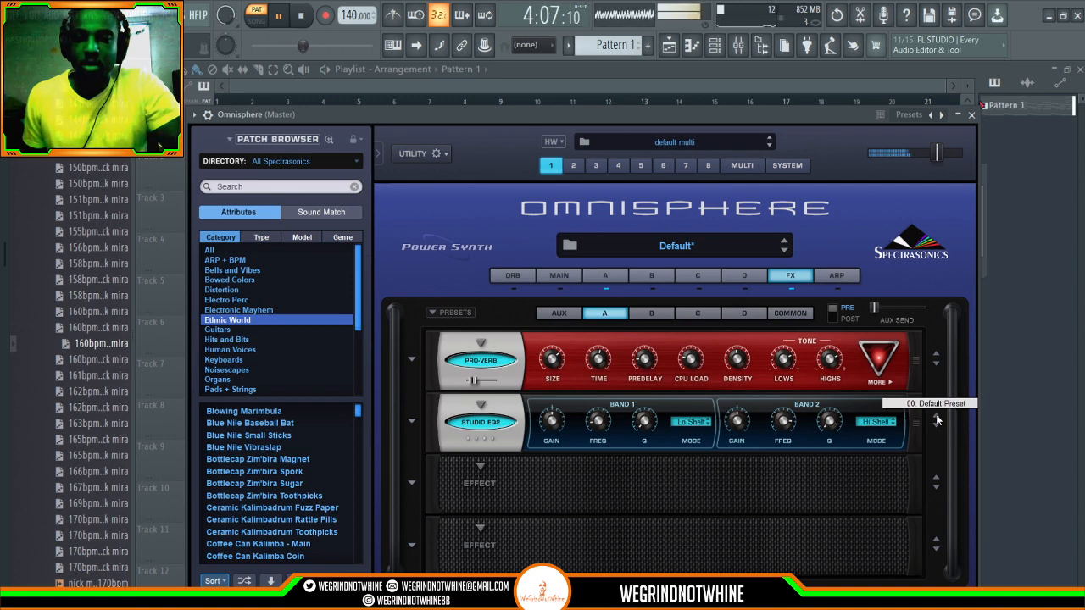
{"action": "left_click", "coordinate": [936, 419]}
{"action": "left_click", "coordinate": [936, 418]}
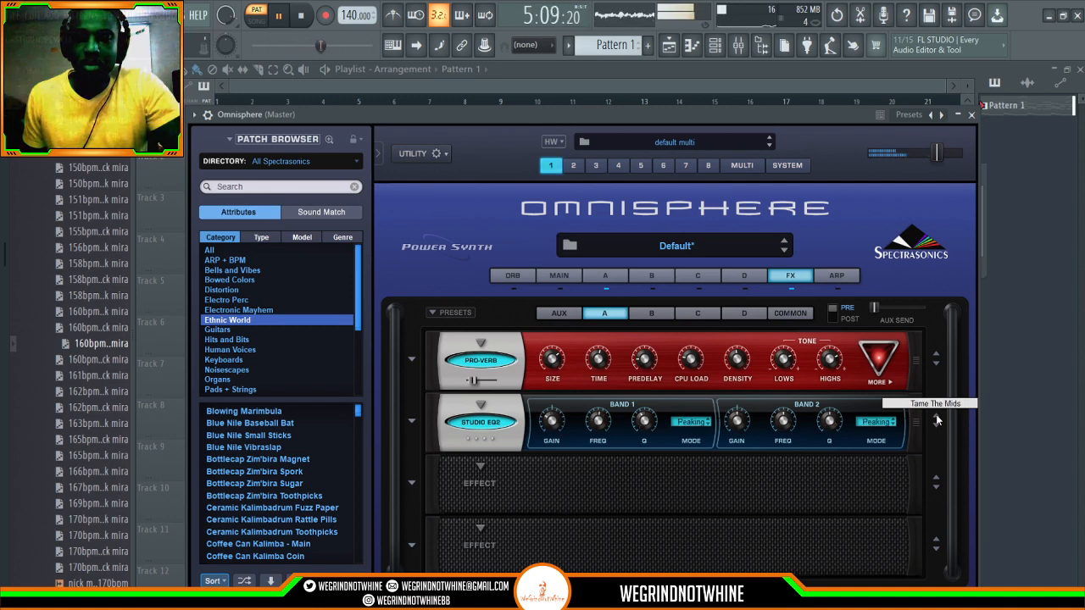
{"action": "left_click", "coordinate": [935, 418]}
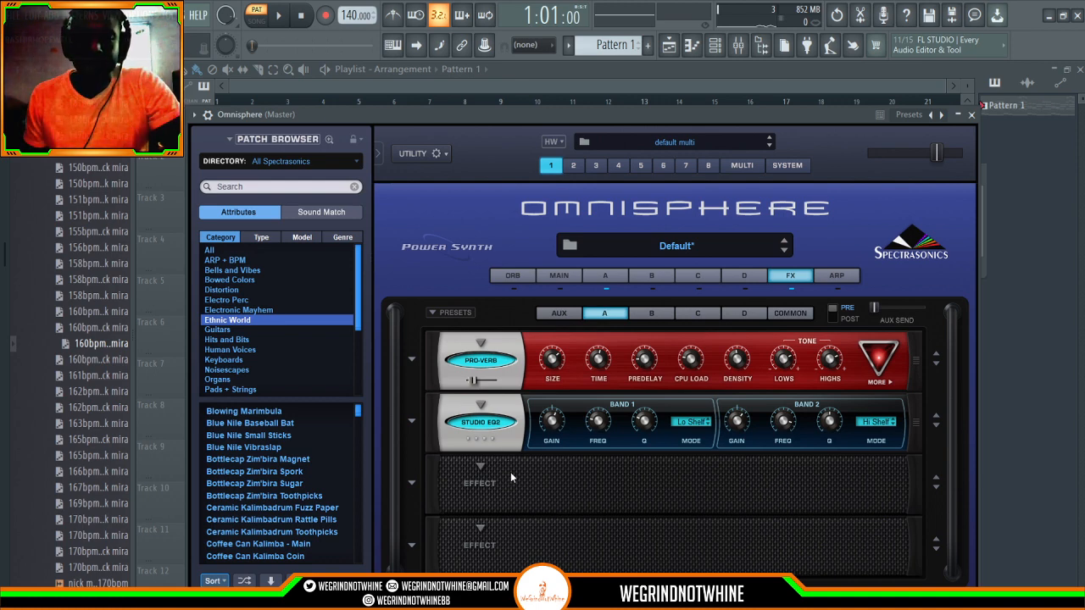
Step: Try the Bassman amp in layer A's third effect slot, auditioning presets such as Rig Active and Clean Path
{"action": "left_click", "coordinate": [590, 492]}
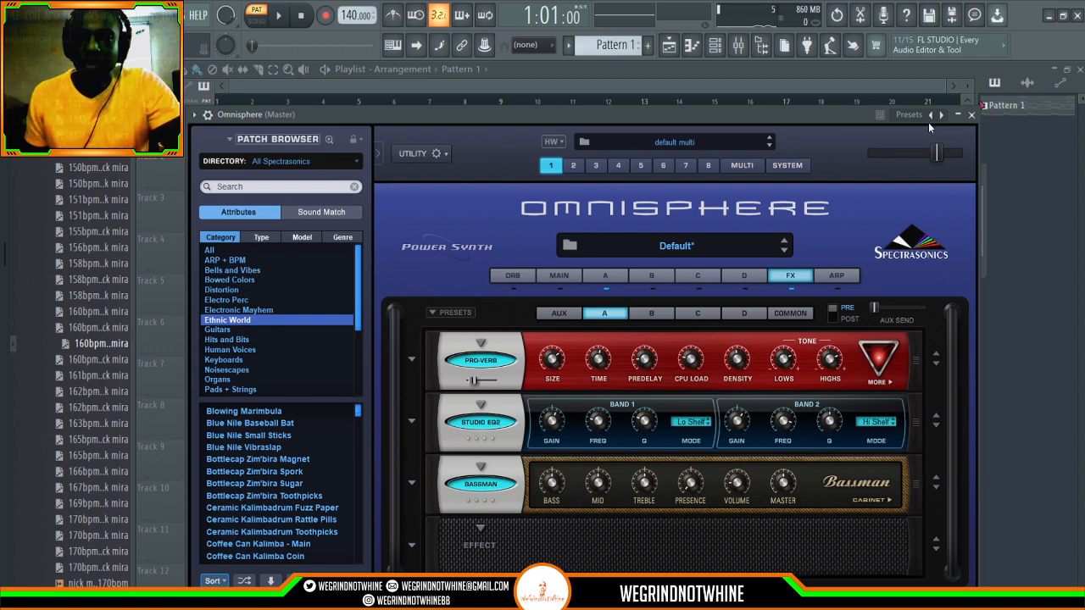
{"action": "key", "text": "space"}
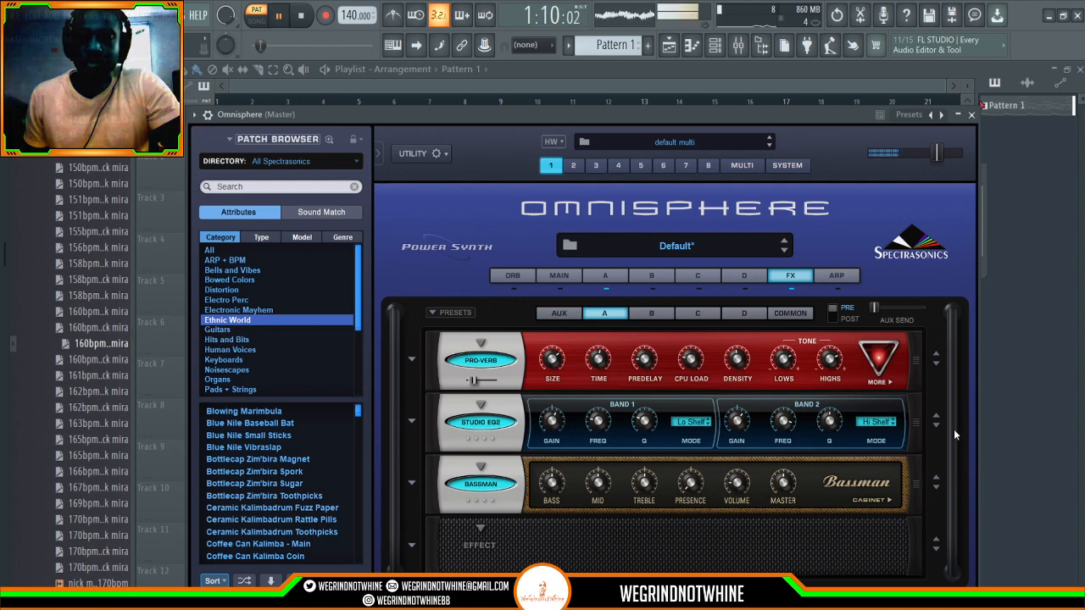
{"action": "left_click", "coordinate": [939, 479]}
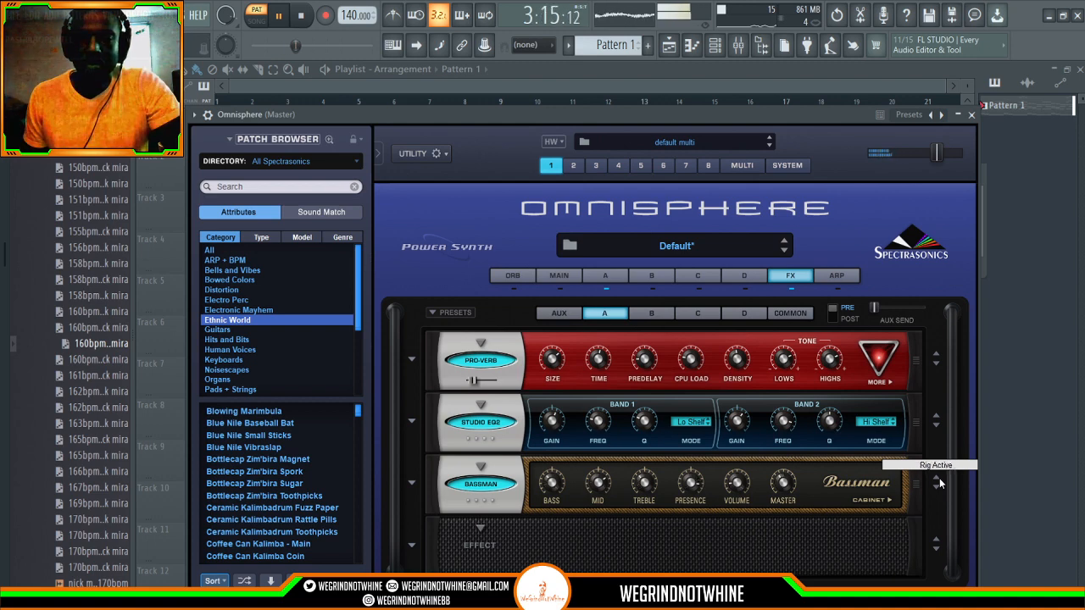
{"action": "left_click", "coordinate": [939, 479]}
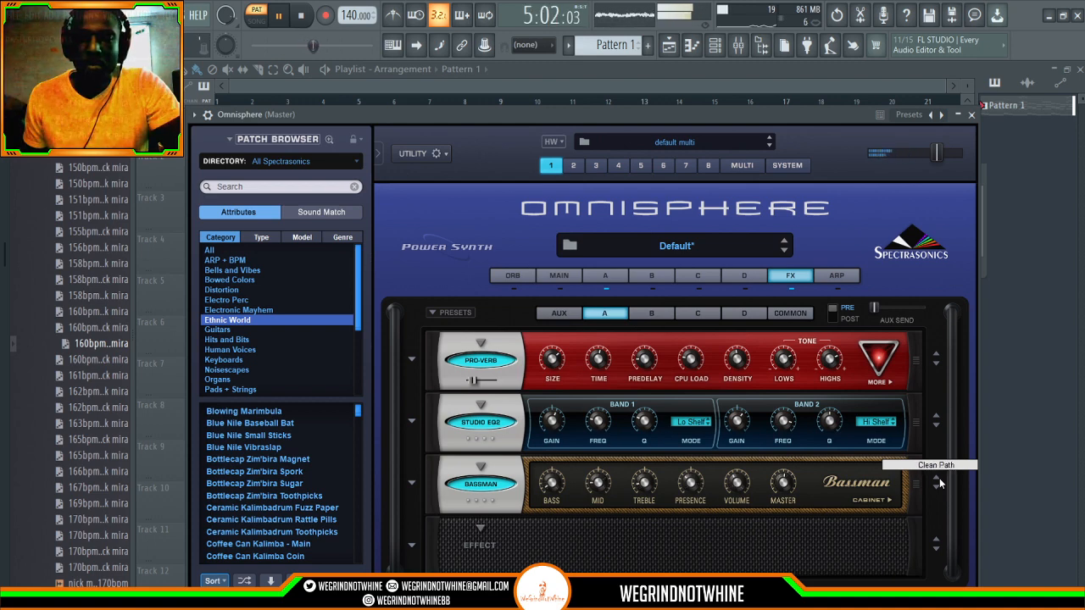
{"action": "left_click", "coordinate": [937, 476]}
{"action": "left_click", "coordinate": [937, 476]}
{"action": "left_click", "coordinate": [938, 476]}
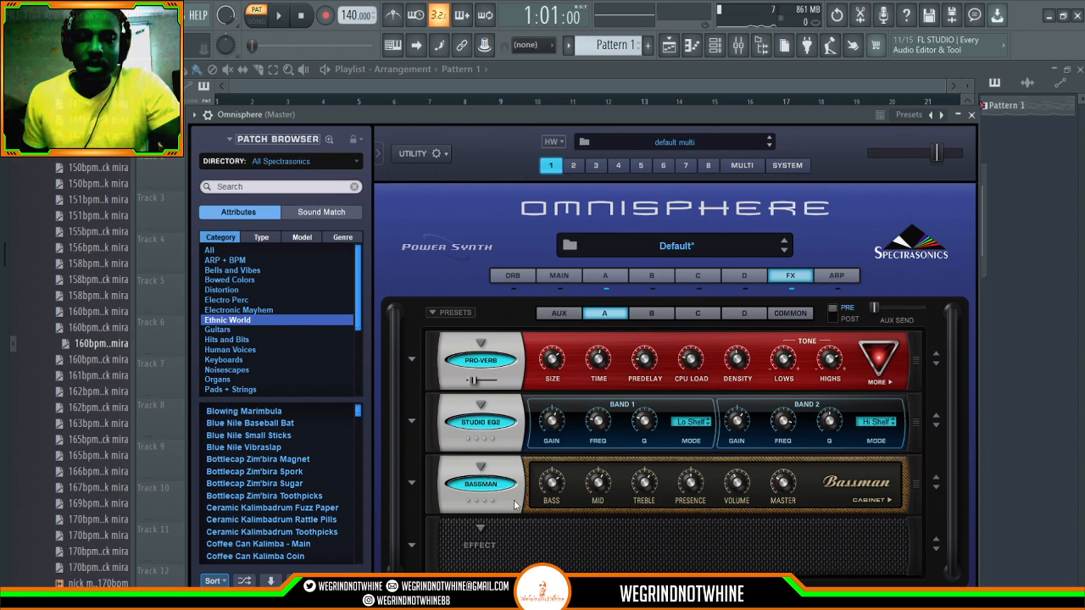
Step: Replace the Bassman with the Boutique amp and audition its presets during playback, settling on Middle Ground
{"action": "left_click", "coordinate": [701, 505]}
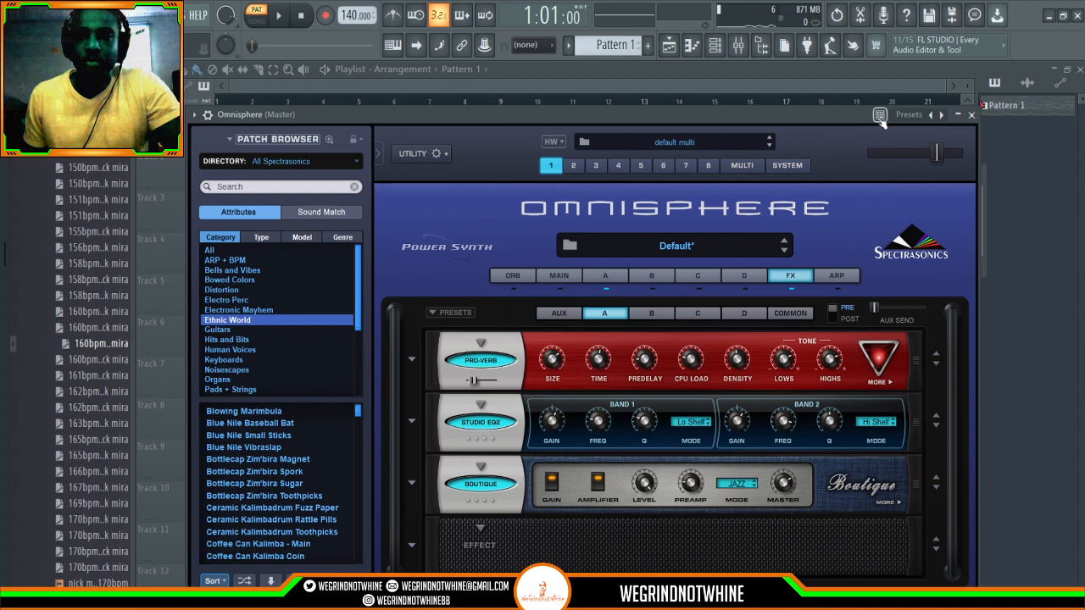
{"action": "key", "text": "space"}
{"action": "left_click", "coordinate": [937, 478]}
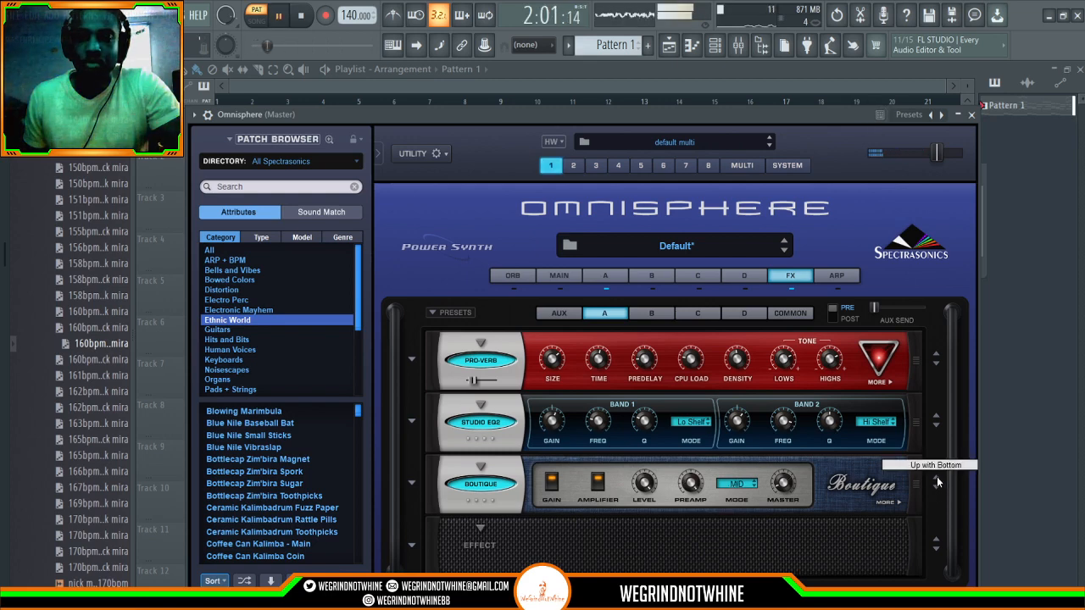
{"action": "left_click", "coordinate": [936, 478]}
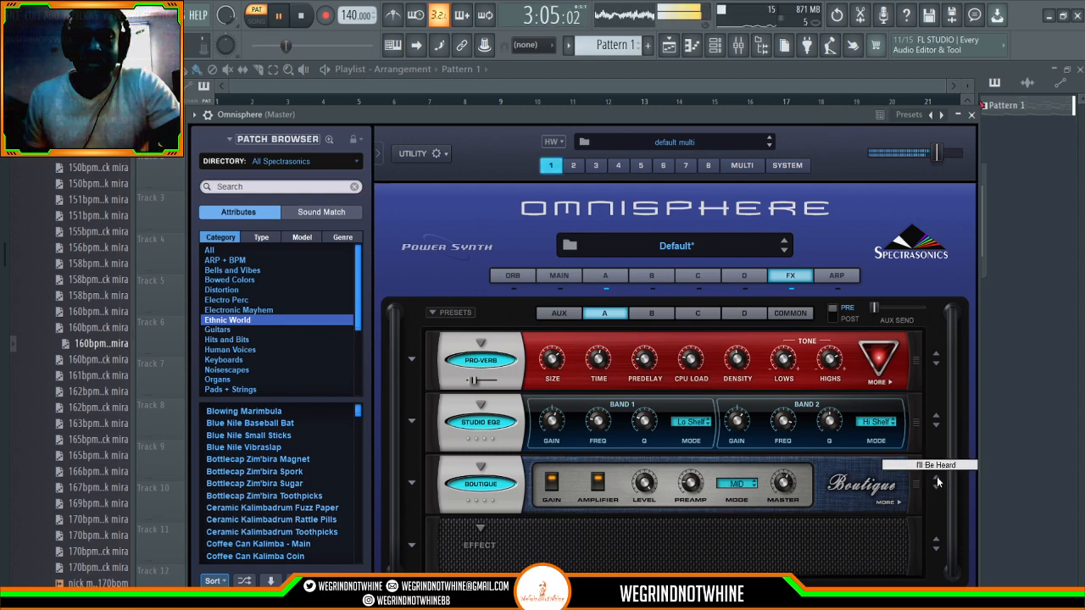
{"action": "left_click", "coordinate": [937, 478]}
{"action": "left_click", "coordinate": [936, 478]}
{"action": "left_click", "coordinate": [936, 478]}
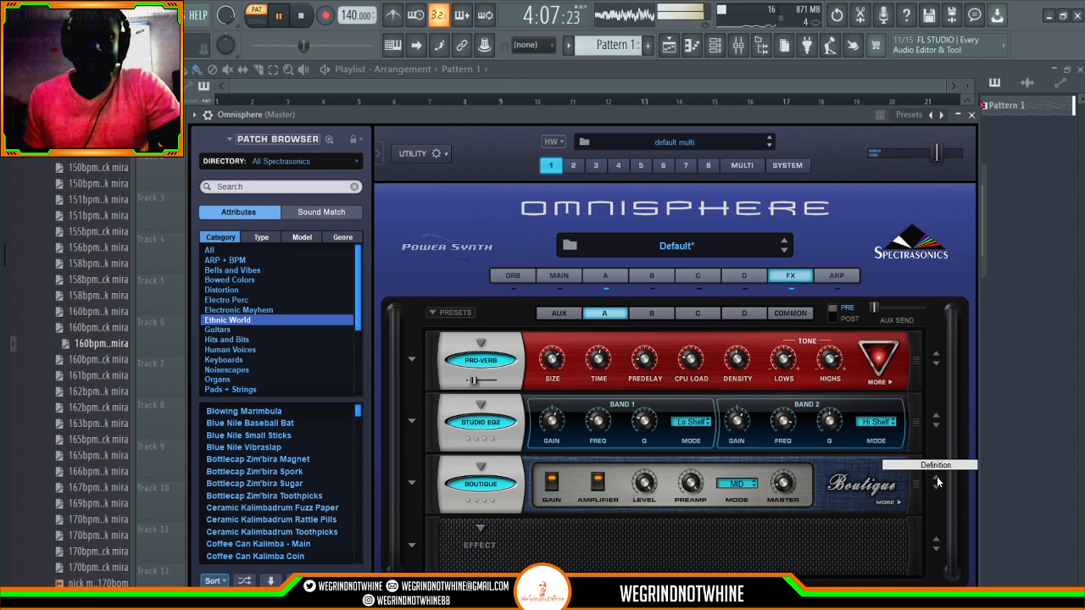
{"action": "left_click", "coordinate": [937, 478]}
{"action": "left_click", "coordinate": [937, 478]}
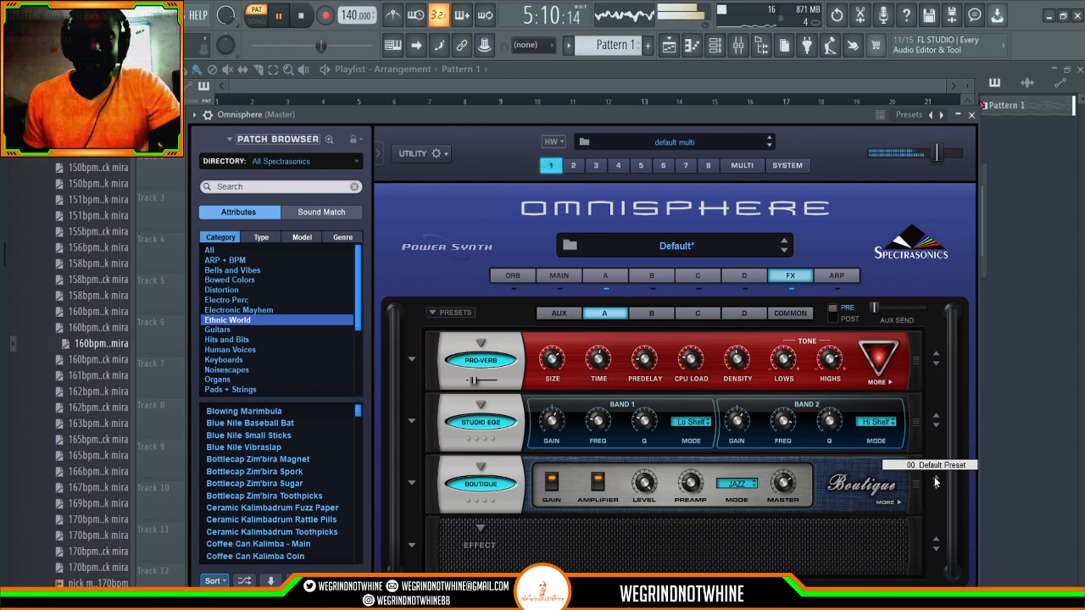
{"action": "left_click", "coordinate": [934, 476]}
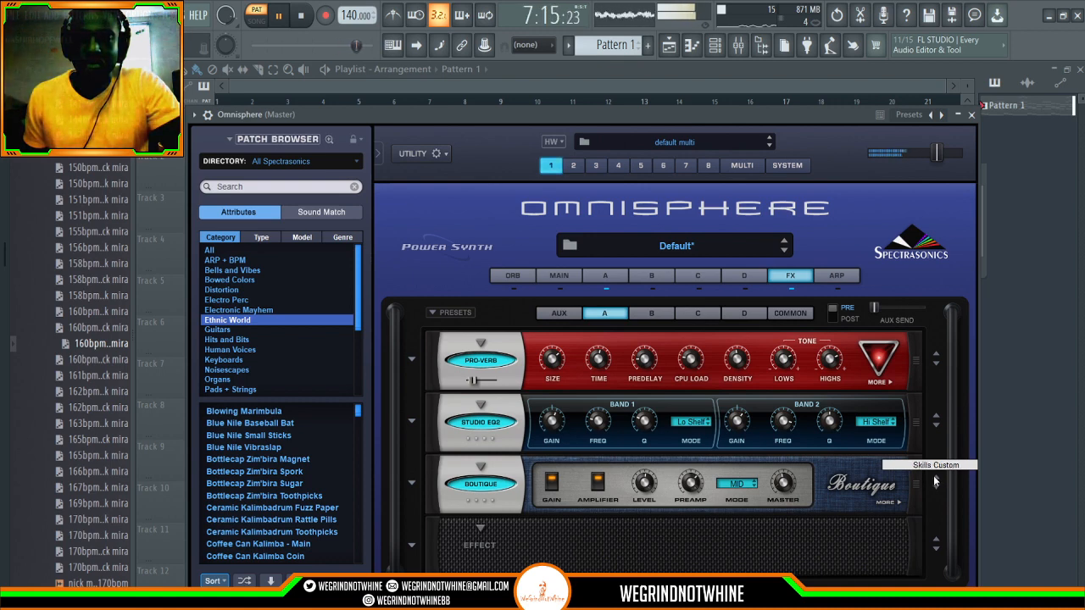
{"action": "left_click", "coordinate": [934, 480]}
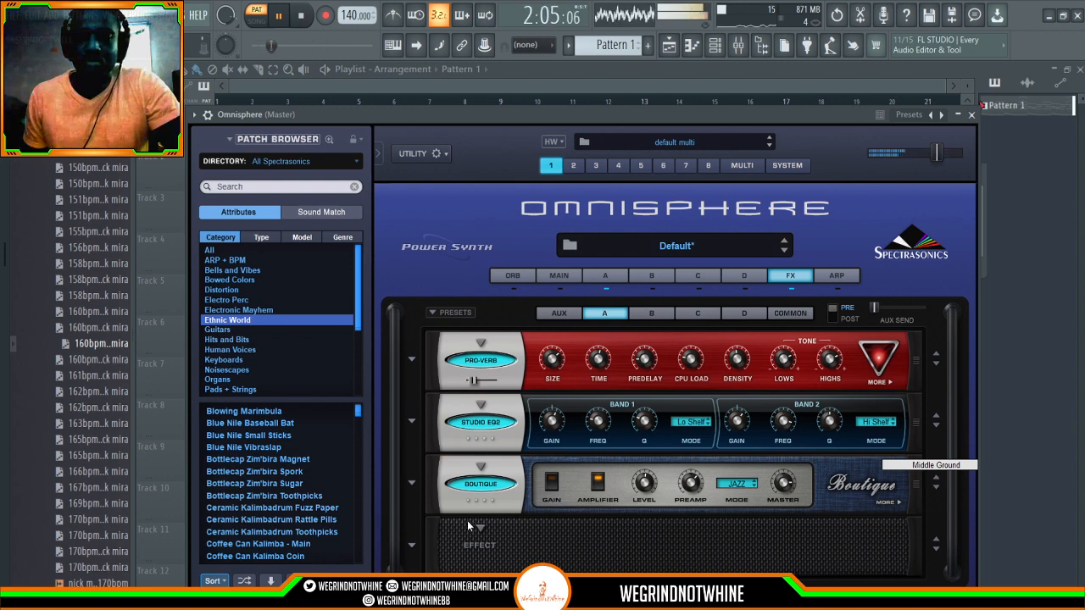
{"action": "key", "text": "space"}
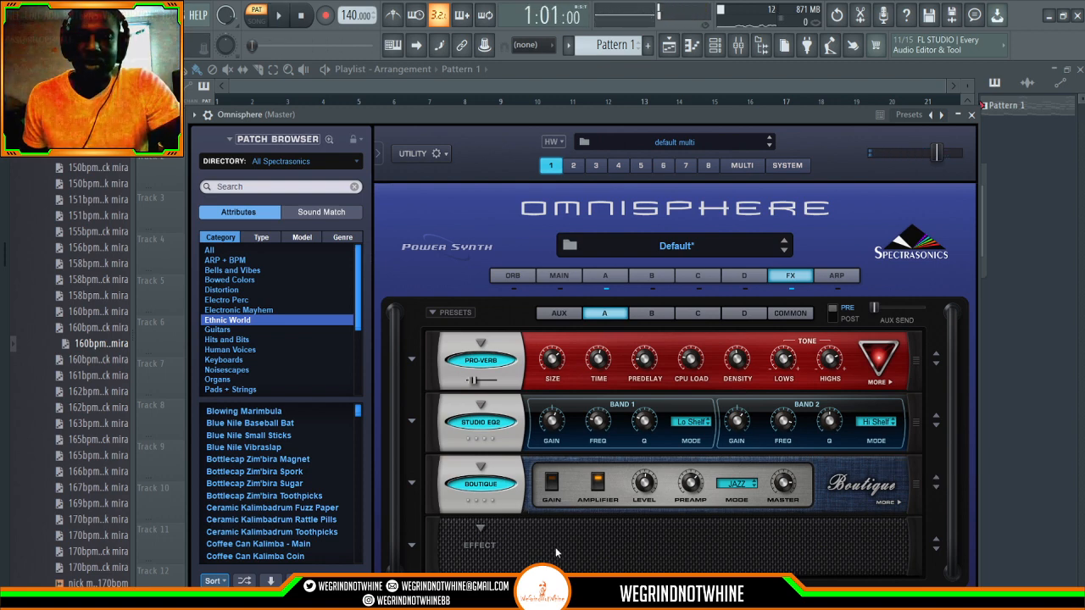
Step: Add Analog Chorus to layer A's fourth effect slot and audition its presets, choosing a Boss CE-2 Chorus with warmth and mono on
{"action": "left_click", "coordinate": [596, 410]}
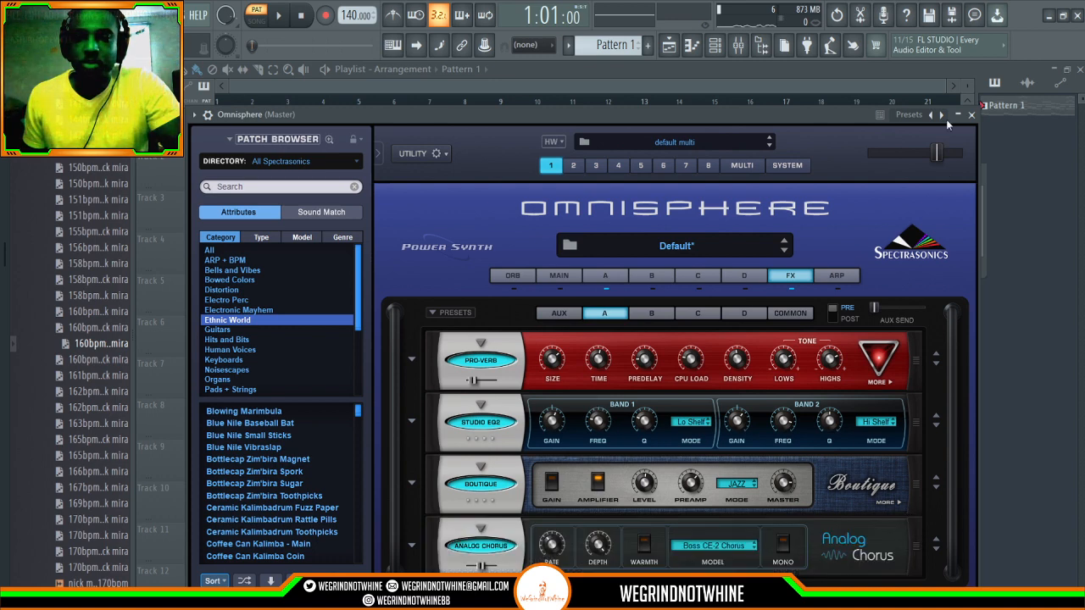
{"action": "key", "text": "space"}
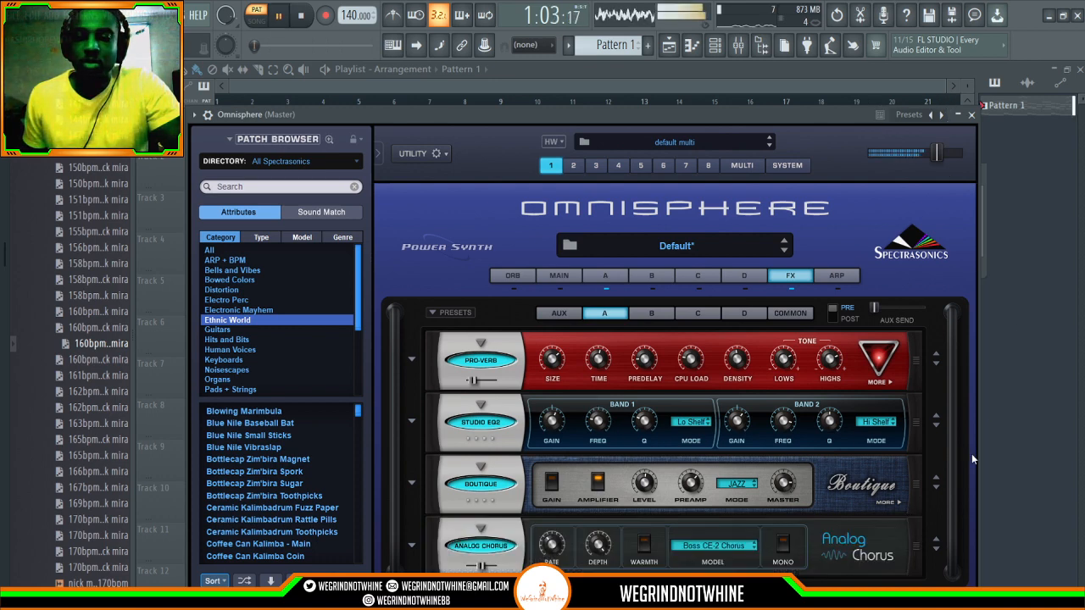
{"action": "left_click", "coordinate": [937, 539]}
{"action": "left_click", "coordinate": [937, 539]}
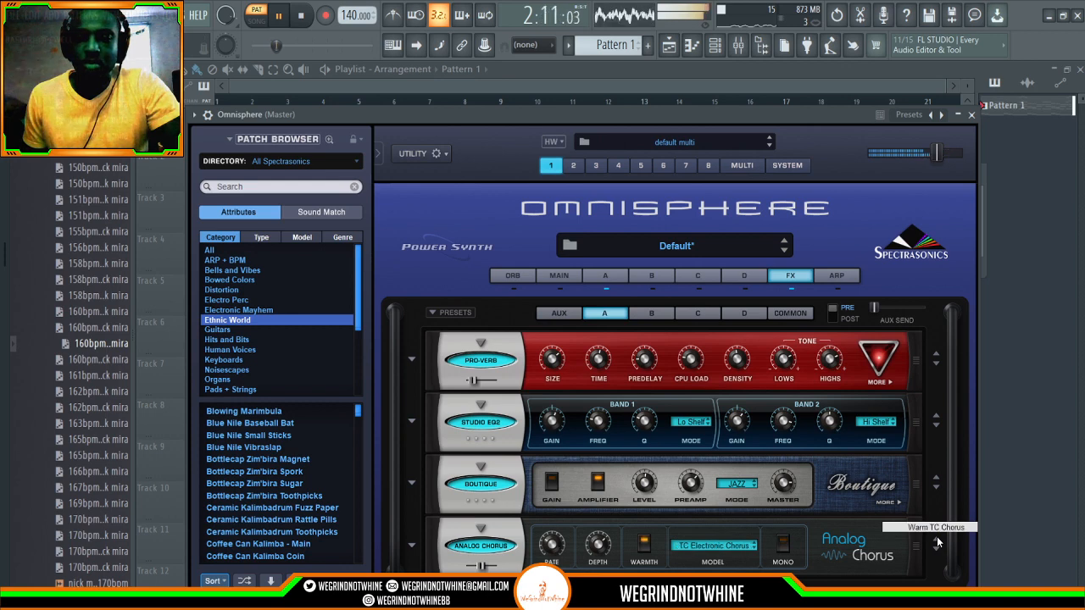
{"action": "left_click", "coordinate": [936, 543]}
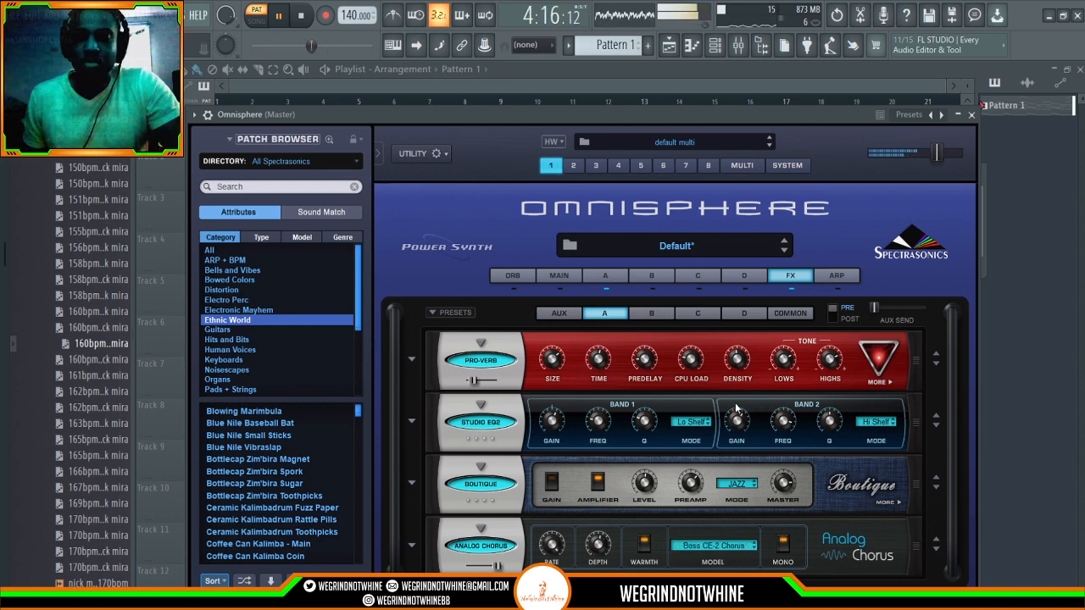
{"action": "key", "text": "space"}
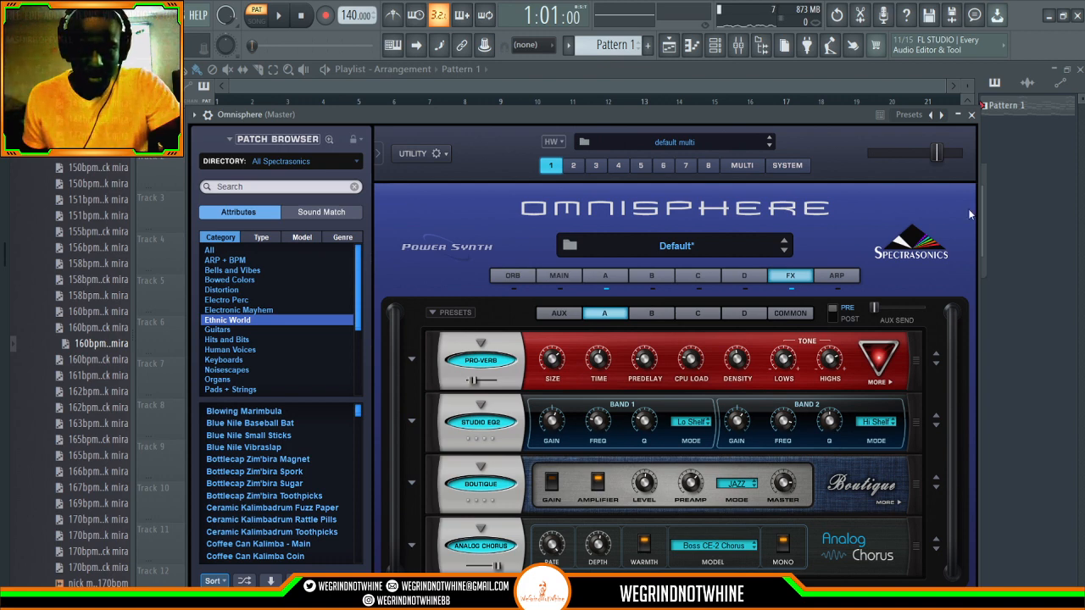
Step: Listen to the pattern through the full effects chain and view the common rack, returning to layer A's rack
{"action": "key", "text": "space"}
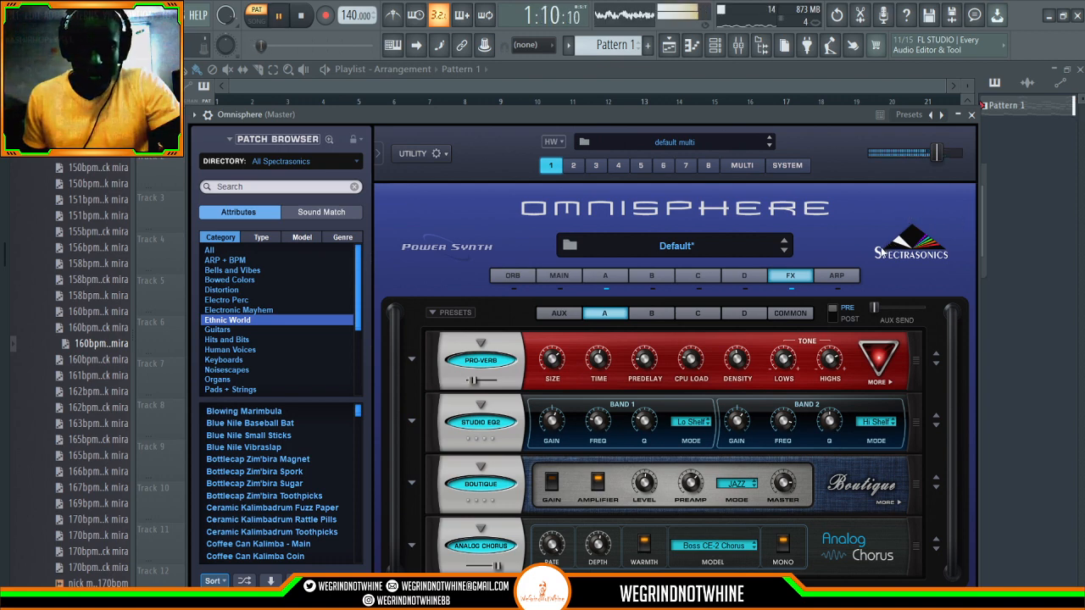
{"action": "key", "text": "space"}
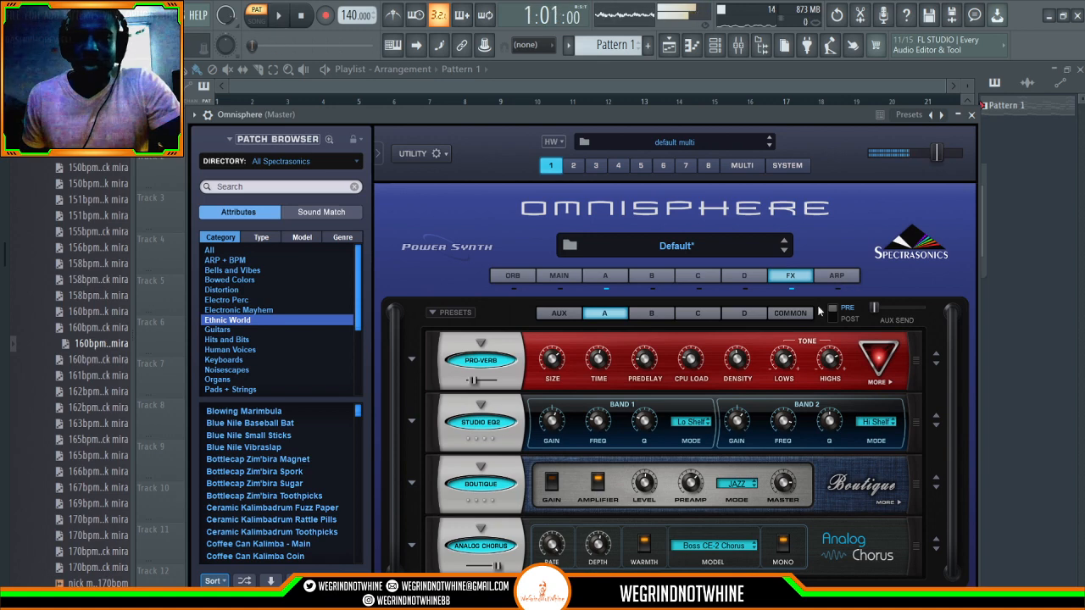
{"action": "left_click", "coordinate": [787, 313]}
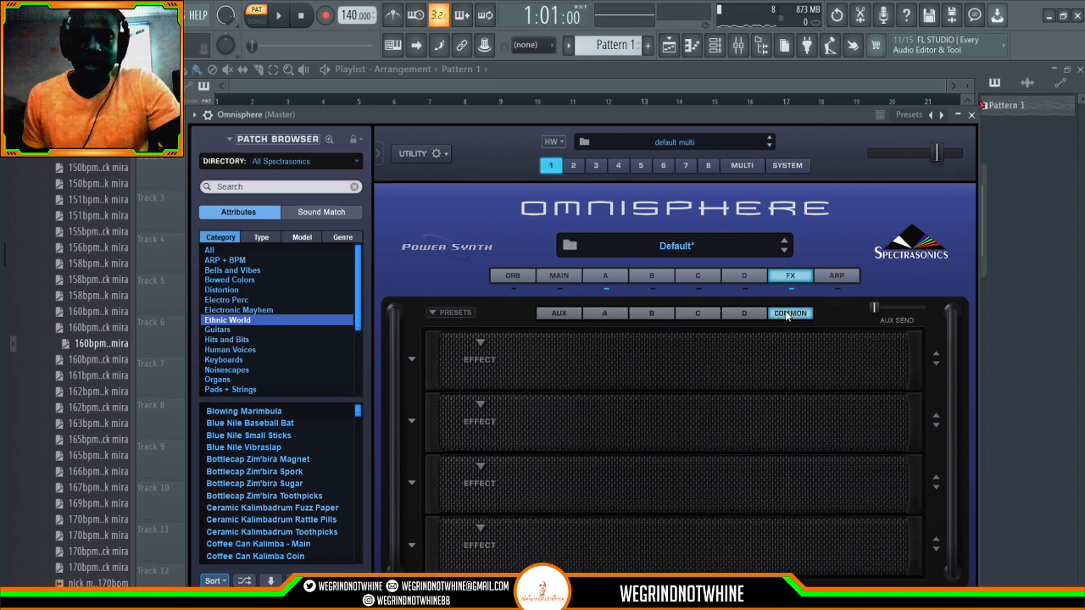
{"action": "left_click", "coordinate": [622, 312]}
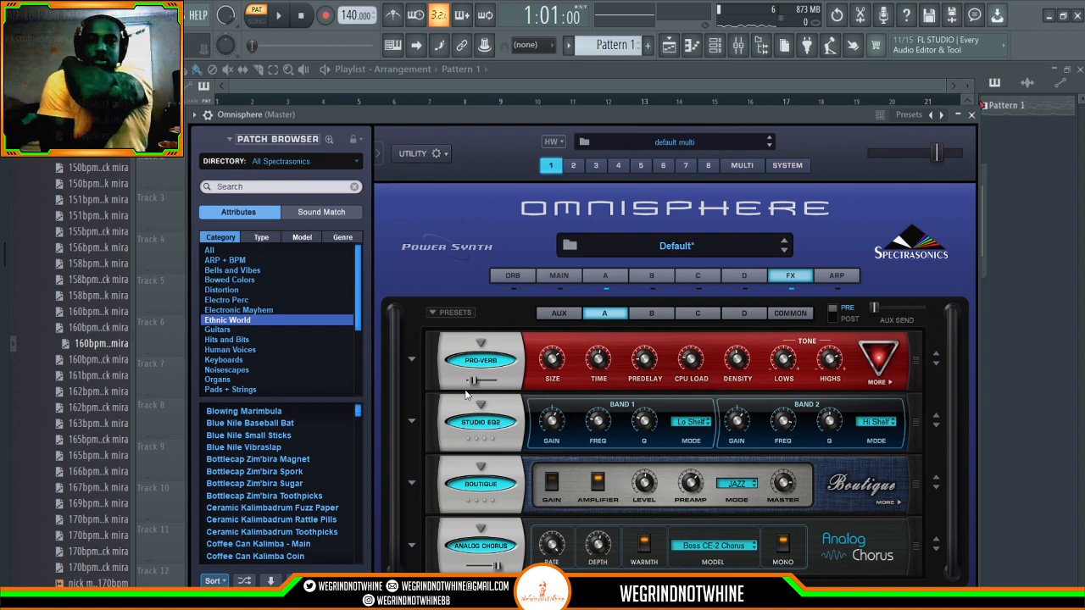
{"action": "key", "text": "space"}
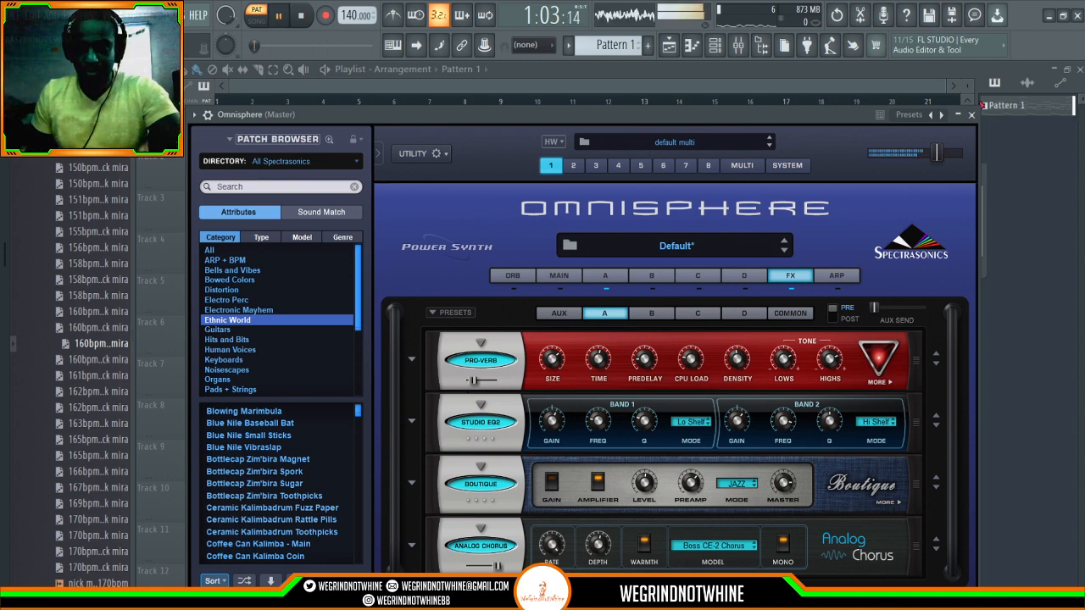
Step: Turn on the patch's arpeggiator and play the pattern to hear it
{"action": "left_click", "coordinate": [829, 276]}
{"action": "left_click", "coordinate": [798, 277]}
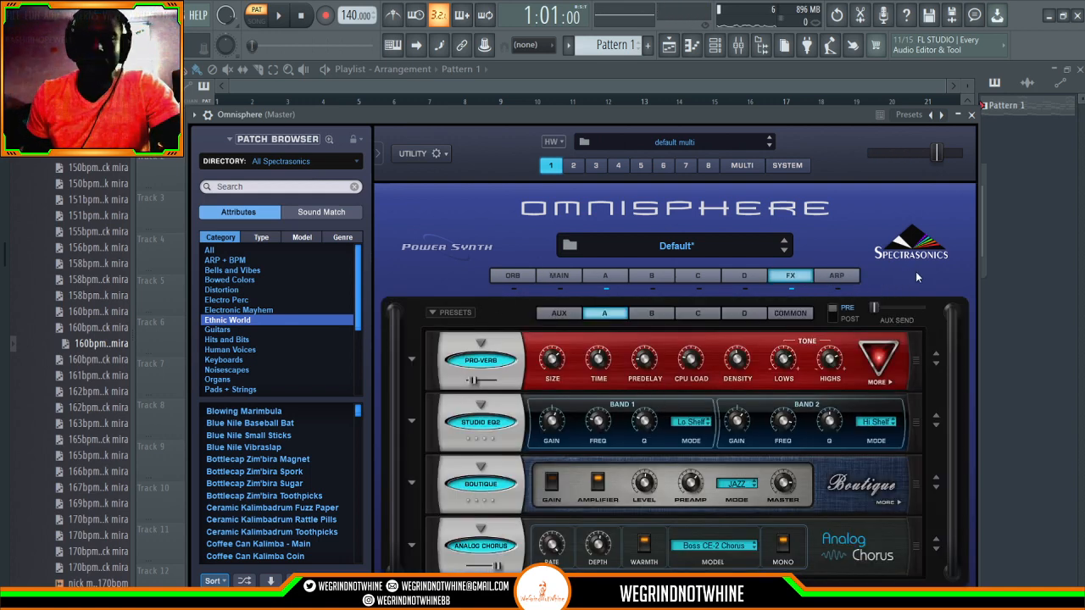
{"action": "left_click", "coordinate": [829, 276]}
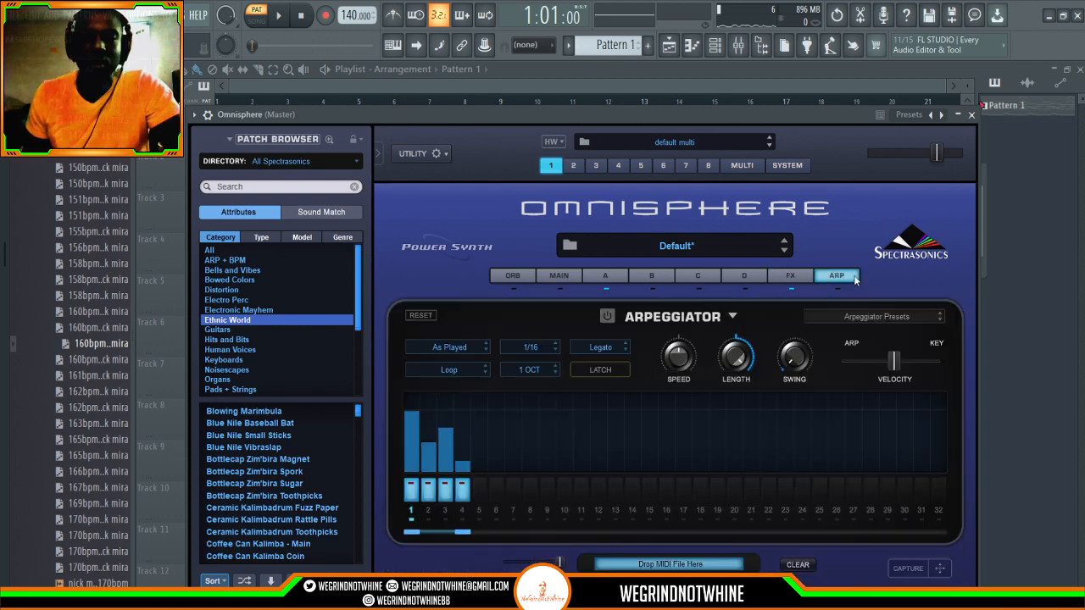
{"action": "left_click", "coordinate": [607, 316]}
{"action": "key", "text": "space"}
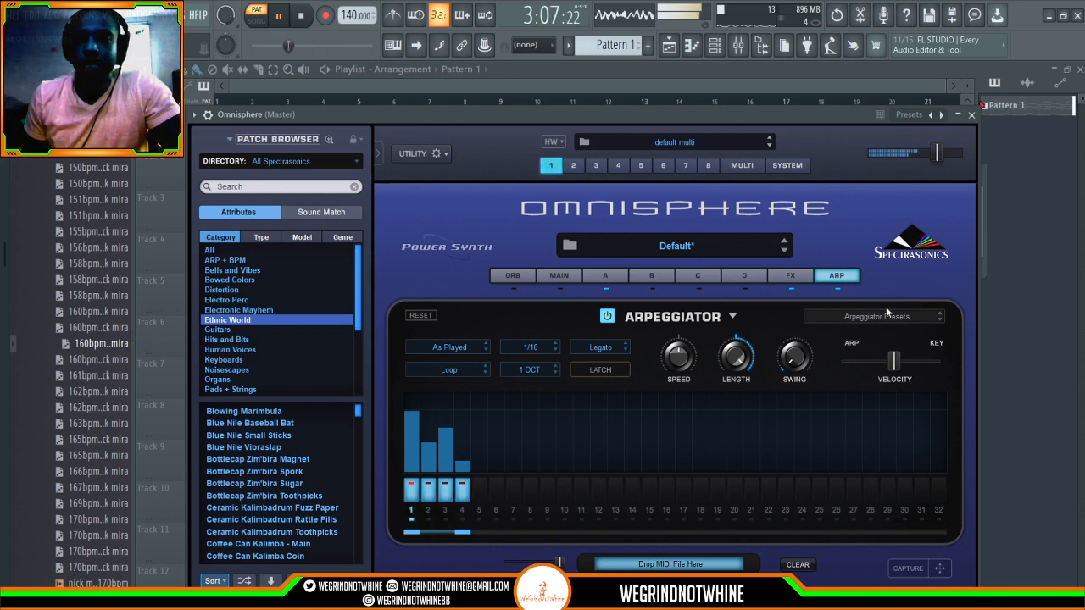
{"action": "key", "text": "space"}
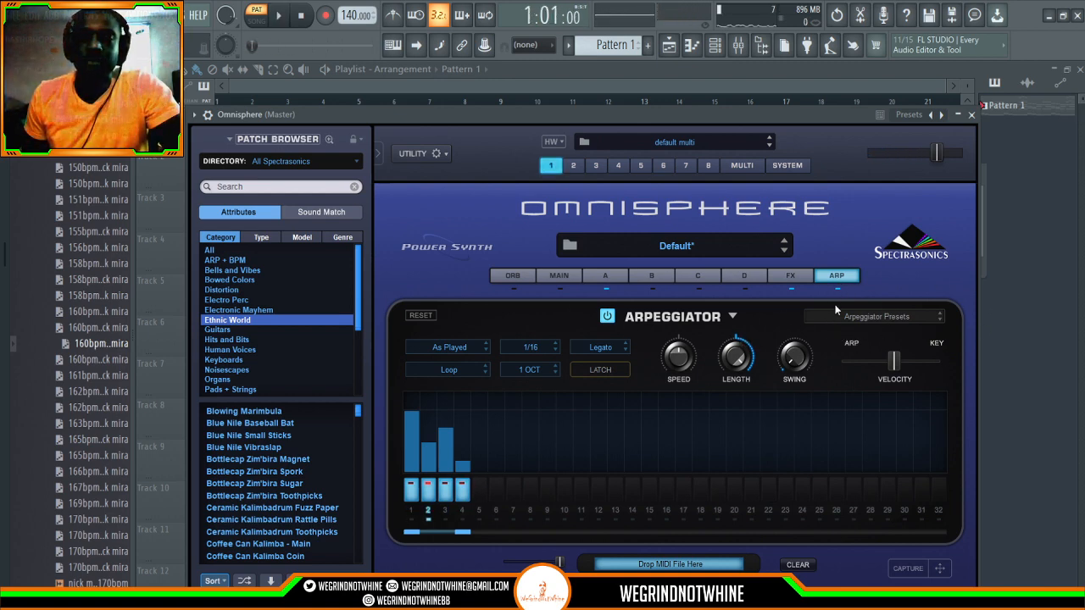
Step: Load the arpeggiator preset 01. Default and audition it with short playbacks of the pattern
{"action": "key", "text": "space"}
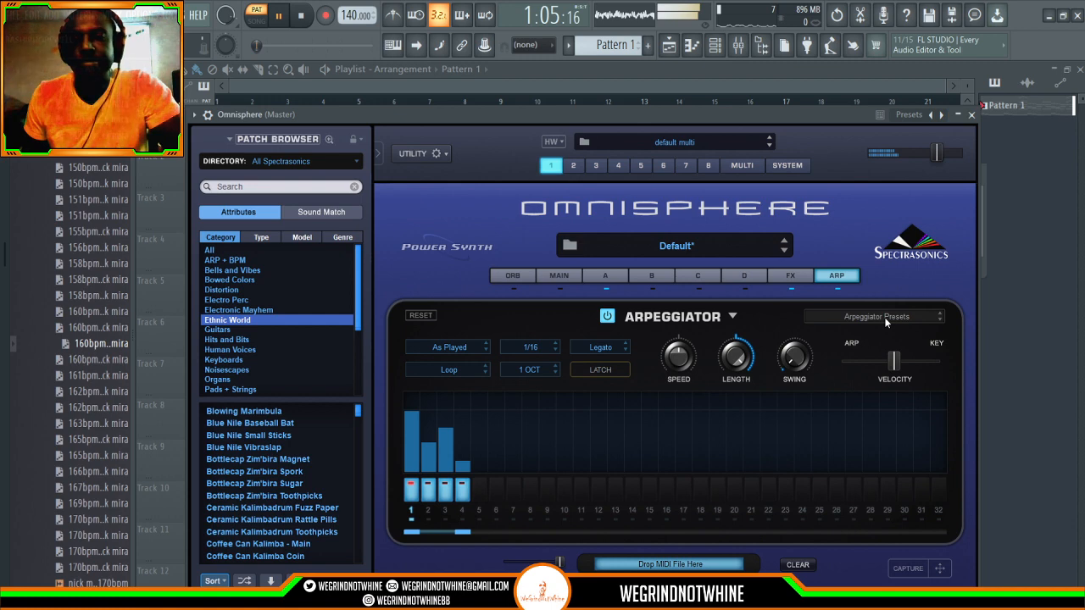
{"action": "key", "text": "space"}
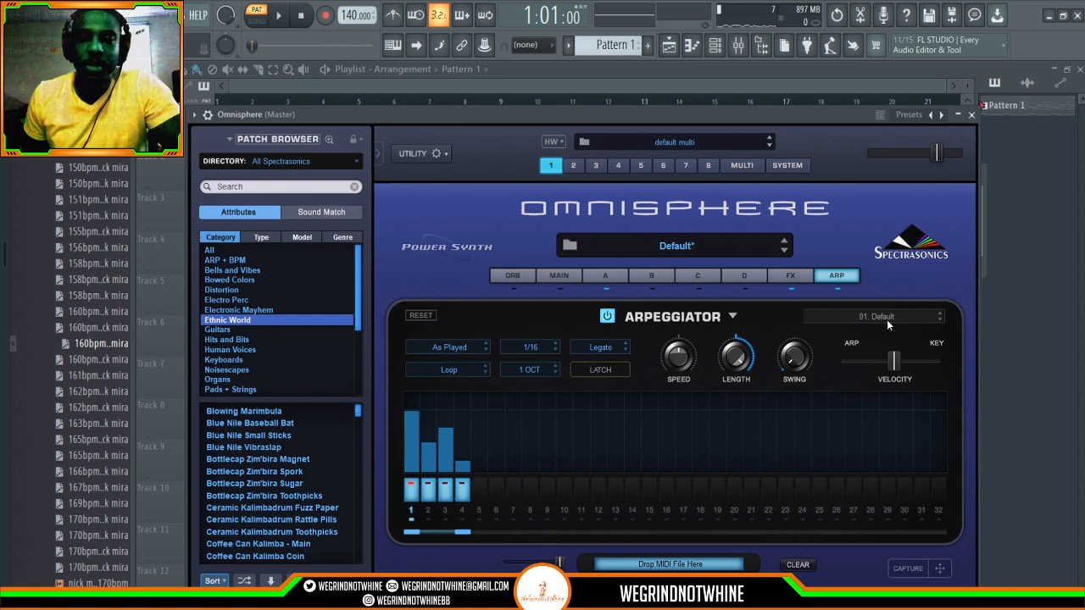
{"action": "key", "text": "space"}
{"action": "key", "text": "space"}
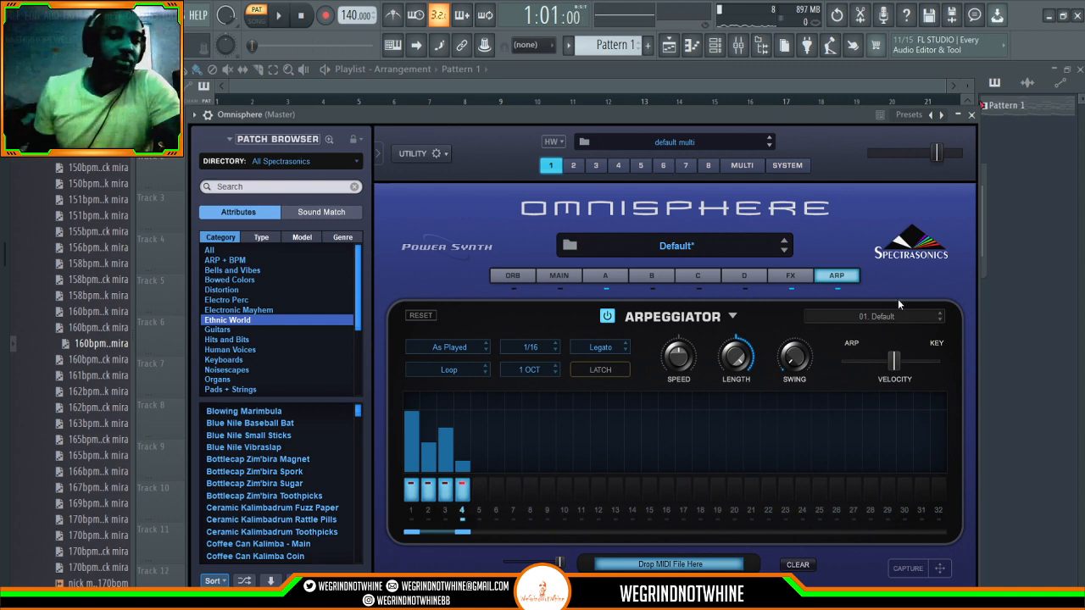
{"action": "key", "text": "space"}
{"action": "key", "text": "space"}
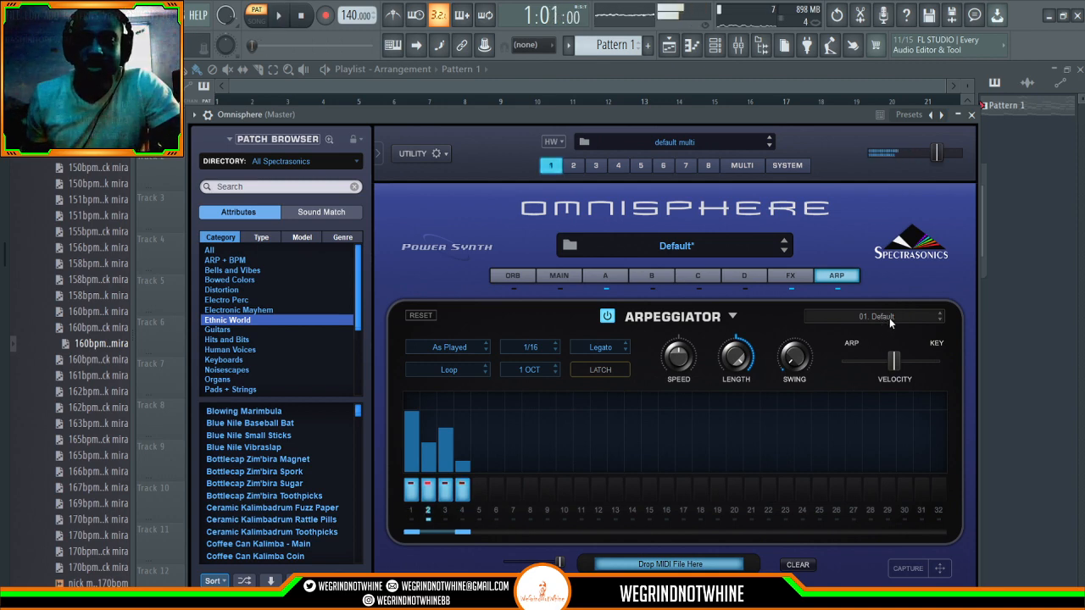
Step: Audition arpeggiator presets during playback, including Chance Generator, Divided Echo Swells and Fall to Get Up, settling on Hack the Planet
{"action": "key", "text": "space"}
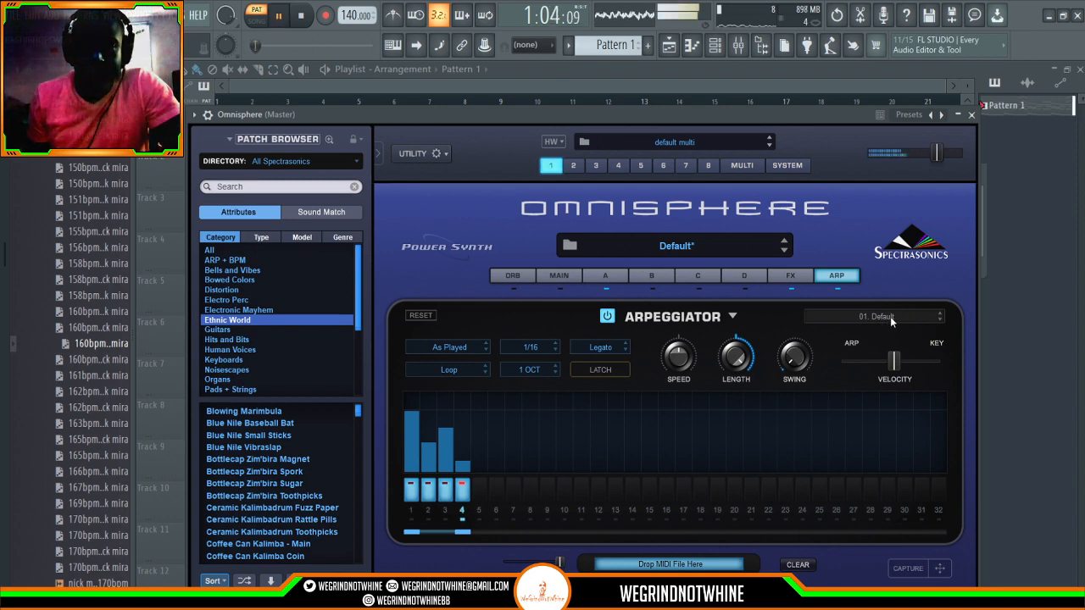
{"action": "left_click", "coordinate": [939, 319]}
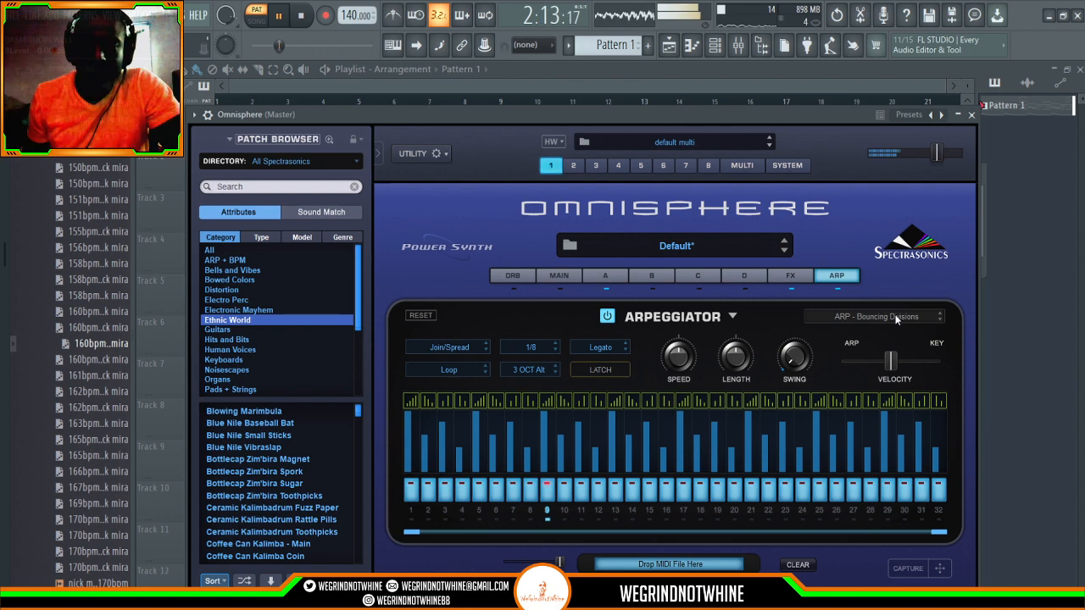
{"action": "left_click", "coordinate": [898, 320]}
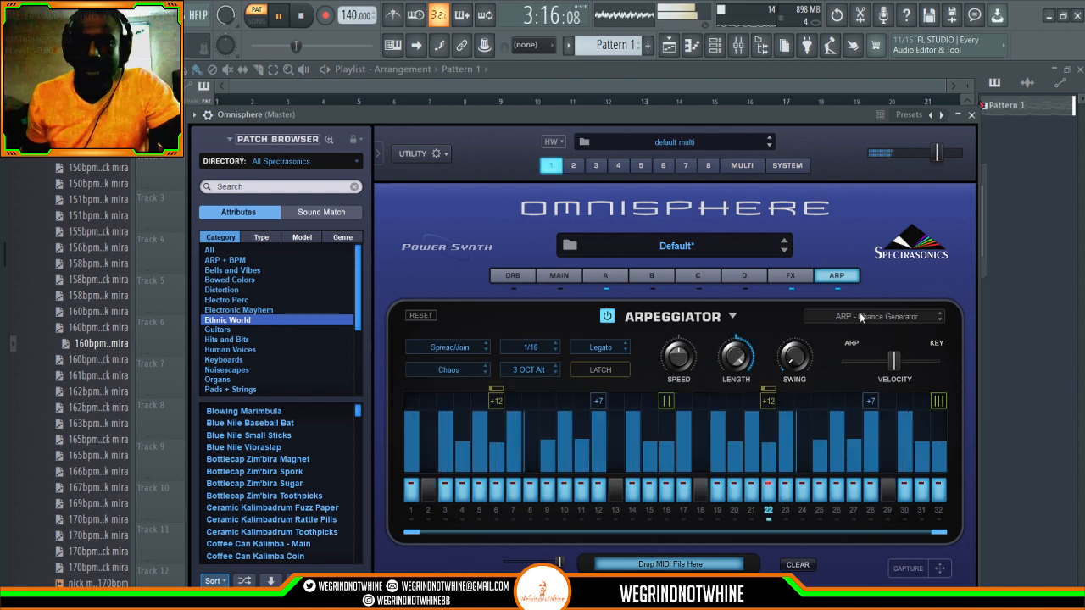
{"action": "left_click", "coordinate": [867, 318]}
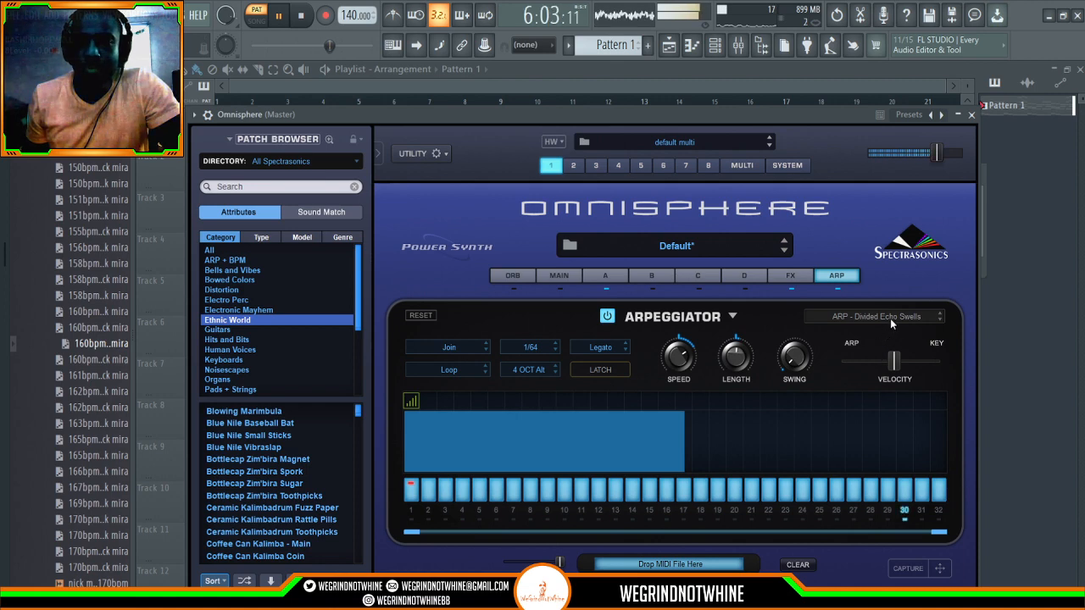
{"action": "left_click", "coordinate": [896, 322]}
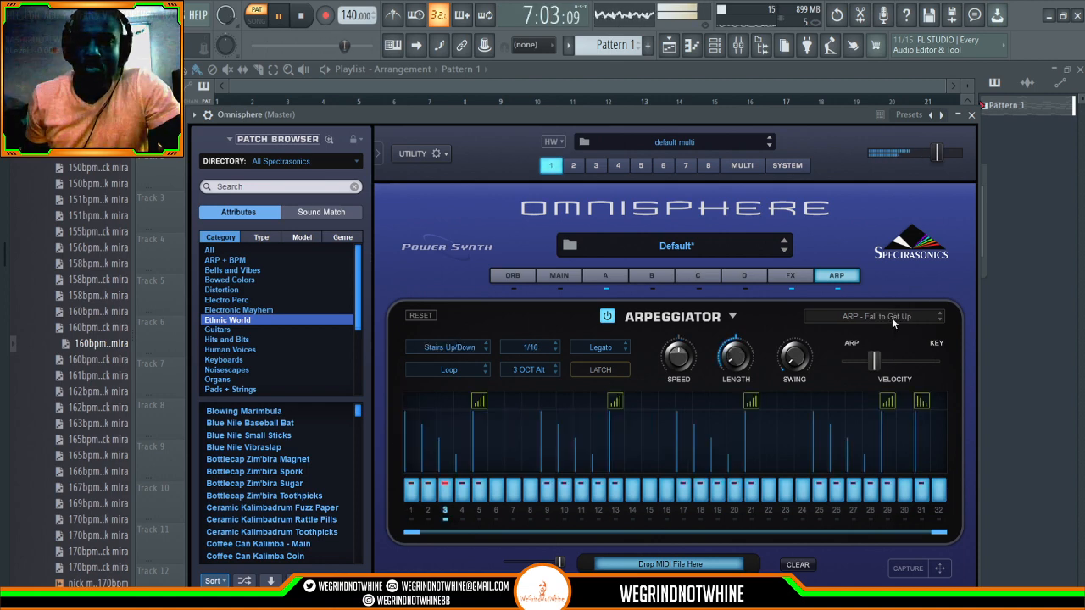
{"action": "left_click", "coordinate": [892, 318]}
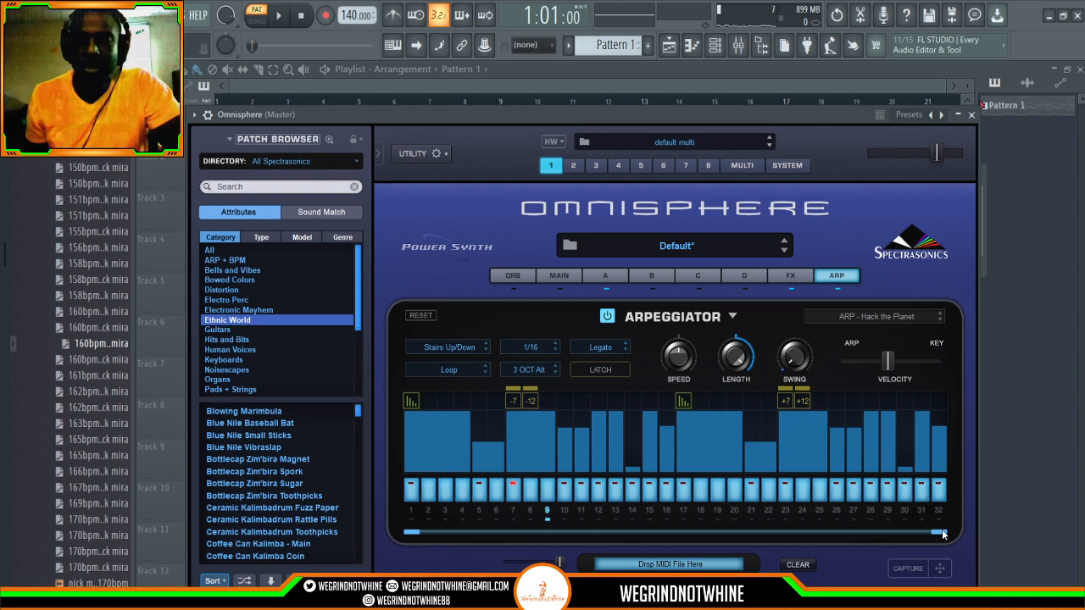
{"action": "mouse_move", "coordinate": [943, 534]}
{"action": "left_mouse_down"}
{"action": "mouse_move", "coordinate": [699, 509]}
{"action": "mouse_move", "coordinate": [430, 512]}
{"action": "mouse_move", "coordinate": [941, 532]}
{"action": "left_mouse_up"}
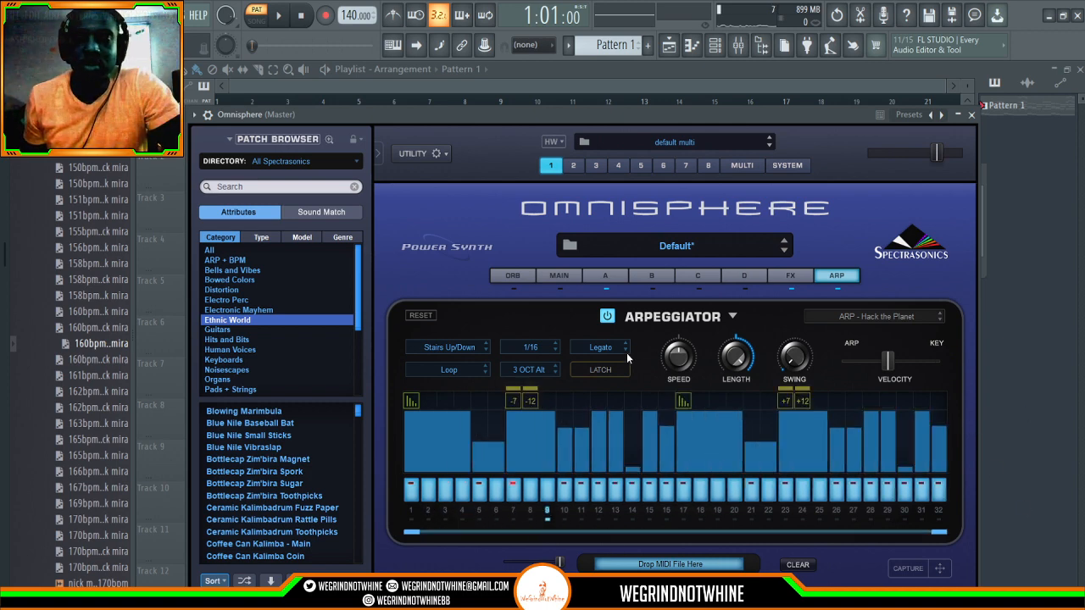
Step: Play the arpeggiated pattern, briefly switching on the metronome to check its timing at 140 BPM
{"action": "key", "text": "space"}
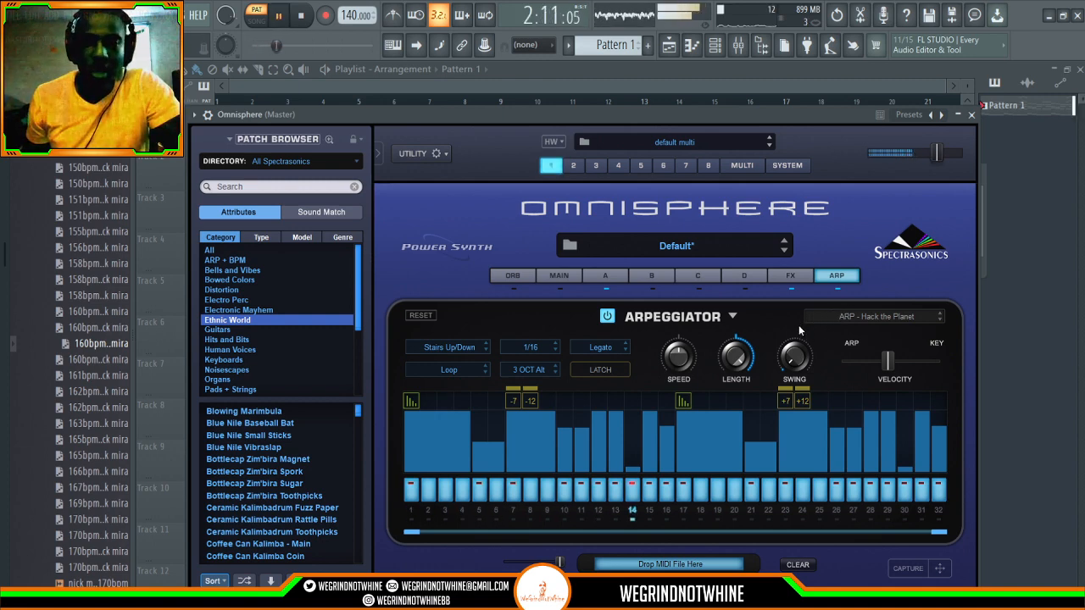
{"action": "left_click", "coordinate": [393, 16]}
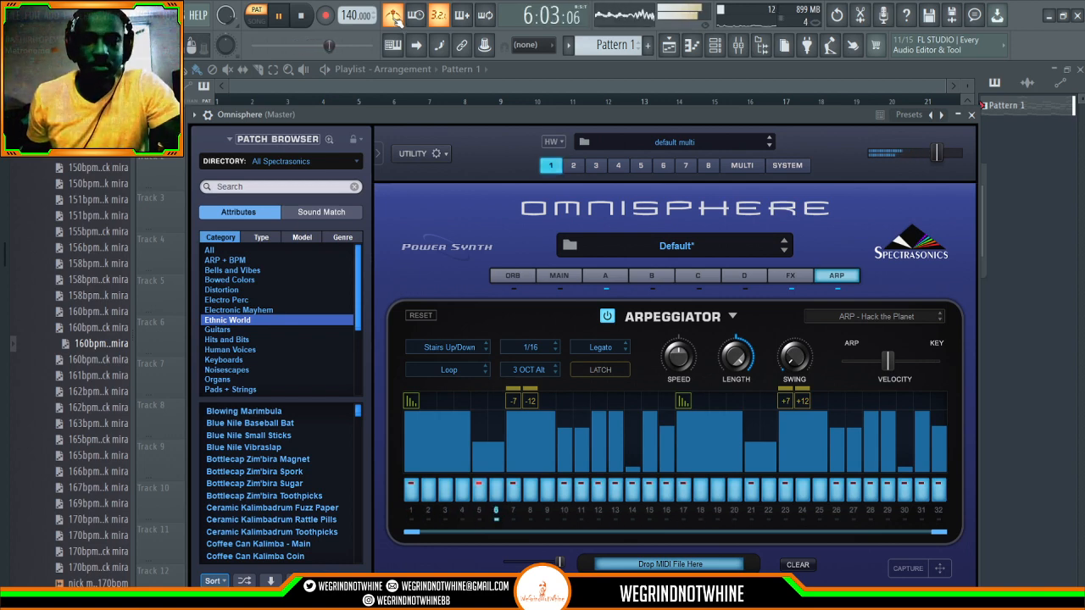
{"action": "left_click", "coordinate": [393, 16]}
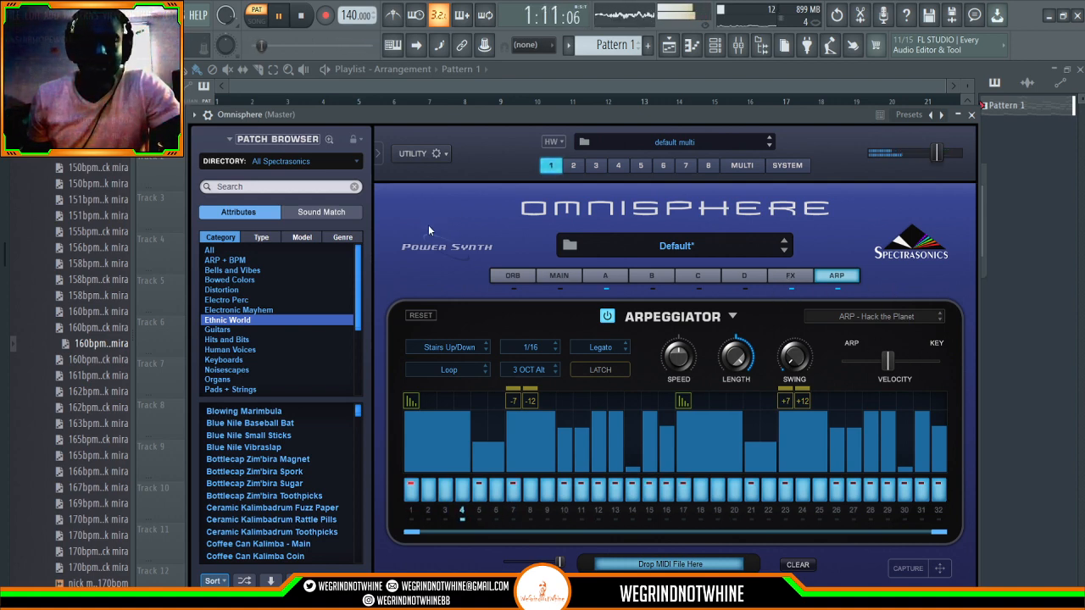
{"action": "key", "text": "space"}
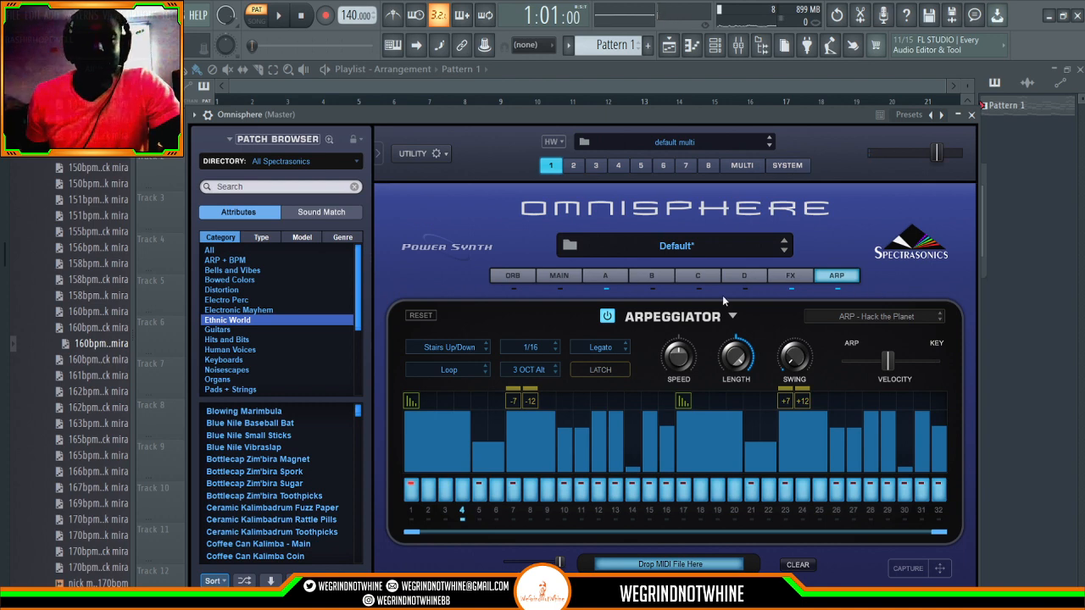
Step: Save the patch as Baby Girl in the User directory under the My Custom Sounds category
{"action": "left_click", "coordinate": [552, 275]}
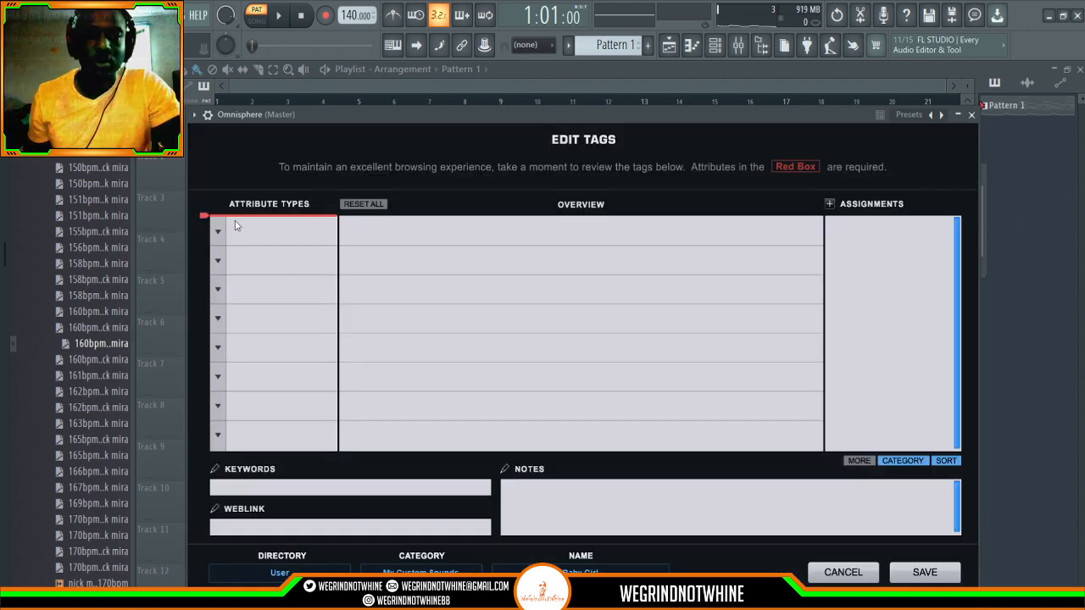
{"action": "left_click", "coordinate": [844, 223]}
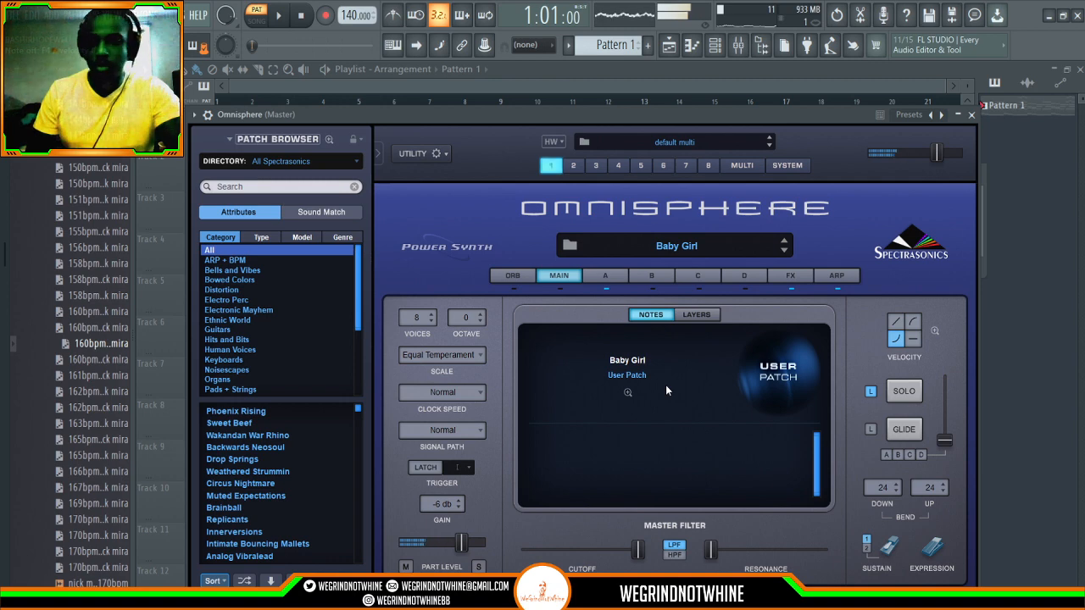
Step: Review the Baby Girl patch's arpeggiator, layer A and main settings while playing the pattern
{"action": "left_click", "coordinate": [841, 274]}
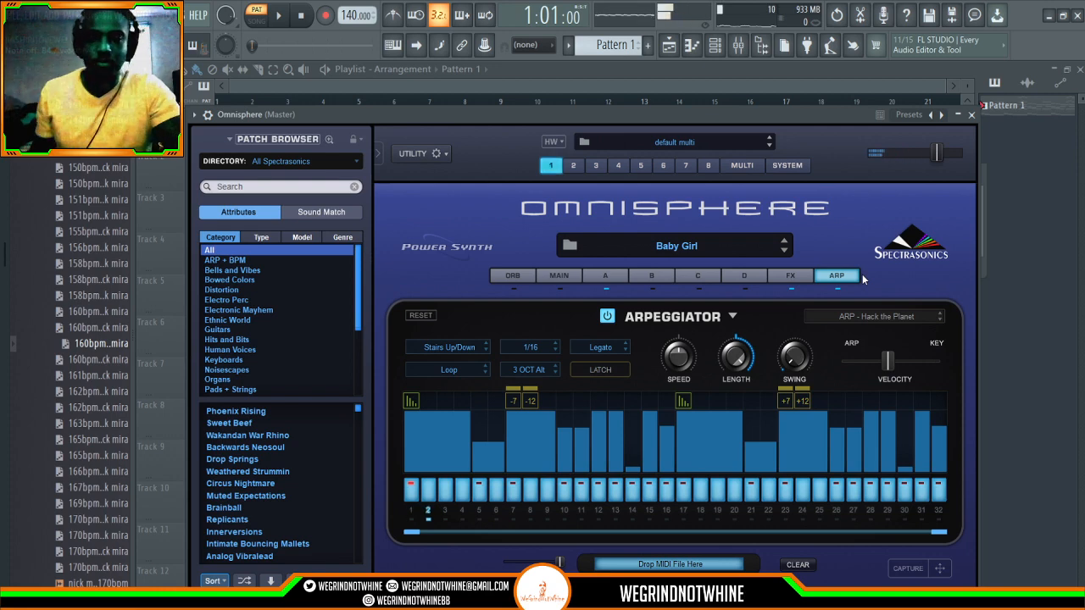
{"action": "key", "text": "space"}
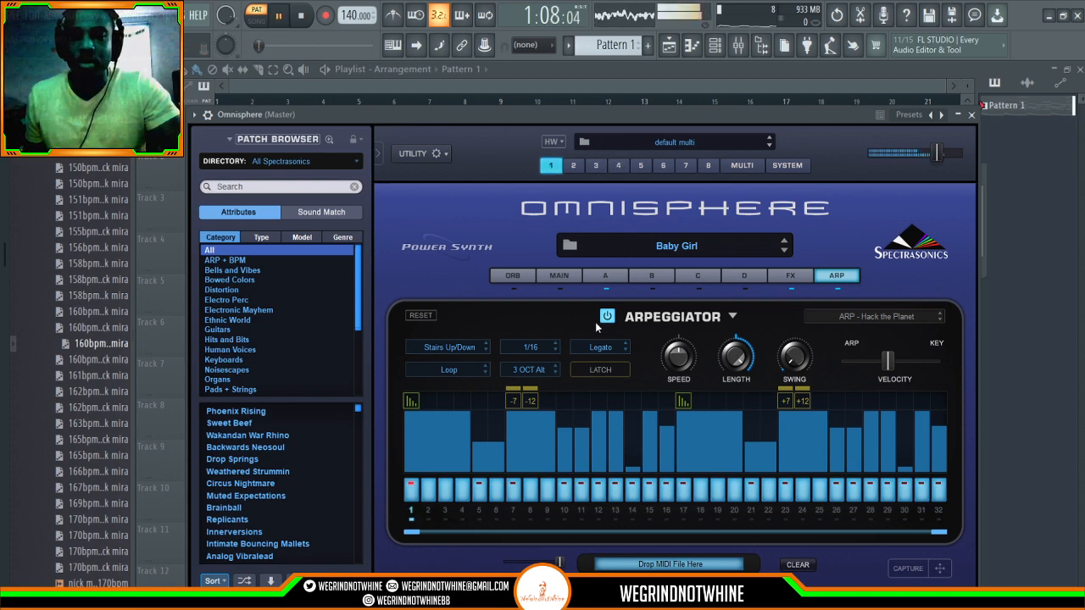
{"action": "left_click", "coordinate": [602, 276]}
{"action": "key", "text": "space"}
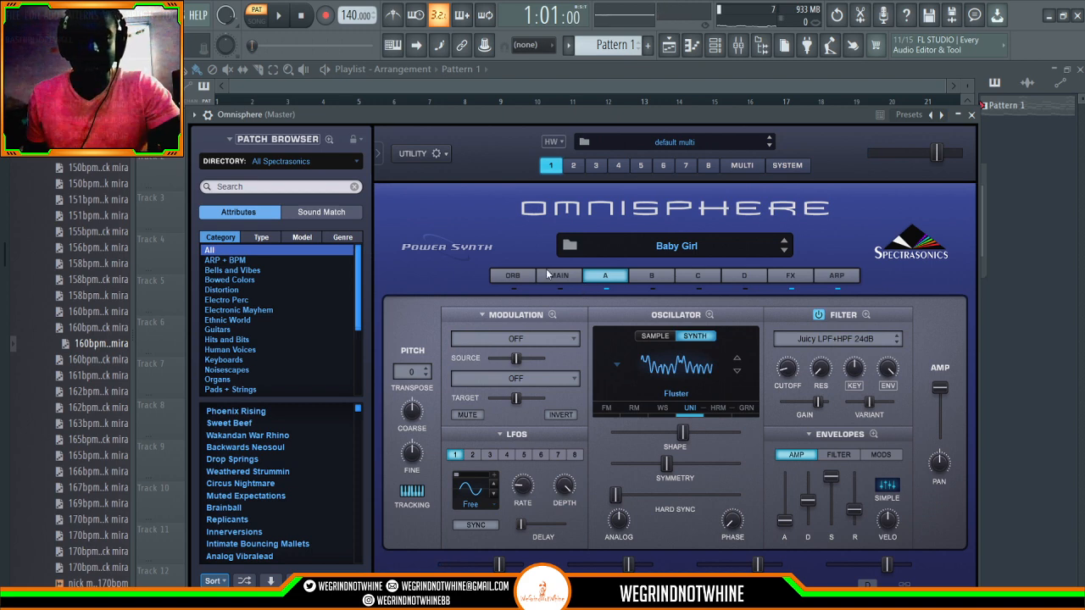
{"action": "left_click", "coordinate": [551, 276]}
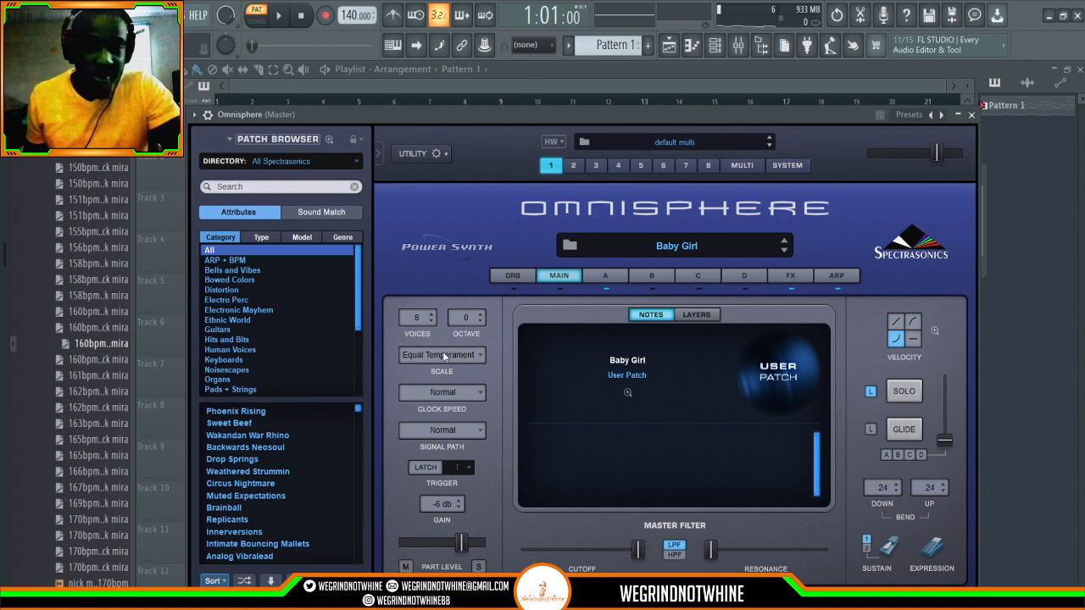
{"action": "key", "text": "space"}
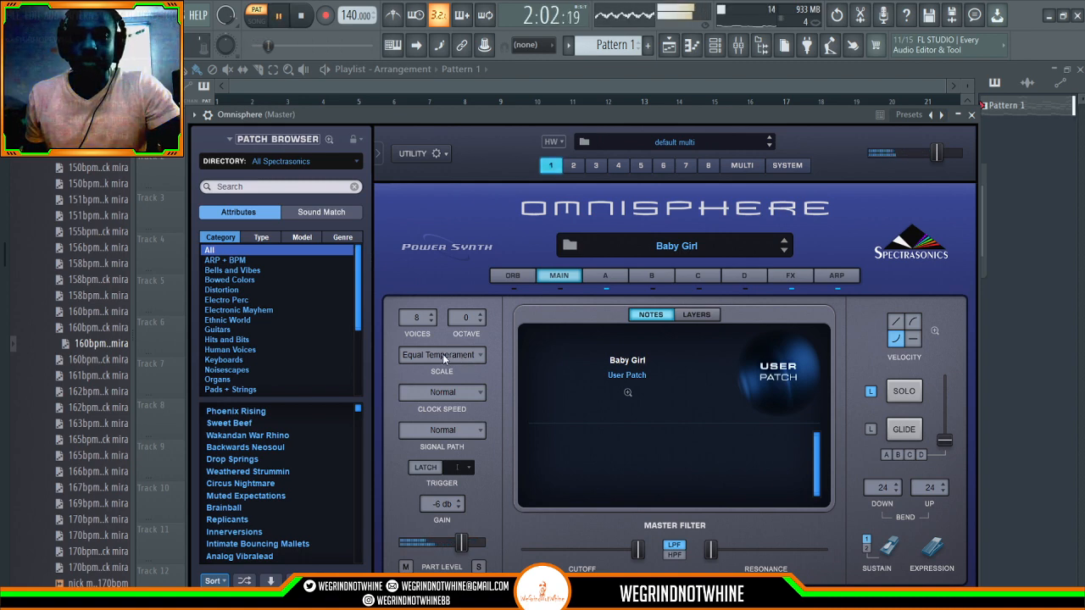
{"action": "key", "text": "space"}
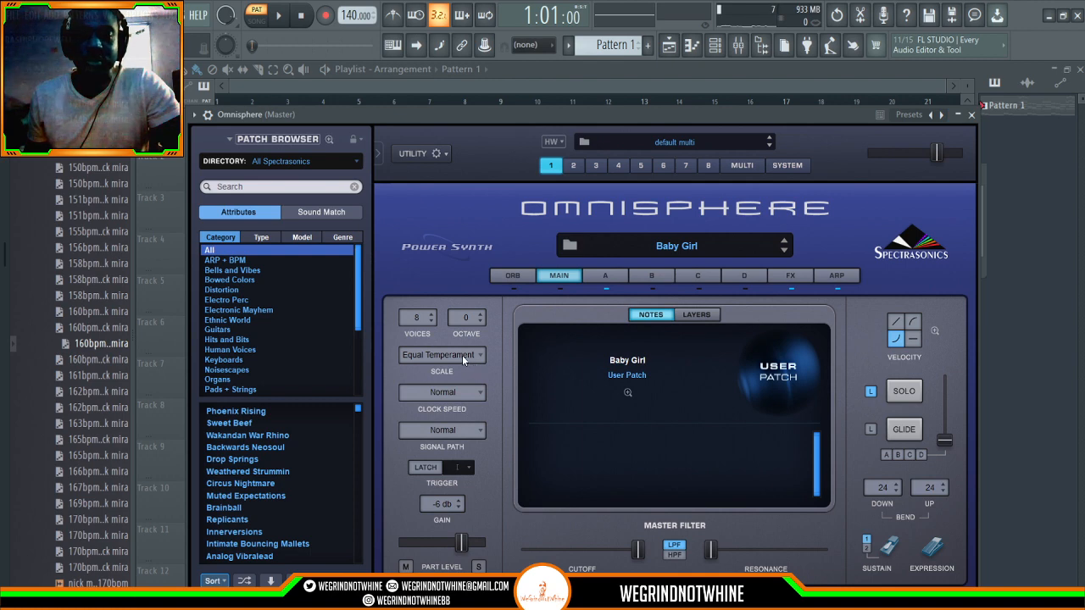
Step: Audition alternative tuning scales such as Balafon 7-Tone, Kunaka 7-Tone and Sanza 7-Tone during playback, settling on Al-Farabi 19-tone
{"action": "scroll", "coordinate": [451, 352], "scroll_direction": "down", "scroll_amount": 1}
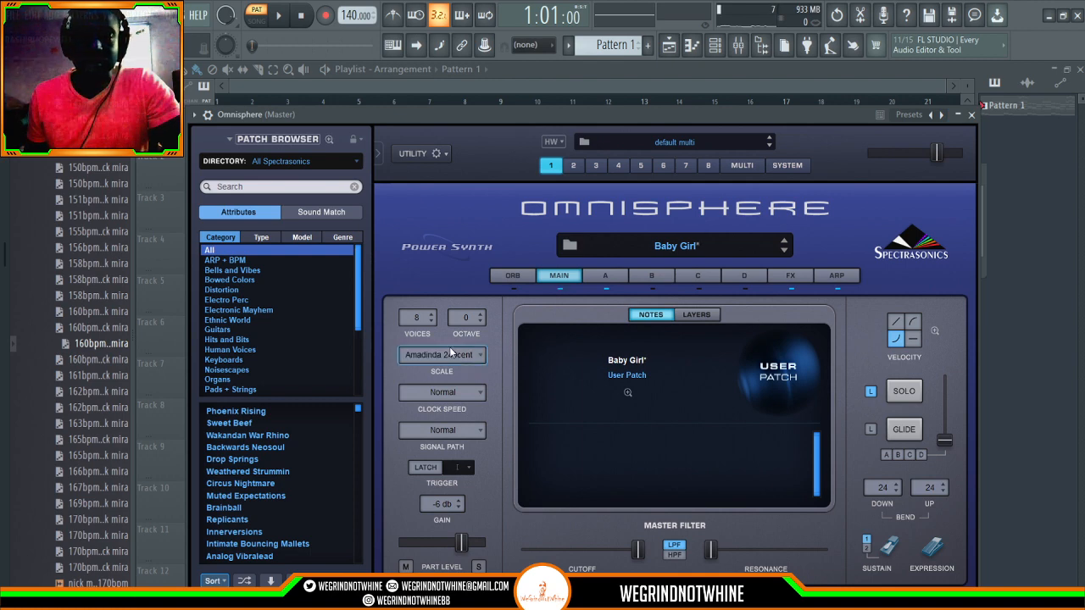
{"action": "key", "text": "space"}
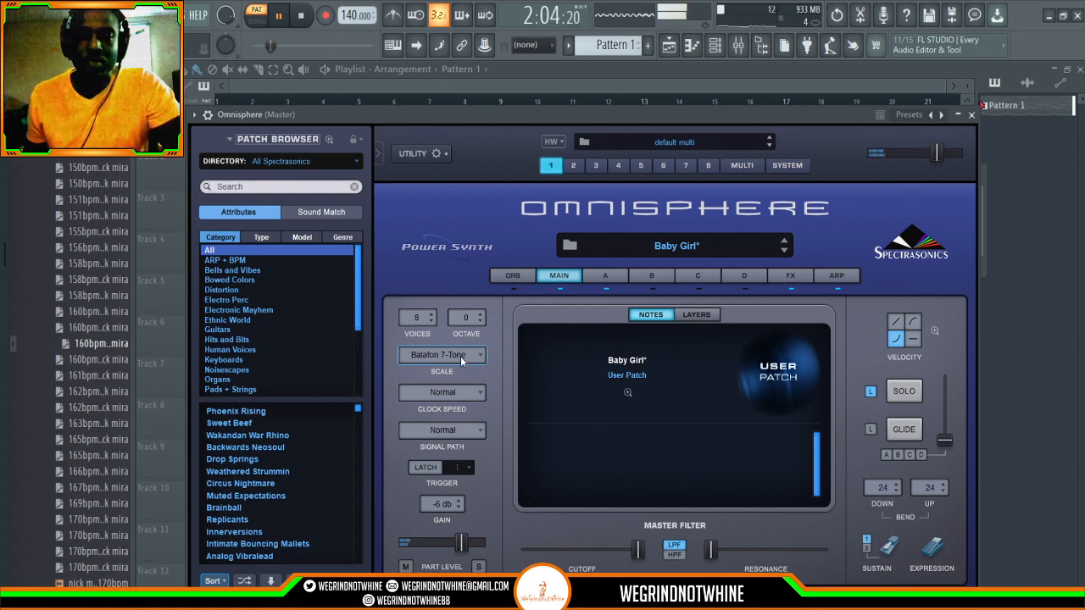
{"action": "scroll", "coordinate": [460, 356], "scroll_direction": "down", "scroll_amount": 1}
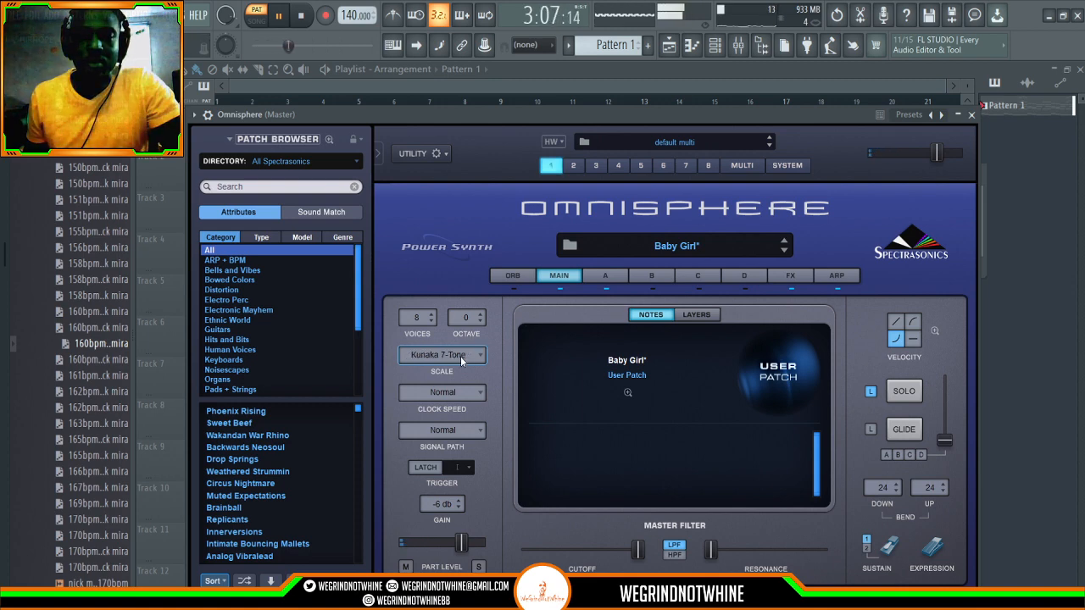
{"action": "scroll", "coordinate": [460, 356], "scroll_direction": "down", "scroll_amount": 1}
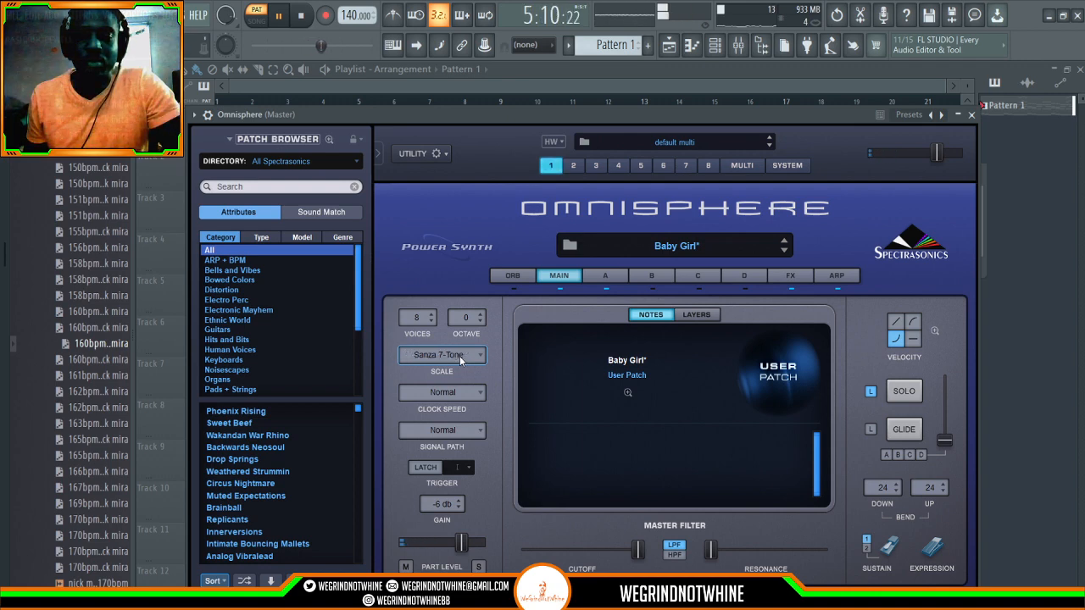
{"action": "scroll", "coordinate": [460, 356], "scroll_direction": "down", "scroll_amount": 1}
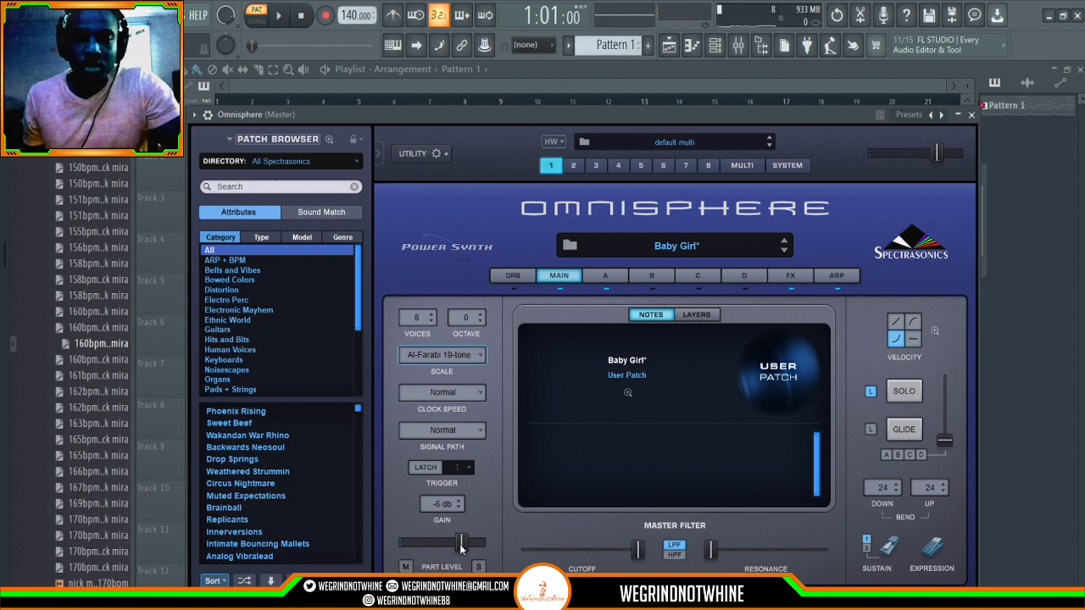
Step: Try a higher part level, settle on a slightly reduced one, and audition the pattern
{"action": "left_click_drag", "start_coordinate": [461, 548], "coordinate": [481, 548]}
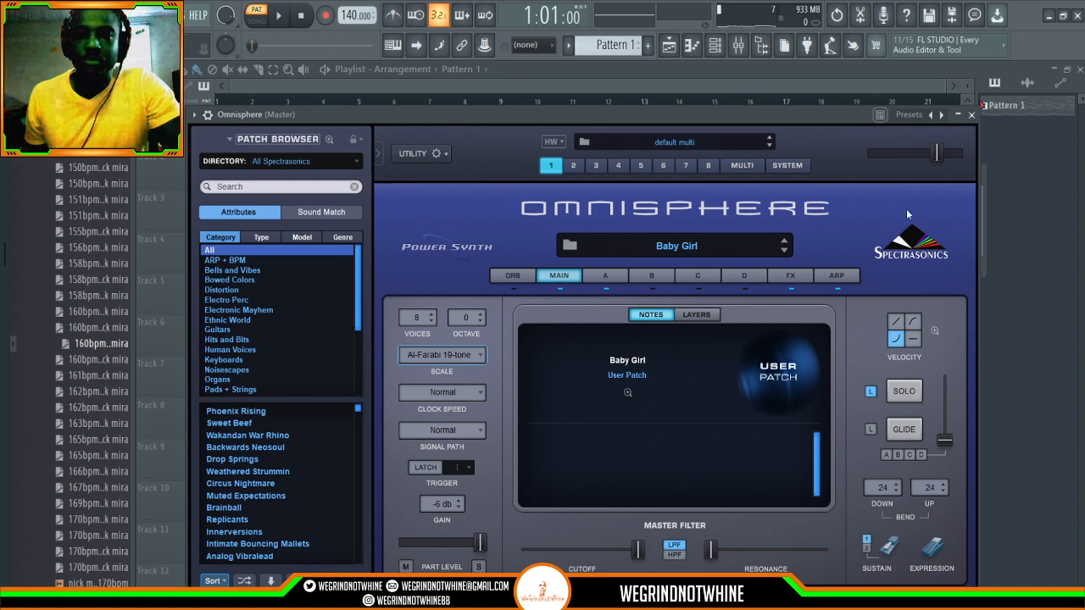
{"action": "key", "text": "space"}
{"action": "left_click_drag", "start_coordinate": [485, 548], "coordinate": [456, 551]}
{"action": "key", "text": "space"}
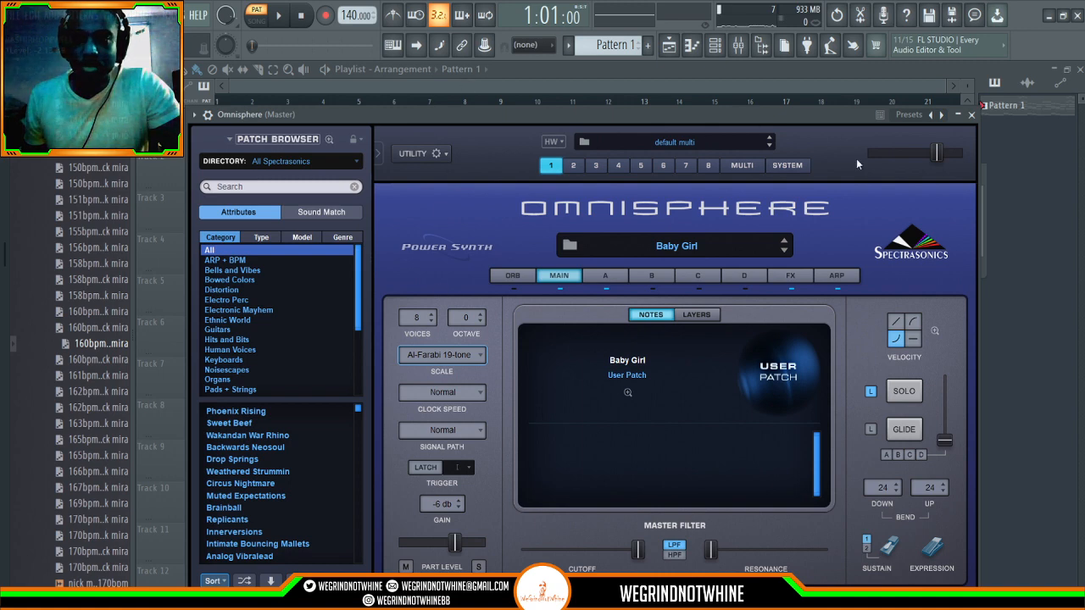
{"action": "key", "text": "space"}
{"action": "key", "text": "space"}
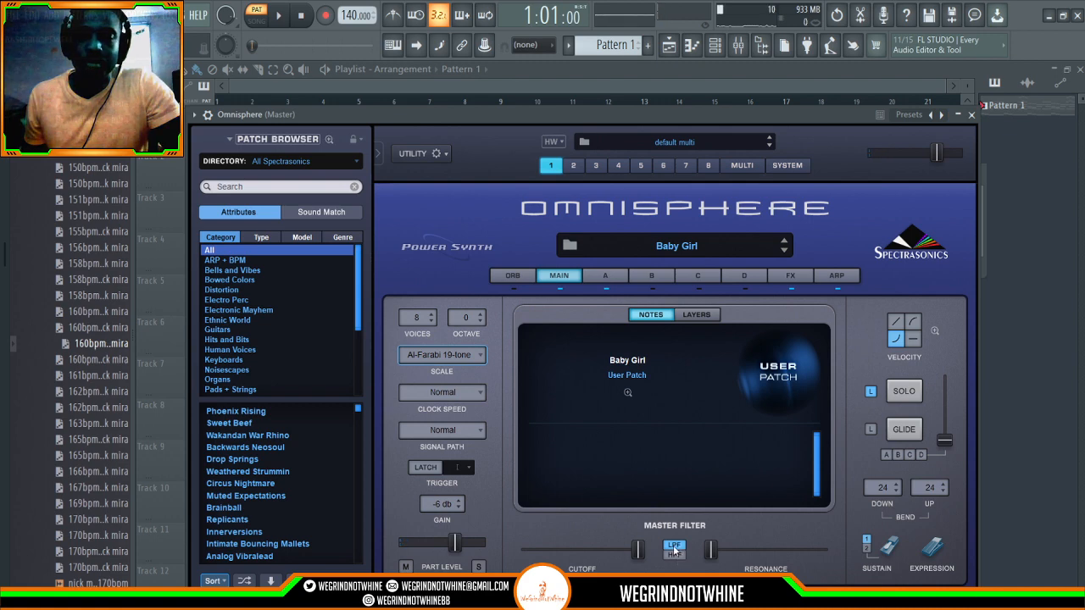
Step: Lower the master filter cutoff to around the middle and switch the filter to HPF while auditioning the pattern
{"action": "key", "text": "space"}
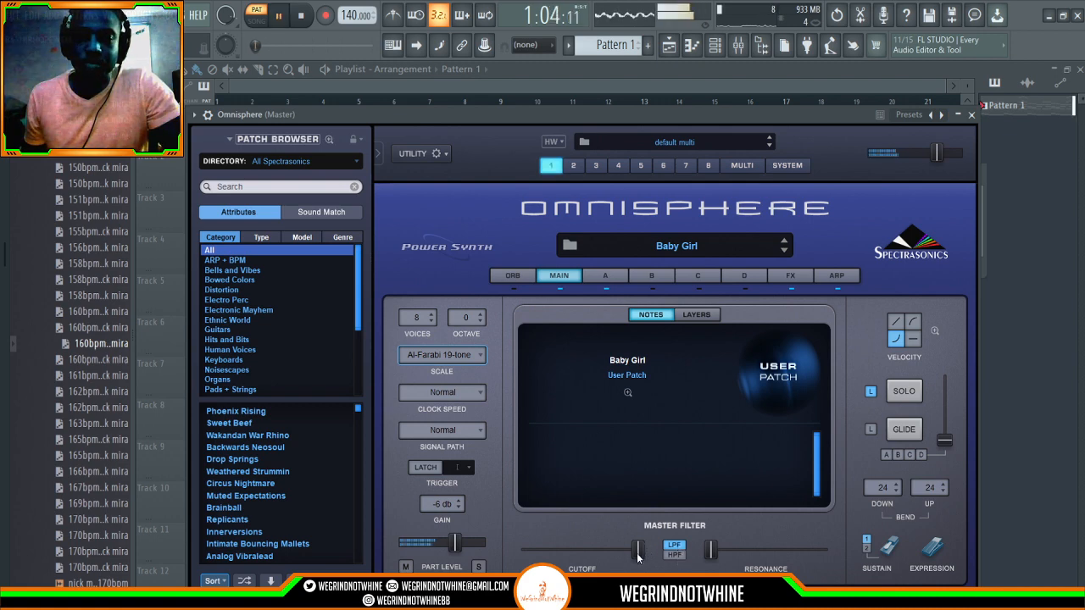
{"action": "left_click_drag", "start_coordinate": [643, 555], "coordinate": [572, 551]}
{"action": "left_click", "coordinate": [678, 552]}
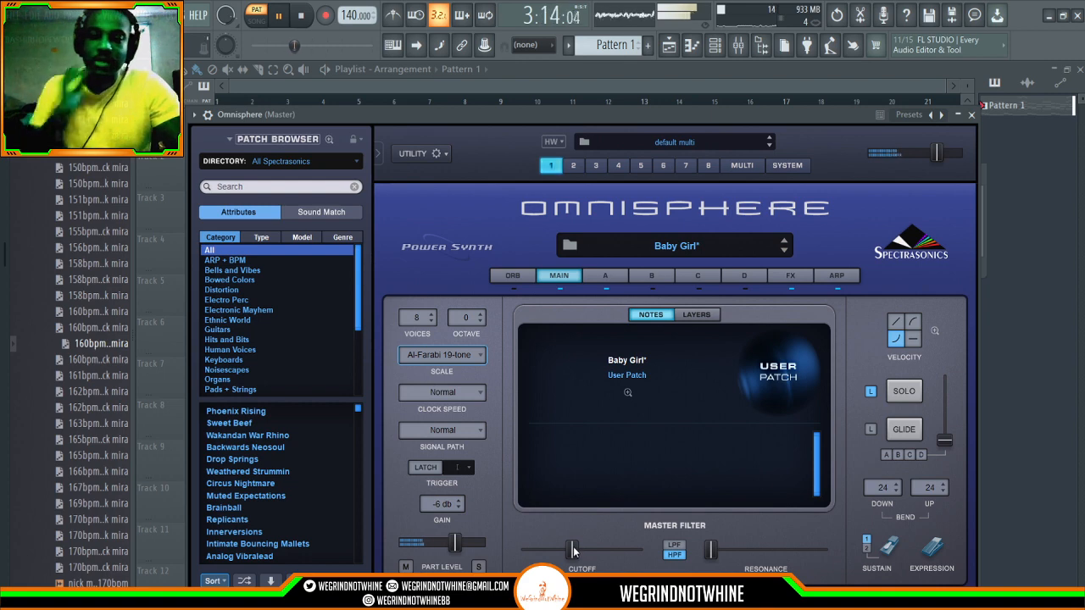
{"action": "key", "text": "space"}
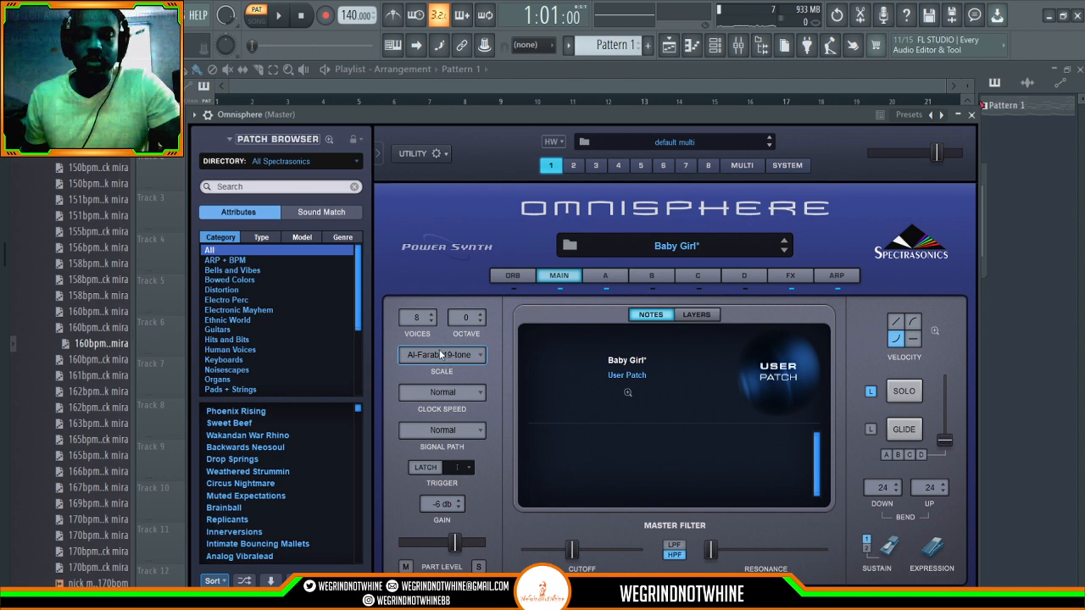
Step: Set the patch's tuning scale to Equal Temperament and audition the pattern
{"action": "left_click", "coordinate": [505, 457]}
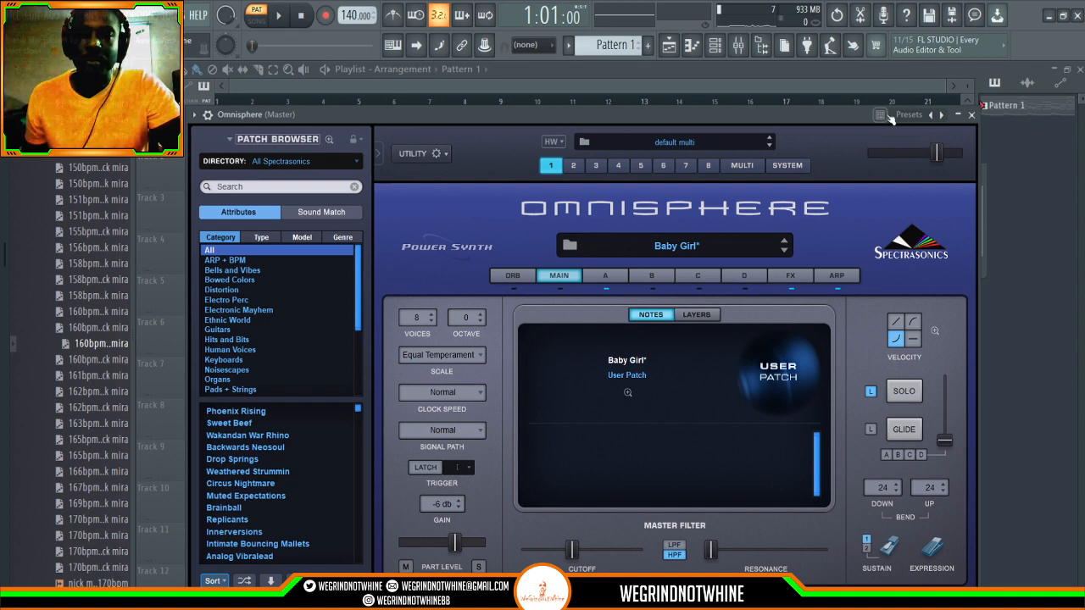
{"action": "left_click", "coordinate": [282, 17]}
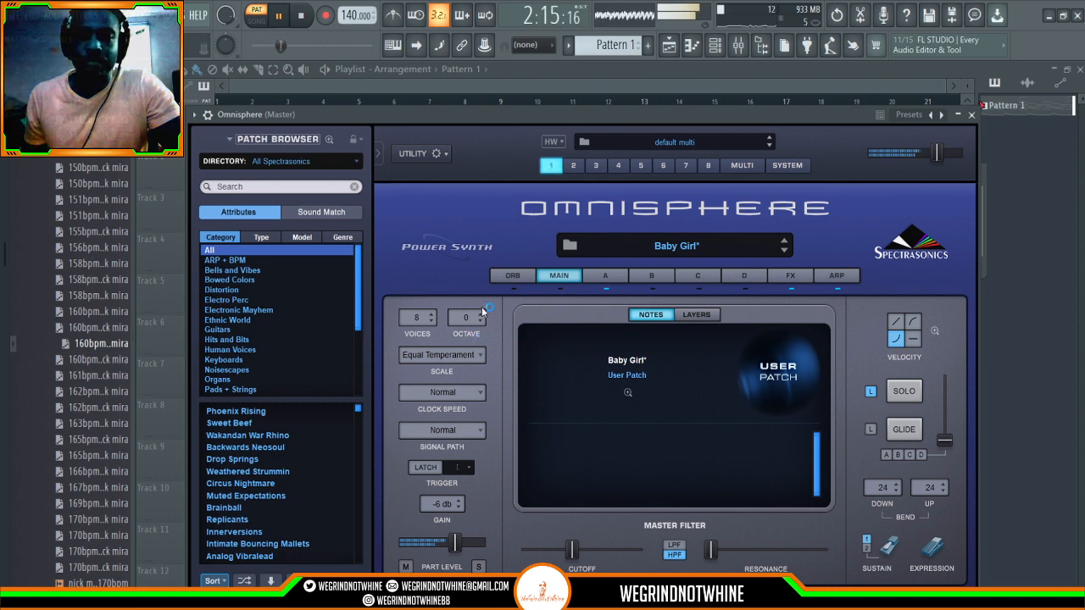
{"action": "key", "text": "space"}
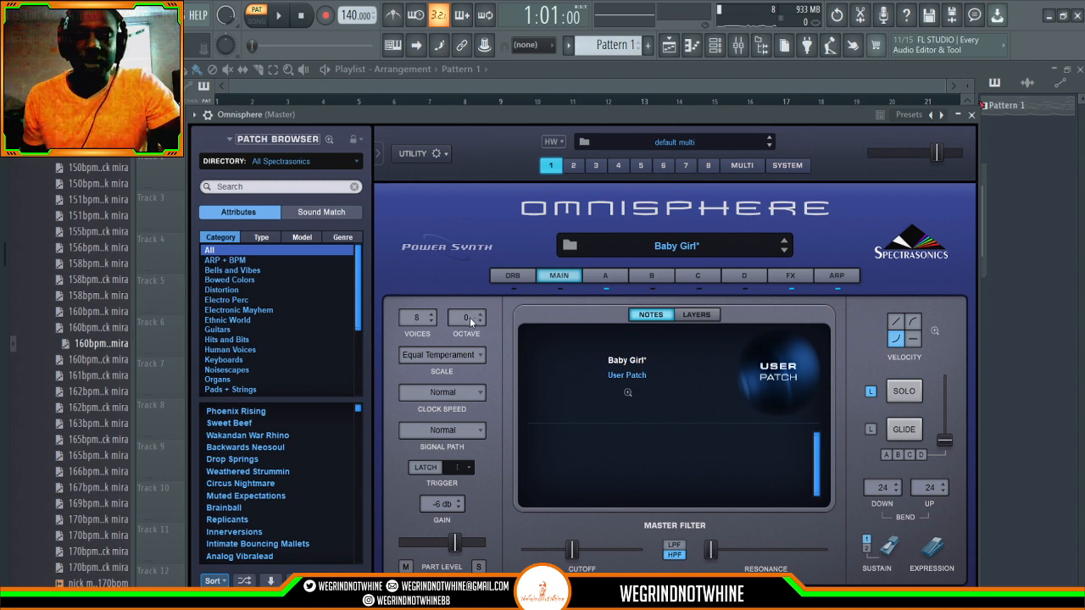
Step: Audition different octave shifts up to +2 with the pattern and settle on +1
{"action": "scroll", "coordinate": [466, 318], "scroll_direction": "down", "scroll_amount": 2}
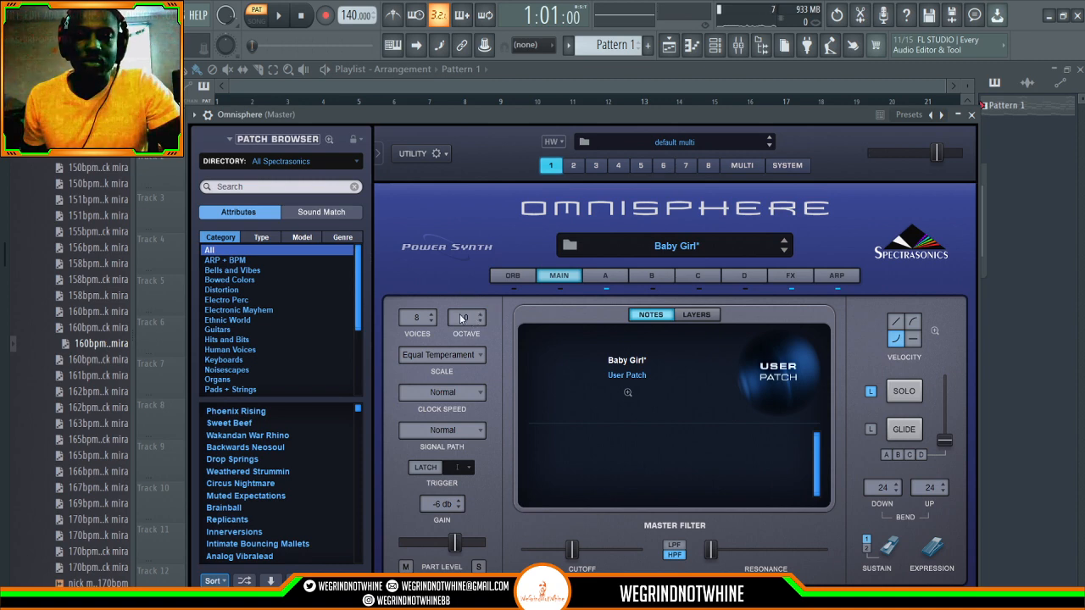
{"action": "key", "text": "space"}
{"action": "scroll", "coordinate": [462, 318], "scroll_direction": "up", "scroll_amount": 4}
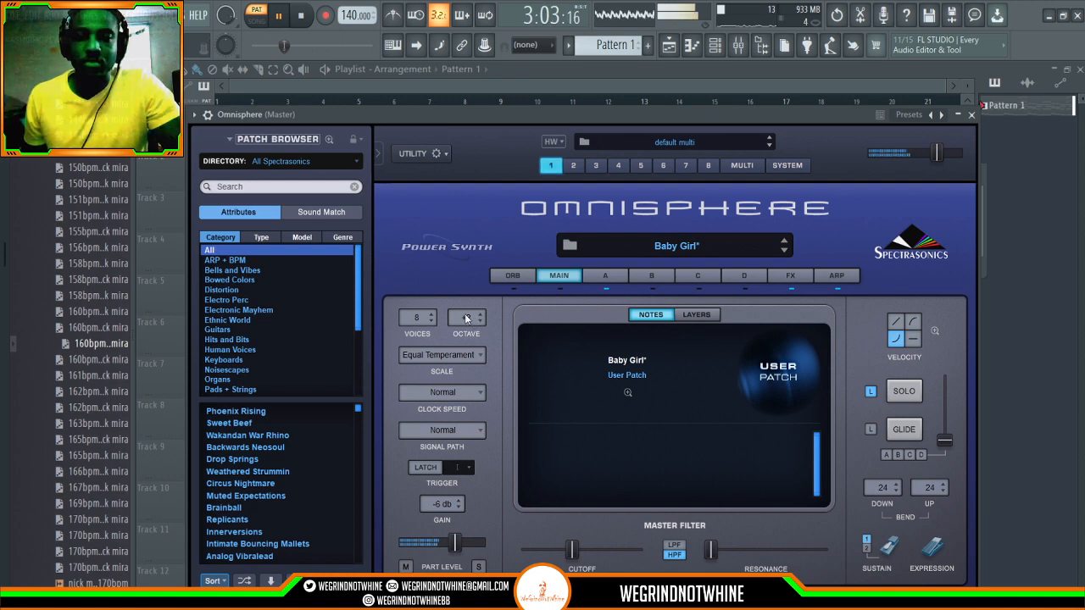
{"action": "key", "text": "space"}
{"action": "key", "text": "space"}
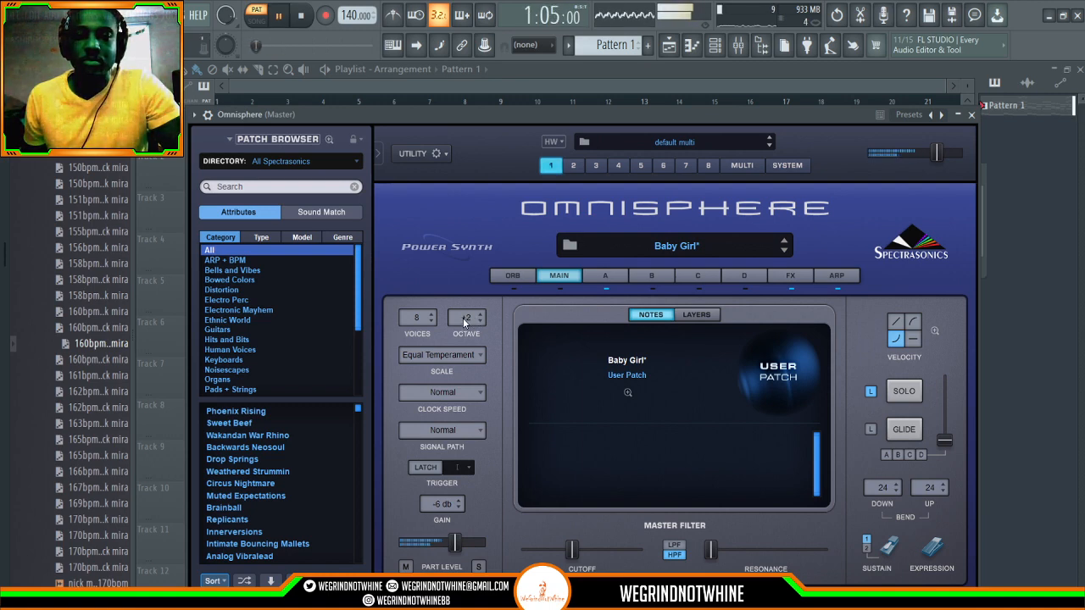
{"action": "key", "text": "space"}
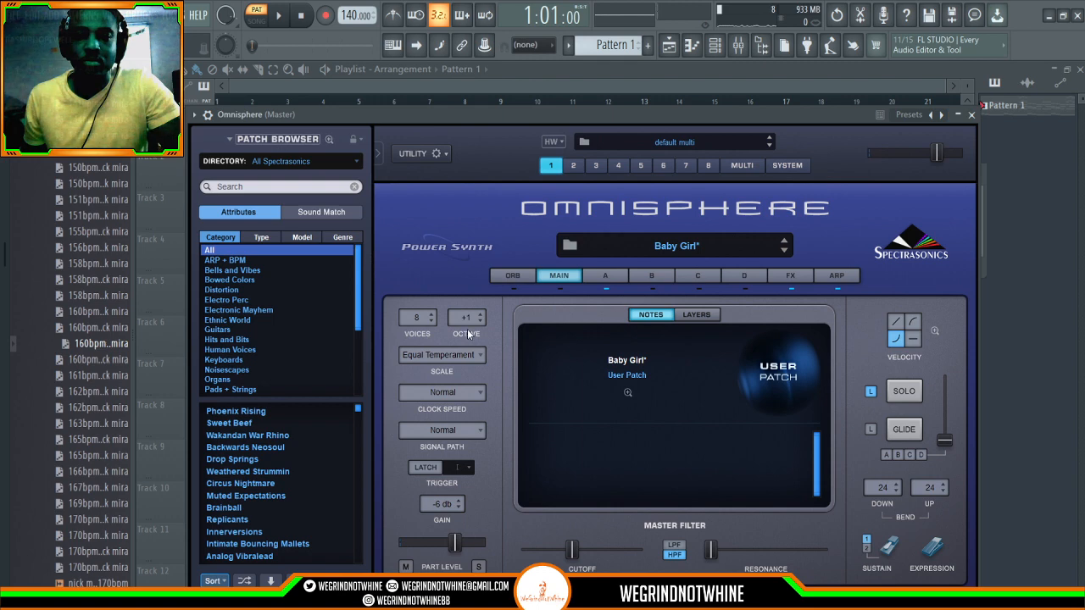
{"action": "scroll", "coordinate": [467, 337], "scroll_direction": "down", "scroll_amount": 1}
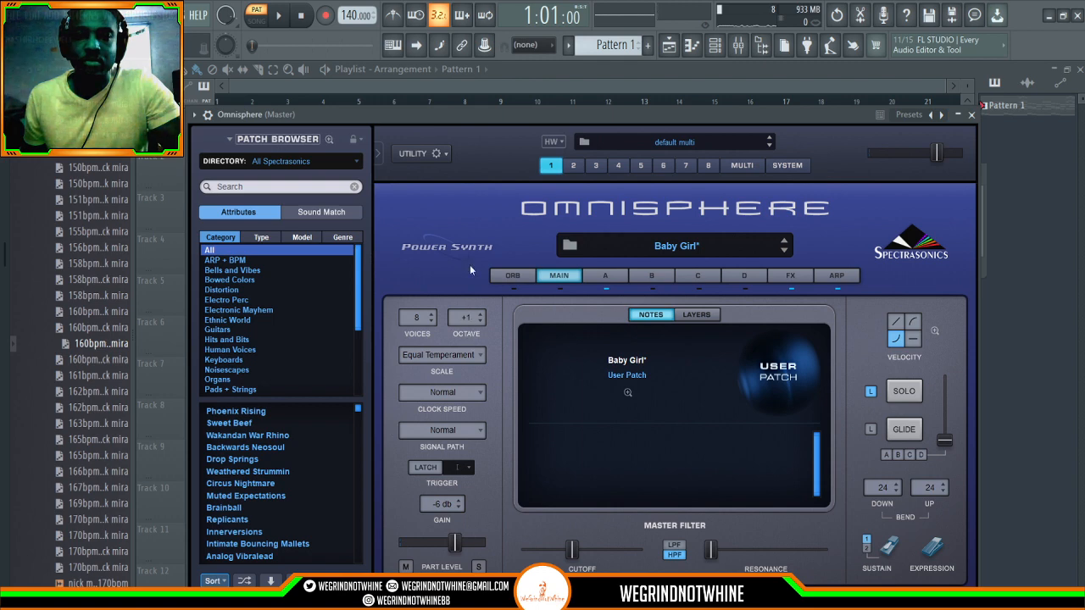
{"action": "left_click", "coordinate": [285, 19]}
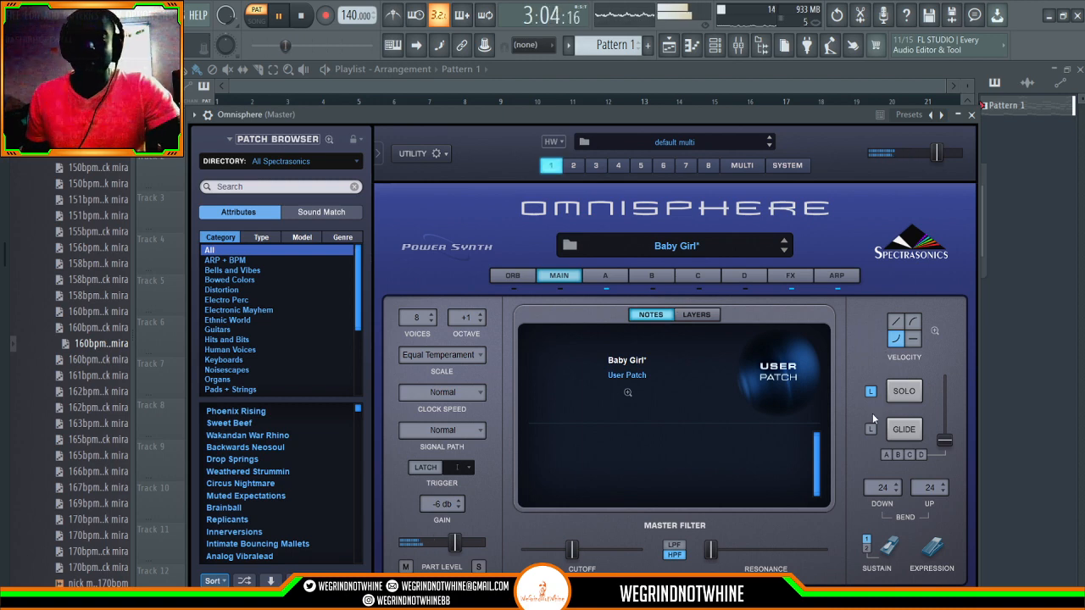
{"action": "key", "text": "space"}
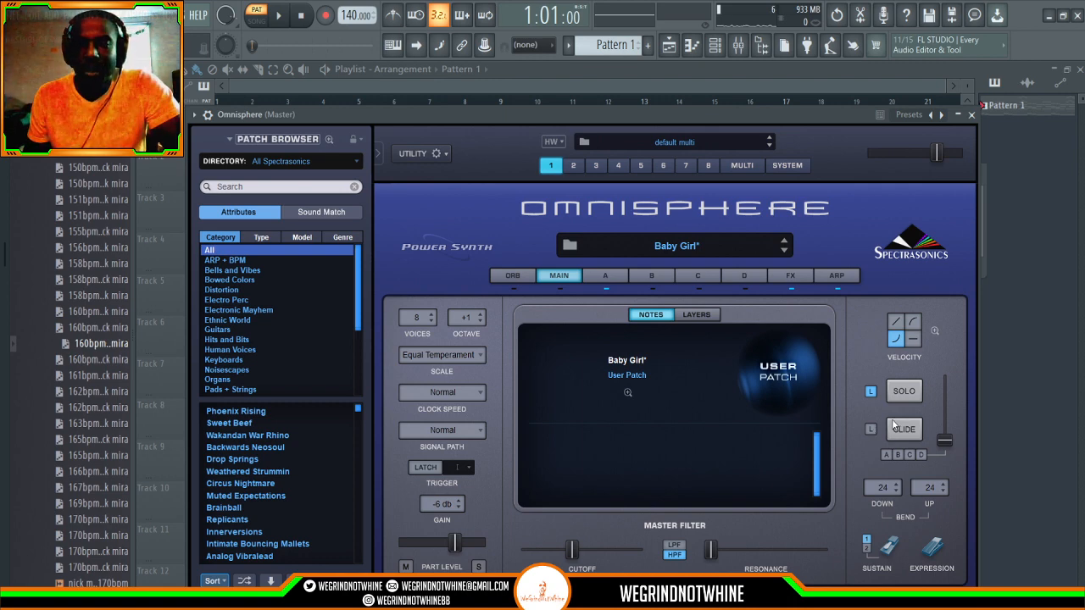
Step: Try glide on layer A only, with layers B, C and D excluded, and audition the pattern
{"action": "left_click", "coordinate": [891, 435]}
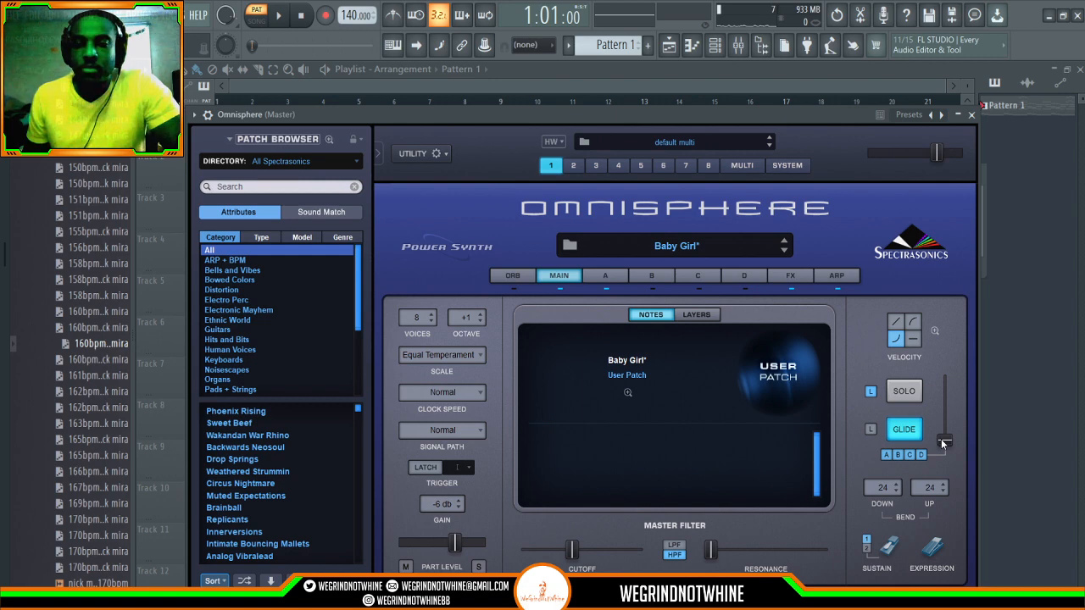
{"action": "key", "text": "space"}
{"action": "mouse_move", "coordinate": [942, 441]}
{"action": "left_mouse_down"}
{"action": "mouse_move", "coordinate": [944, 375]}
{"action": "mouse_move", "coordinate": [926, 453]}
{"action": "left_mouse_up"}
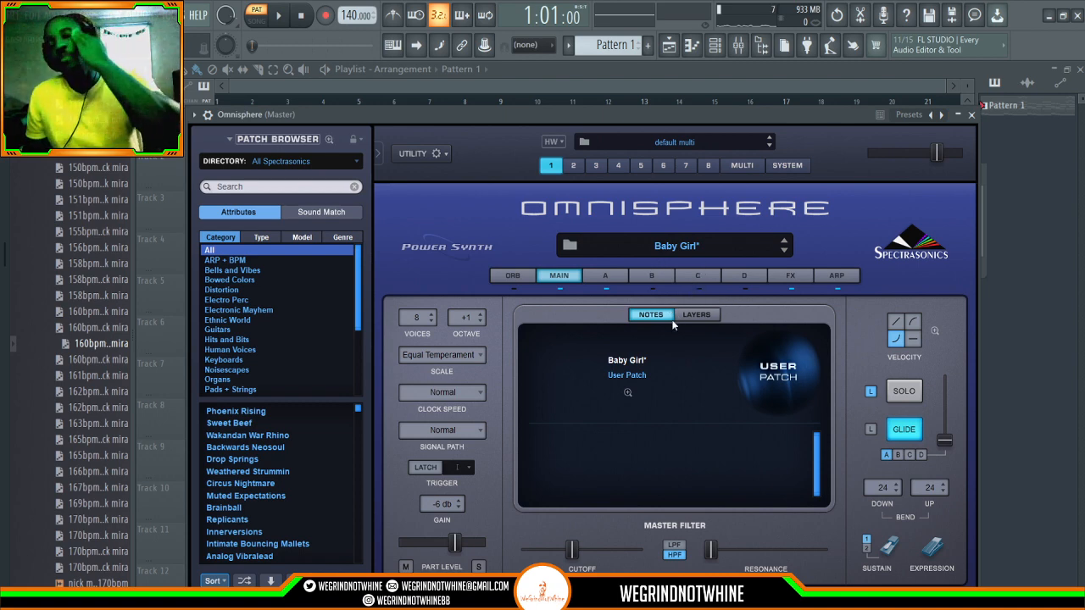
{"action": "key", "text": "space"}
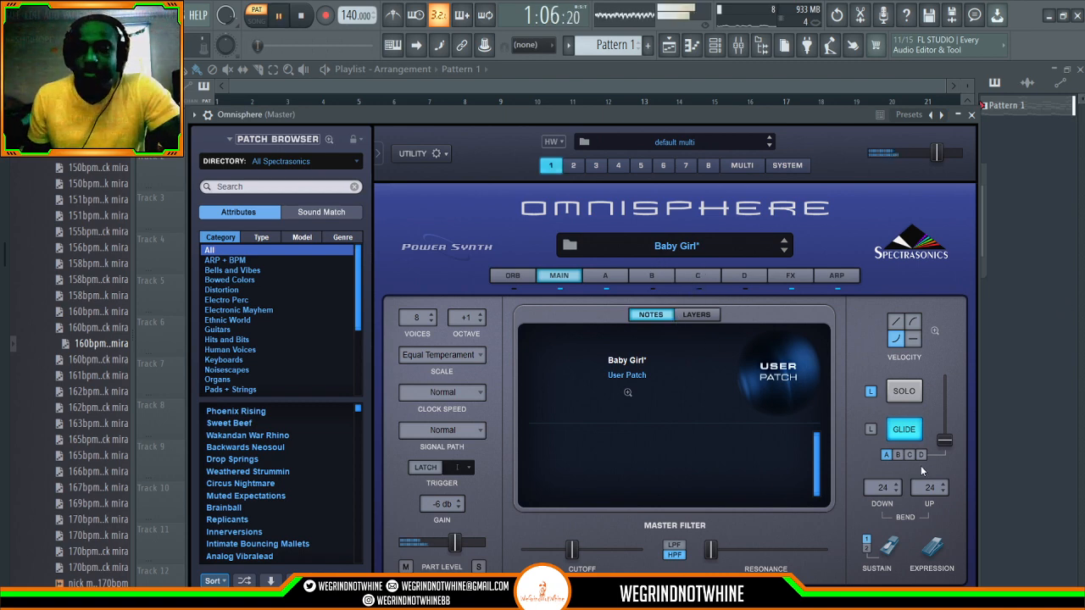
{"action": "key", "text": "space"}
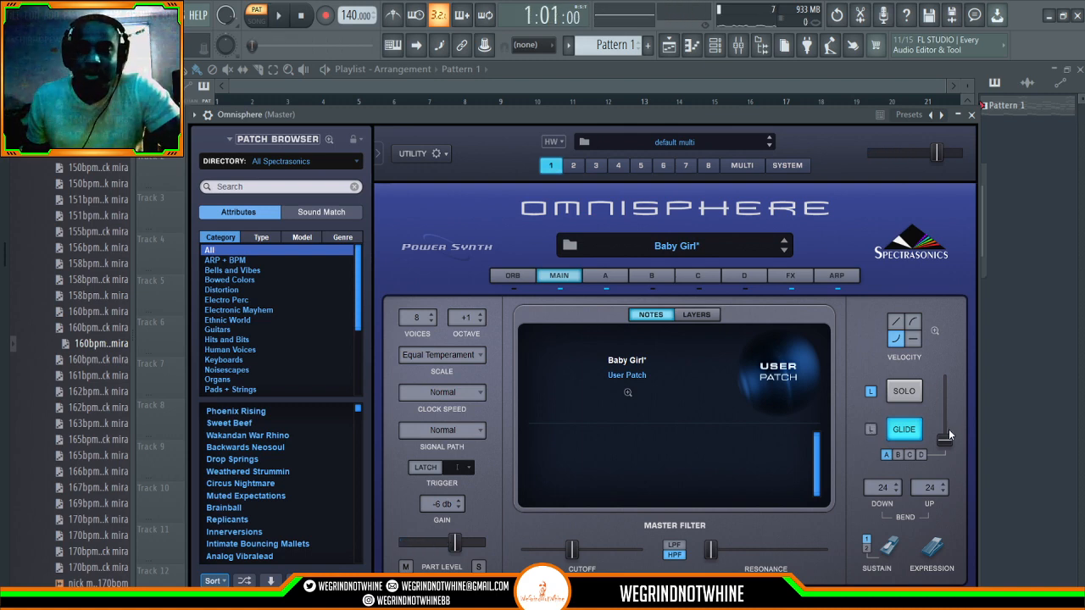
Step: Try a near-maximum glide time during playback, reduce it to 0.02 sec, and turn glide off
{"action": "key", "text": "space"}
{"action": "left_click_drag", "start_coordinate": [948, 436], "coordinate": [959, 365]}
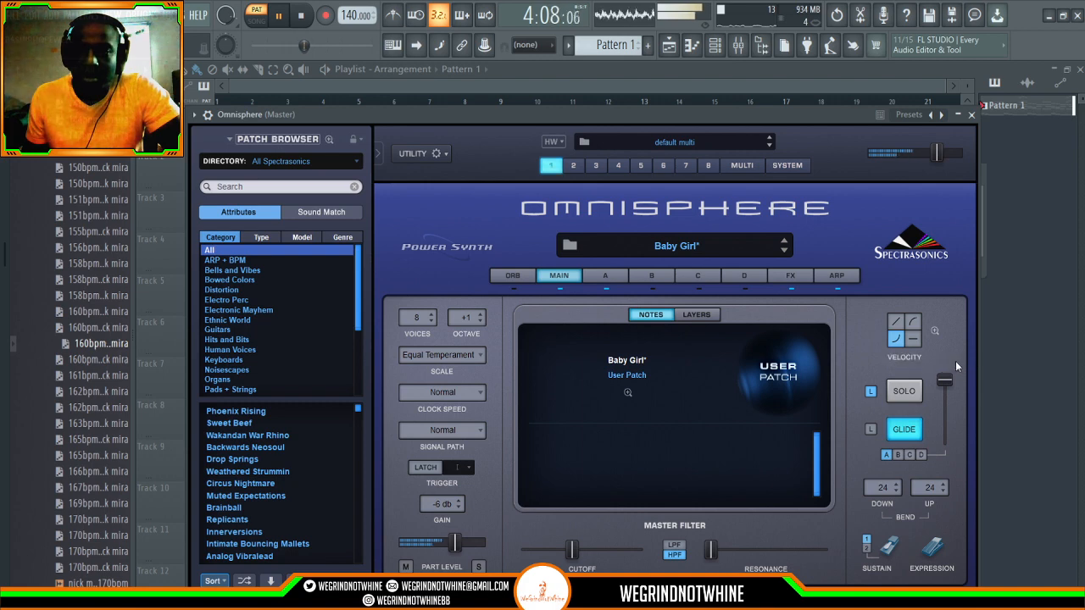
{"action": "left_click_drag", "start_coordinate": [948, 379], "coordinate": [935, 439]}
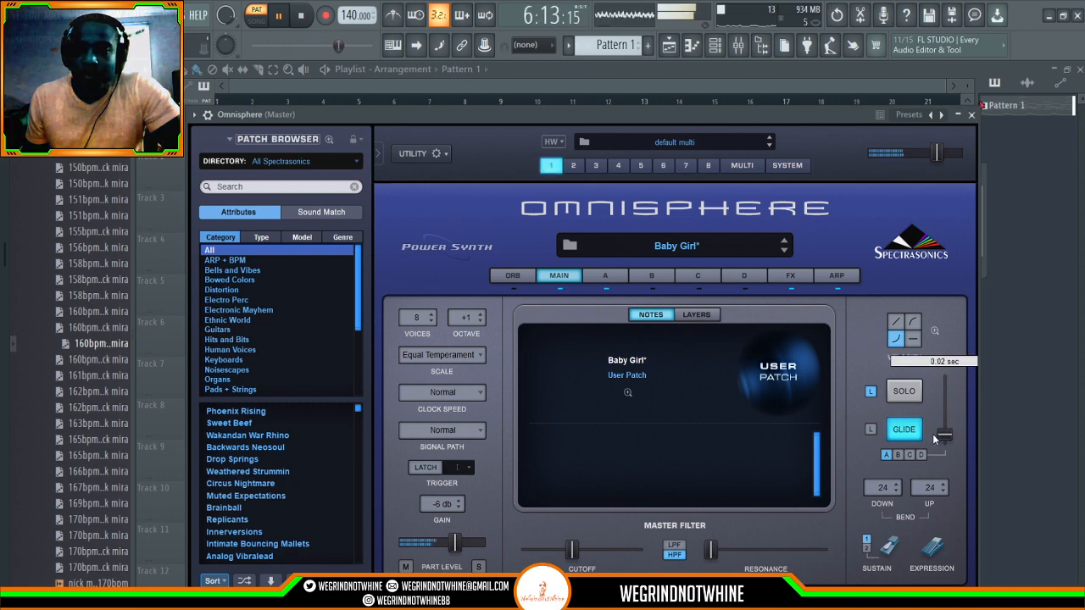
{"action": "left_click", "coordinate": [895, 430]}
{"action": "key", "text": "space"}
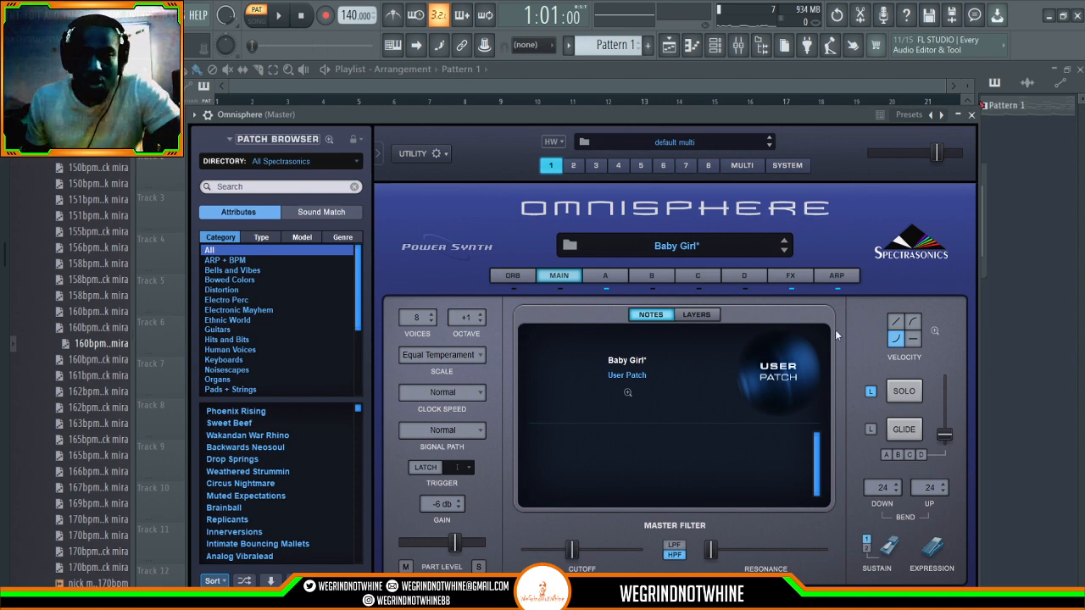
Step: Enable layer B, audition it with the pattern, and set its synth oscillator waveform to Tatty Trumpet
{"action": "left_click", "coordinate": [642, 275]}
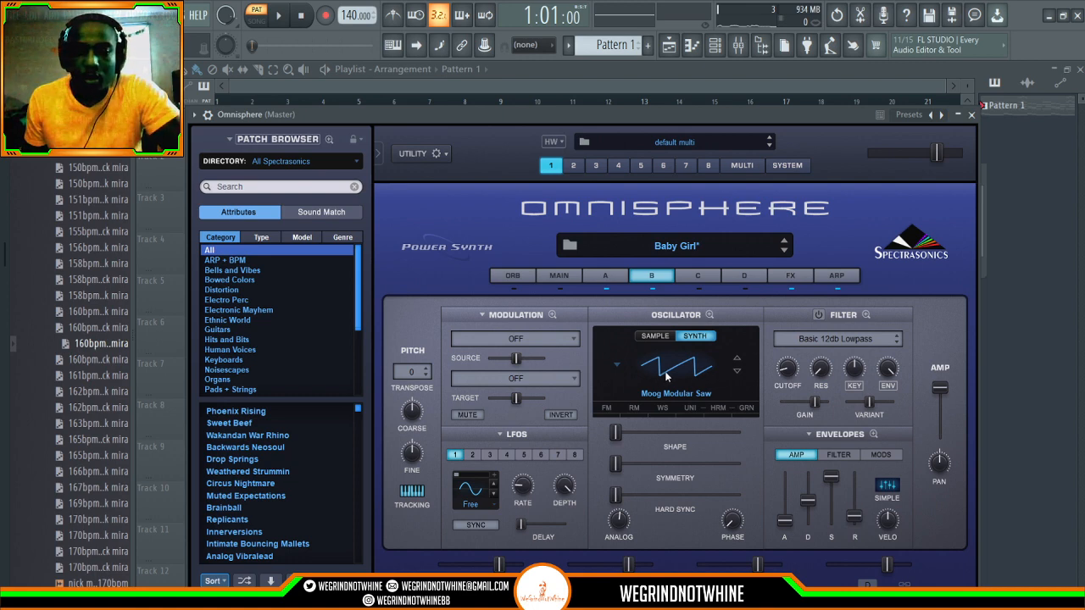
{"action": "key", "text": "space"}
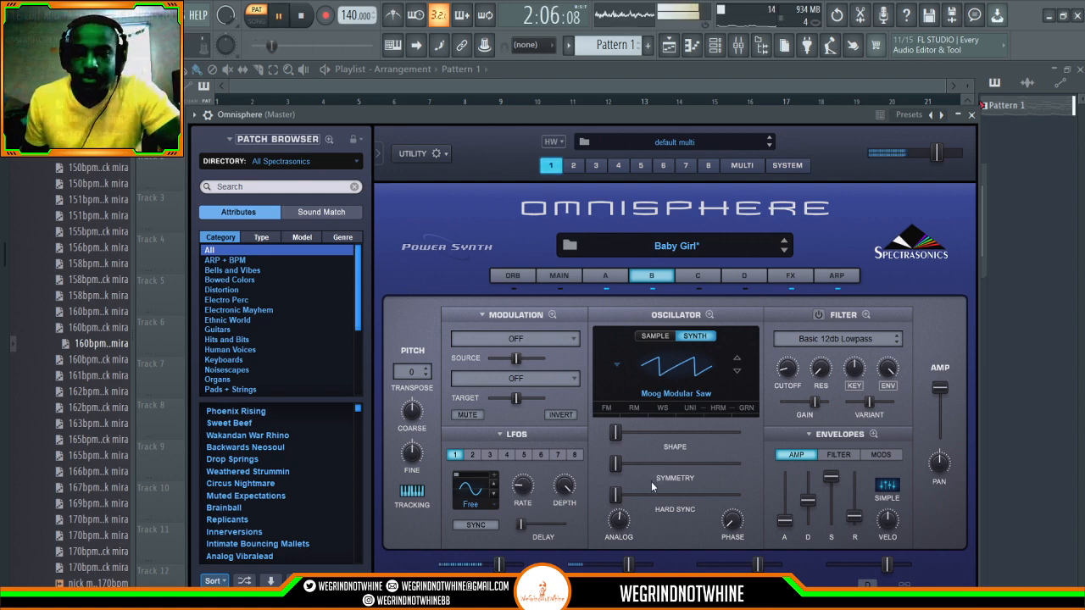
{"action": "key", "text": "space"}
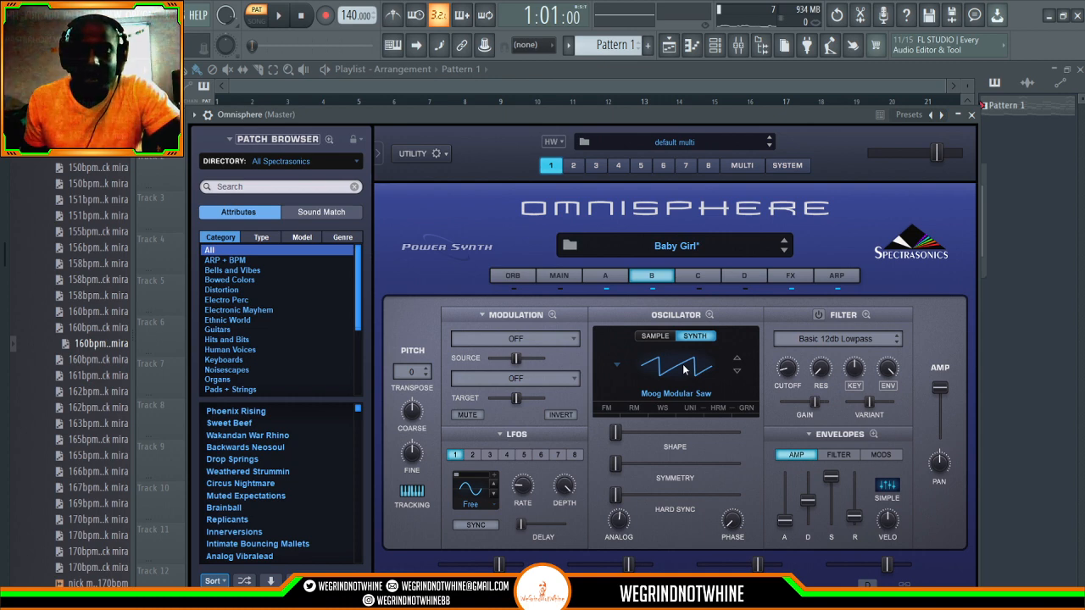
{"action": "key", "text": "space"}
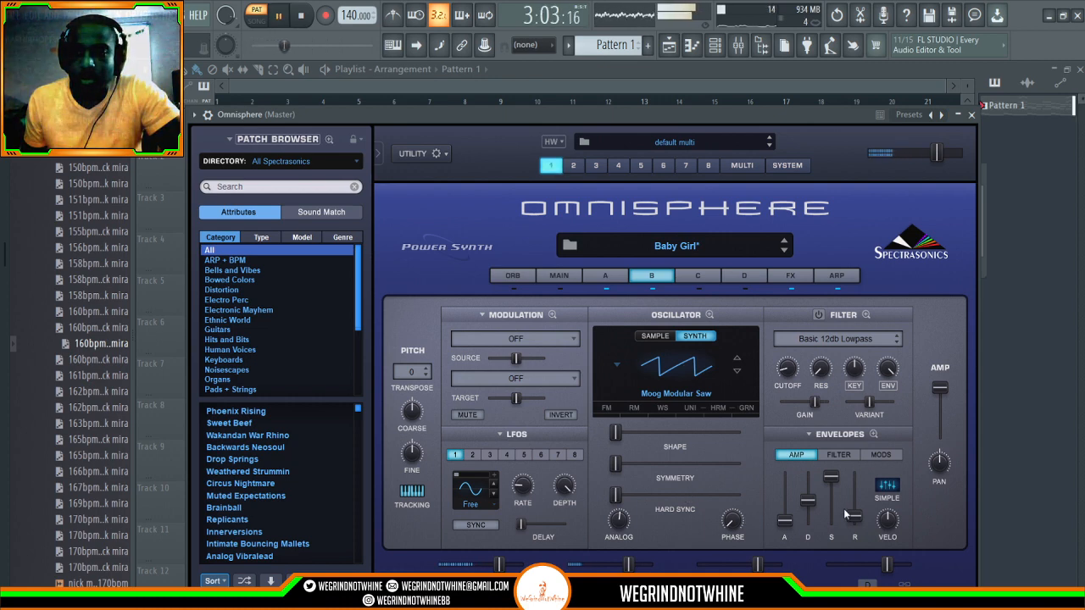
{"action": "left_click", "coordinate": [737, 371]}
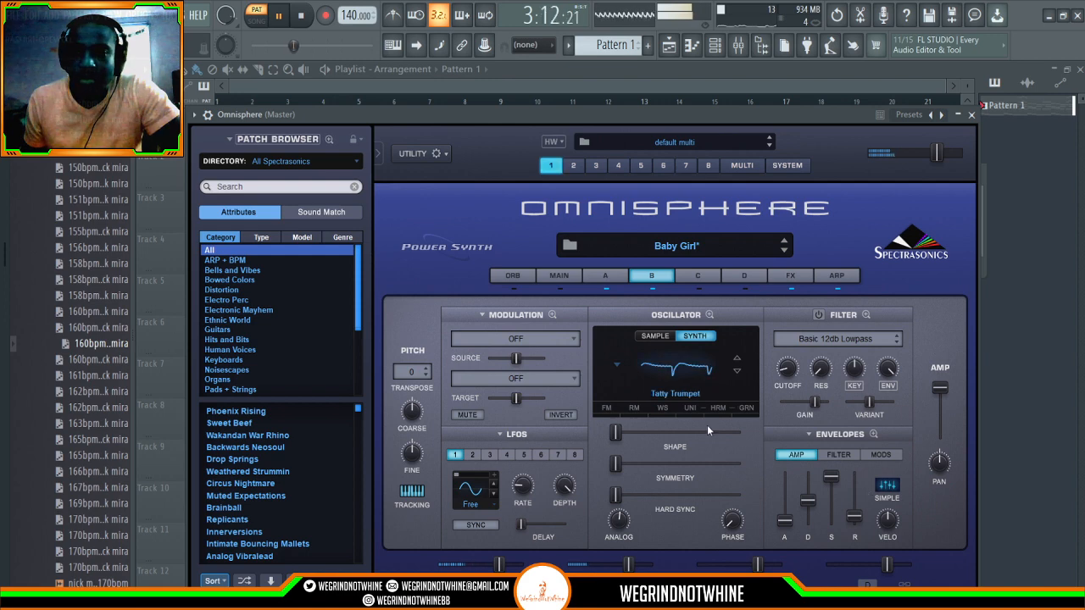
Step: Enable RM and UNI on layer B's oscillator and slightly lengthen its amp envelope release
{"action": "left_click", "coordinate": [639, 415]}
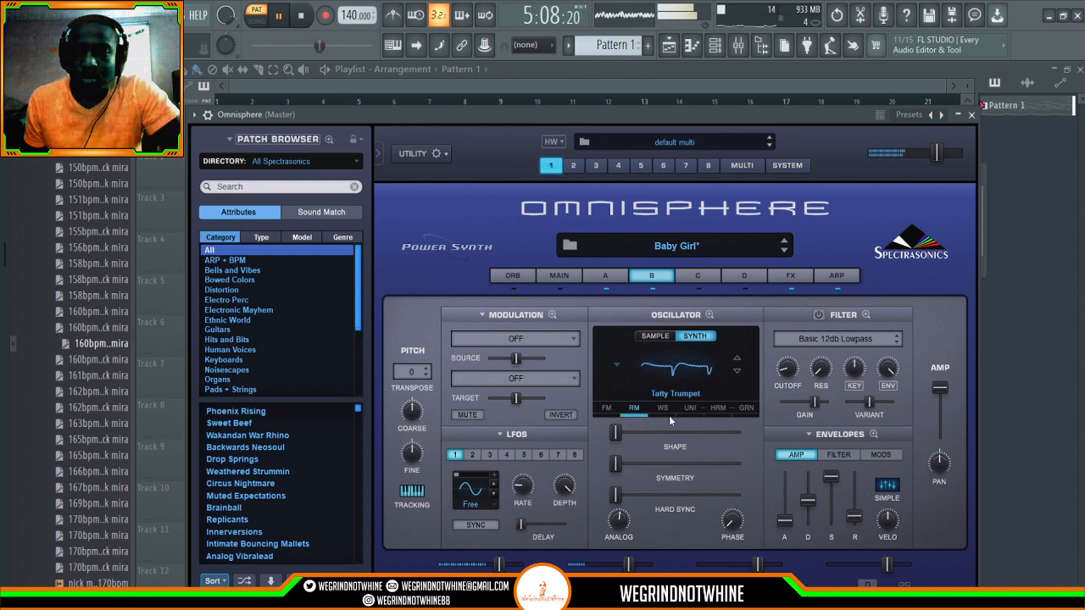
{"action": "left_click", "coordinate": [670, 418]}
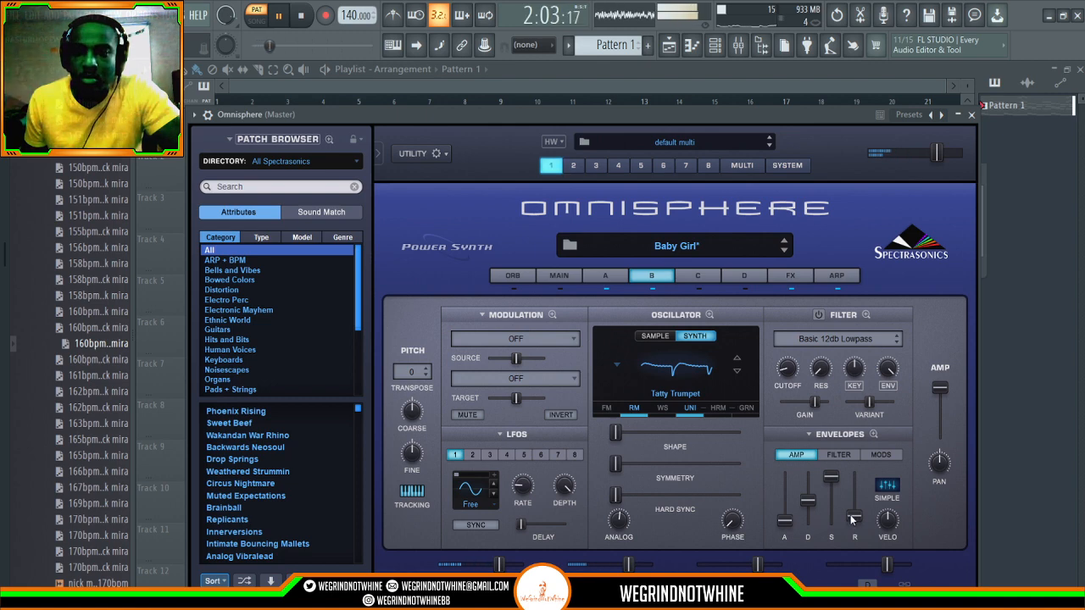
{"action": "left_click_drag", "start_coordinate": [849, 520], "coordinate": [850, 504]}
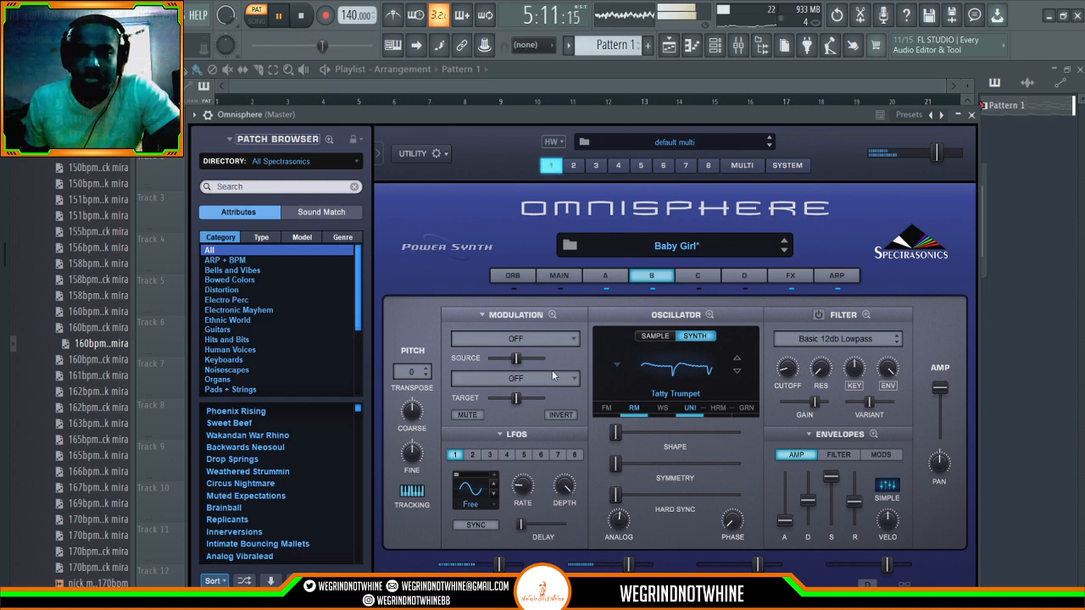
Step: Try transposing layer B down to -2 during playback, and reset the transpose to 0
{"action": "left_click", "coordinate": [425, 376]}
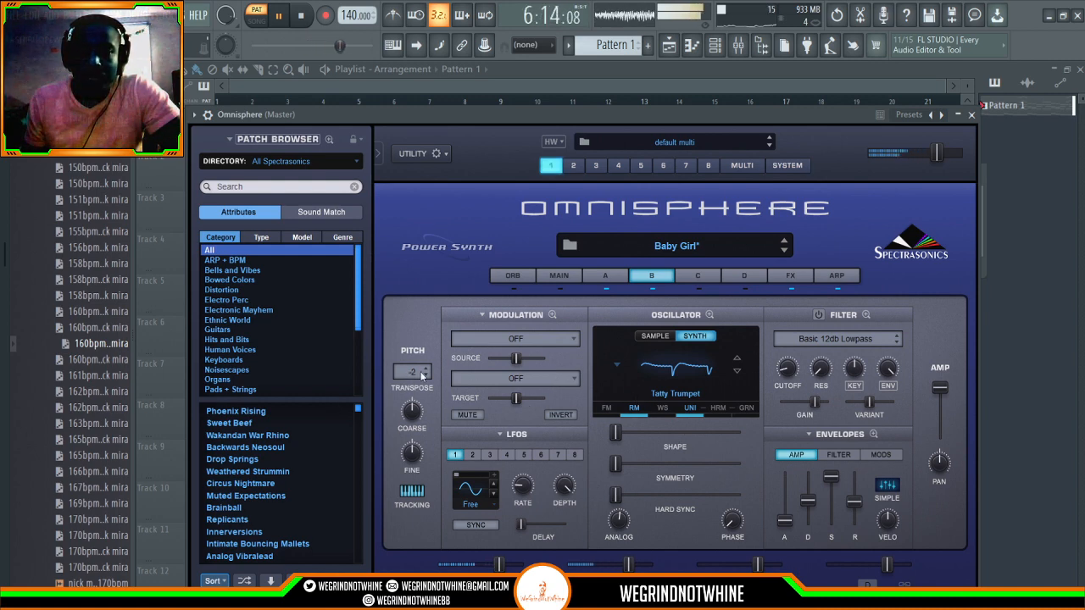
{"action": "left_click", "coordinate": [426, 375]}
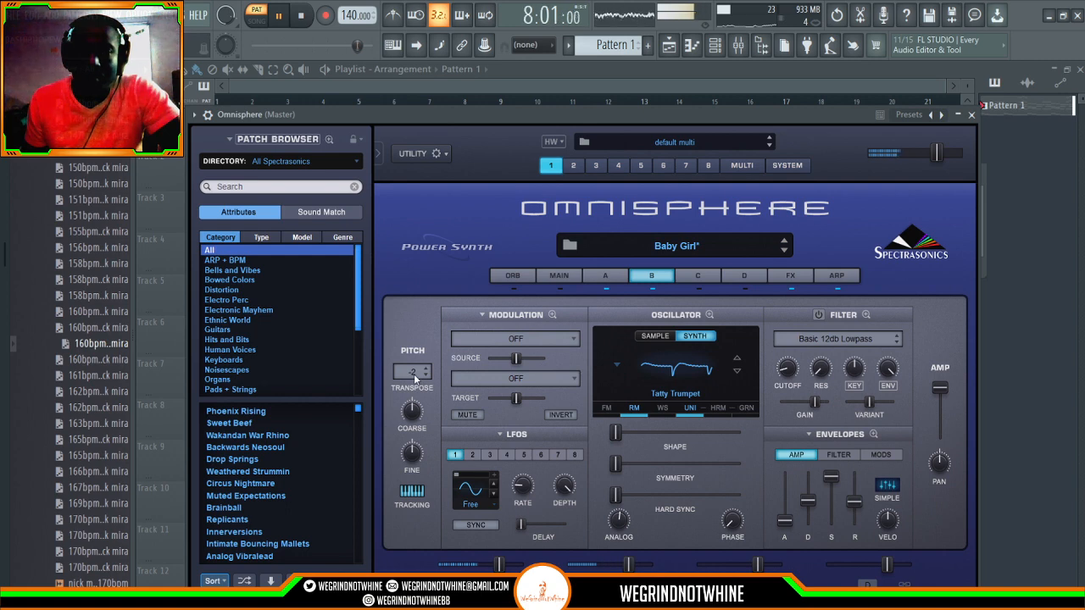
{"action": "left_click", "coordinate": [414, 374], "text": "ctrl"}
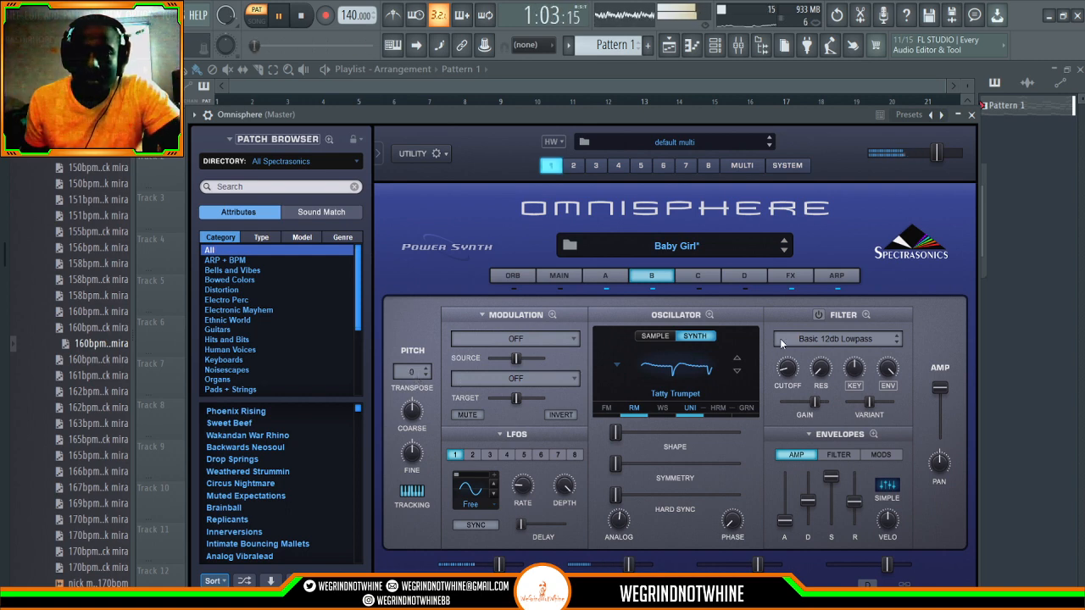
Step: Enable layer B's filter, audition filter presets during playback, and select Wide Juicy LPF+BPF
{"action": "left_click", "coordinate": [819, 315]}
{"action": "scroll", "coordinate": [825, 340], "scroll_direction": "down", "scroll_amount": 4}
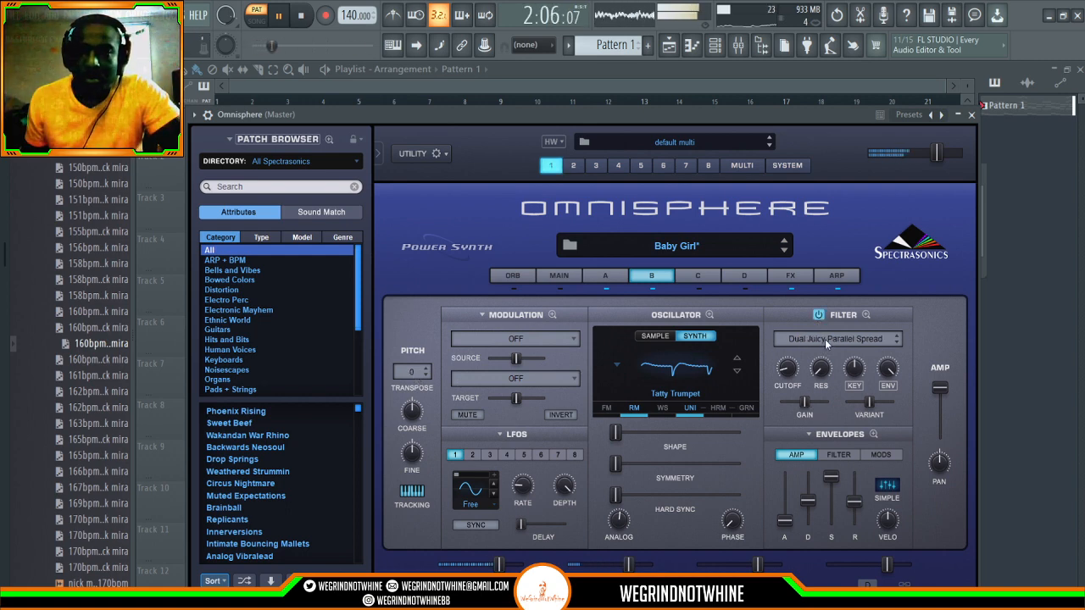
{"action": "scroll", "coordinate": [826, 341], "scroll_direction": "down", "scroll_amount": 1}
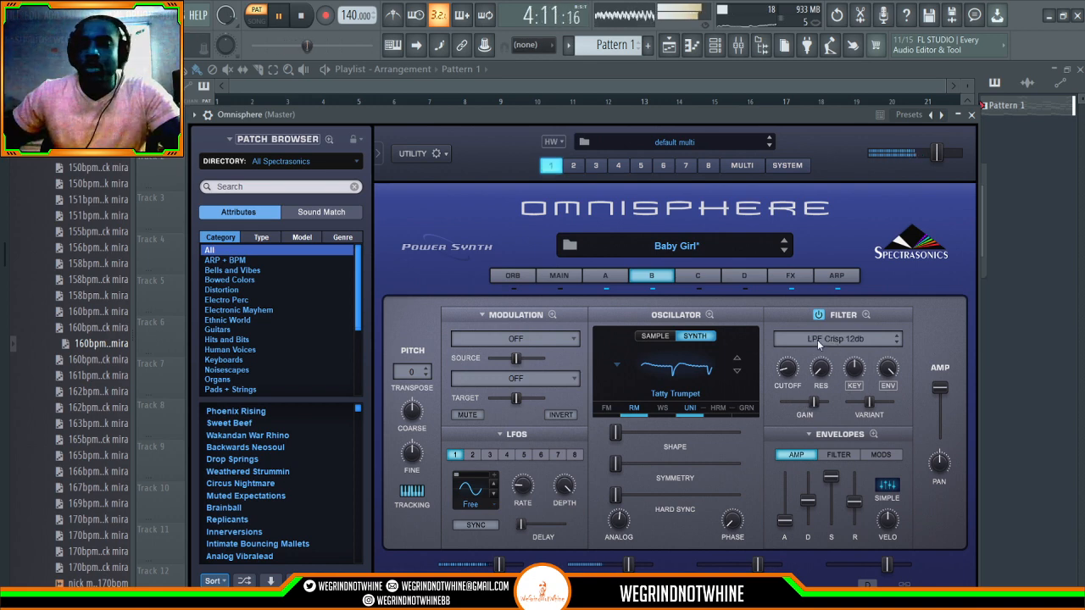
{"action": "scroll", "coordinate": [818, 340], "scroll_direction": "down", "scroll_amount": 2}
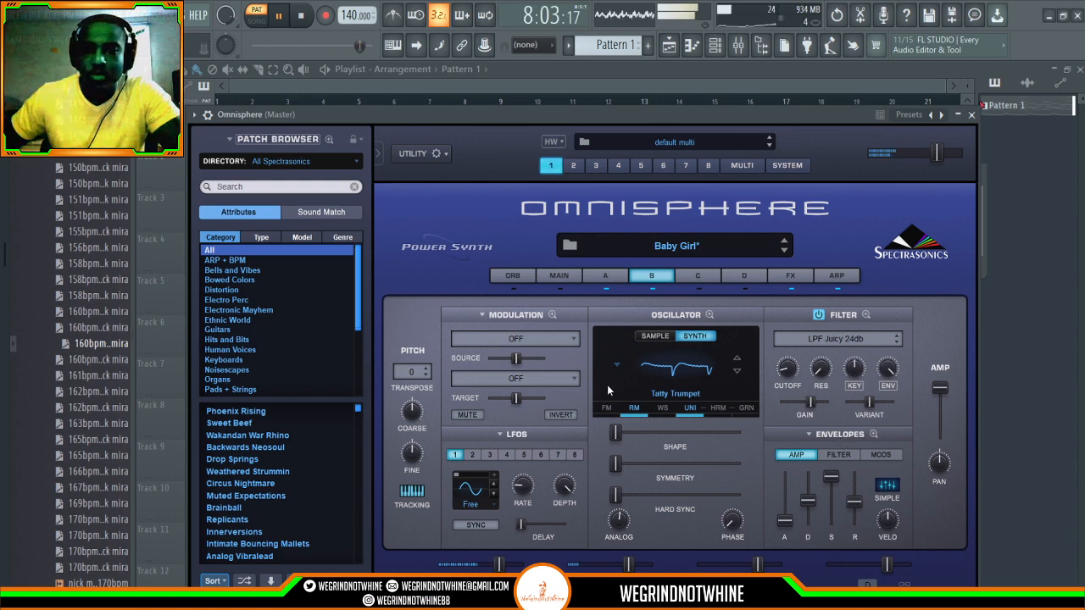
{"action": "scroll", "coordinate": [805, 341], "scroll_direction": "down", "scroll_amount": 1}
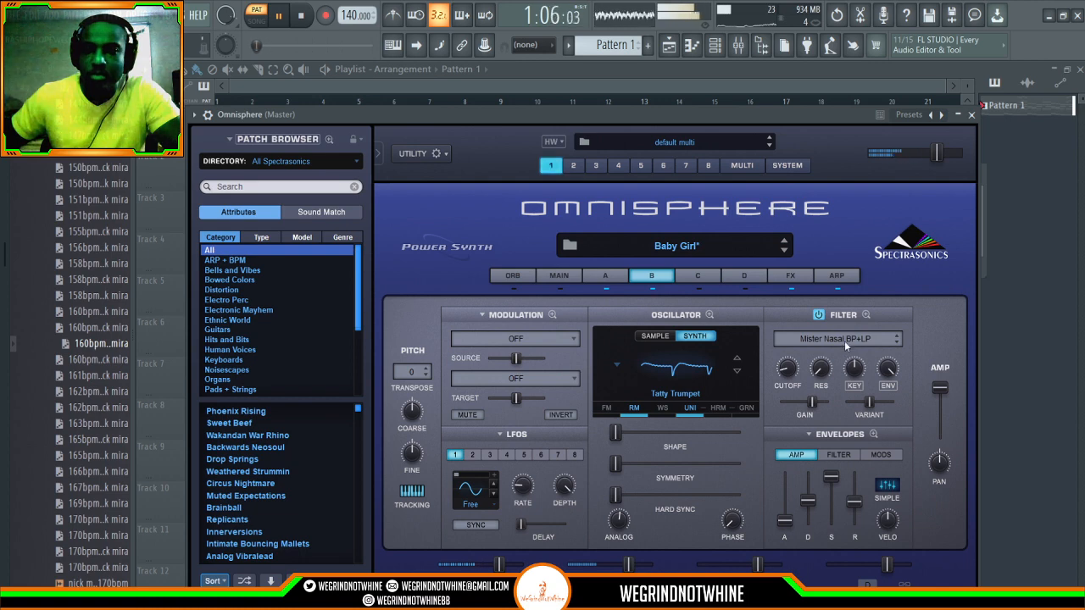
{"action": "scroll", "coordinate": [845, 341], "scroll_direction": "down", "scroll_amount": 1}
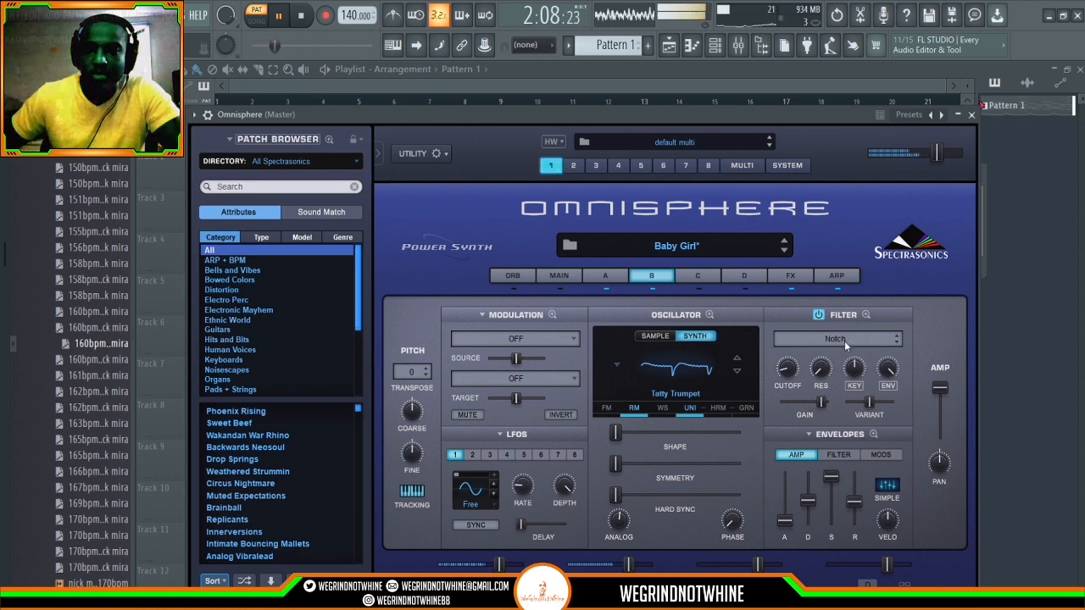
{"action": "scroll", "coordinate": [845, 340], "scroll_direction": "down", "scroll_amount": 1}
{"action": "scroll", "coordinate": [844, 341], "scroll_direction": "down", "scroll_amount": 1}
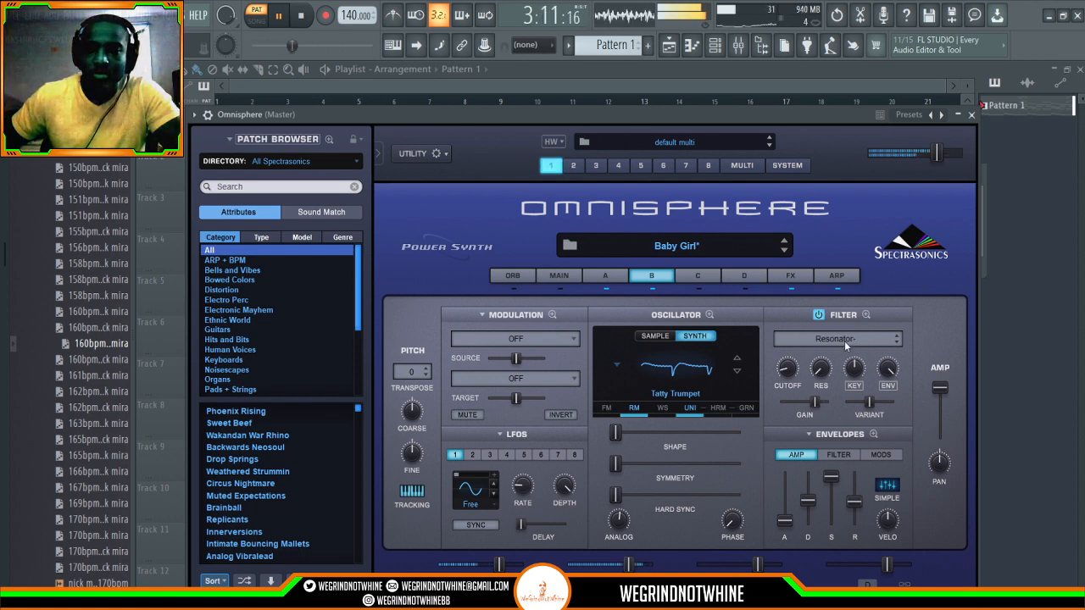
{"action": "scroll", "coordinate": [845, 341], "scroll_direction": "down", "scroll_amount": 2}
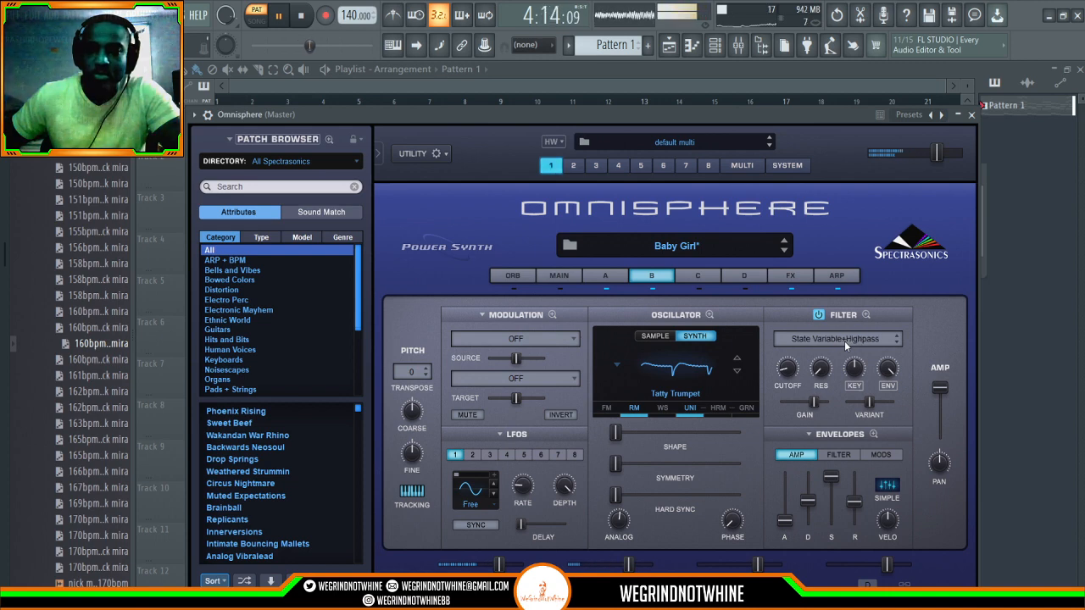
{"action": "scroll", "coordinate": [844, 341], "scroll_direction": "down", "scroll_amount": 1}
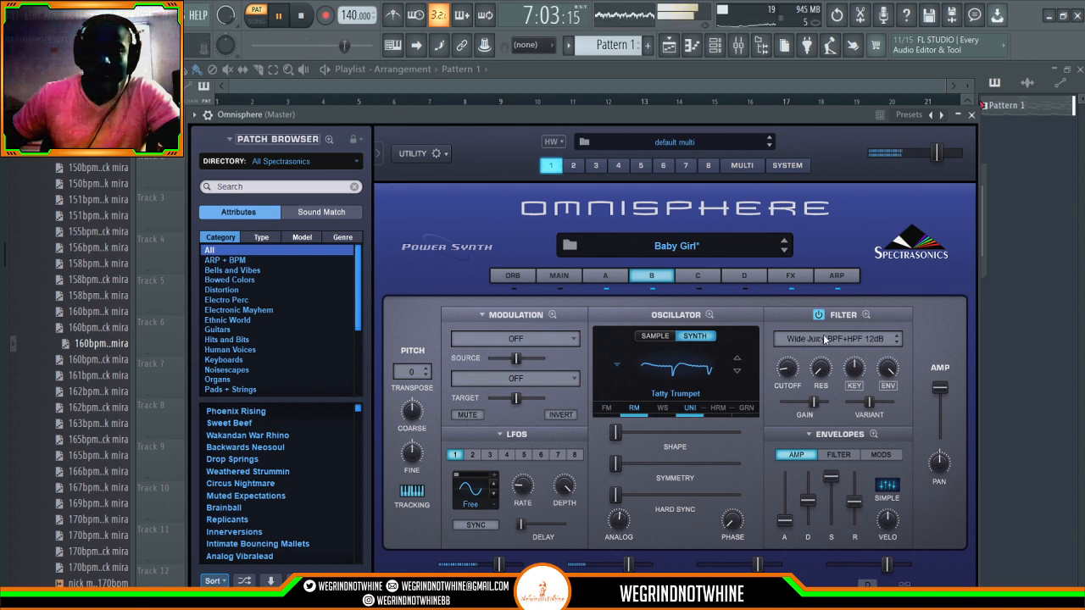
{"action": "scroll", "coordinate": [825, 339], "scroll_direction": "down", "scroll_amount": 2}
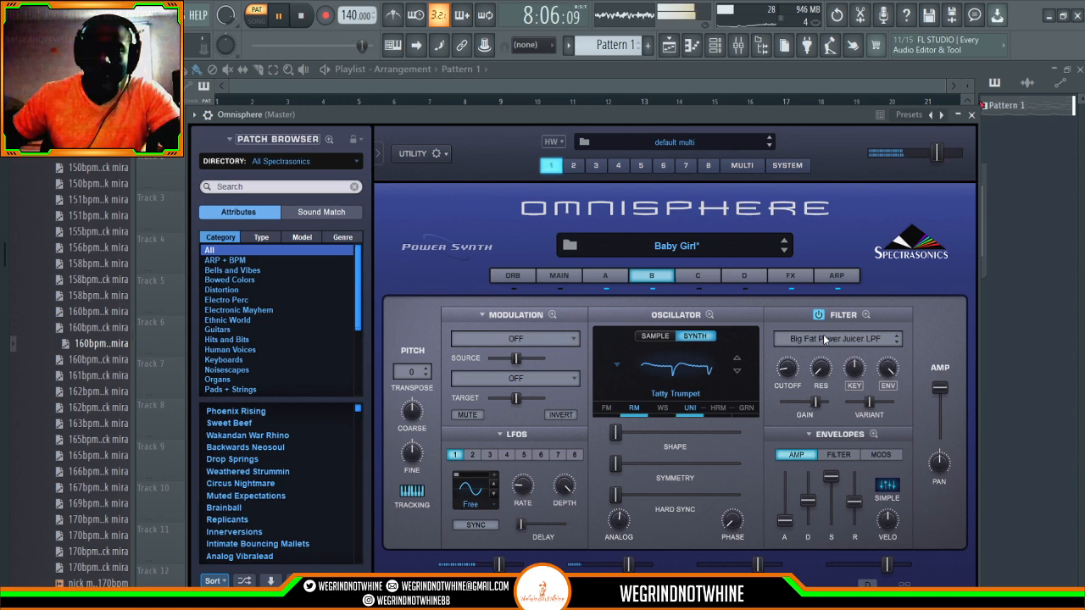
{"action": "scroll", "coordinate": [825, 339], "scroll_direction": "up", "scroll_amount": 1}
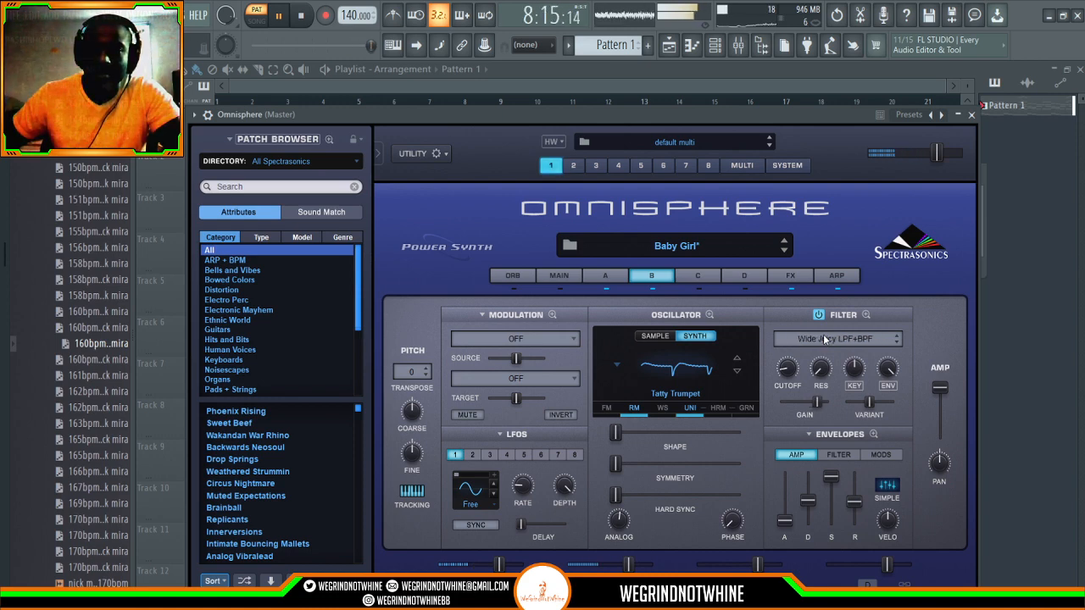
Step: In layer B's filter zoom, try SVF Fixed LPF with the mix towards filter 2, raise cutoff and resonance, and choose the Colorful State Variable preset
{"action": "left_click", "coordinate": [865, 315]}
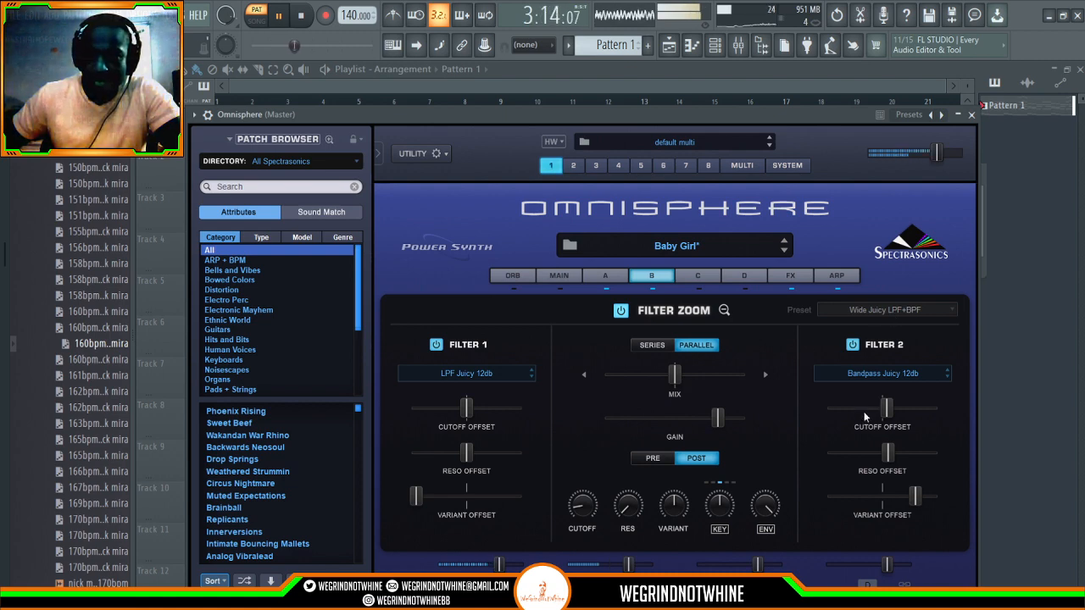
{"action": "scroll", "coordinate": [757, 463], "scroll_direction": "down", "scroll_amount": 1}
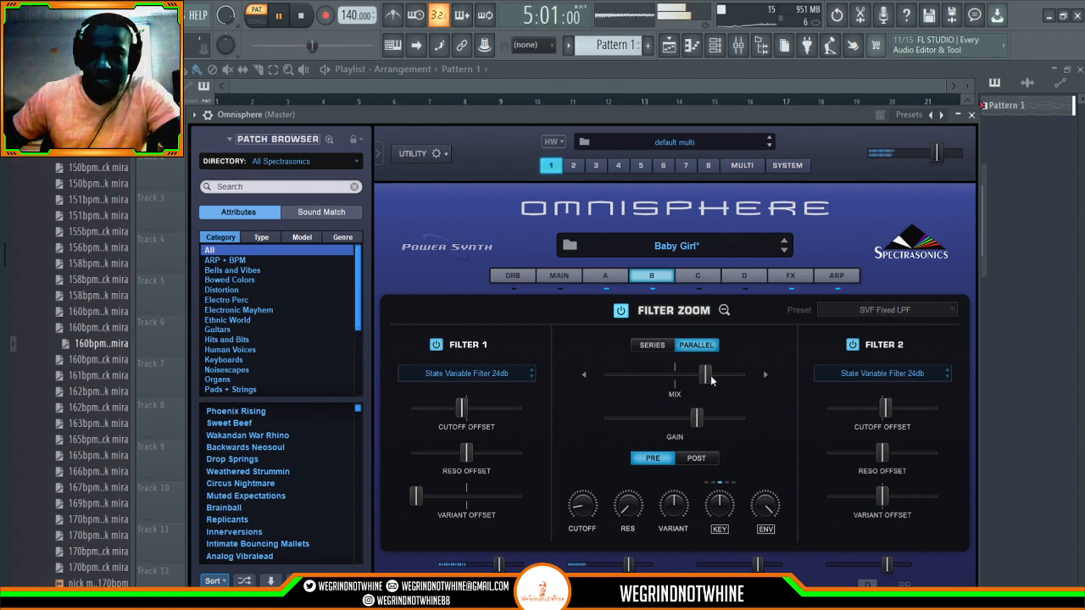
{"action": "mouse_move", "coordinate": [703, 376]}
{"action": "left_mouse_down"}
{"action": "mouse_move", "coordinate": [668, 379]}
{"action": "mouse_move", "coordinate": [704, 373]}
{"action": "left_mouse_up"}
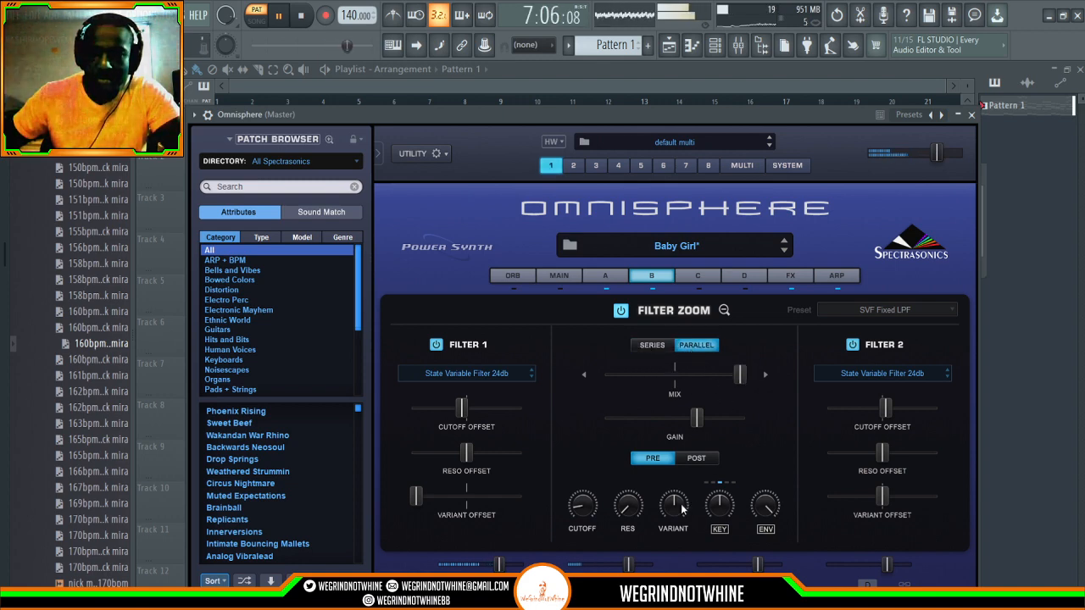
{"action": "left_click_drag", "start_coordinate": [627, 506], "coordinate": [629, 424]}
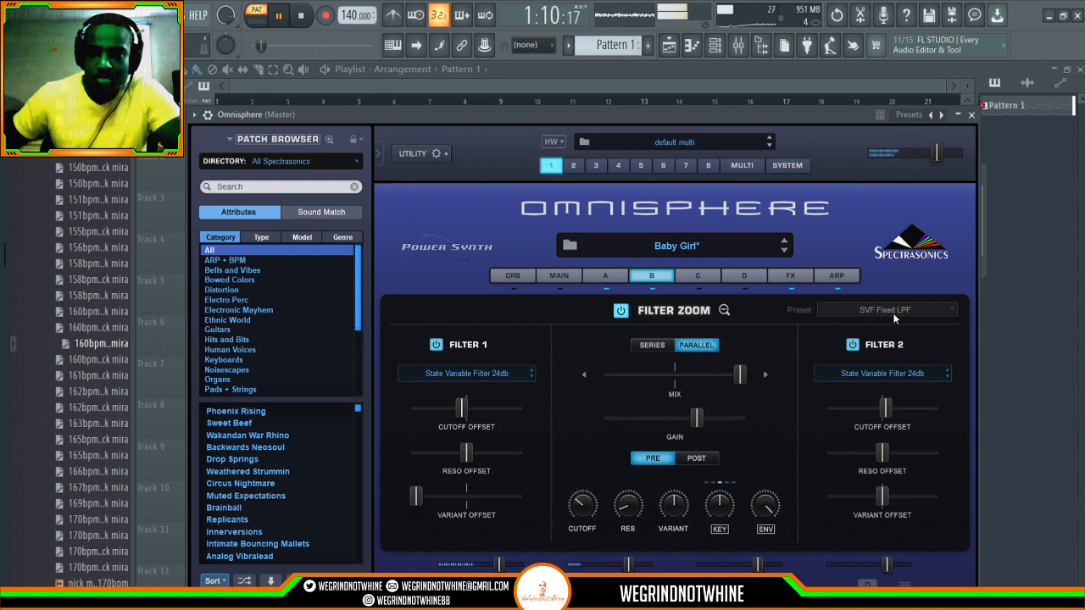
{"action": "scroll", "coordinate": [893, 314], "scroll_direction": "down", "scroll_amount": 2}
{"action": "scroll", "coordinate": [894, 317], "scroll_direction": "down", "scroll_amount": 2}
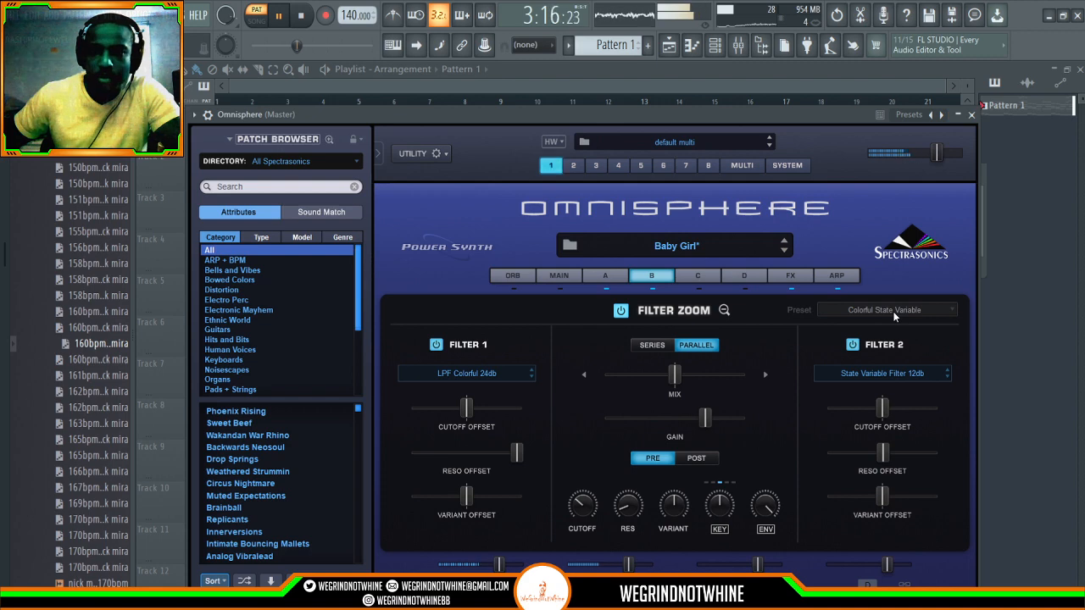
Step: Add a Chorus Echo to the first slot of layer B's effects rack and slightly raise its mix
{"action": "left_click", "coordinate": [787, 275]}
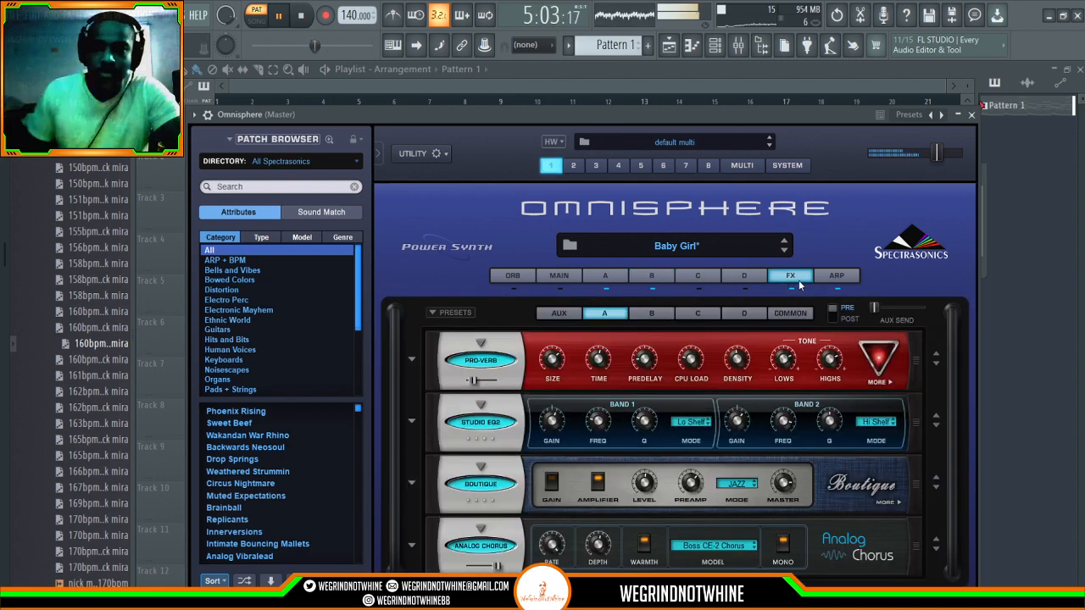
{"action": "left_click", "coordinate": [653, 314]}
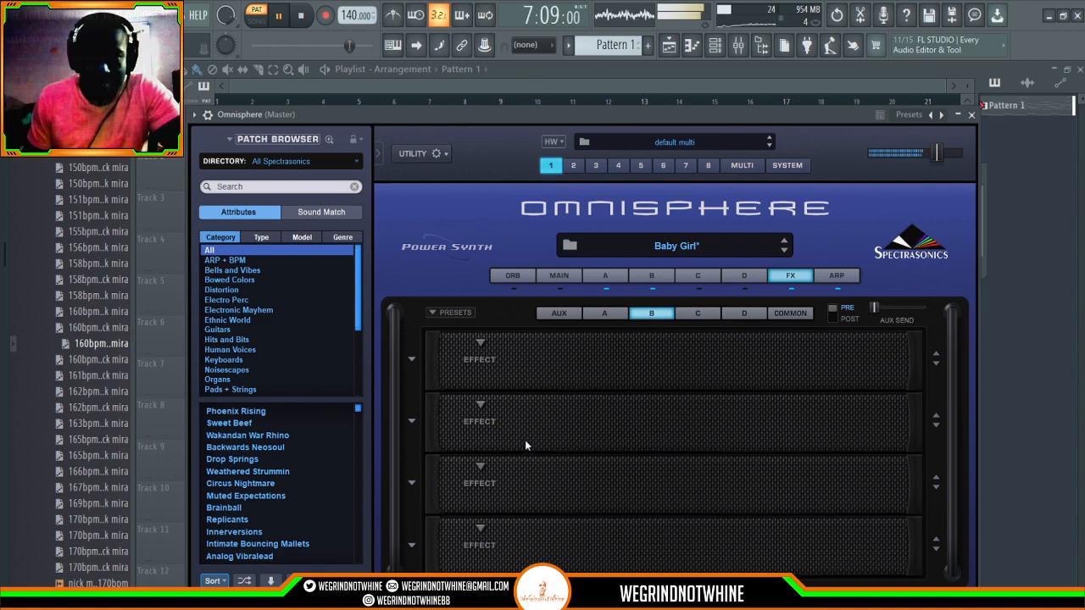
{"action": "left_click", "coordinate": [577, 441]}
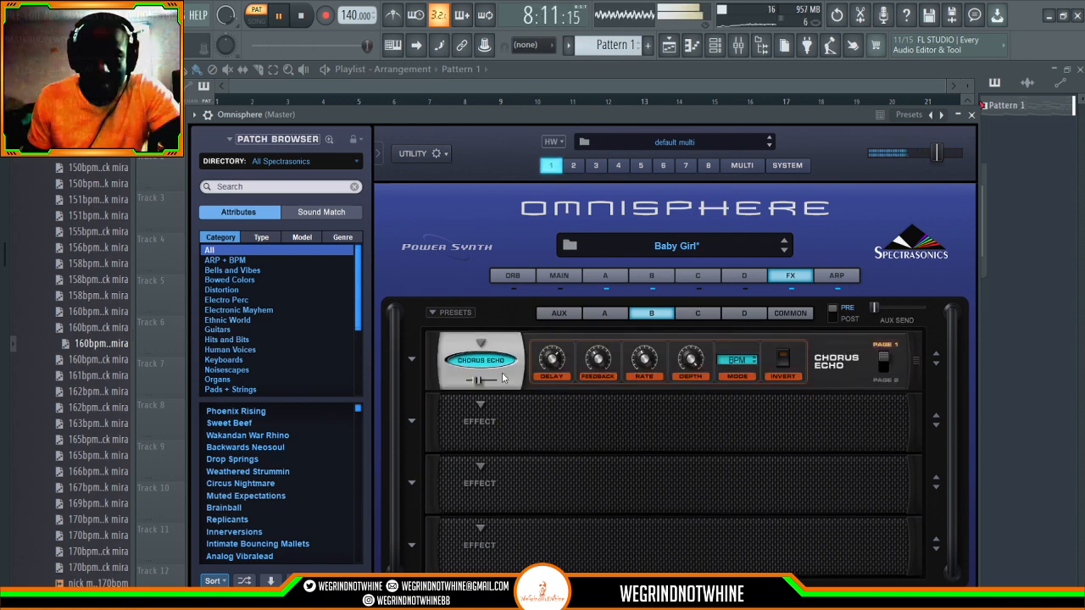
{"action": "left_click_drag", "start_coordinate": [480, 383], "coordinate": [486, 385]}
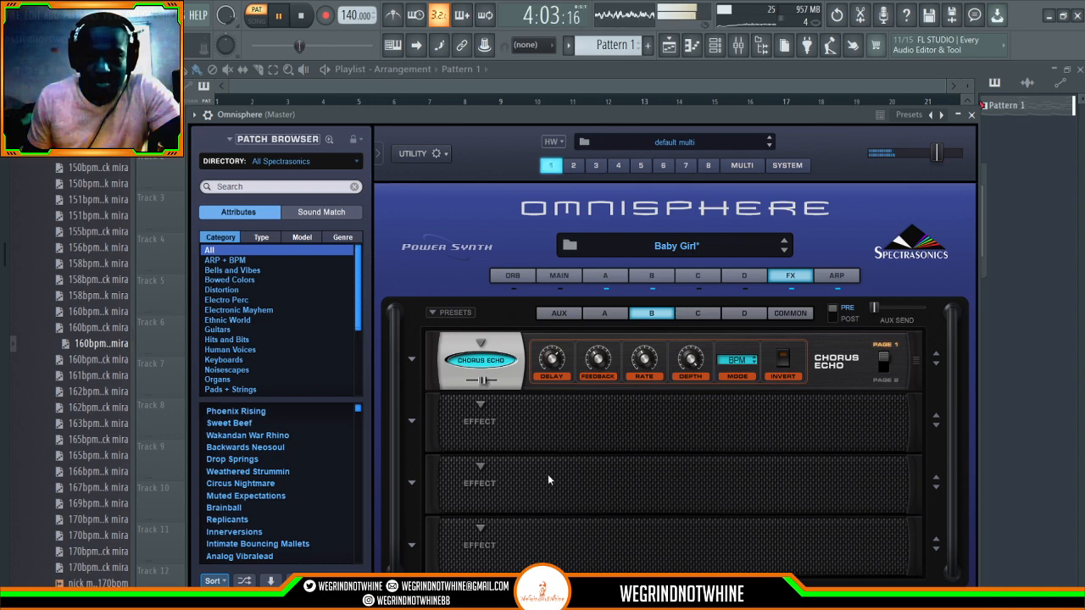
Step: Audition Innerspace presets such as Vapor Trail and SynPluck Glory in layer B's second effect slot, and replace Innerspace with a Spring reverb
{"action": "left_click", "coordinate": [590, 486]}
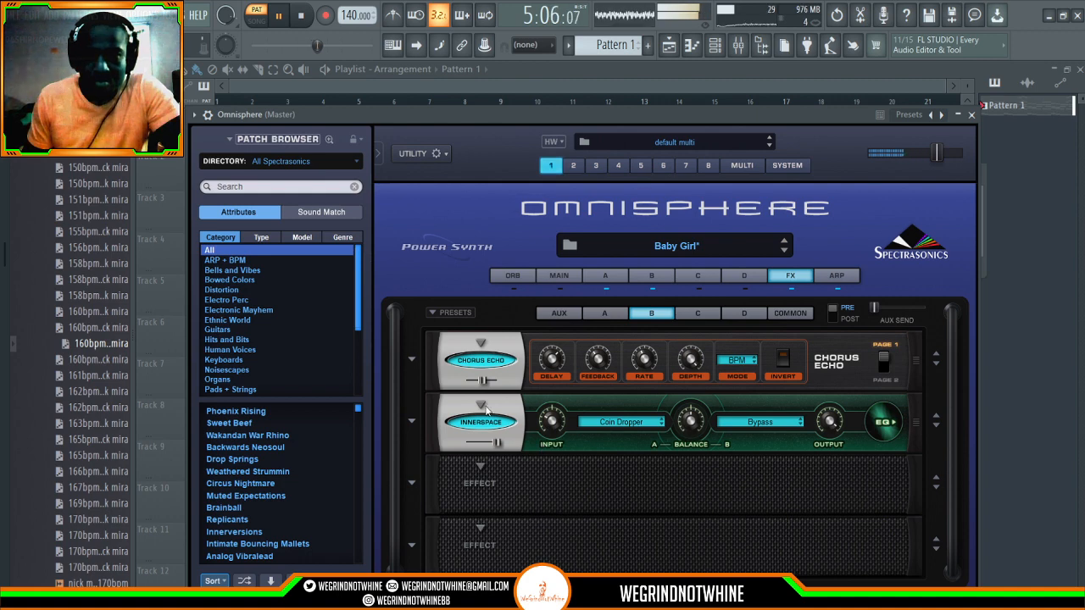
{"action": "left_click", "coordinate": [939, 414]}
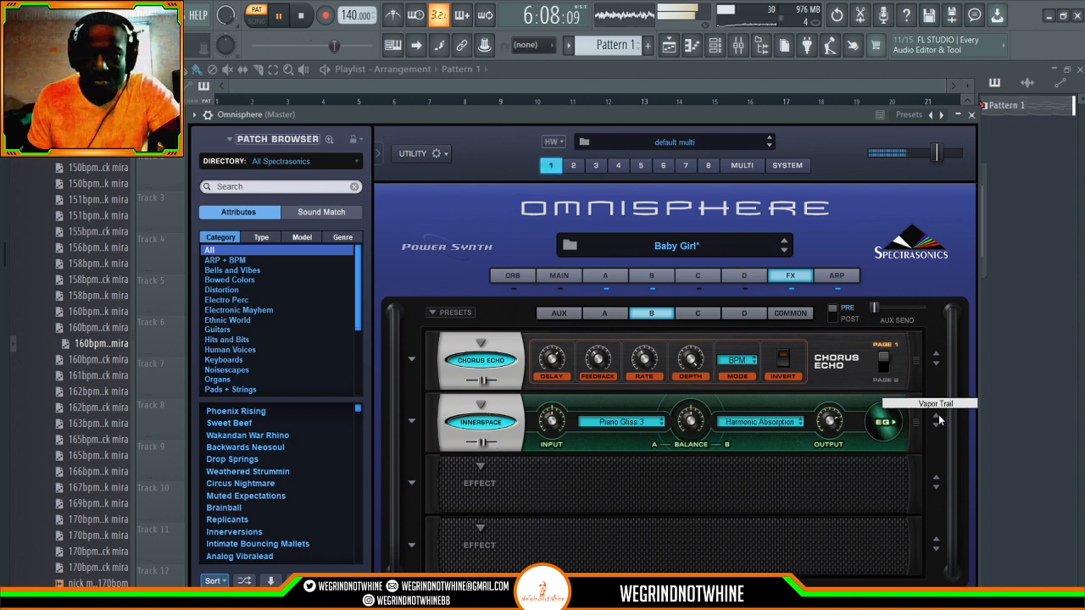
{"action": "left_click", "coordinate": [939, 415]}
{"action": "left_click", "coordinate": [939, 414]}
{"action": "left_click", "coordinate": [939, 415]}
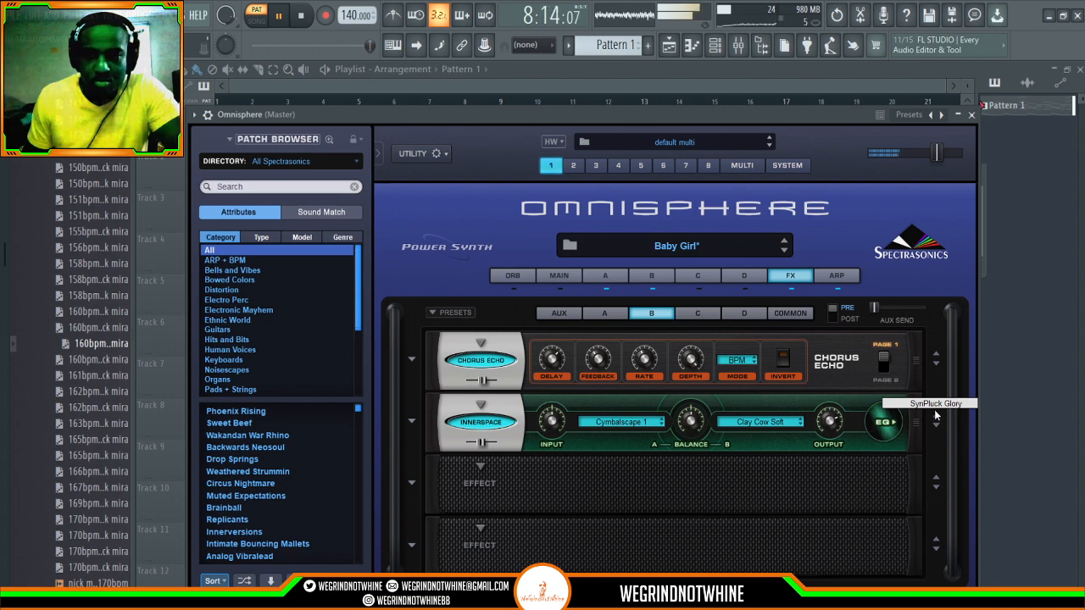
{"action": "left_click", "coordinate": [934, 411]}
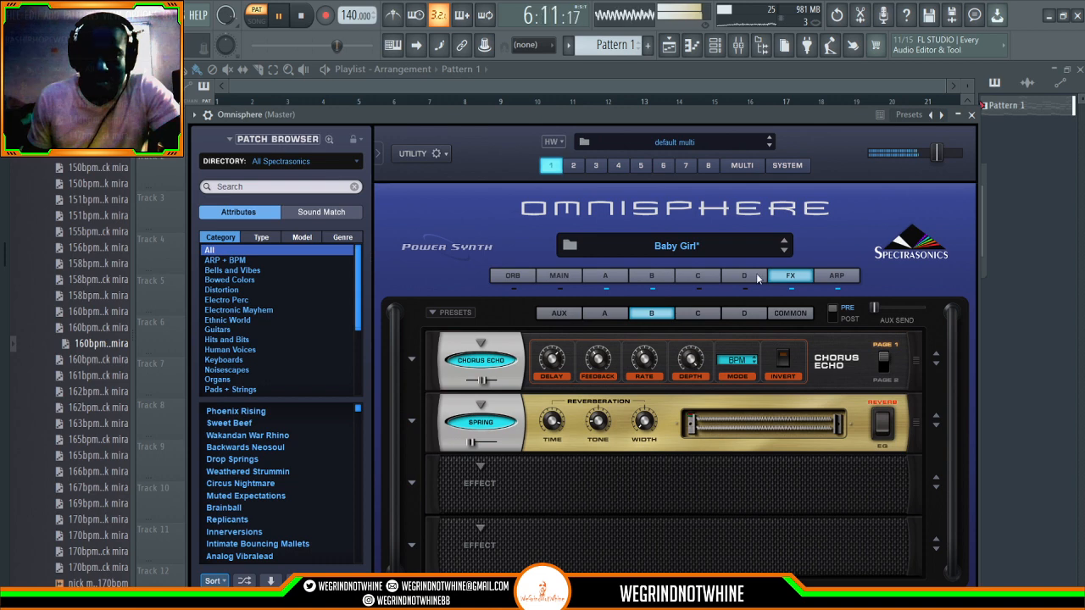
Step: Close layer B's filter zoom and rebalance the layer levels during playback, lowering layers A and B slightly
{"action": "left_click", "coordinate": [642, 273]}
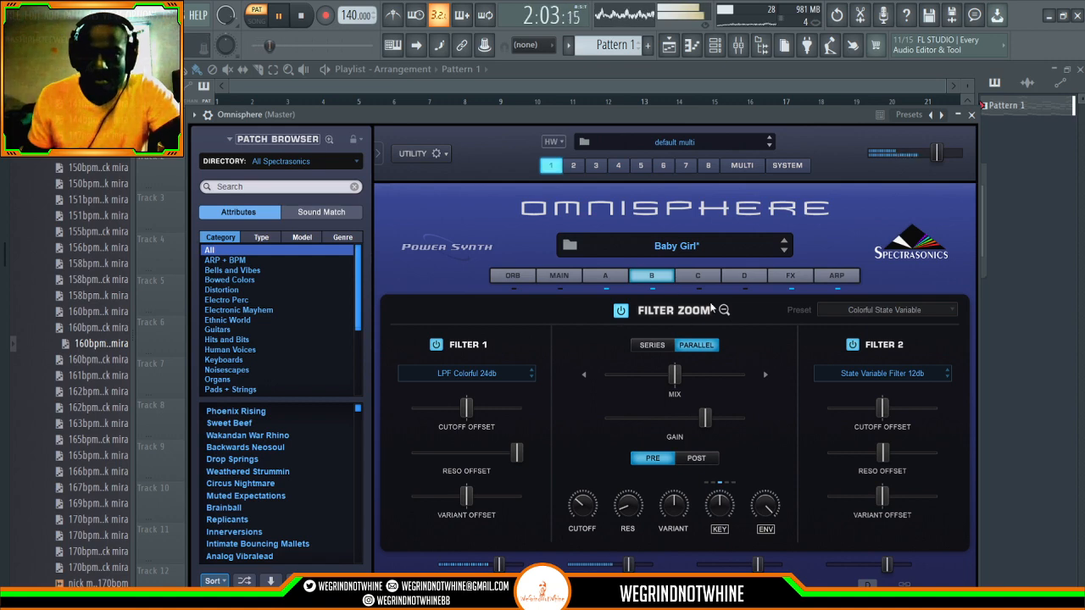
{"action": "left_click", "coordinate": [724, 310]}
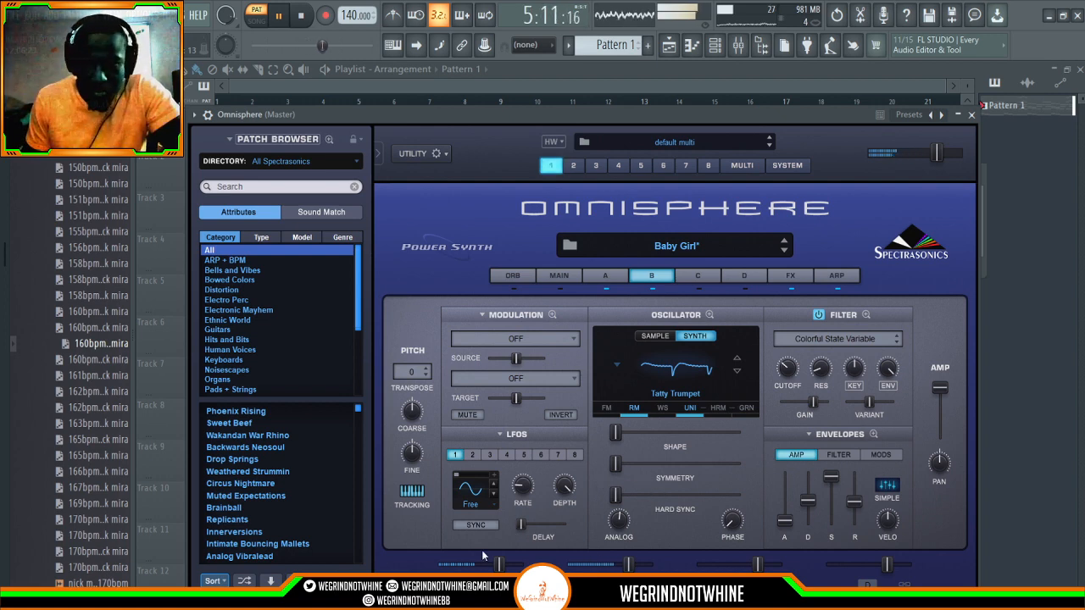
{"action": "left_click_drag", "start_coordinate": [499, 566], "coordinate": [480, 566]}
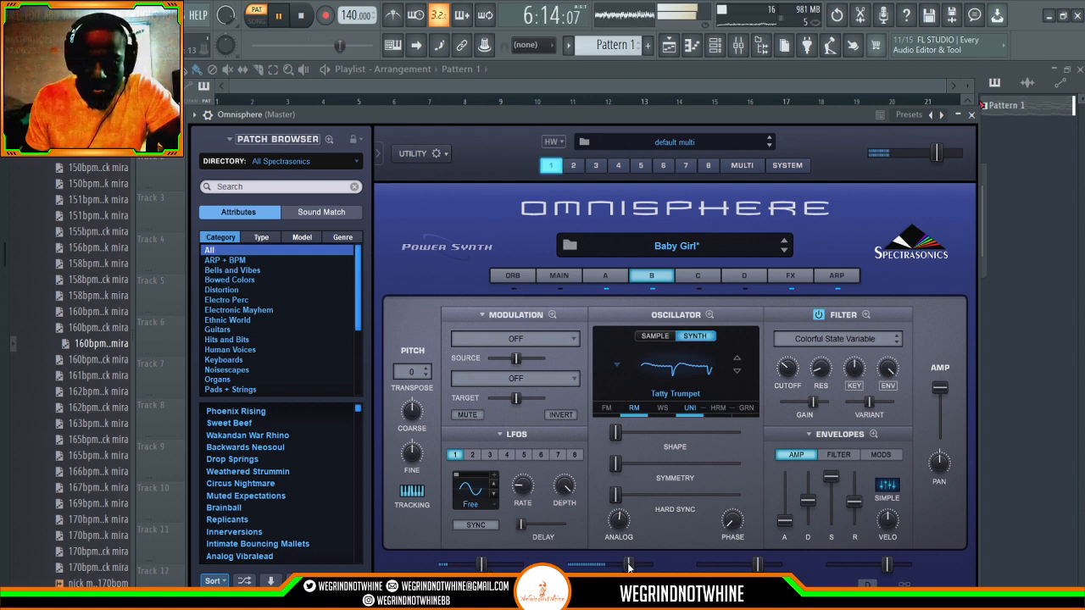
{"action": "left_click_drag", "start_coordinate": [627, 566], "coordinate": [622, 566]}
{"action": "left_click_drag", "start_coordinate": [482, 566], "coordinate": [491, 566]}
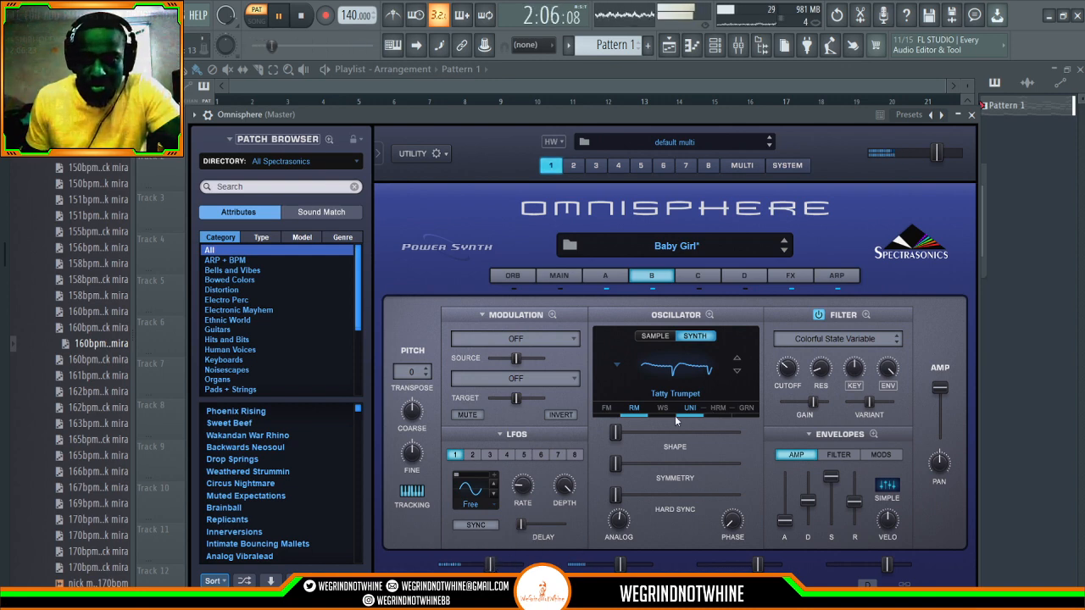
{"action": "left_click", "coordinate": [615, 418]}
{"action": "left_click", "coordinate": [615, 421]}
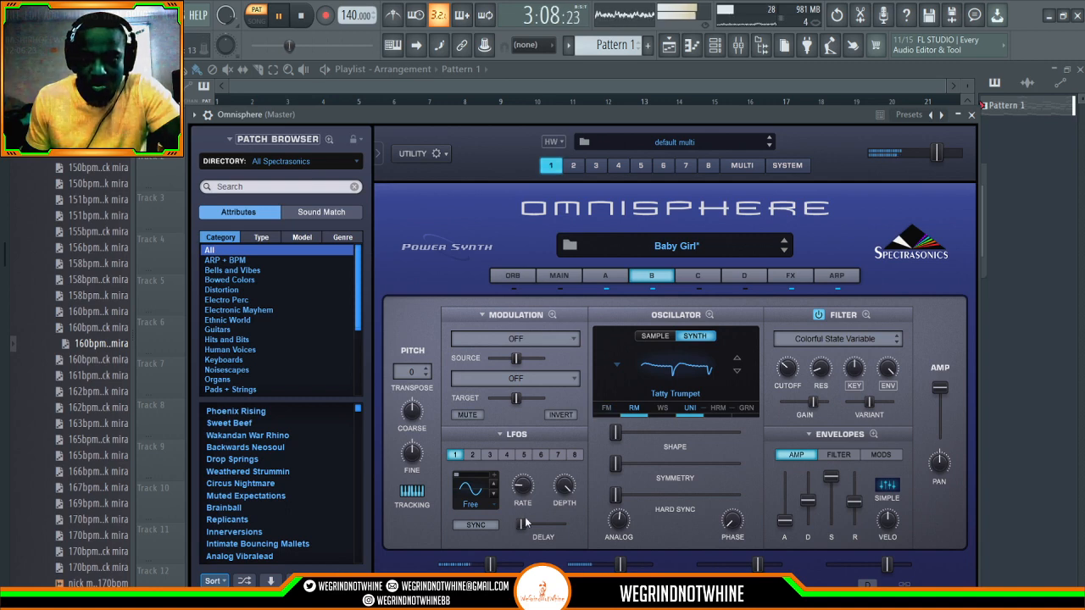
{"action": "left_click_drag", "start_coordinate": [490, 567], "coordinate": [492, 568]}
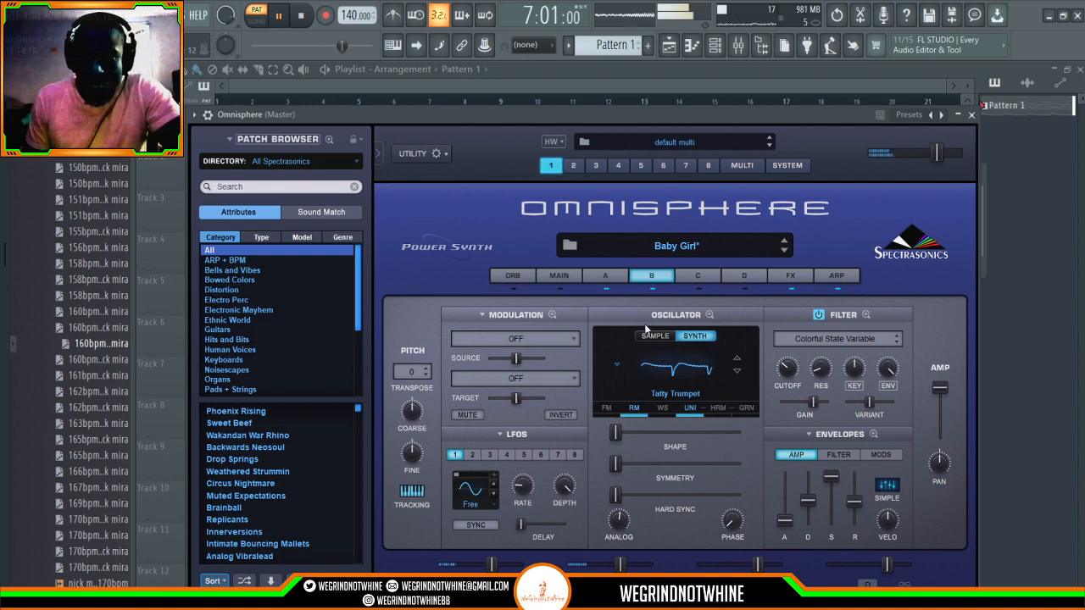
Step: On the patch's main page, audition the Al-Farabi 22-tone, Jemblung 5-tone, Pelog and Slendro, Meantone Half and Pythagorean scales during playback
{"action": "left_click", "coordinate": [573, 276]}
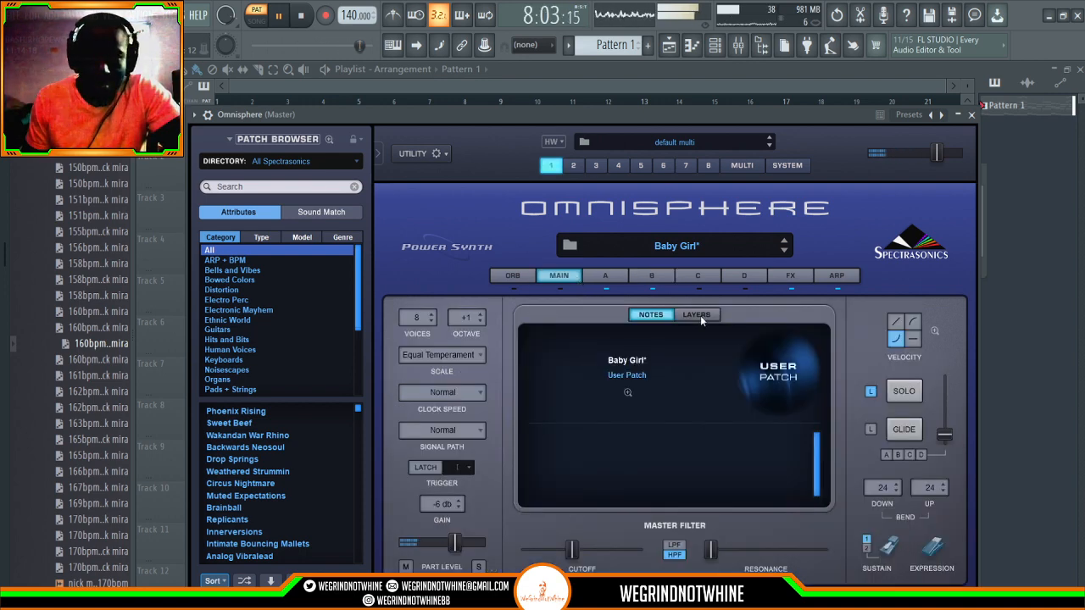
{"action": "key", "text": "space"}
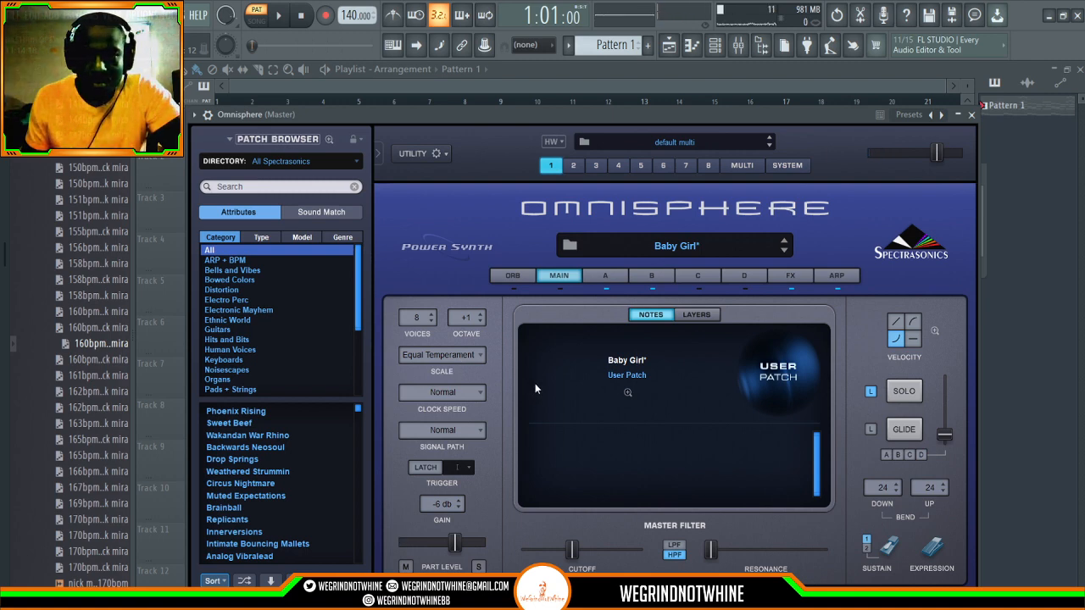
{"action": "scroll", "coordinate": [435, 348], "scroll_direction": "down", "scroll_amount": 1}
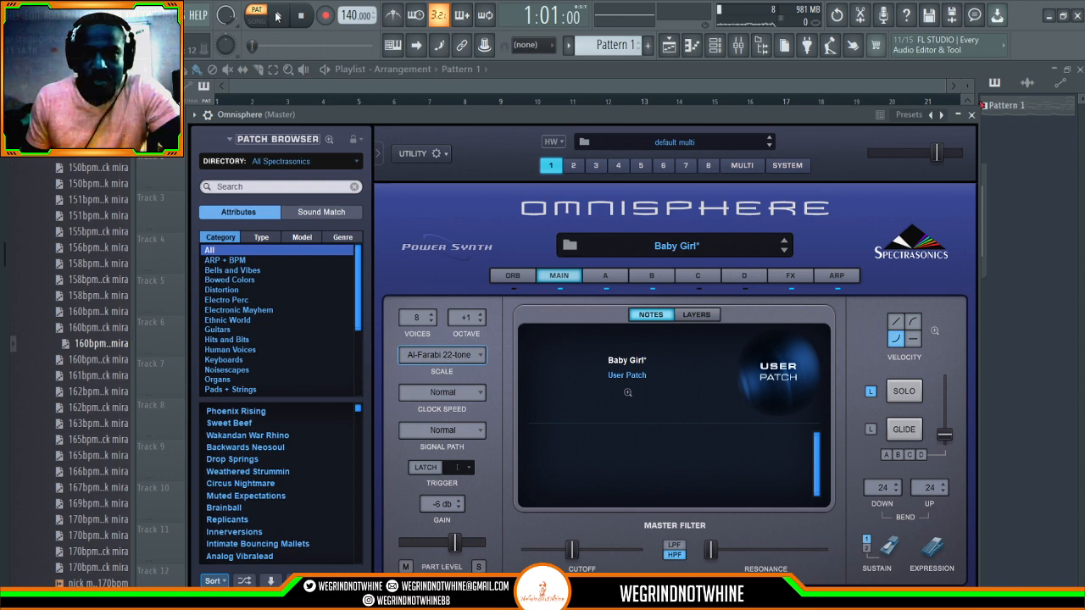
{"action": "key", "text": "space"}
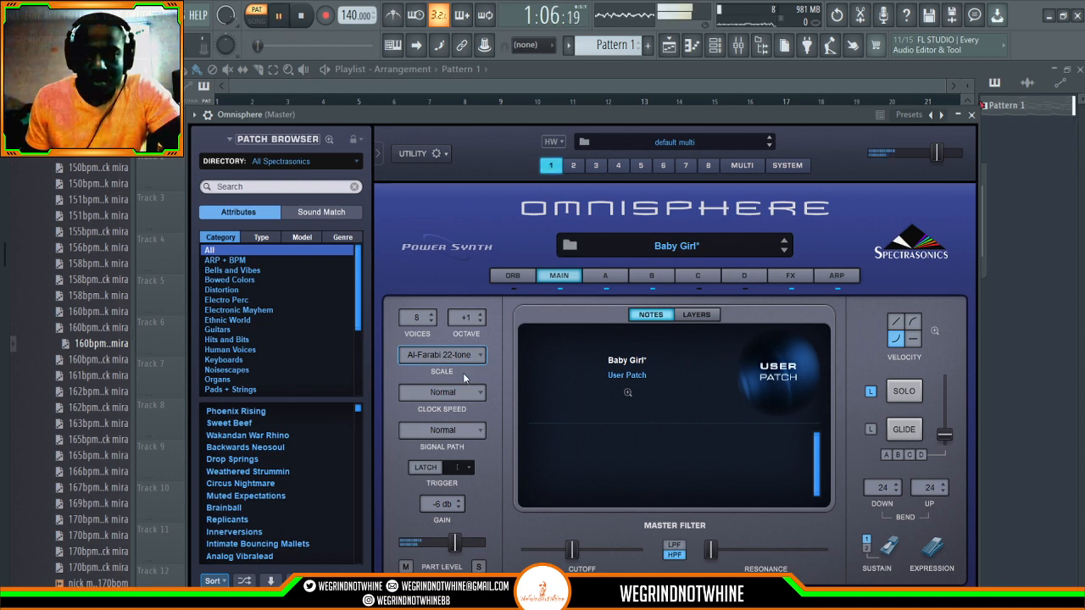
{"action": "scroll", "coordinate": [443, 356], "scroll_direction": "down", "scroll_amount": 1}
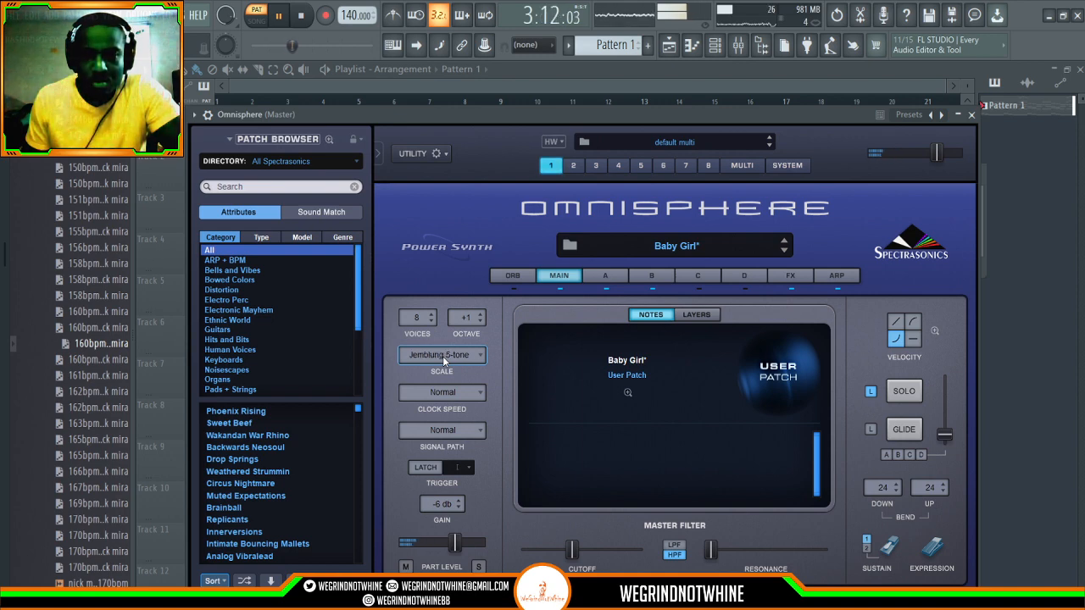
{"action": "scroll", "coordinate": [443, 356], "scroll_direction": "down", "scroll_amount": 1}
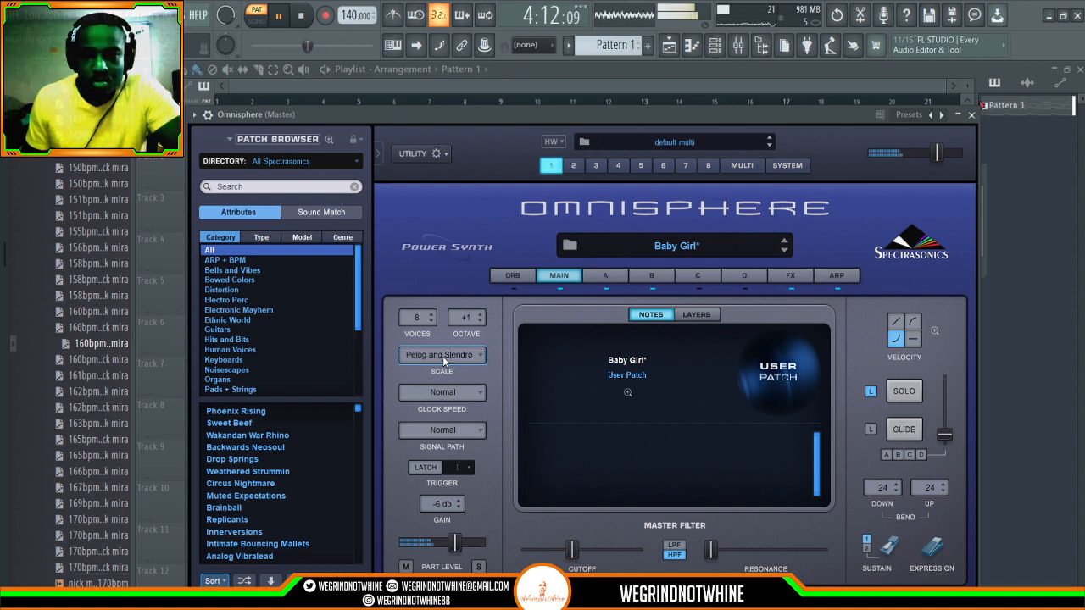
{"action": "scroll", "coordinate": [443, 356], "scroll_direction": "down", "scroll_amount": 1}
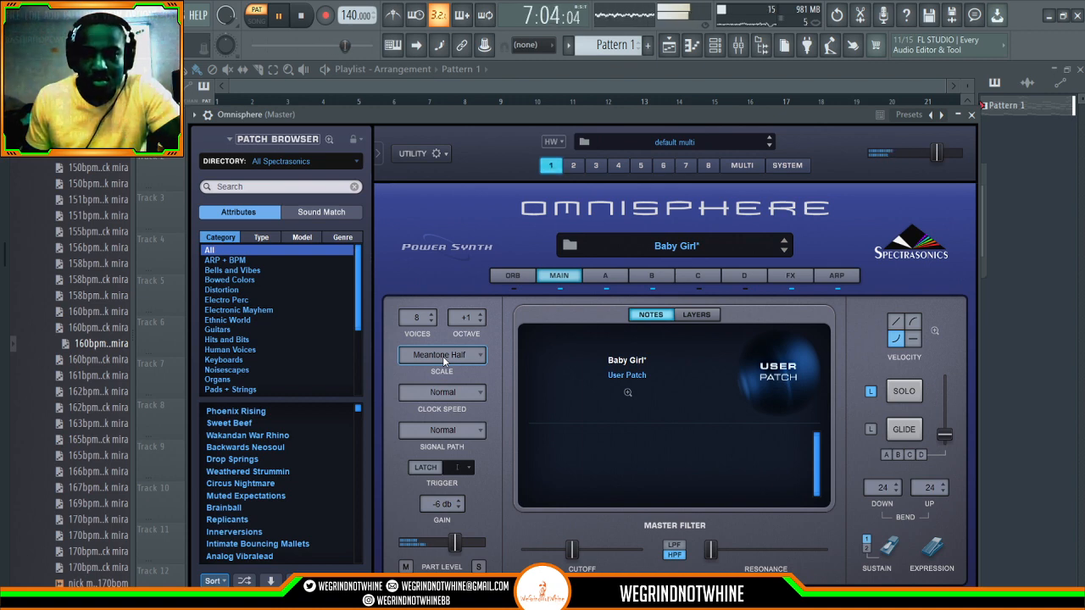
{"action": "scroll", "coordinate": [443, 356], "scroll_direction": "down", "scroll_amount": 1}
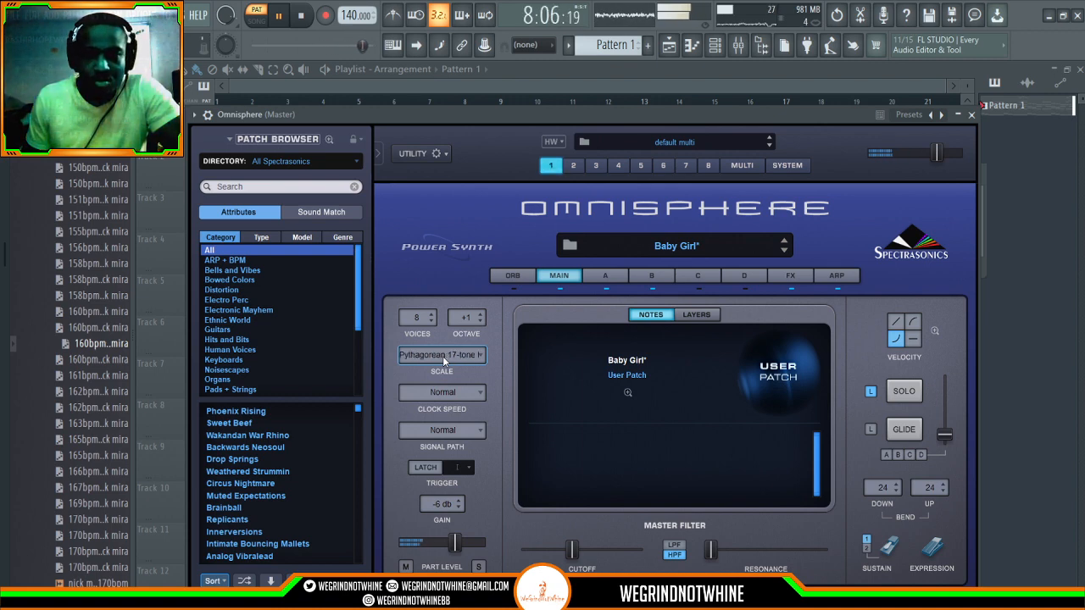
{"action": "scroll", "coordinate": [443, 356], "scroll_direction": "down", "scroll_amount": 1}
{"action": "scroll", "coordinate": [443, 356], "scroll_direction": "down", "scroll_amount": 1}
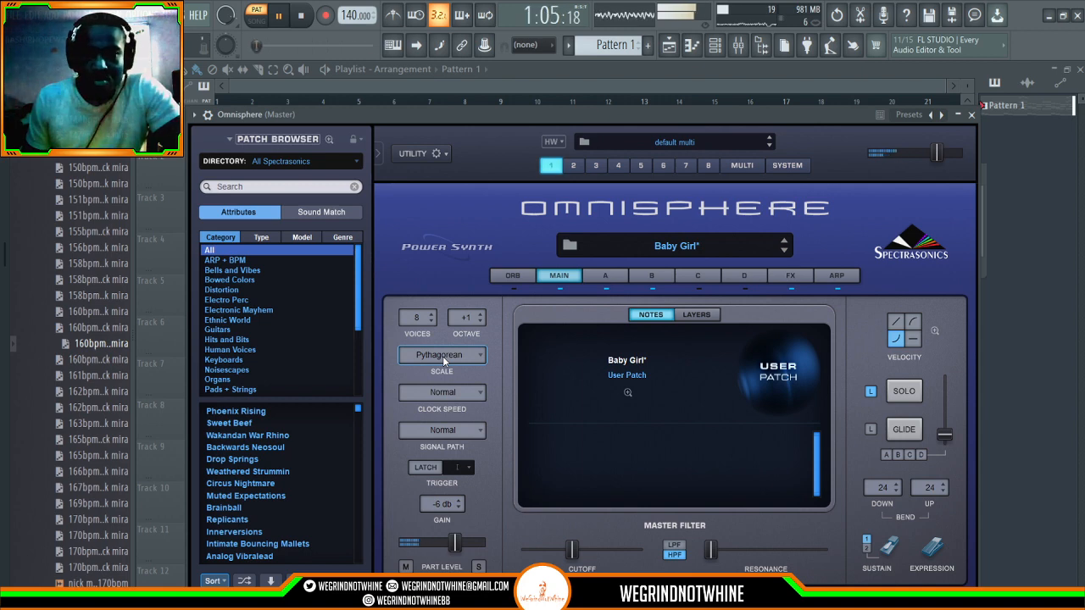
Step: Audition further scales on the looping pattern, from Bottlecap Zimbira, Dark Zimbira and Electric MBira through Small Gourd Kalimba to 13-tone and 19-tone
{"action": "scroll", "coordinate": [442, 356], "scroll_direction": "down", "scroll_amount": 1}
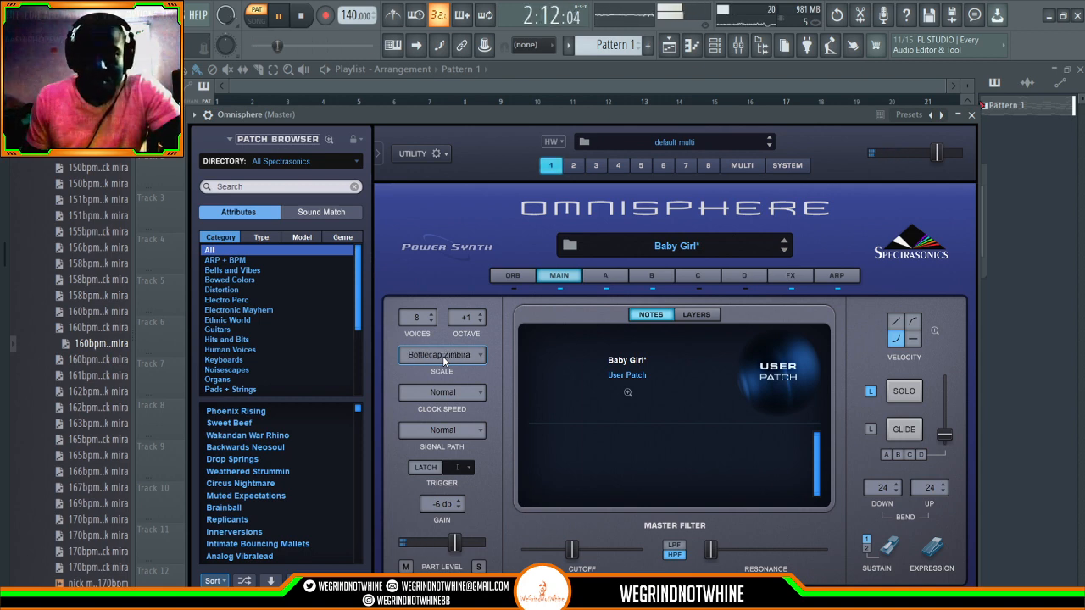
{"action": "scroll", "coordinate": [469, 354], "scroll_direction": "down", "scroll_amount": 1}
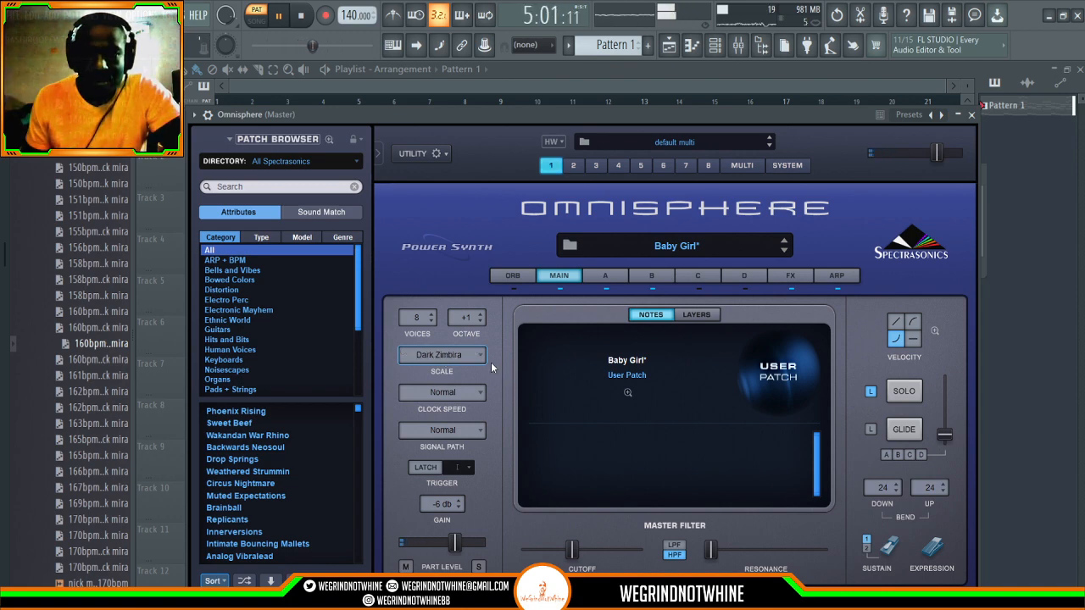
{"action": "scroll", "coordinate": [467, 357], "scroll_direction": "down", "scroll_amount": 1}
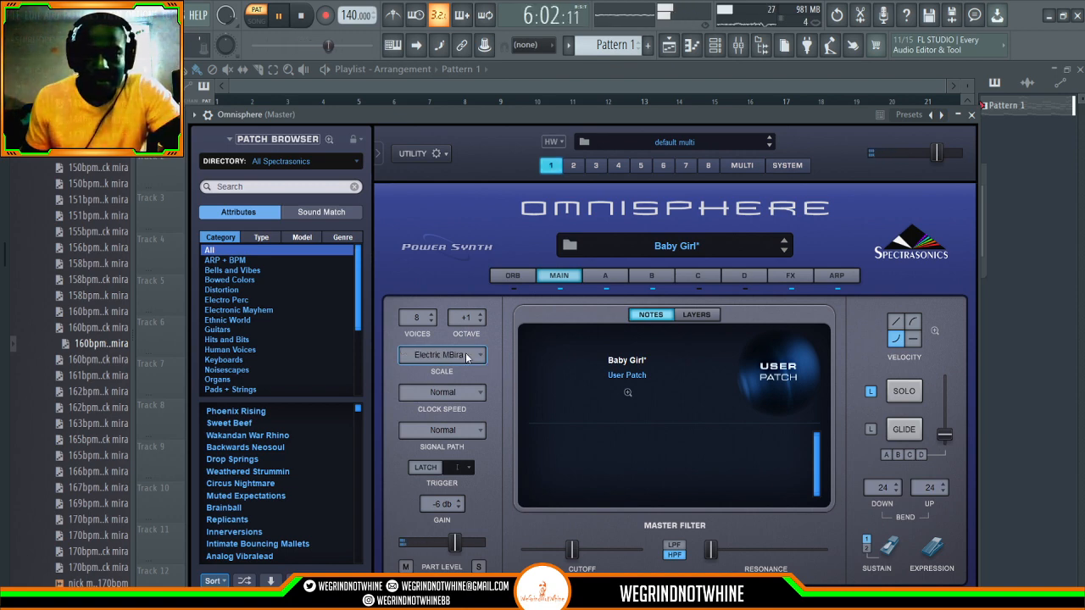
{"action": "scroll", "coordinate": [466, 357], "scroll_direction": "down", "scroll_amount": 2}
{"action": "scroll", "coordinate": [465, 357], "scroll_direction": "down", "scroll_amount": 1}
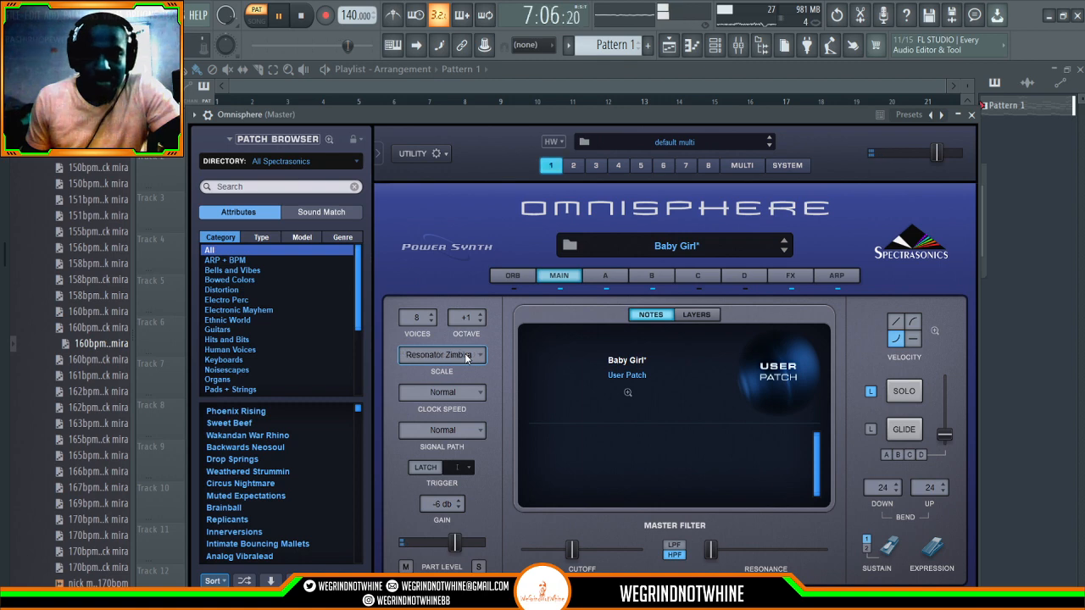
{"action": "scroll", "coordinate": [466, 357], "scroll_direction": "down", "scroll_amount": 1}
{"action": "scroll", "coordinate": [466, 357], "scroll_direction": "down", "scroll_amount": 2}
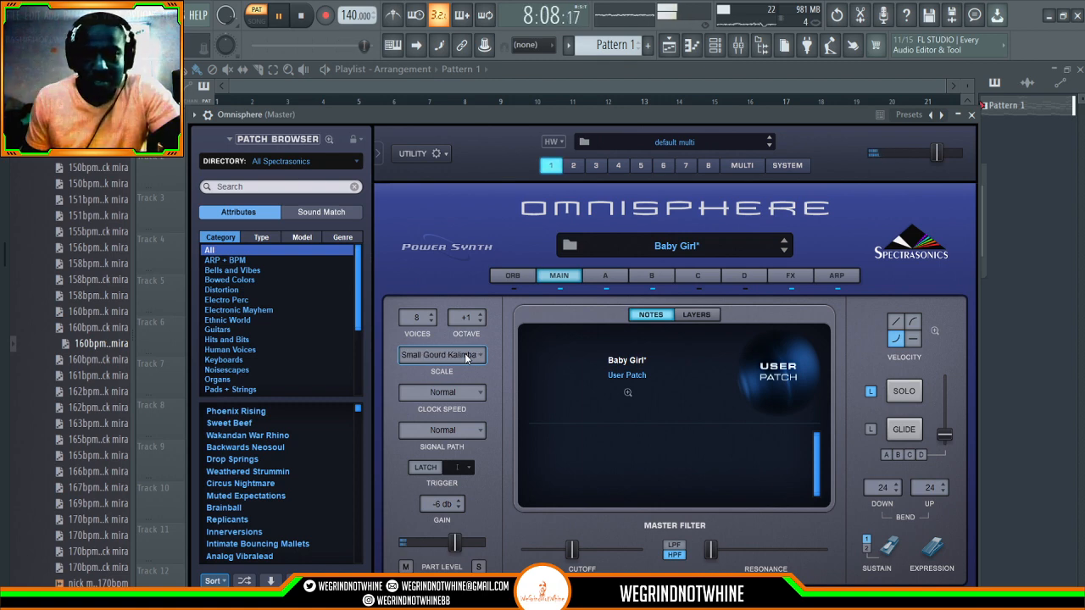
{"action": "scroll", "coordinate": [465, 357], "scroll_direction": "down", "scroll_amount": 2}
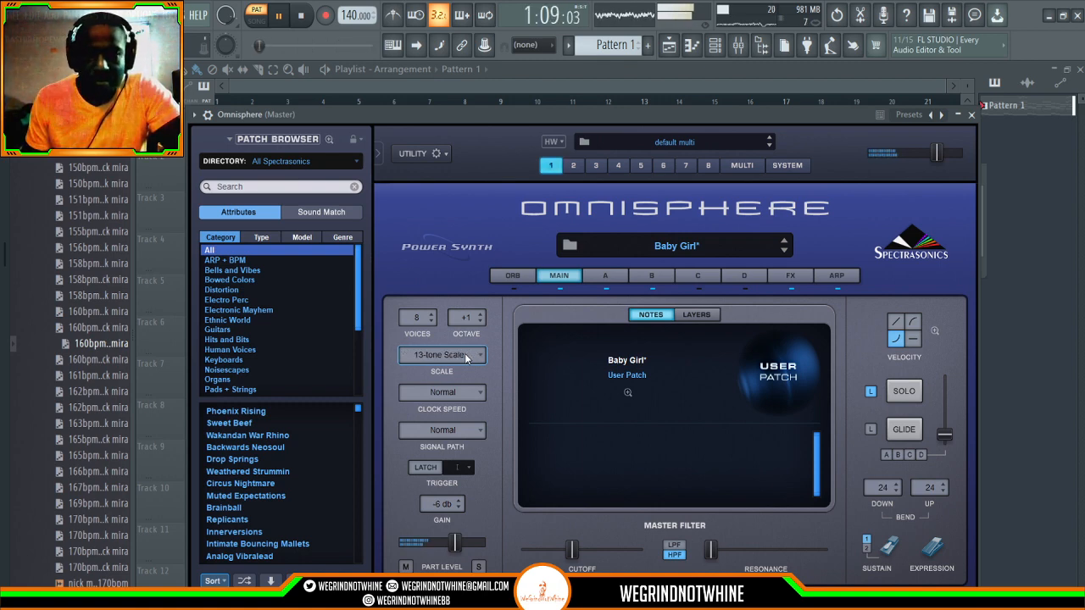
{"action": "key", "text": "space"}
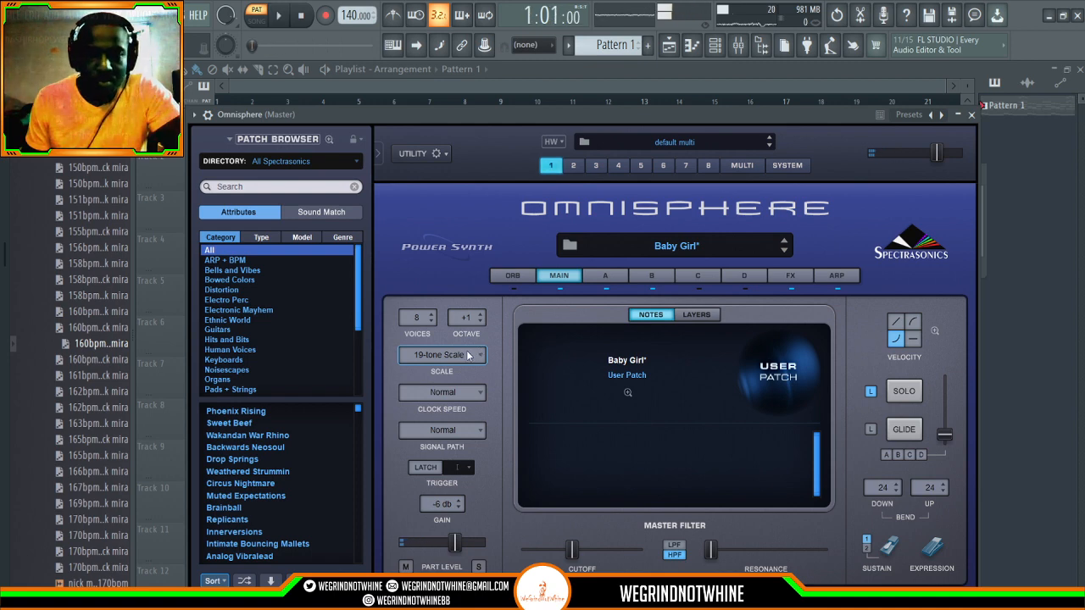
Step: Set the patch's scale back to Equal Temperament and briefly play the pattern
{"action": "left_click", "coordinate": [514, 449]}
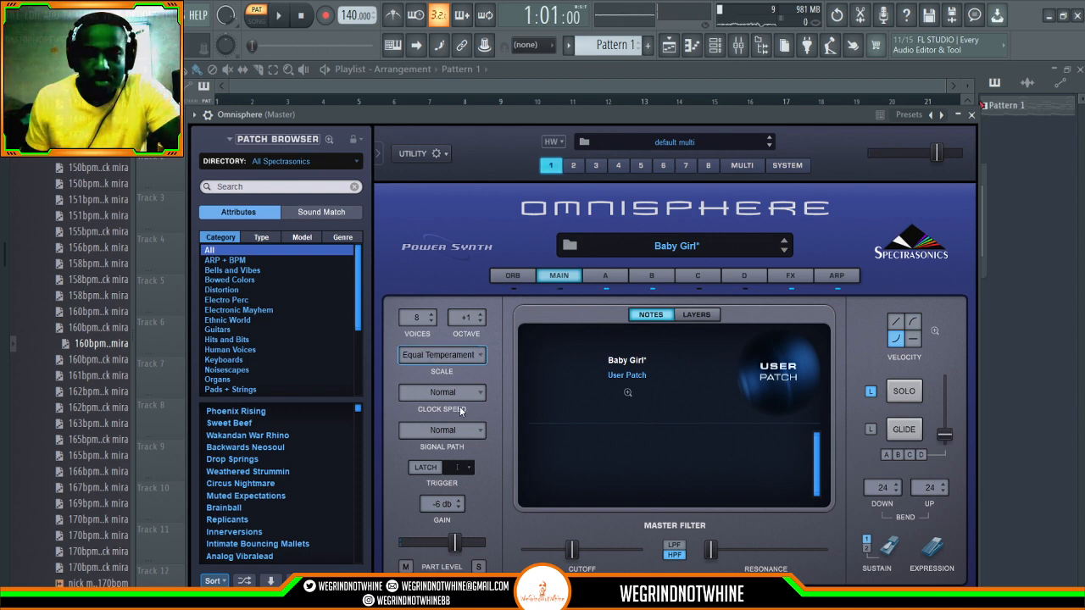
{"action": "key", "text": "space"}
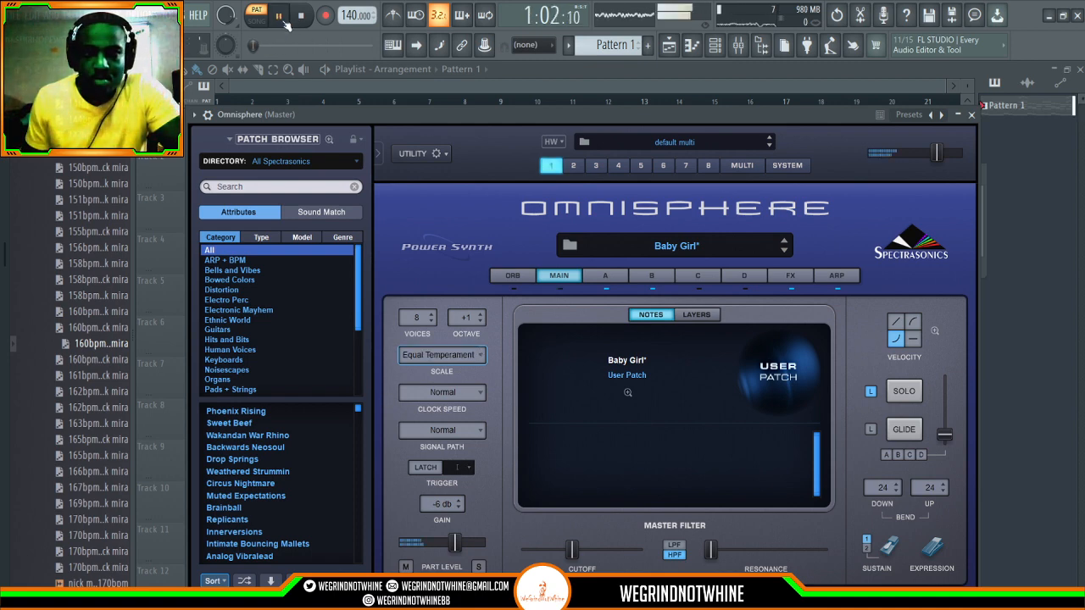
{"action": "key", "text": "space"}
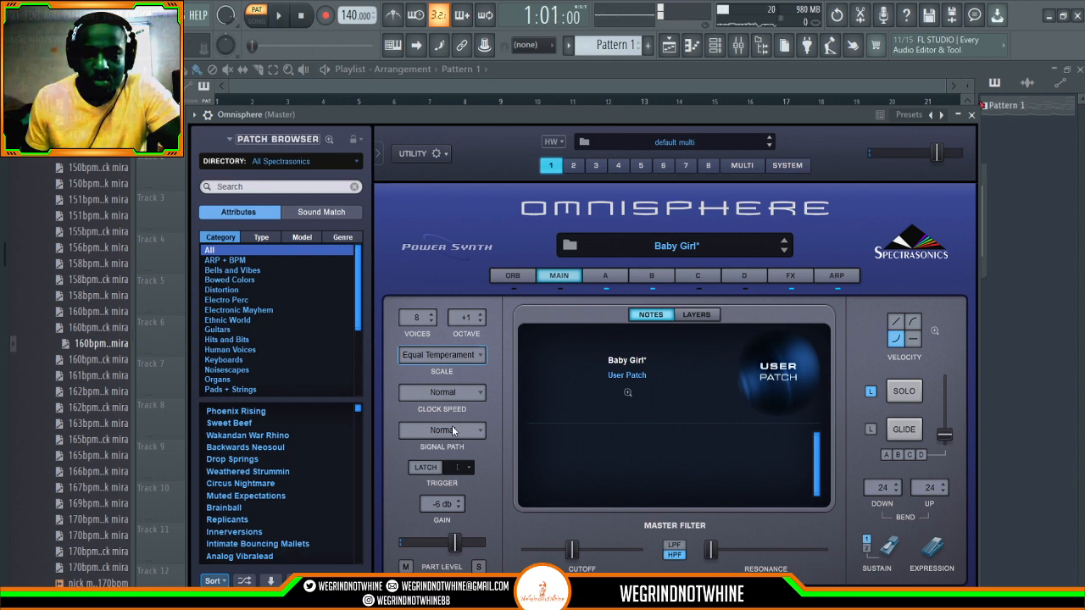
Step: Set the patch's clock speed to Half and listen to the pattern with it
{"action": "left_click", "coordinate": [452, 431]}
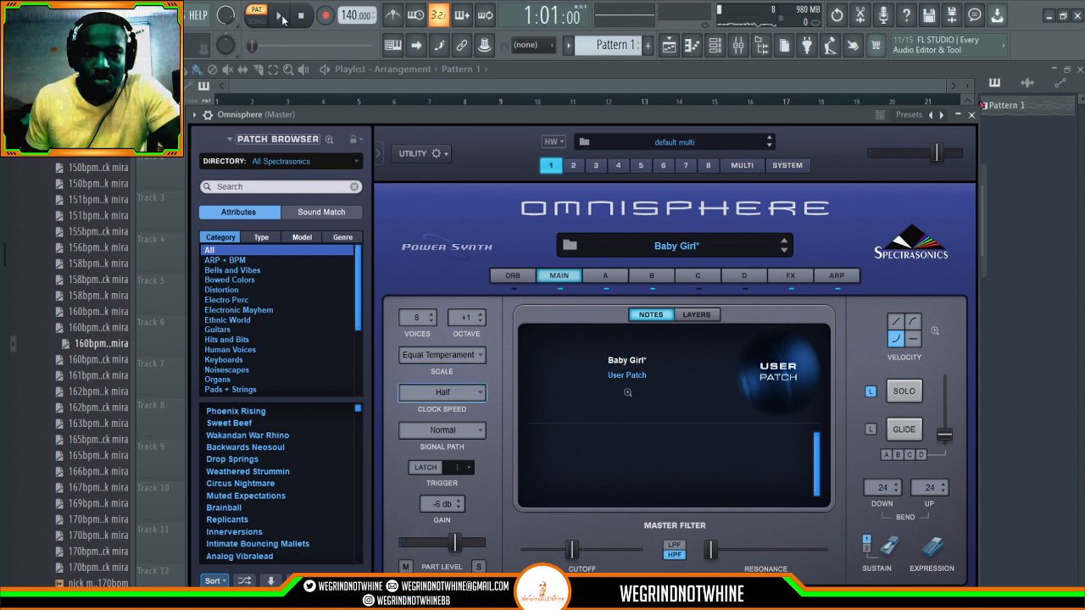
{"action": "key", "text": "space"}
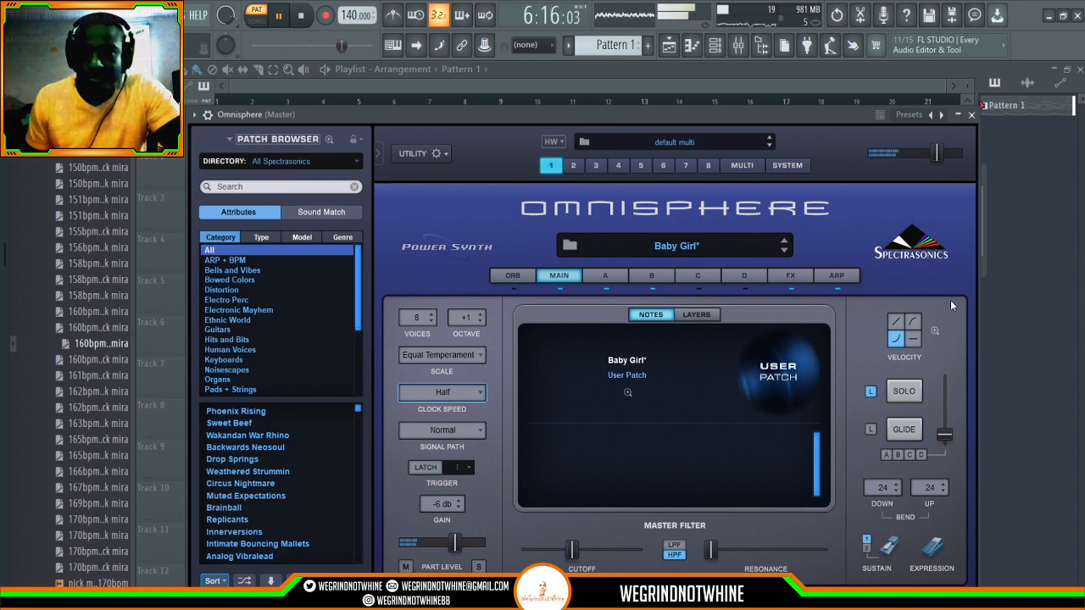
{"action": "key", "text": "space"}
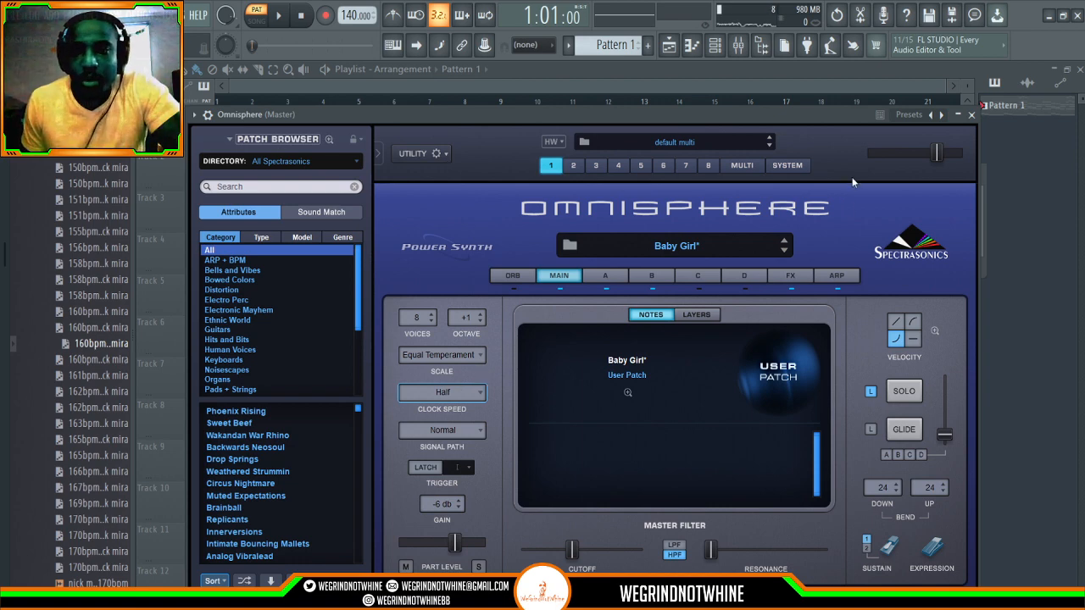
Step: Turn on glide for layers A and B and raise the glide amount slightly during playback, ending back on layer B
{"action": "key", "text": "space"}
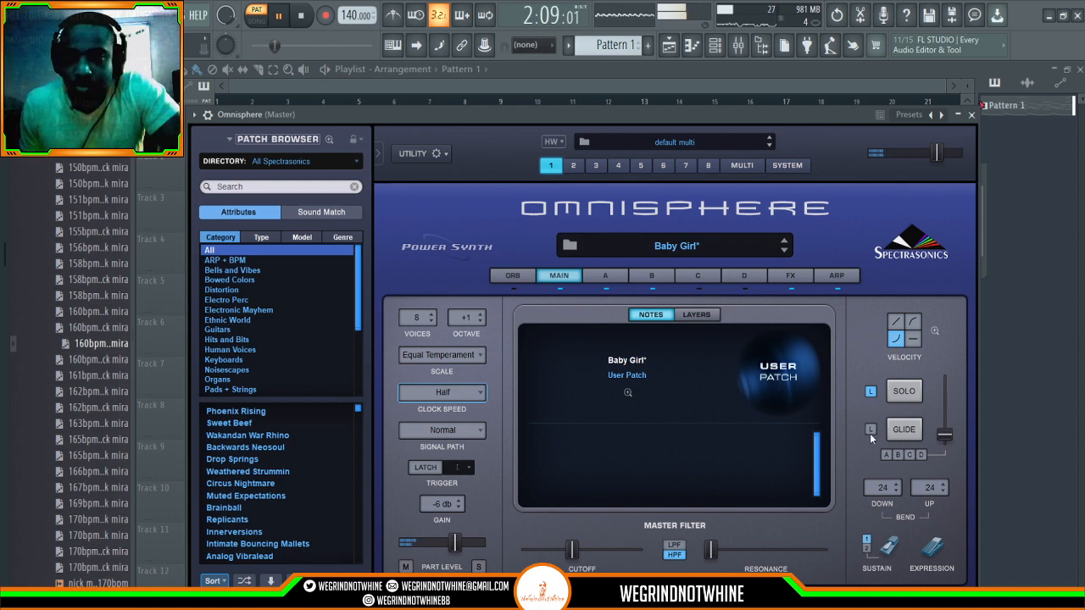
{"action": "left_click", "coordinate": [913, 431]}
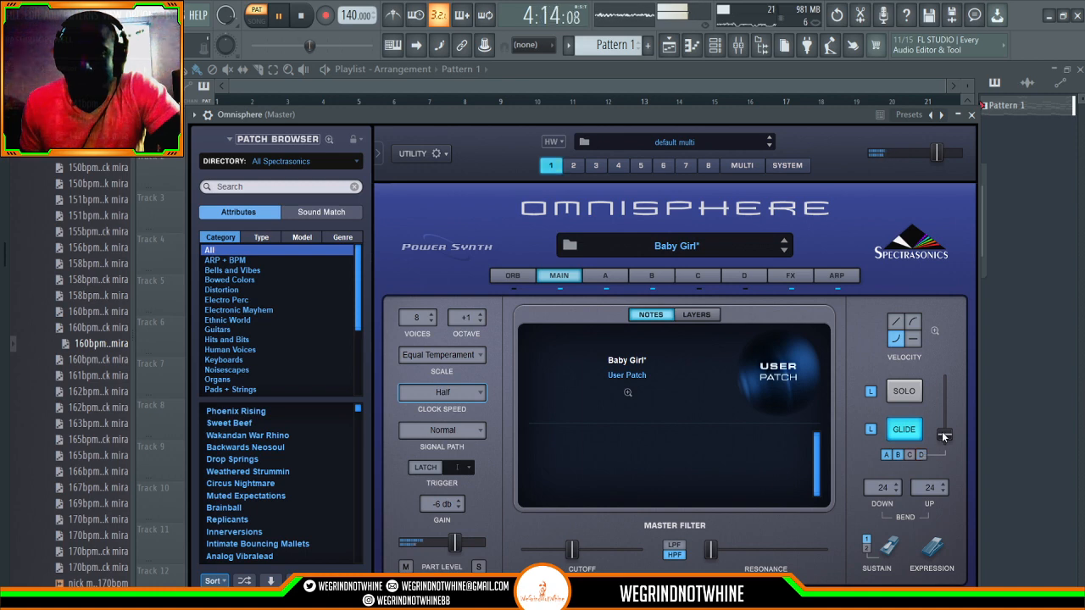
{"action": "left_click_drag", "start_coordinate": [943, 435], "coordinate": [949, 431]}
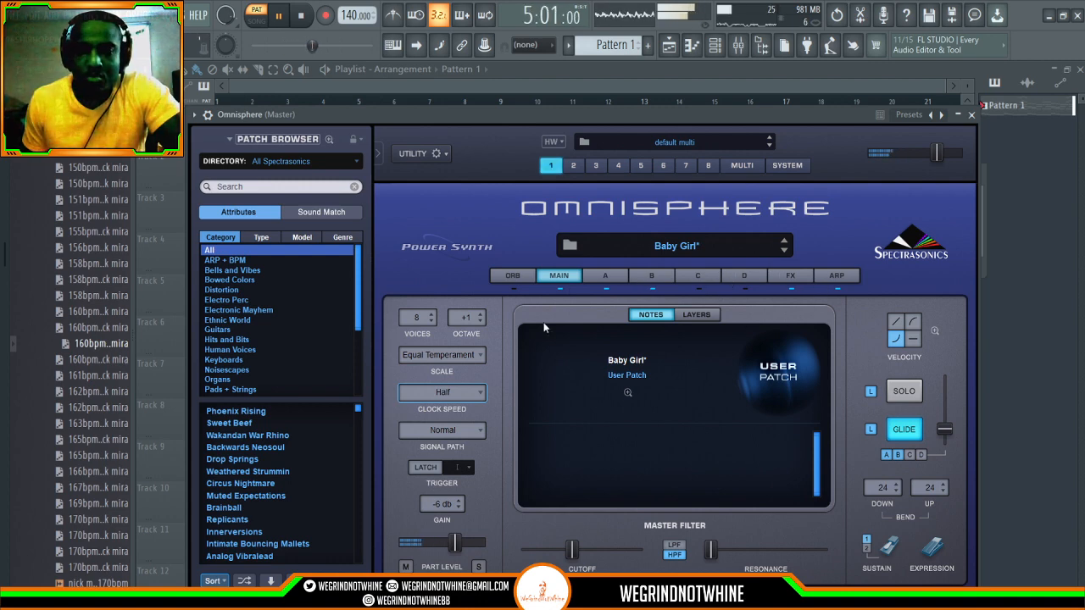
{"action": "left_click", "coordinate": [651, 275]}
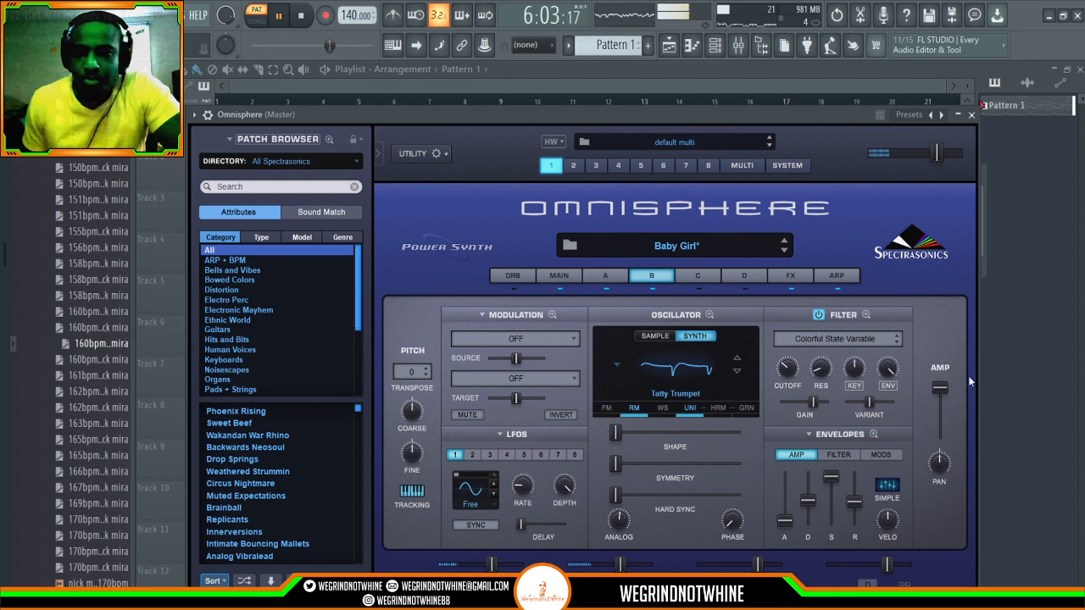
{"action": "key", "text": "space"}
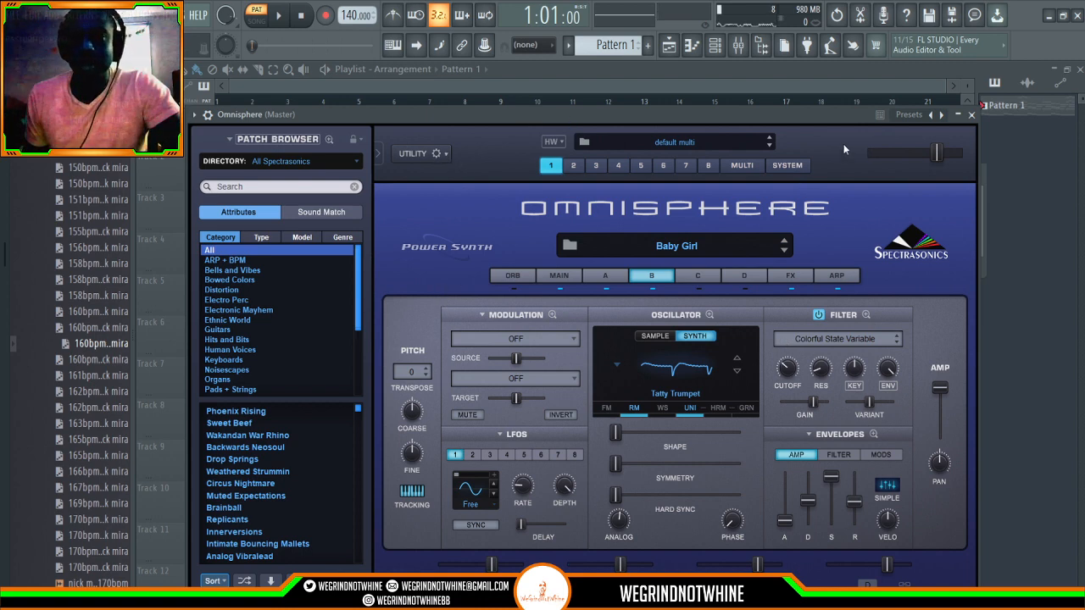
Step: Close the Omnisphere window and reopen the instrument from the channel rack
{"action": "key", "text": "Escape"}
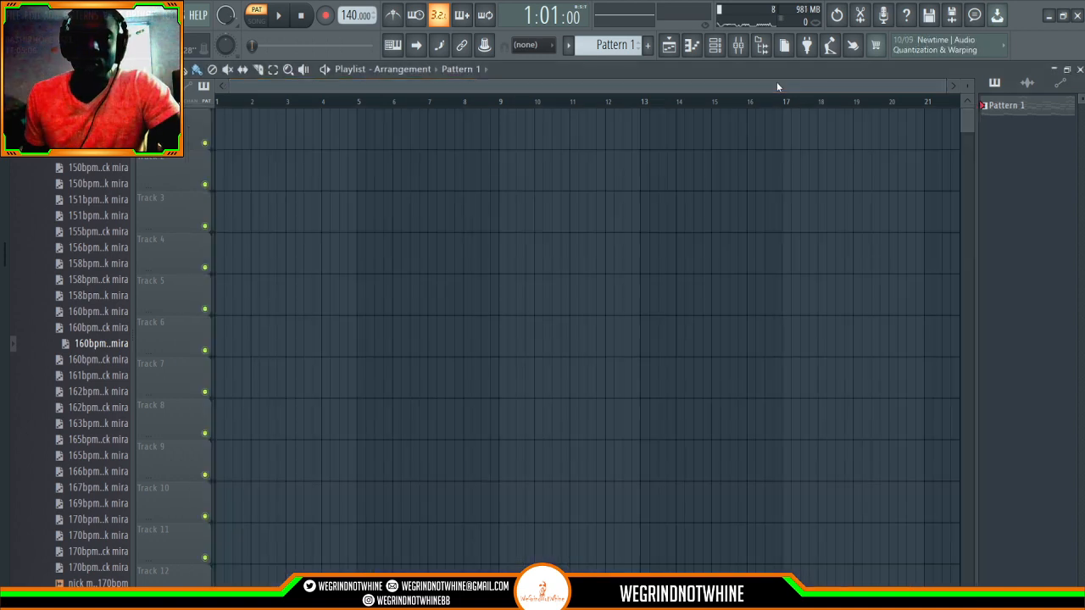
{"action": "left_click", "coordinate": [715, 47]}
{"action": "left_click", "coordinate": [715, 47]}
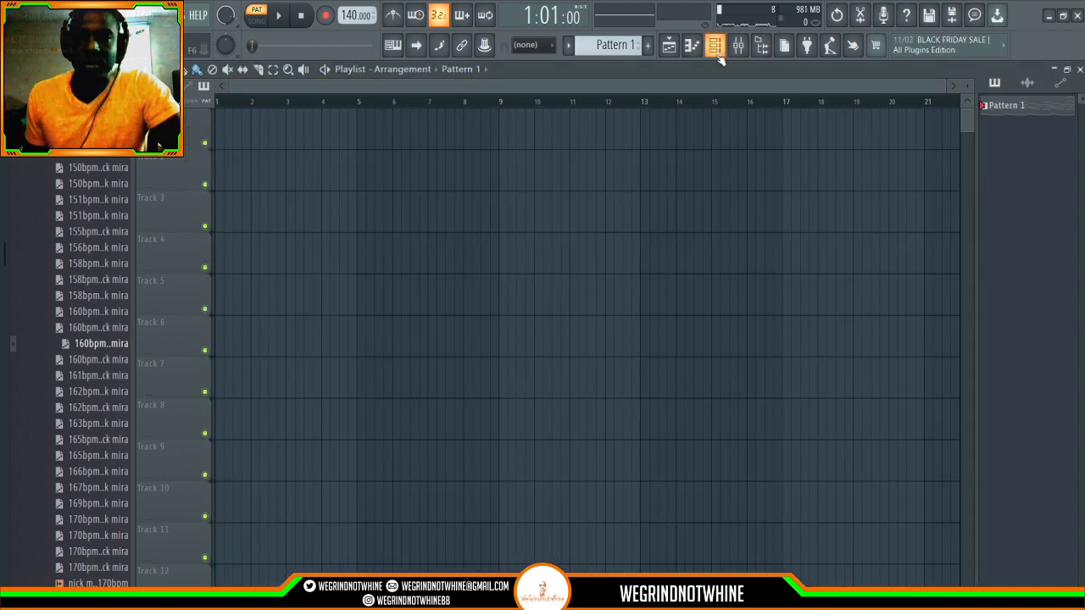
{"action": "left_click", "coordinate": [716, 47]}
{"action": "left_click", "coordinate": [411, 237]}
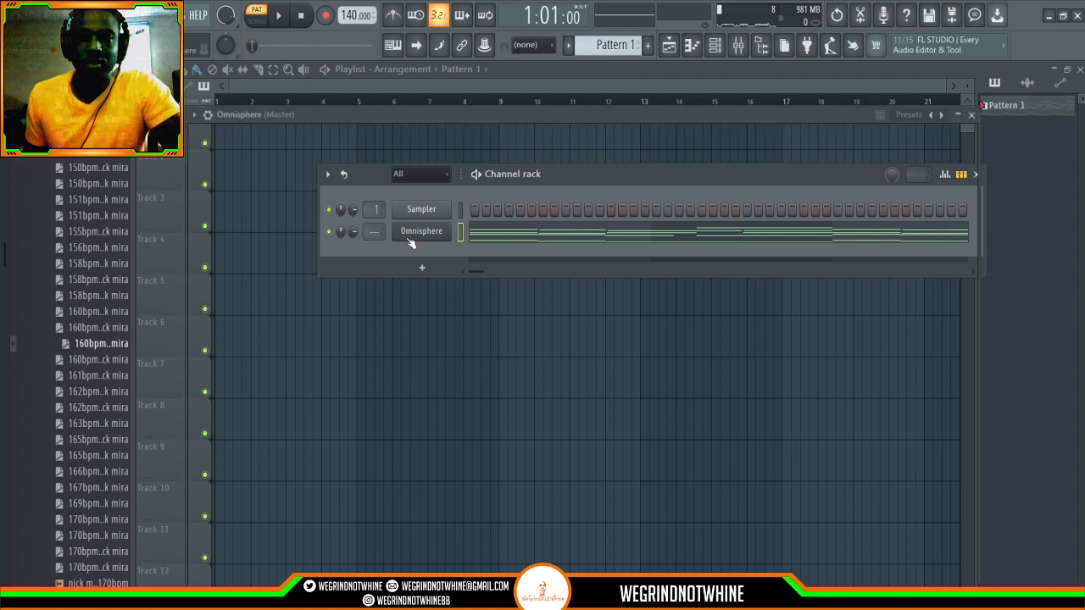
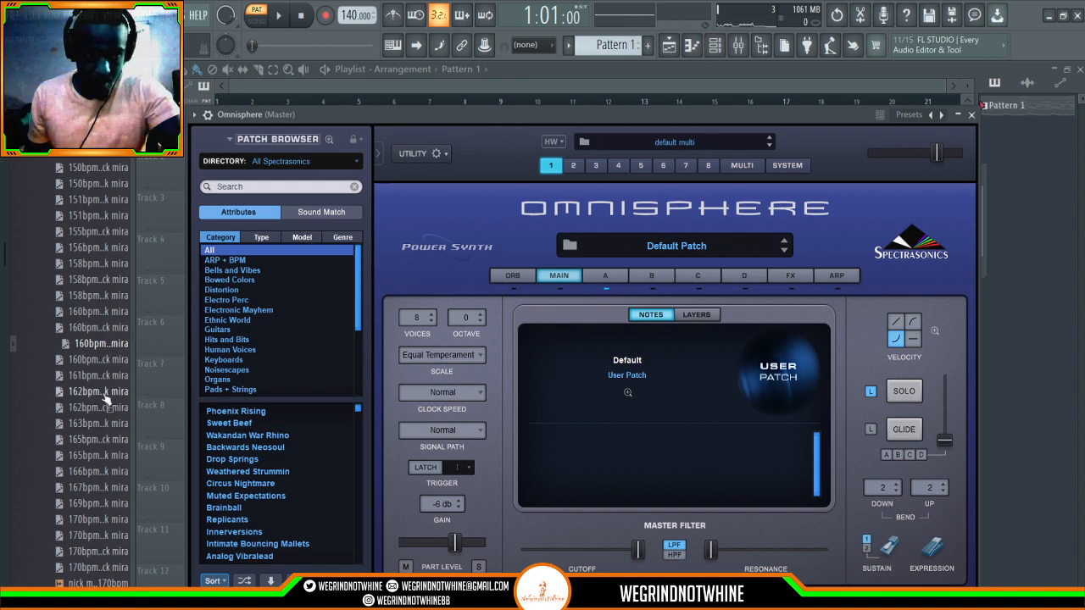
Step: Load the 166bpm melody file from the browser into the Omnisphere channel and play it with the Default Patch
{"action": "left_click", "coordinate": [715, 45]}
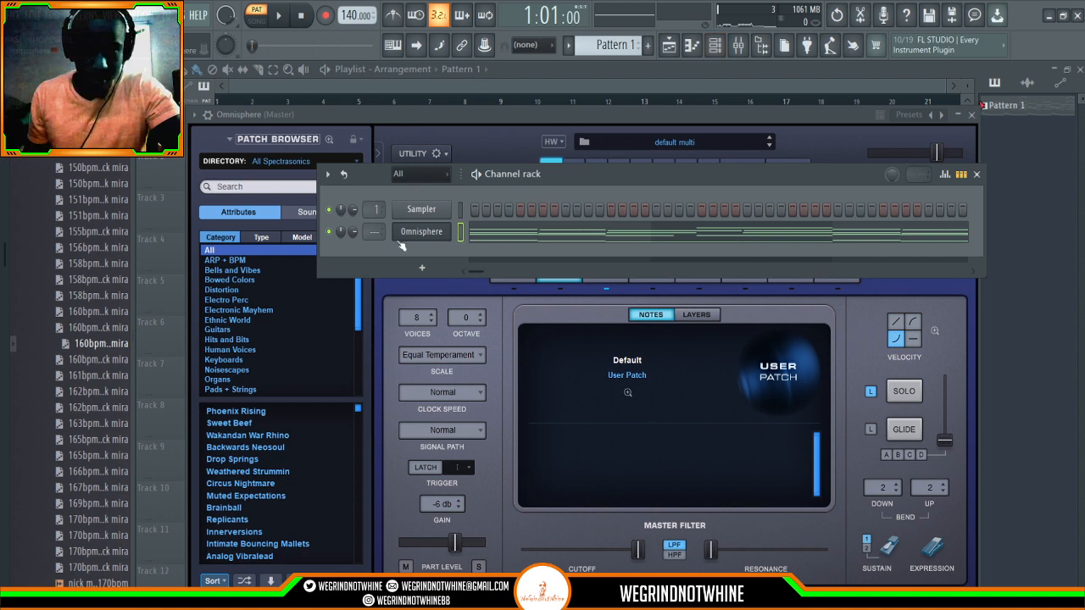
{"action": "scroll", "coordinate": [59, 392], "scroll_direction": "down", "scroll_amount": 2}
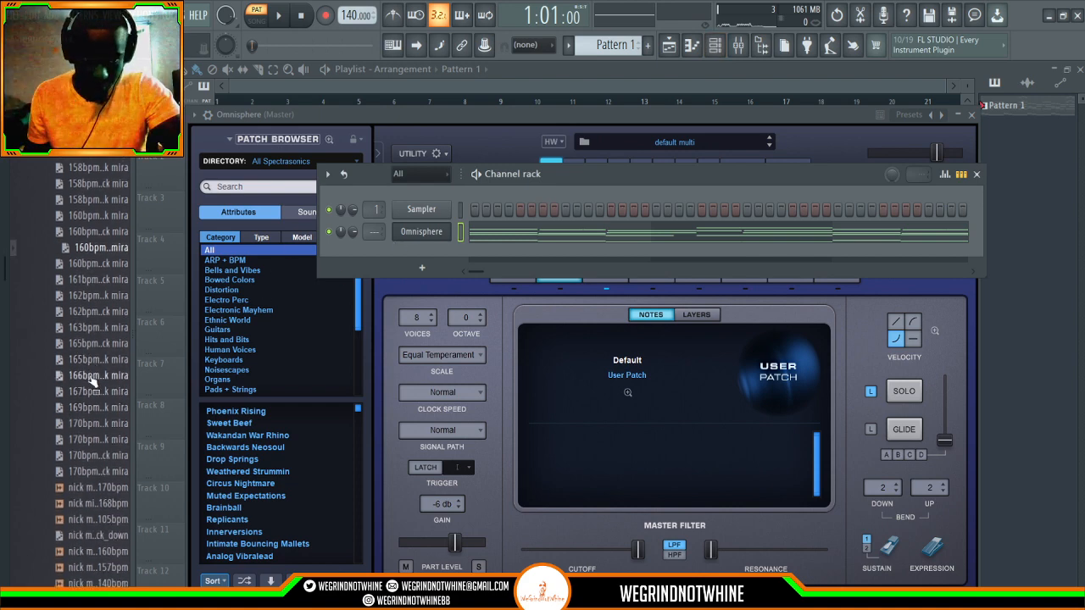
{"action": "left_click", "coordinate": [90, 378]}
{"action": "key", "text": "space"}
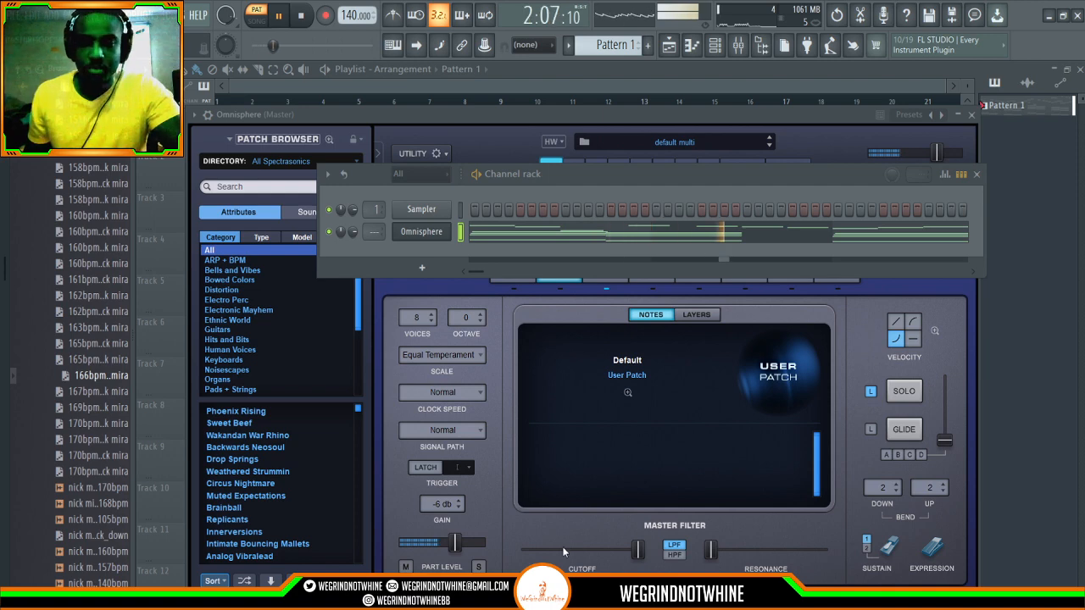
{"action": "key", "text": "space"}
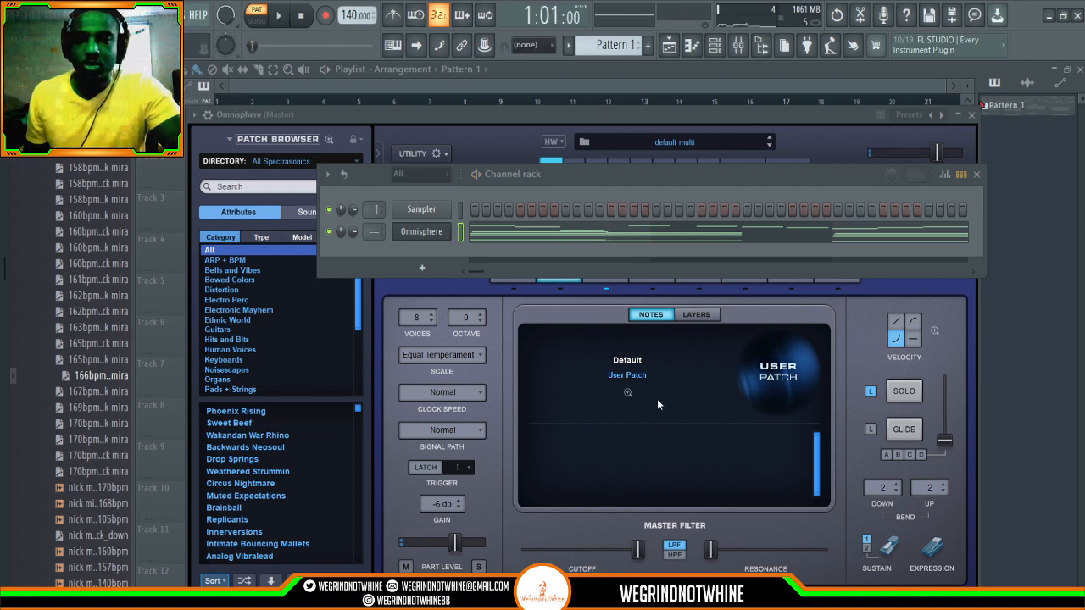
Step: Bring the Omnisphere window in front of the channel rack and briefly open and close its full-size patch browser
{"action": "left_click", "coordinate": [741, 115]}
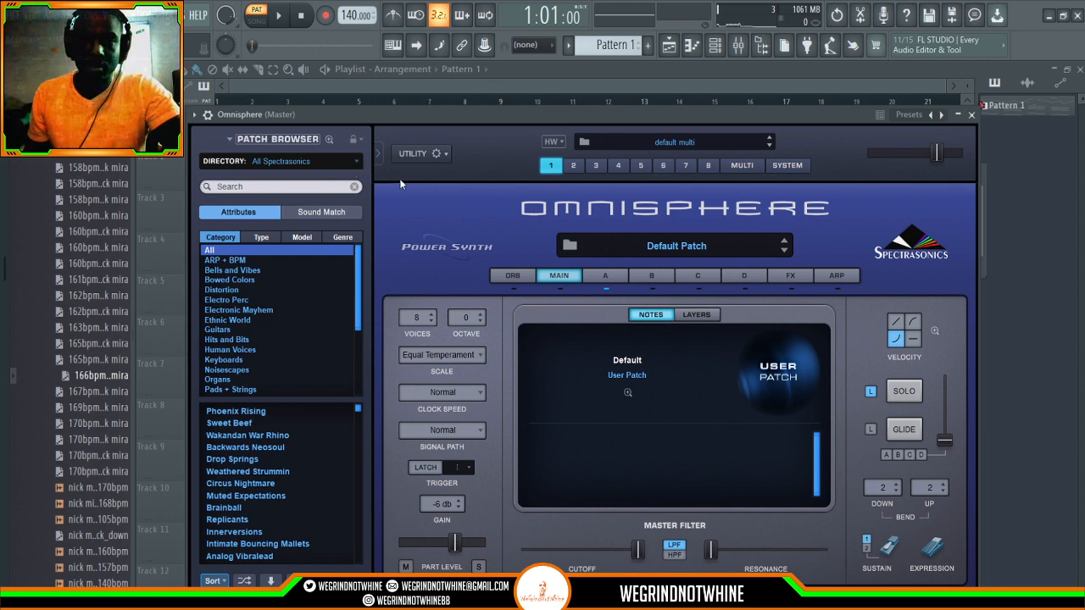
{"action": "left_click", "coordinate": [330, 139]}
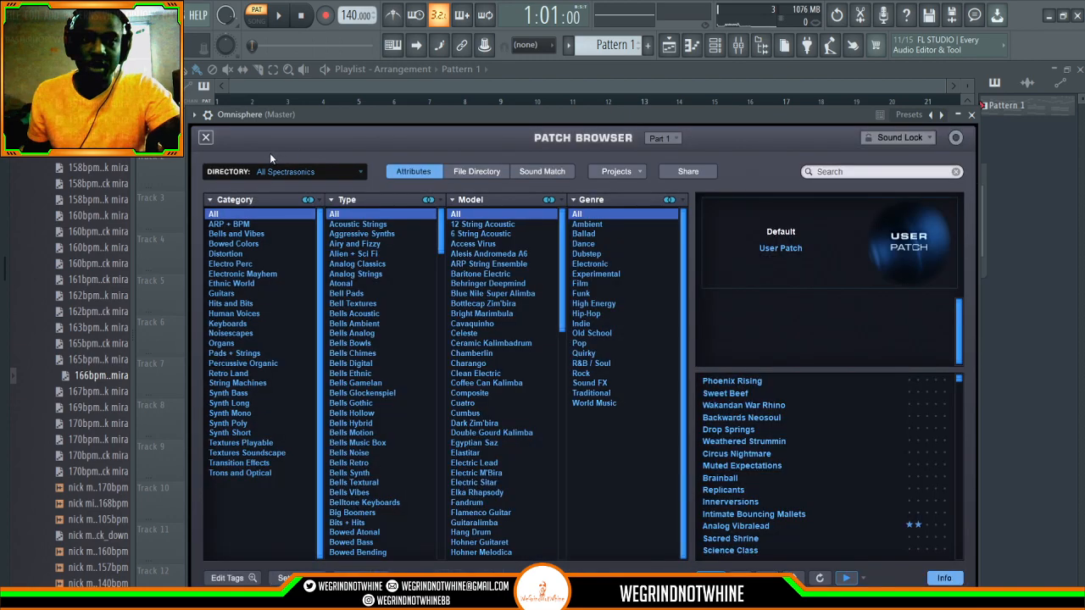
{"action": "left_click", "coordinate": [205, 137]}
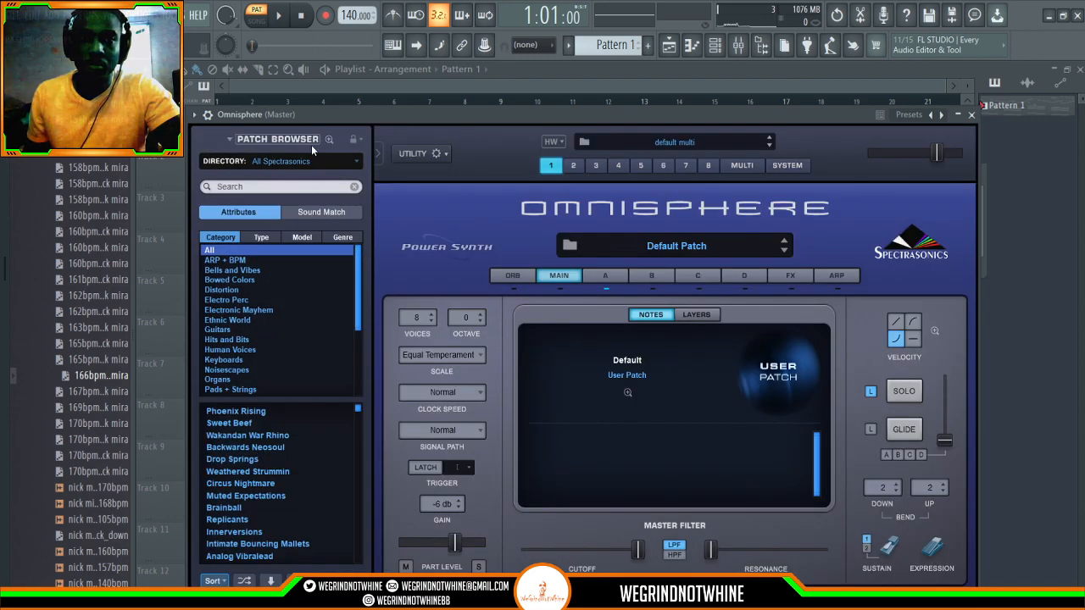
{"action": "left_click", "coordinate": [328, 139]}
{"action": "left_click", "coordinate": [205, 137]}
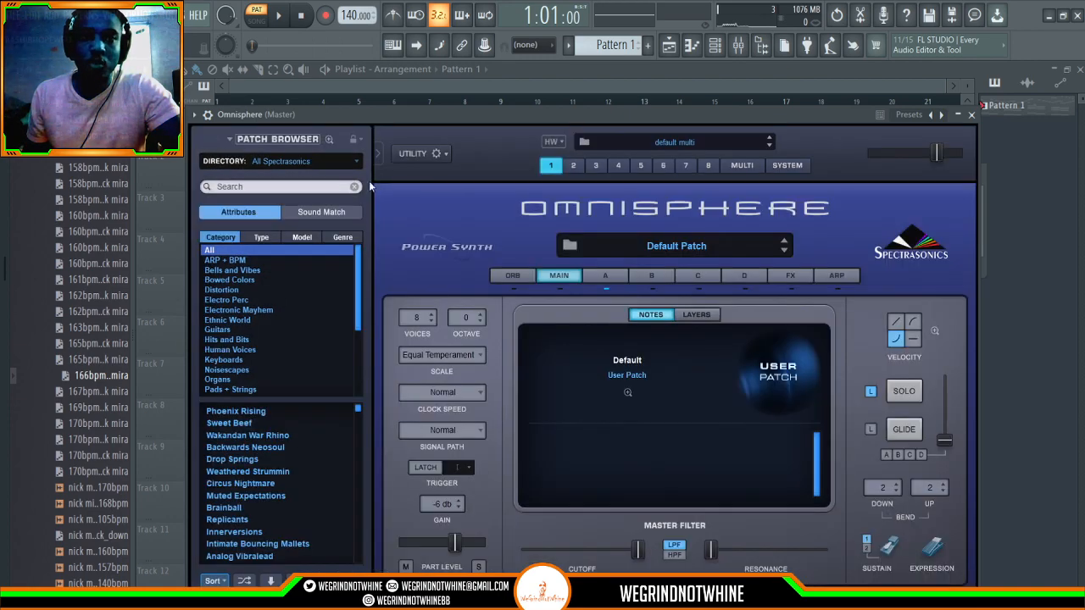
Step: Load Baby Girl from My Custom Sounds in the User directory and listen to the pattern with it
{"action": "left_click", "coordinate": [329, 139]}
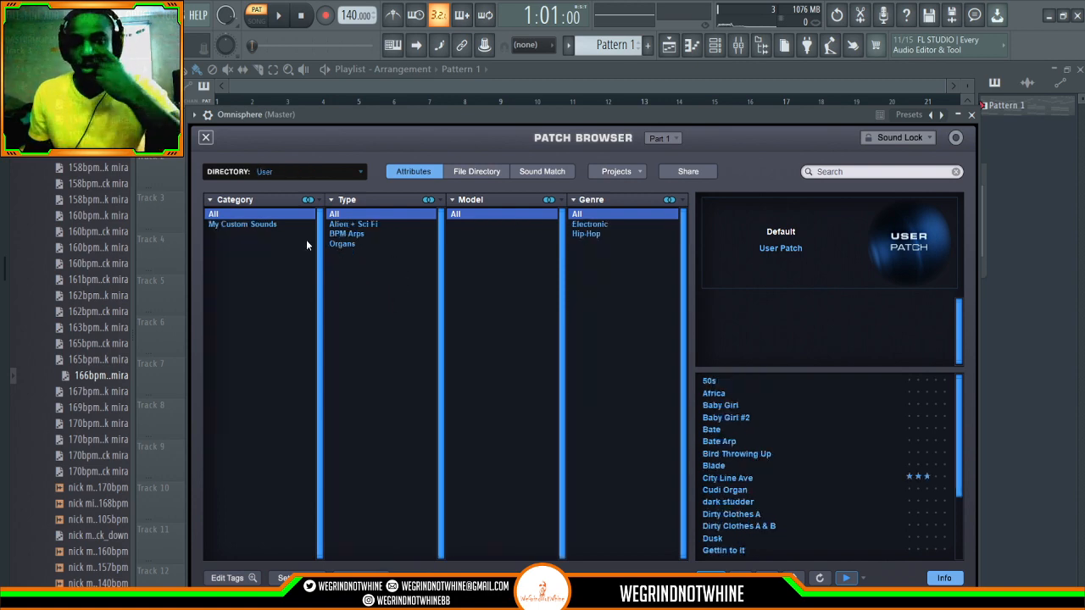
{"action": "left_click", "coordinate": [278, 224]}
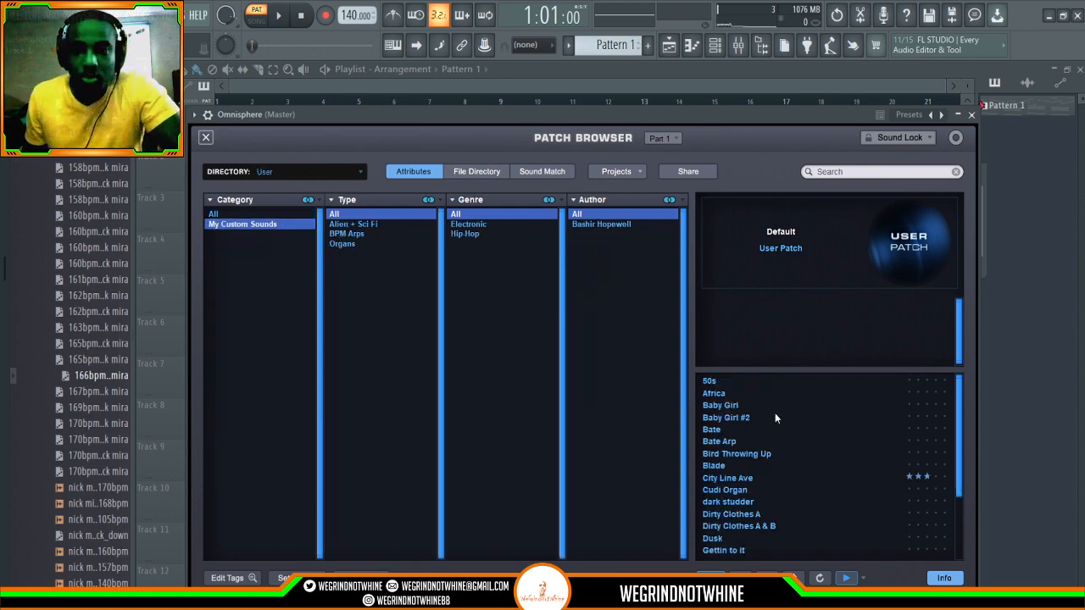
{"action": "left_click", "coordinate": [736, 405]}
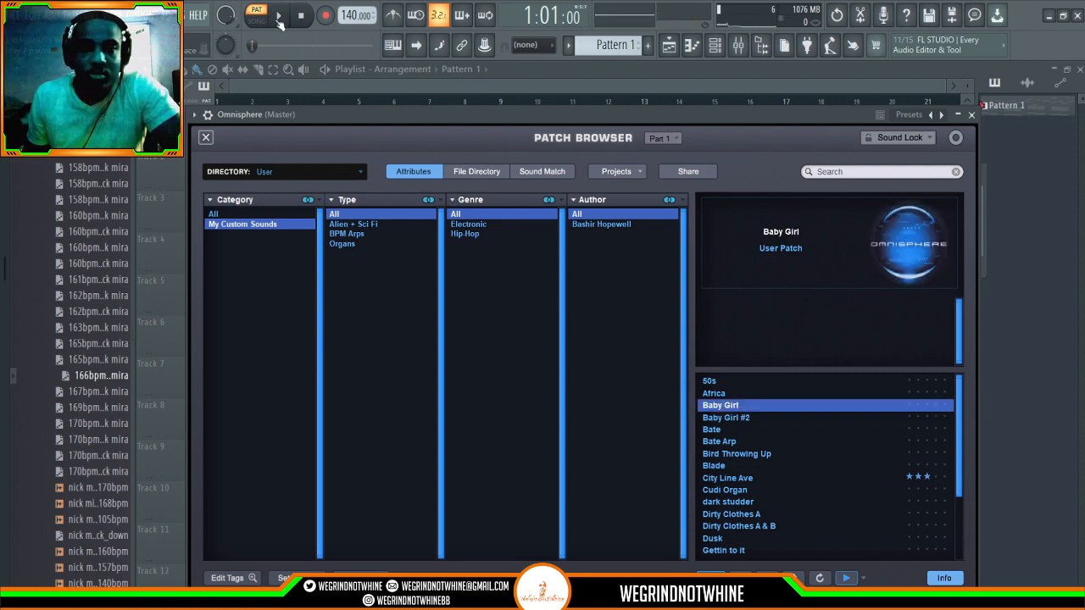
{"action": "left_click", "coordinate": [279, 17]}
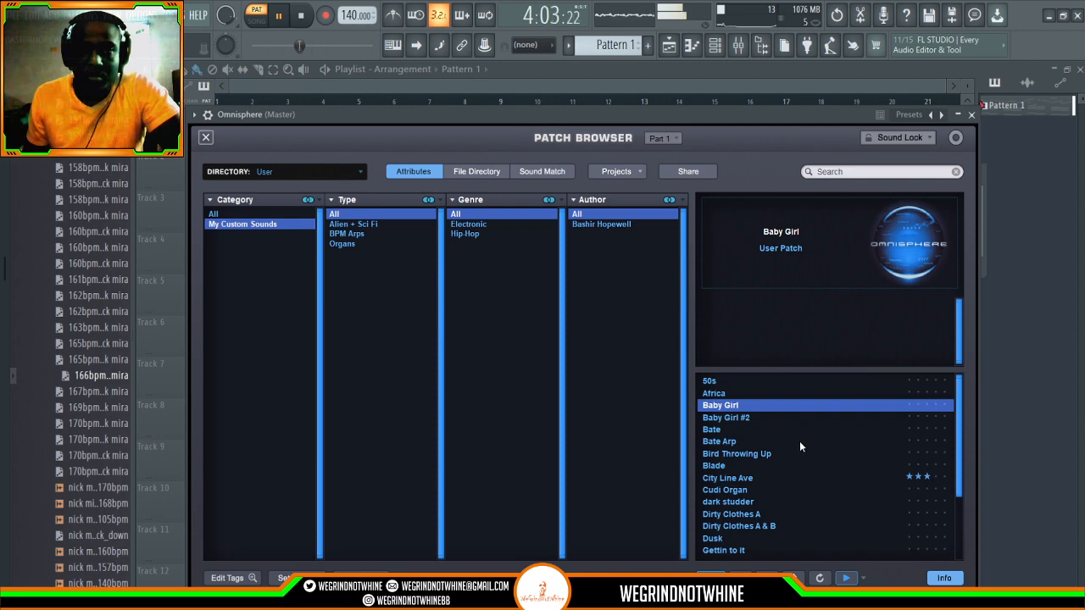
{"action": "key", "text": "space"}
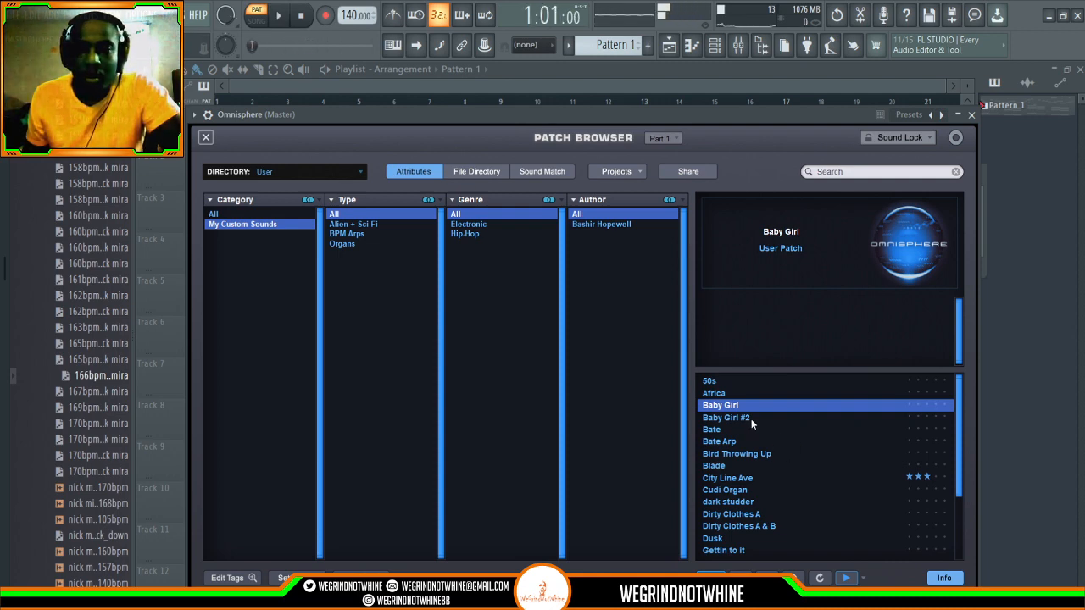
Step: Load Baby Girl #2, listen to the pattern with it, and close the full-size patch browser
{"action": "left_click", "coordinate": [770, 419]}
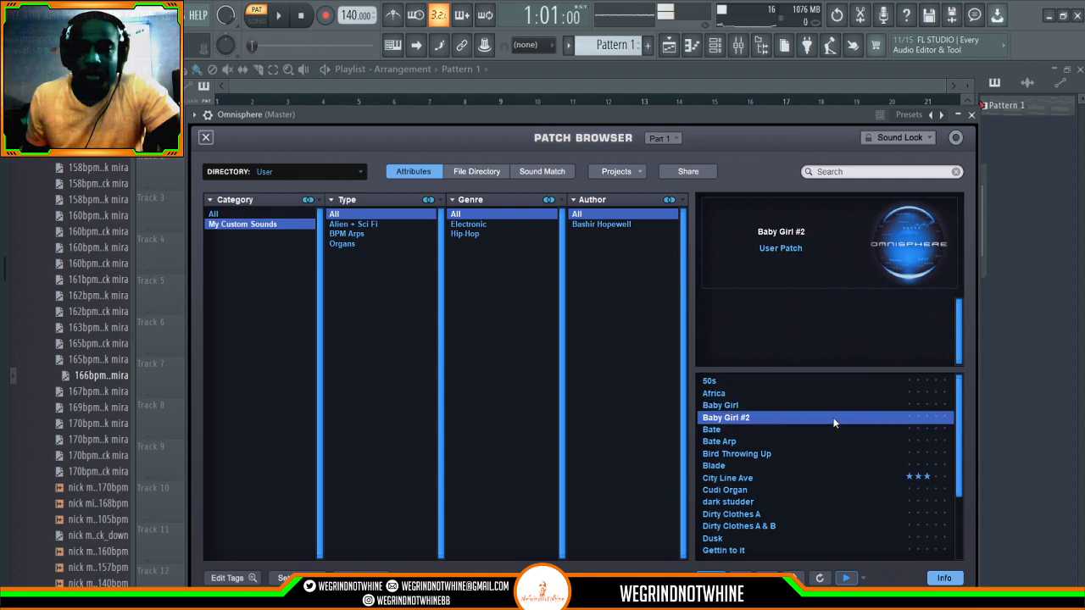
{"action": "key", "text": "space"}
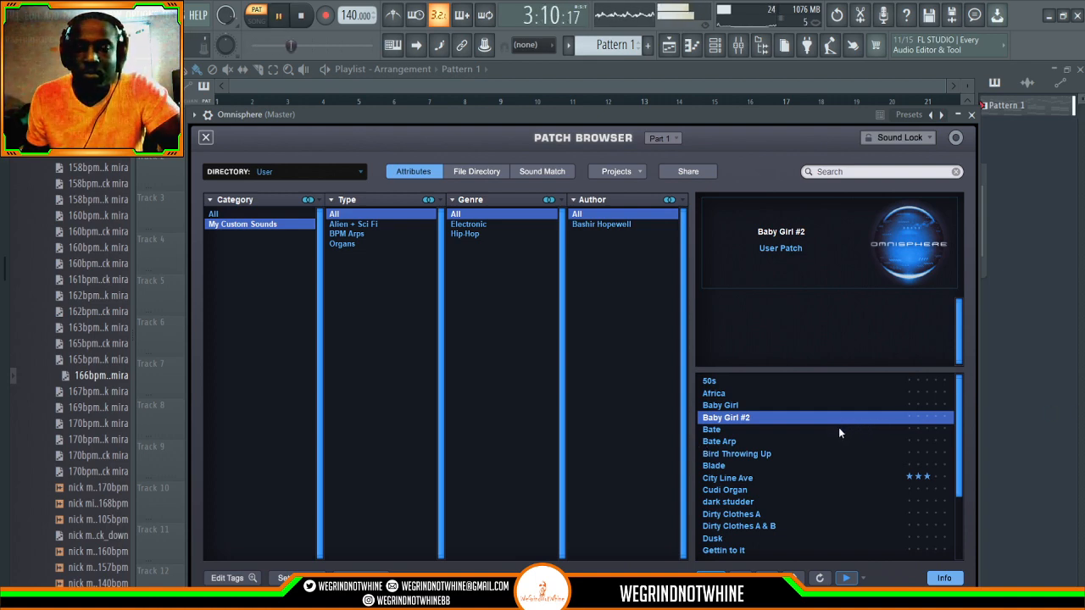
{"action": "left_click", "coordinate": [301, 17]}
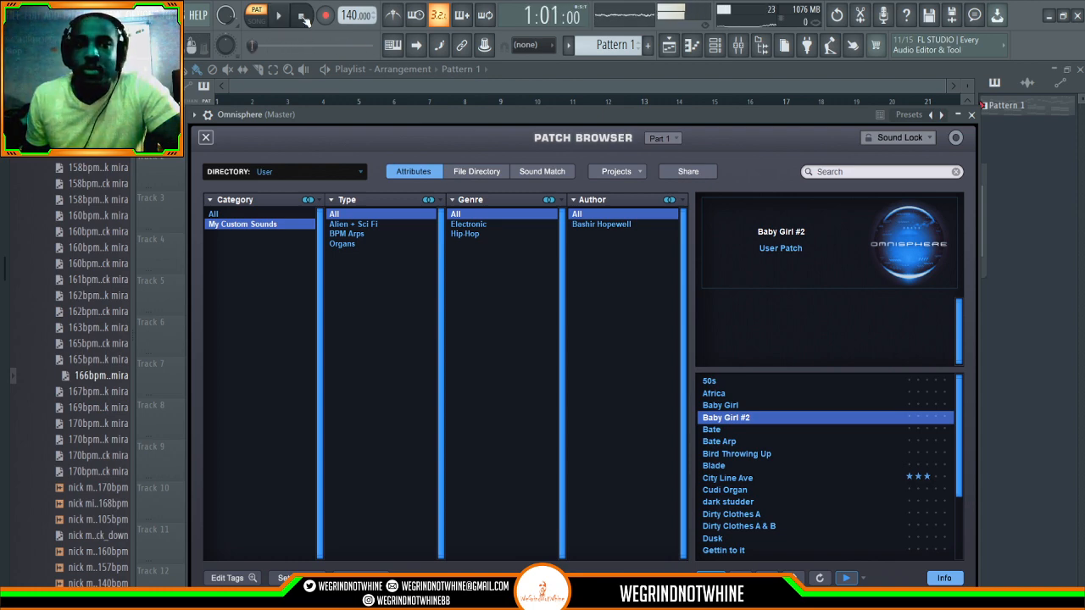
{"action": "left_click", "coordinate": [206, 138]}
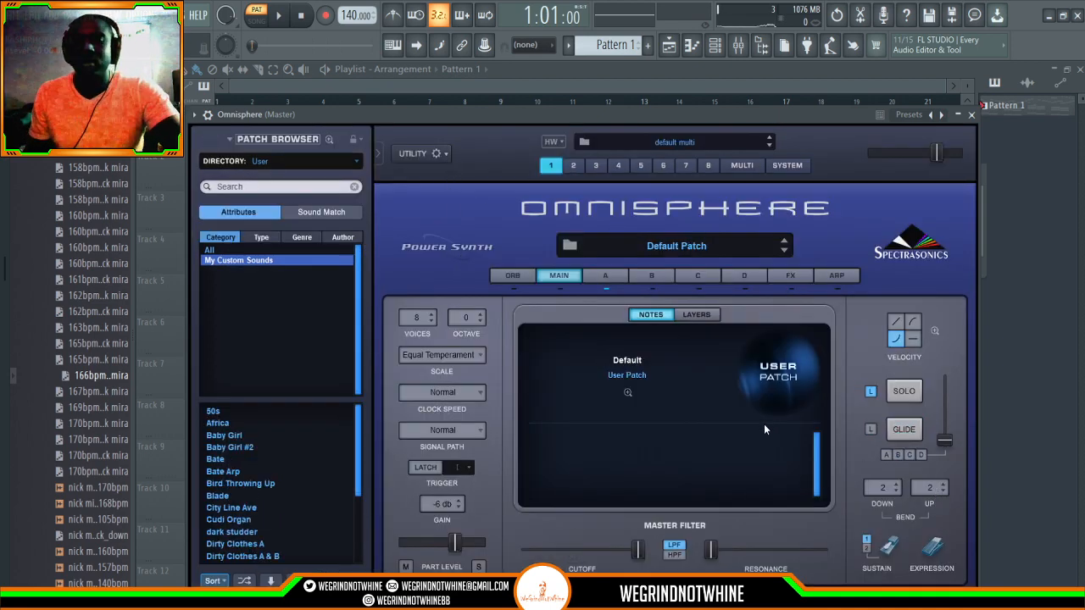
Step: With the pattern playing, set layer A's oscillator waveform to Triangle and raise its Shape slightly
{"action": "key", "text": "space"}
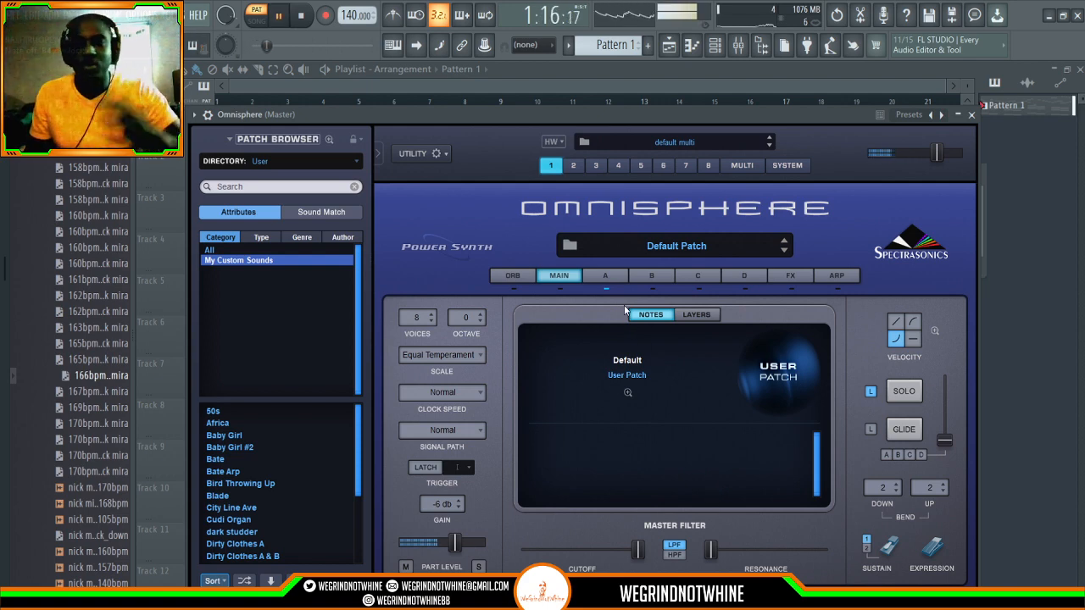
{"action": "left_click", "coordinate": [605, 276]}
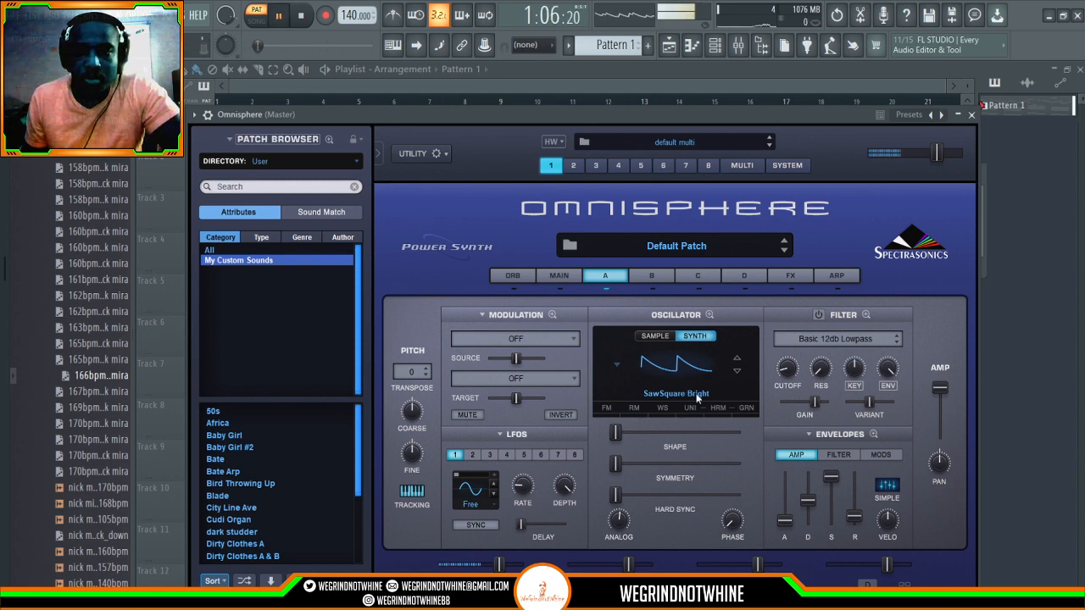
{"action": "left_click", "coordinate": [688, 364]}
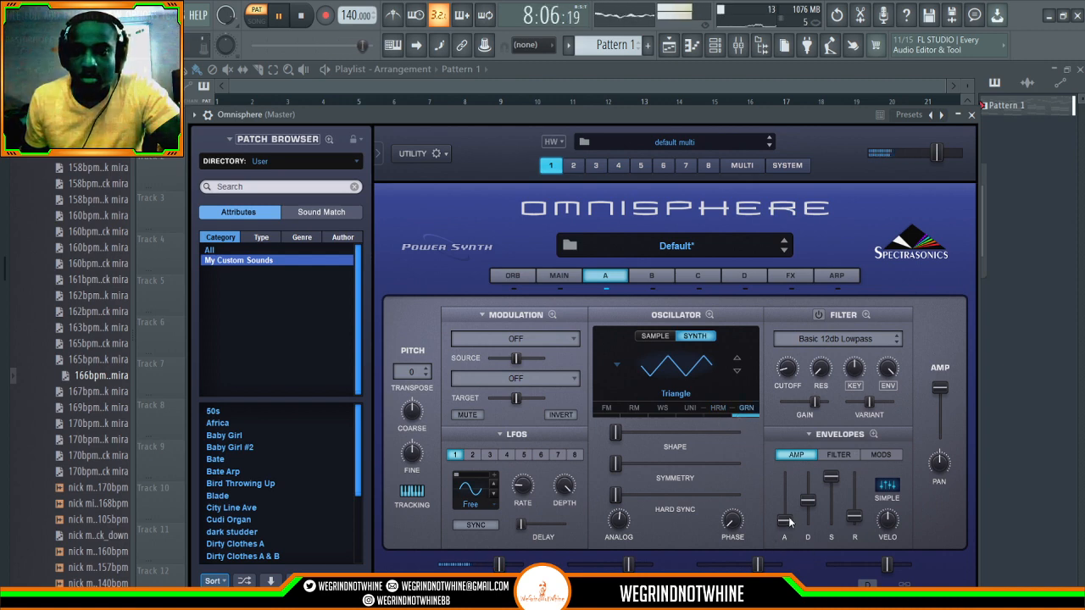
{"action": "mouse_move", "coordinate": [617, 434]}
{"action": "left_mouse_down"}
{"action": "mouse_move", "coordinate": [665, 450]}
{"action": "mouse_move", "coordinate": [636, 445]}
{"action": "left_mouse_up"}
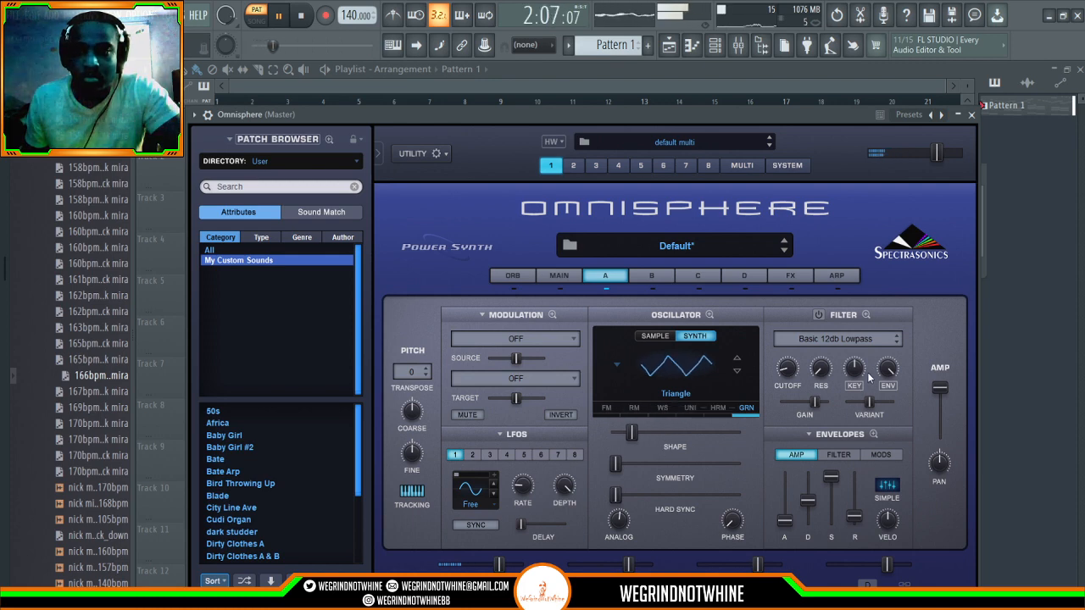
Step: Turn on layer A's filter and set its type to LPF Warm 12db
{"action": "left_click", "coordinate": [817, 314]}
{"action": "scroll", "coordinate": [825, 338], "scroll_direction": "down", "scroll_amount": 3}
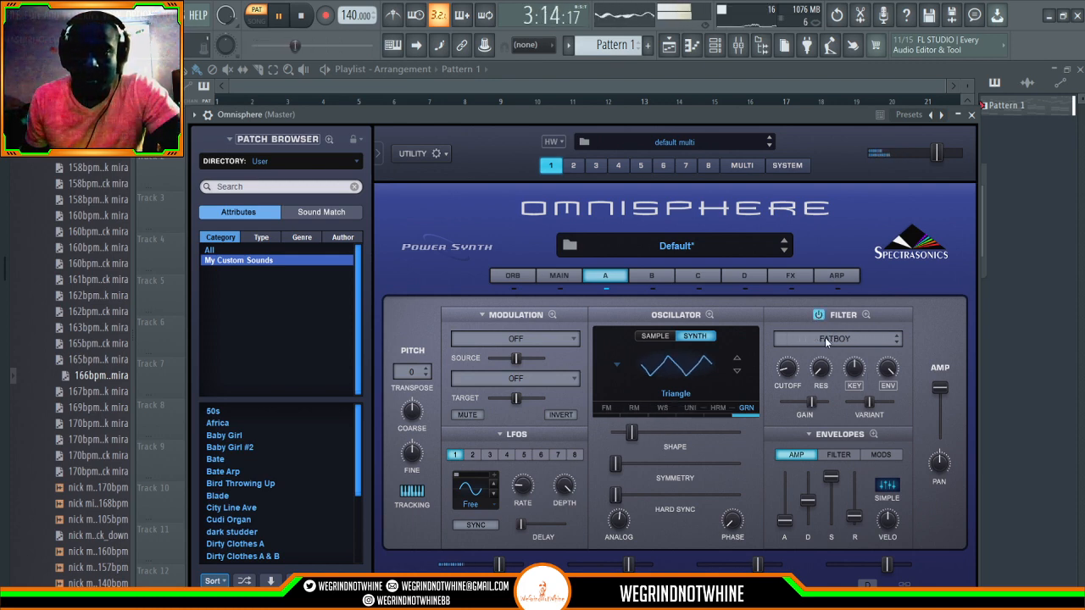
{"action": "scroll", "coordinate": [827, 340], "scroll_direction": "down", "scroll_amount": 3}
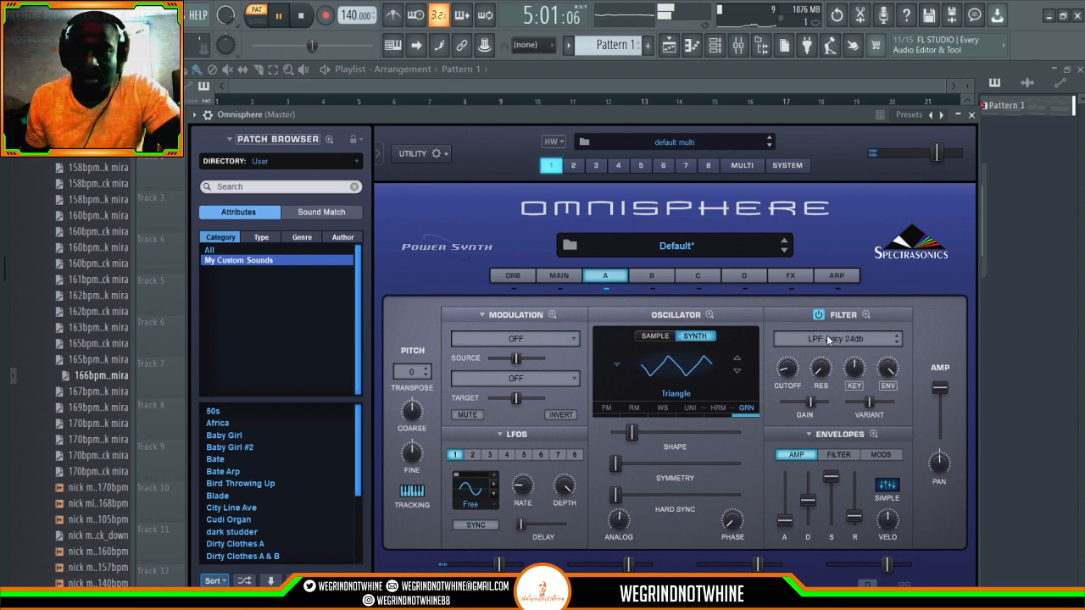
{"action": "scroll", "coordinate": [828, 340], "scroll_direction": "down", "scroll_amount": 2}
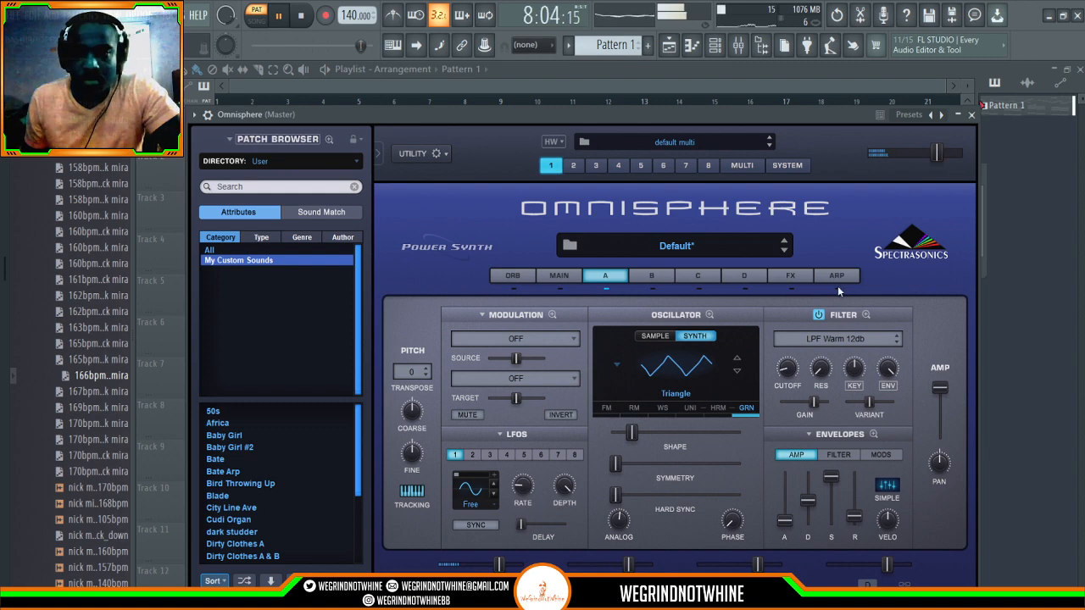
Step: Add a Pro-Verb with slightly raised mix and a Brit-Vox amp to layer B's effects rack, and stop playback
{"action": "left_click", "coordinate": [790, 275]}
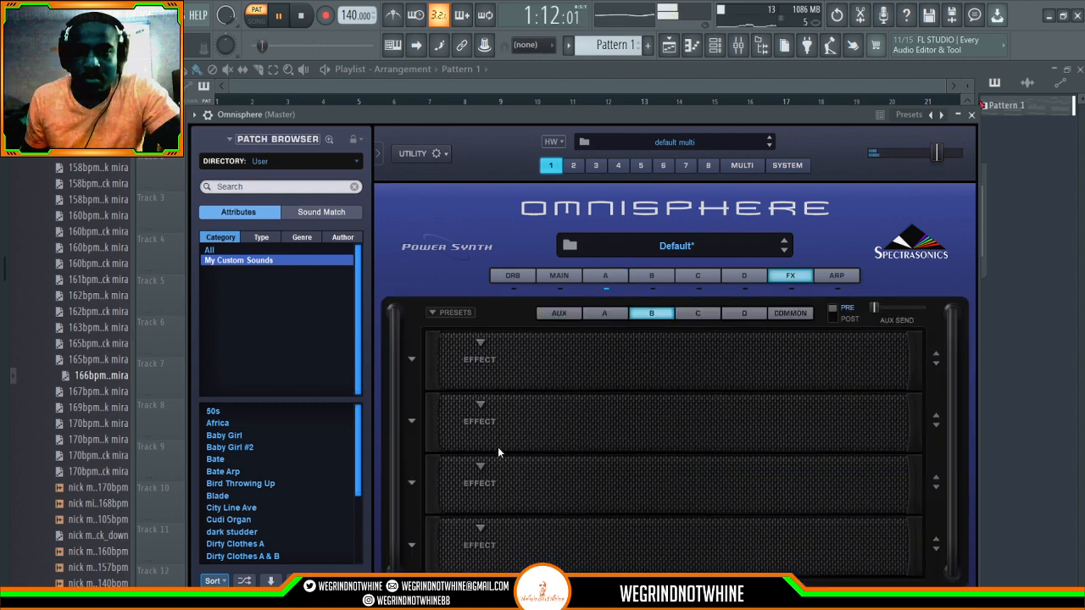
{"action": "left_click", "coordinate": [595, 447]}
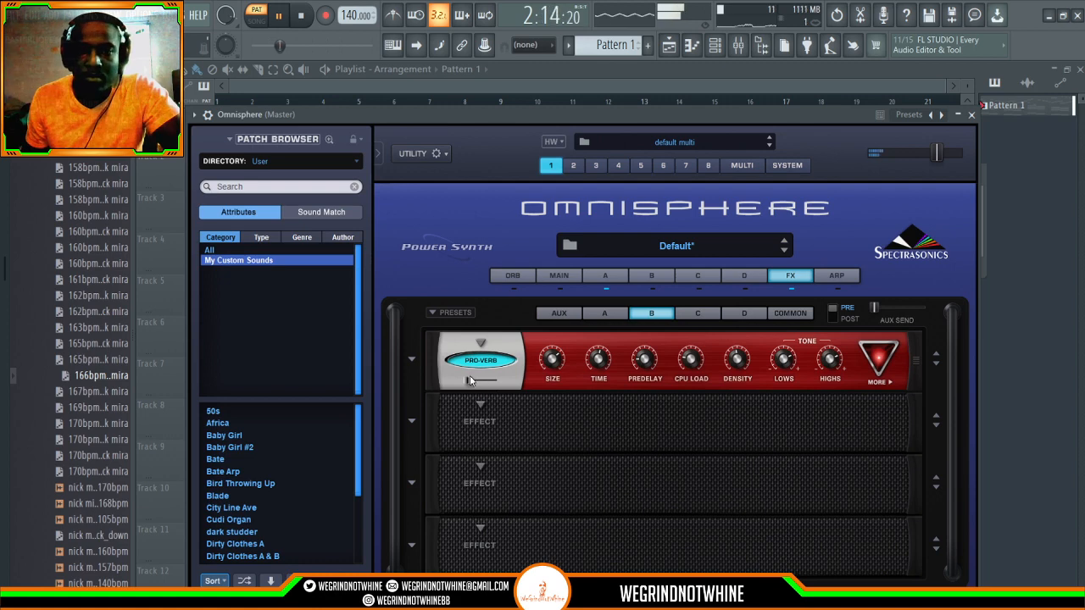
{"action": "mouse_move", "coordinate": [472, 382]}
{"action": "left_mouse_down"}
{"action": "mouse_move", "coordinate": [496, 386]}
{"action": "mouse_move", "coordinate": [477, 385]}
{"action": "left_mouse_up"}
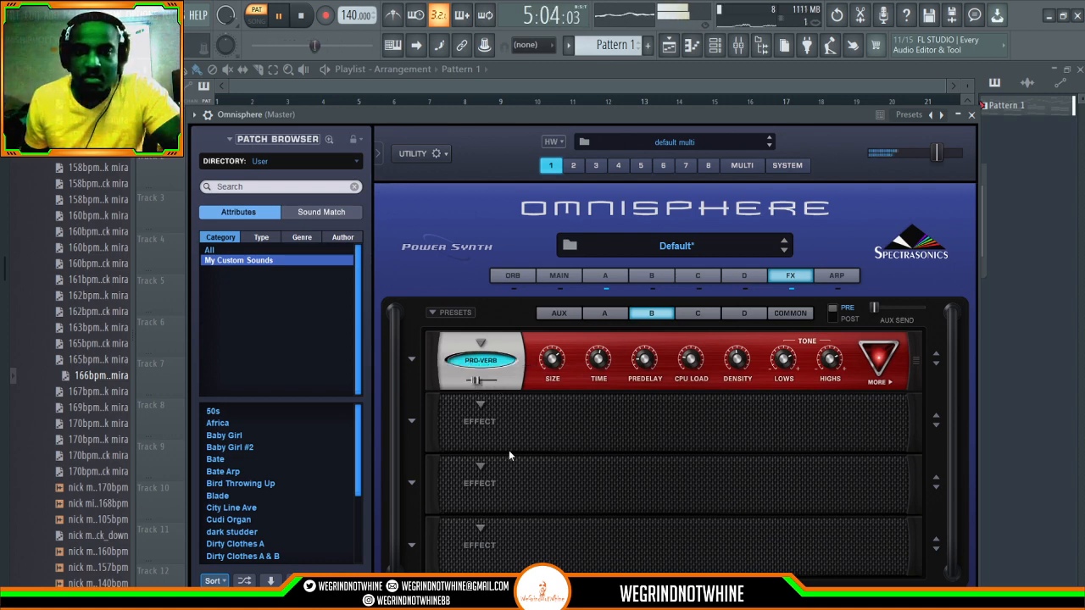
{"action": "left_click", "coordinate": [640, 466]}
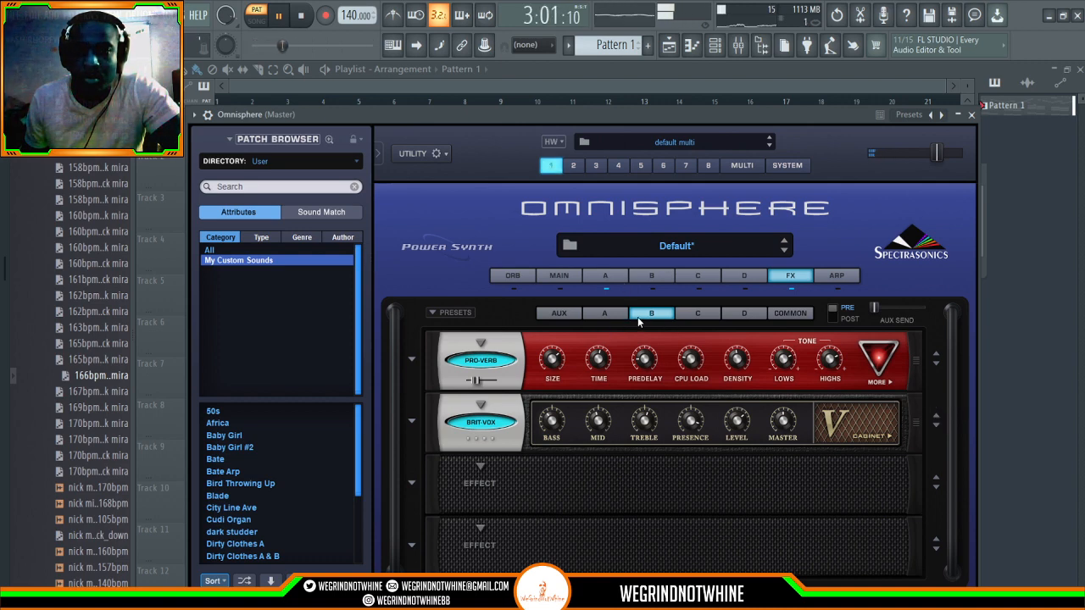
{"action": "key", "text": "space"}
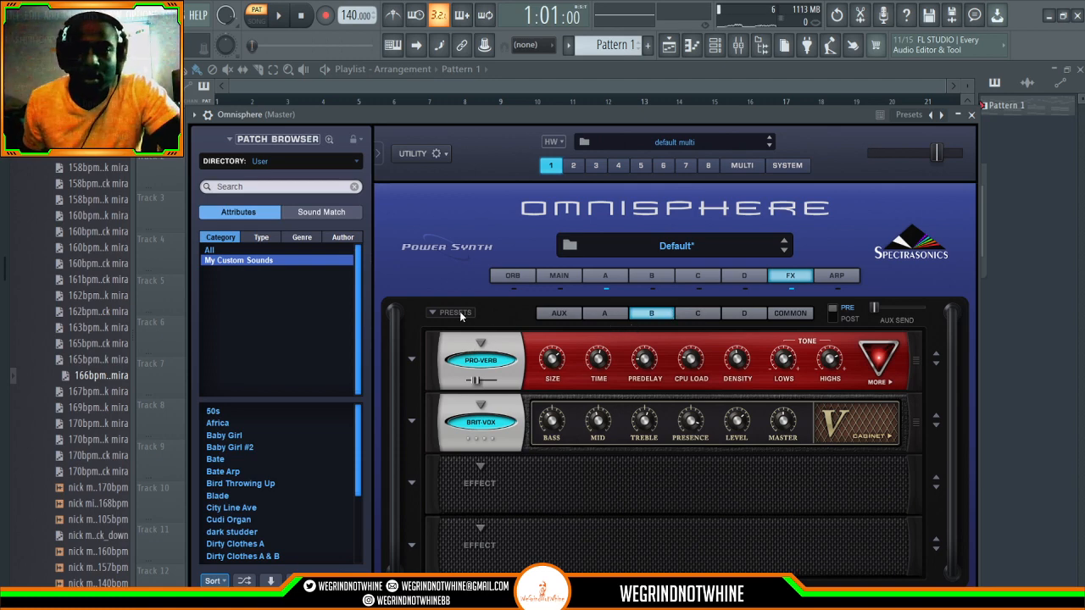
Step: Switch to layer A's effects rack and raise the Pro-Verb mix to just under halfway during playback
{"action": "left_click", "coordinate": [609, 313]}
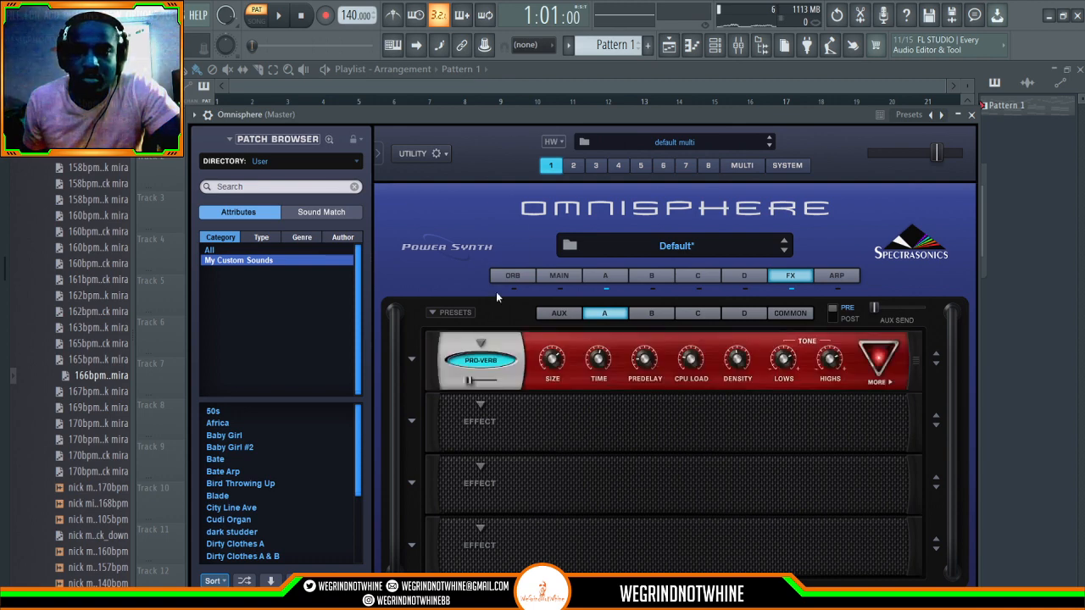
{"action": "left_click", "coordinate": [278, 15]}
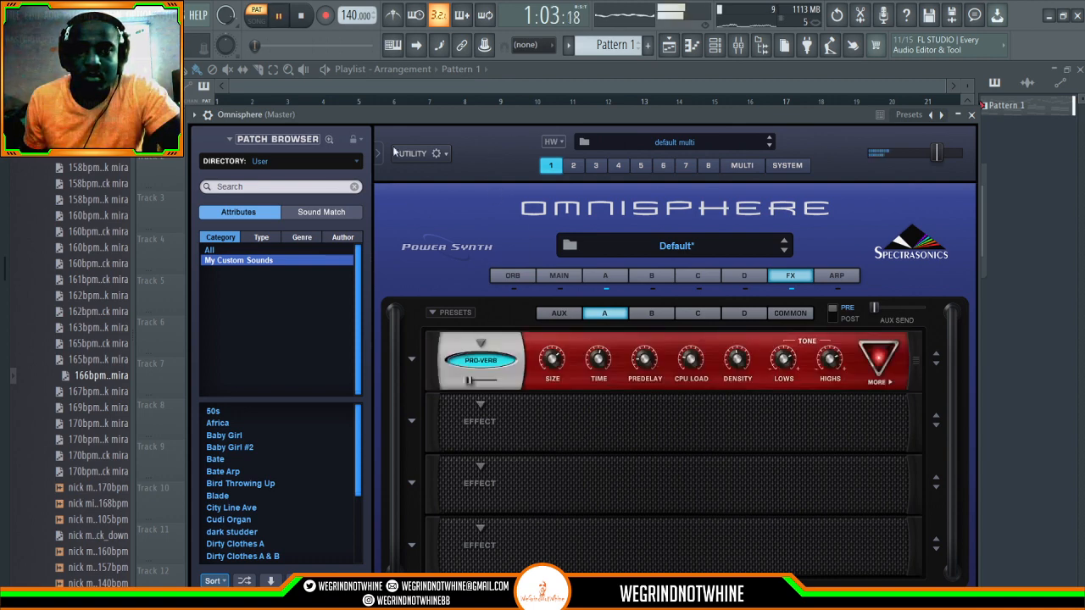
{"action": "left_click_drag", "start_coordinate": [467, 381], "coordinate": [479, 387]}
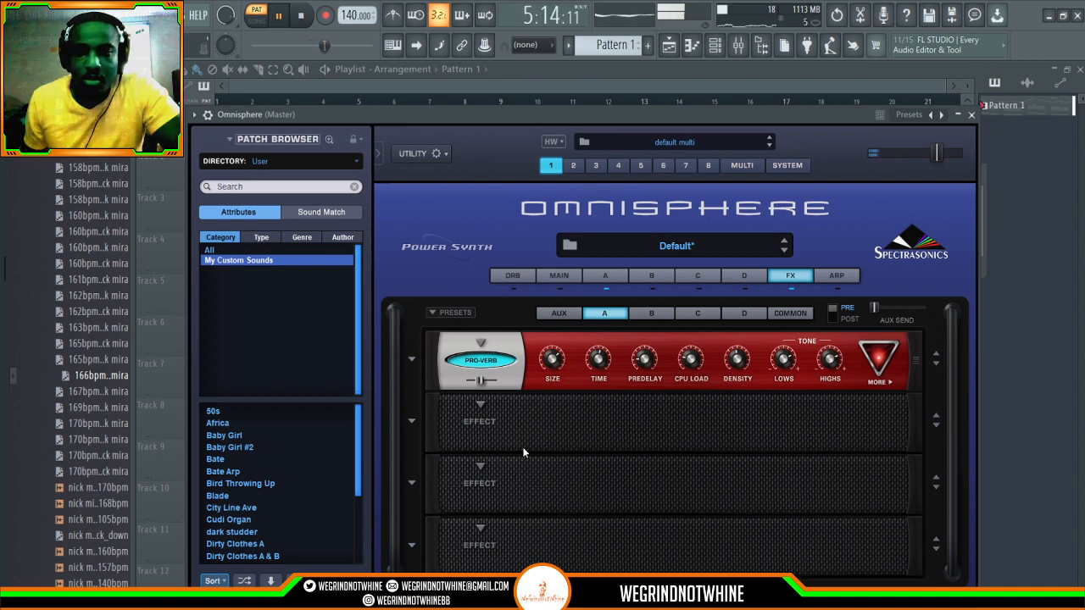
Step: Try a Boutique amp in layer A's second effect slot, auditioning presets such as Middle Ground, Honest, Expensive and Definition
{"action": "left_click", "coordinate": [619, 454]}
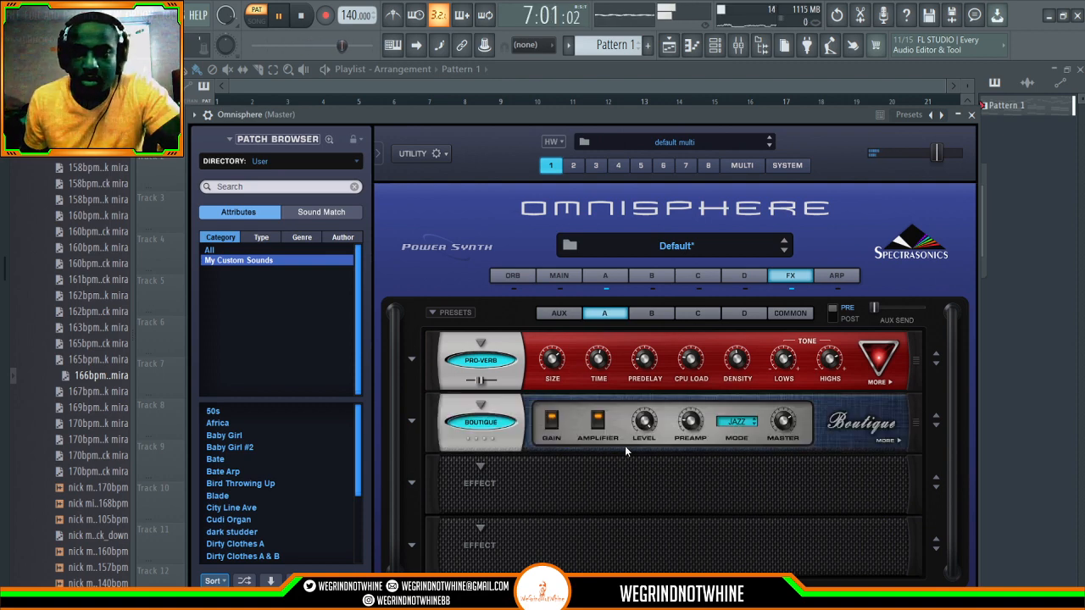
{"action": "left_click", "coordinate": [935, 415]}
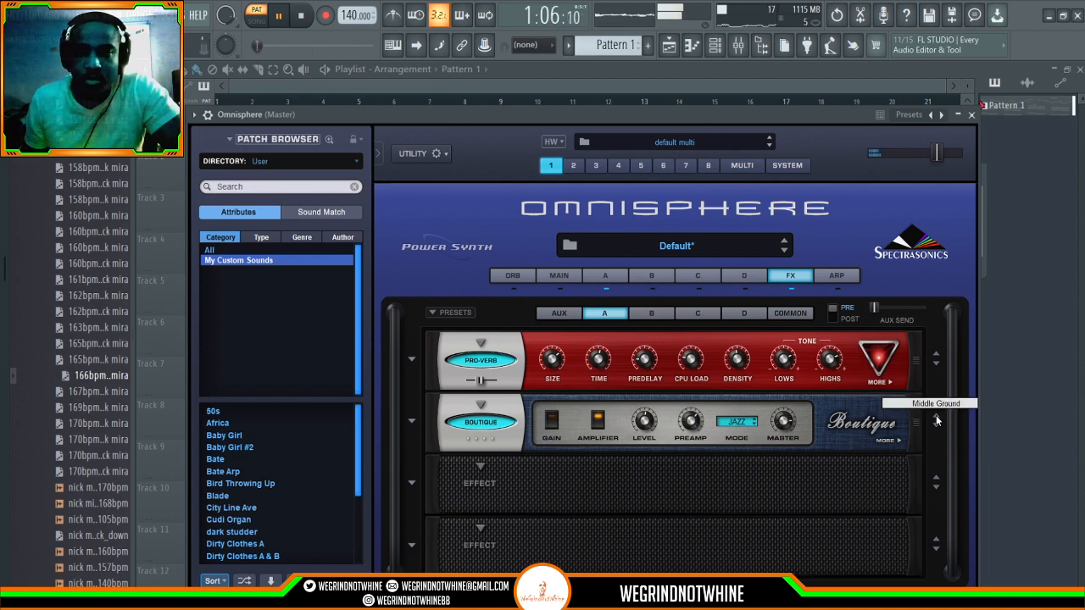
{"action": "left_click", "coordinate": [936, 416]}
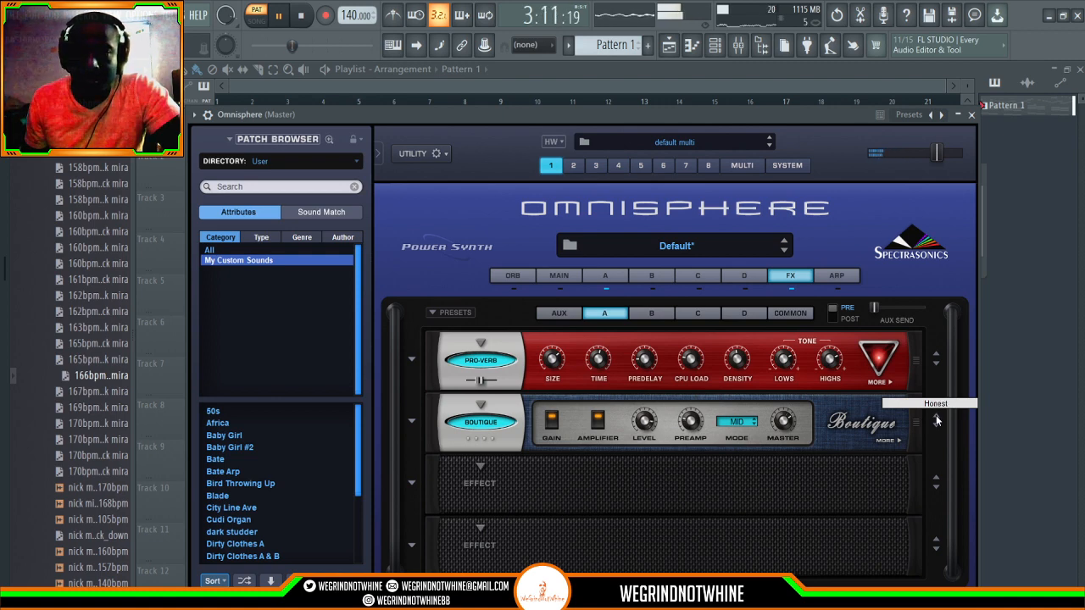
{"action": "left_click", "coordinate": [935, 417]}
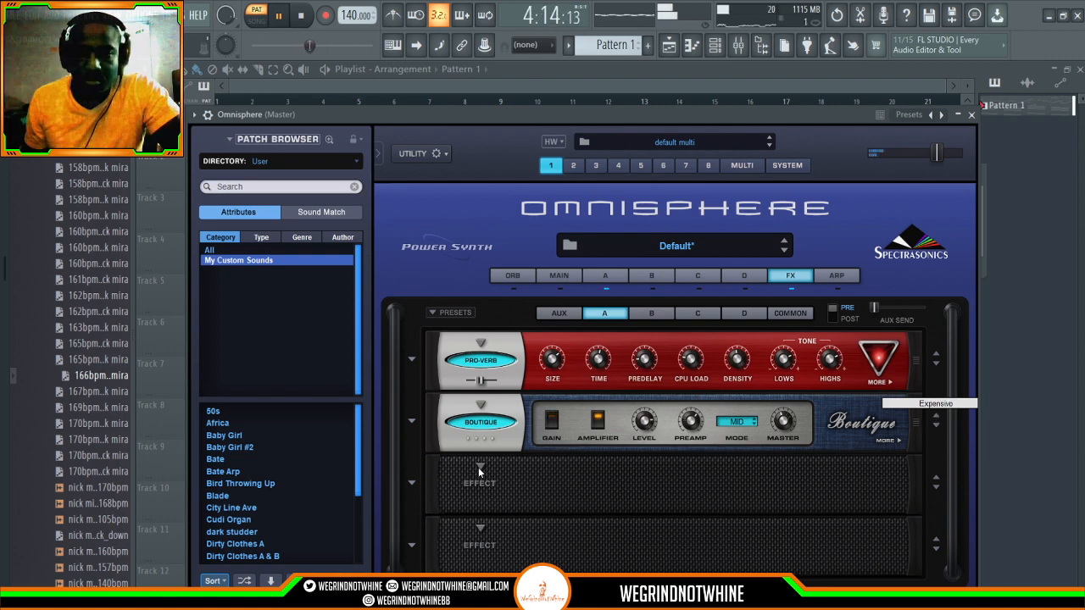
{"action": "left_click", "coordinate": [933, 417]}
{"action": "left_click", "coordinate": [935, 413]}
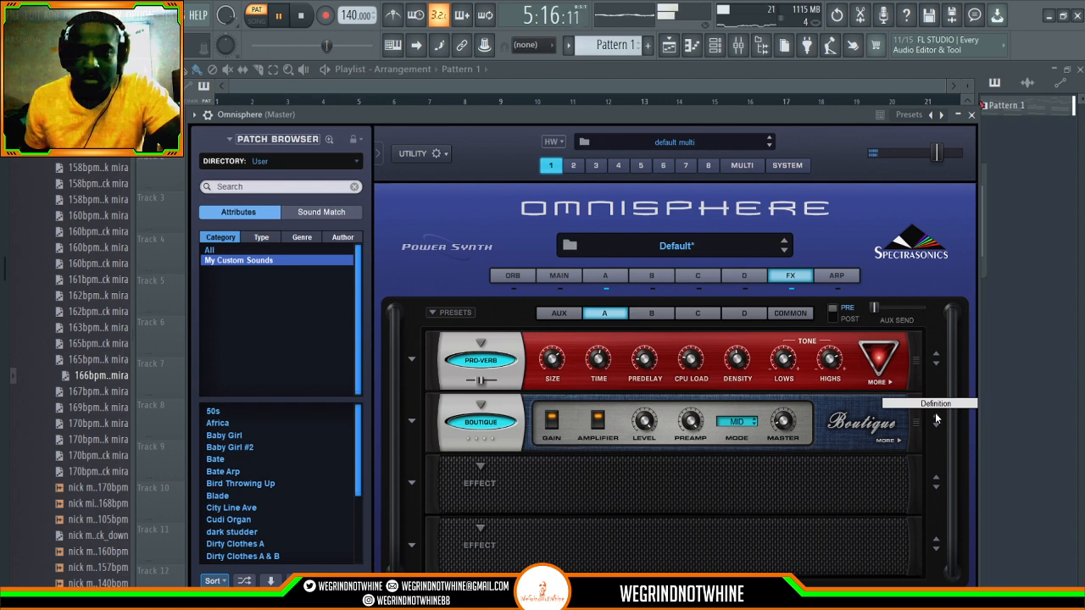
{"action": "left_click", "coordinate": [935, 412]}
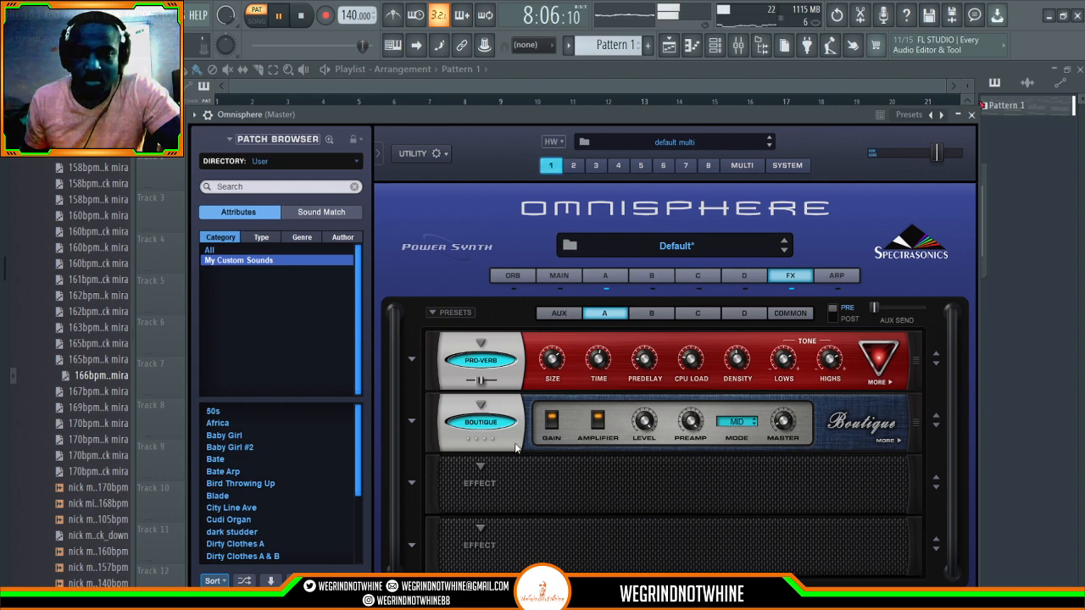
Step: Replace the Boutique amp in layer A's second effect slot, trying Classic Twin and settling on Brit-Vox
{"action": "left_click", "coordinate": [607, 479]}
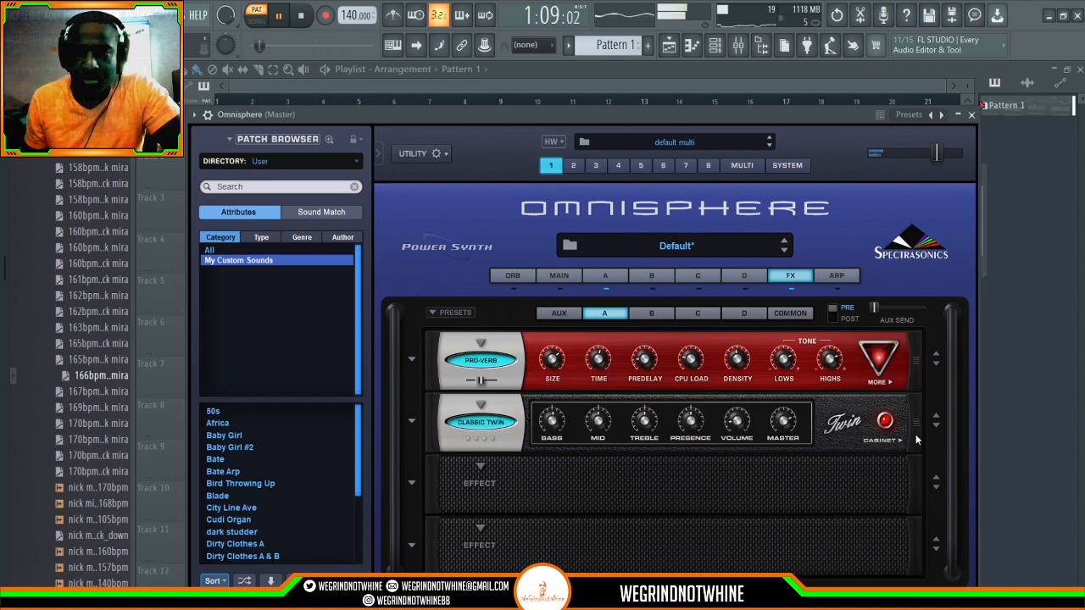
{"action": "left_click", "coordinate": [940, 416]}
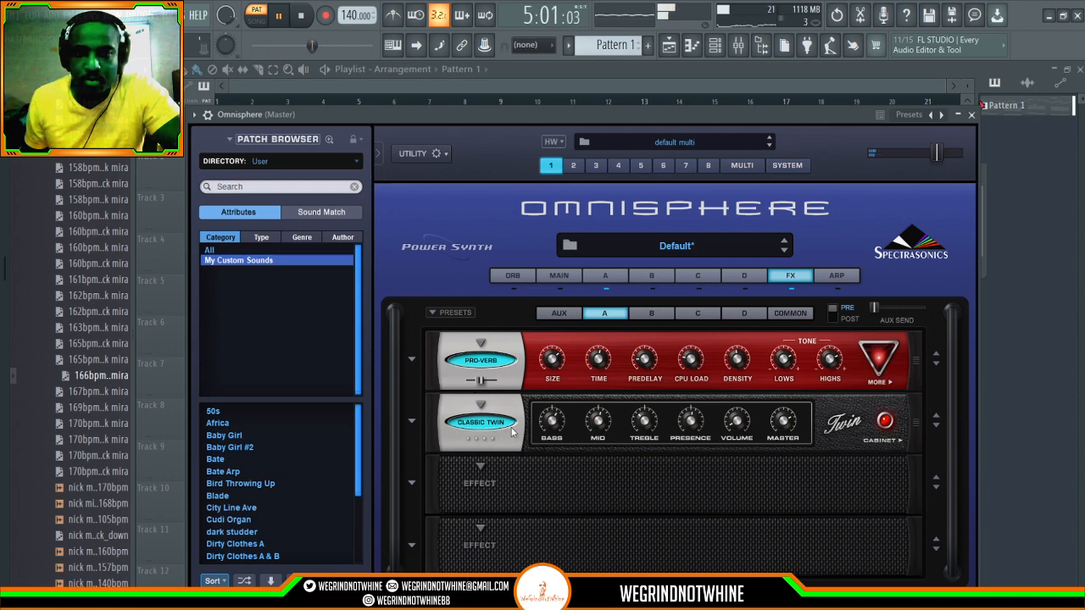
{"action": "left_click", "coordinate": [589, 465]}
{"action": "left_click", "coordinate": [934, 413]}
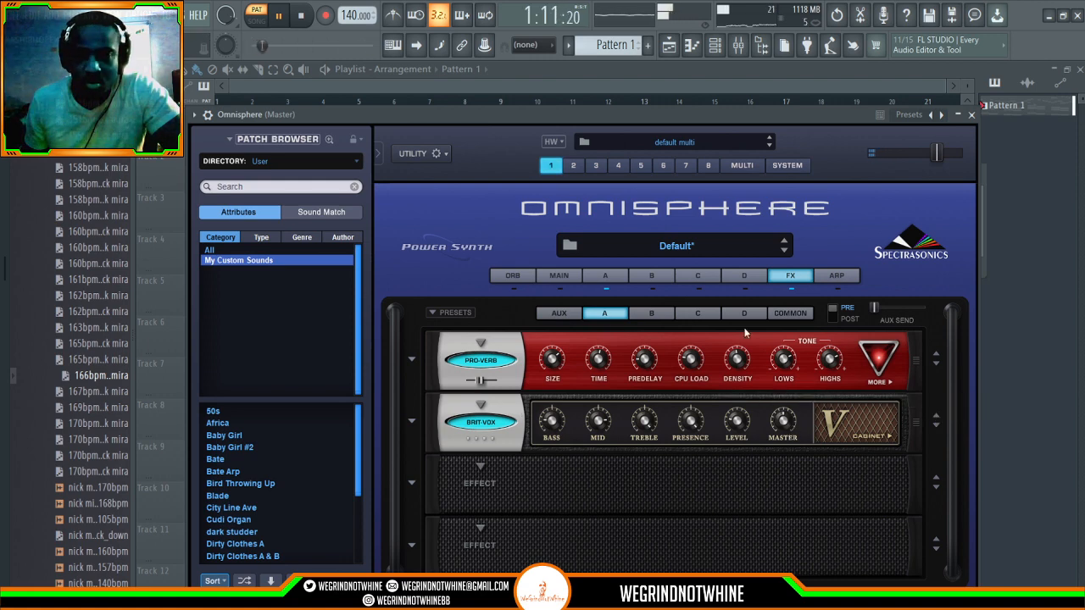
Step: Set the patch gain to +4 dB and raise the part level slightly on the main page
{"action": "left_click", "coordinate": [621, 278]}
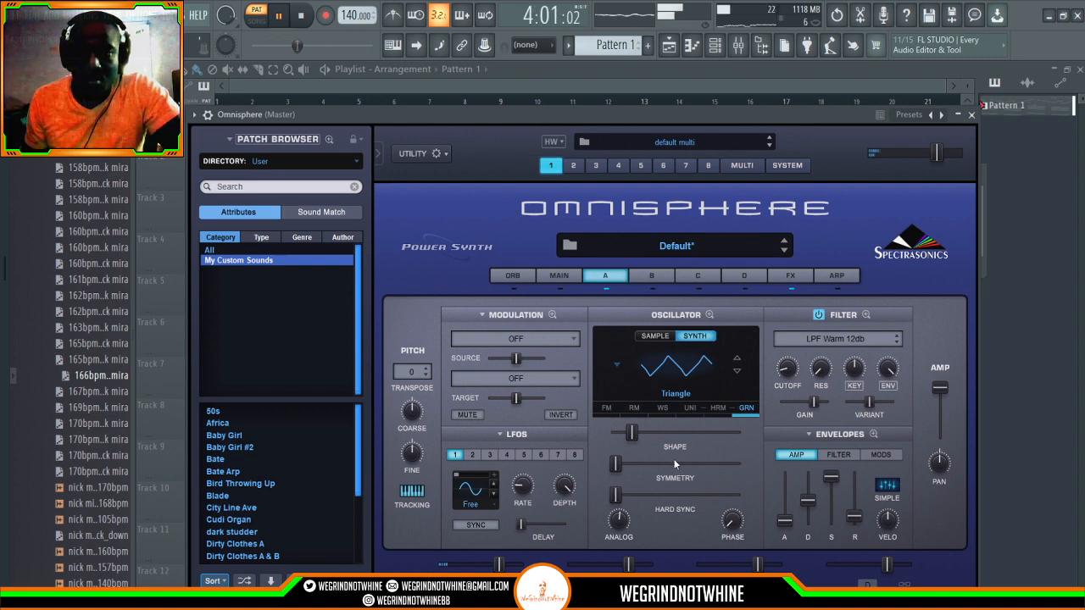
{"action": "left_click", "coordinate": [559, 276]}
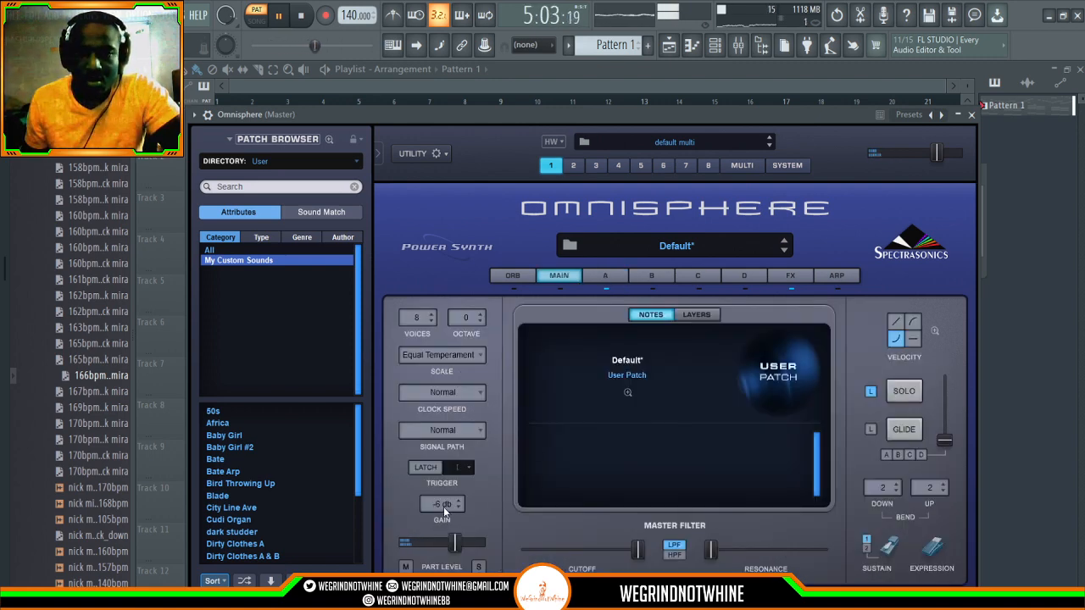
{"action": "left_click_drag", "start_coordinate": [443, 507], "coordinate": [445, 499]}
{"action": "left_click_drag", "start_coordinate": [454, 541], "coordinate": [461, 539]}
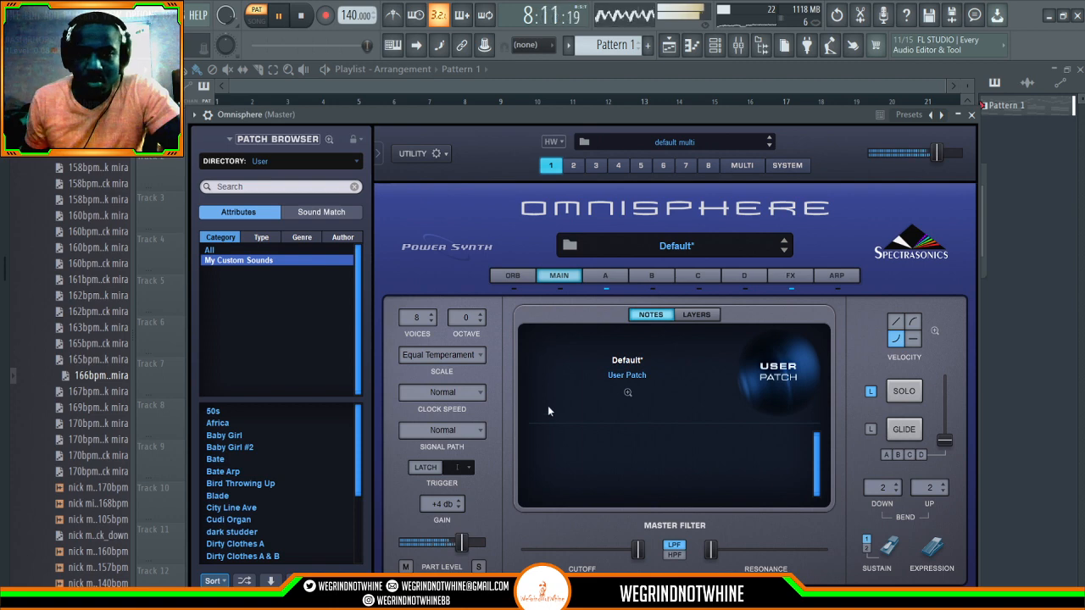
Step: Stop playback and save the patch as MeMe Keys in My Custom Sounds, with the author tag assigned
{"action": "key", "text": "space"}
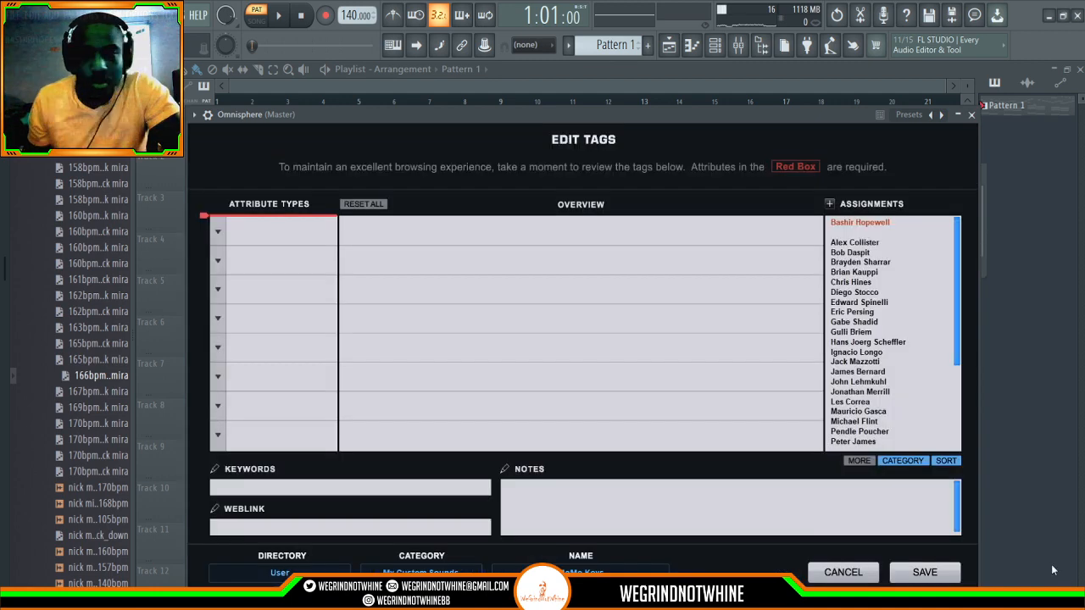
{"action": "left_click", "coordinate": [295, 228]}
{"action": "left_click", "coordinate": [859, 223]}
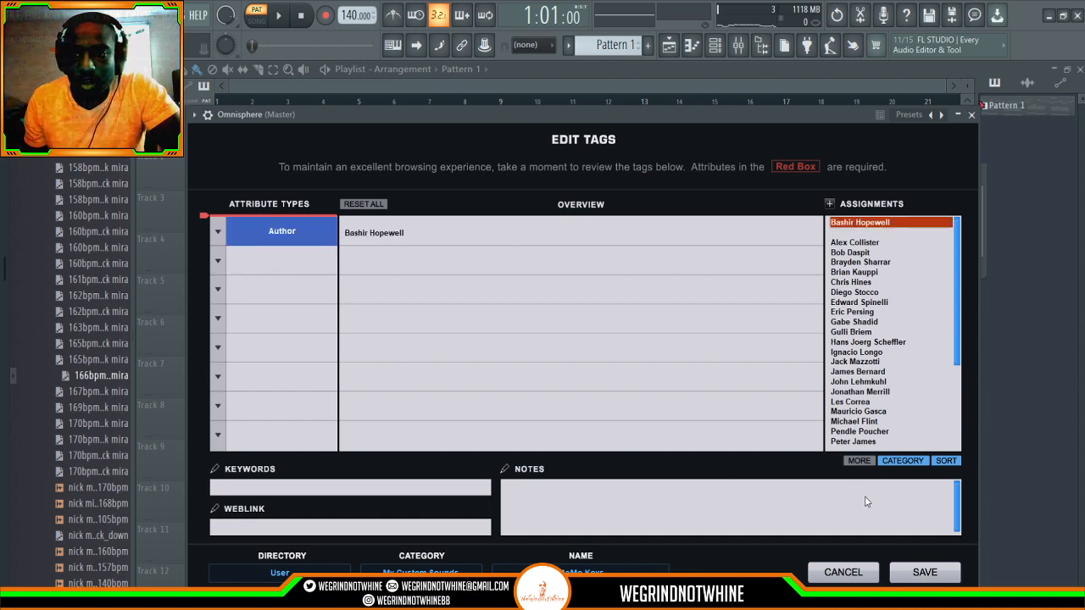
{"action": "left_click", "coordinate": [924, 573]}
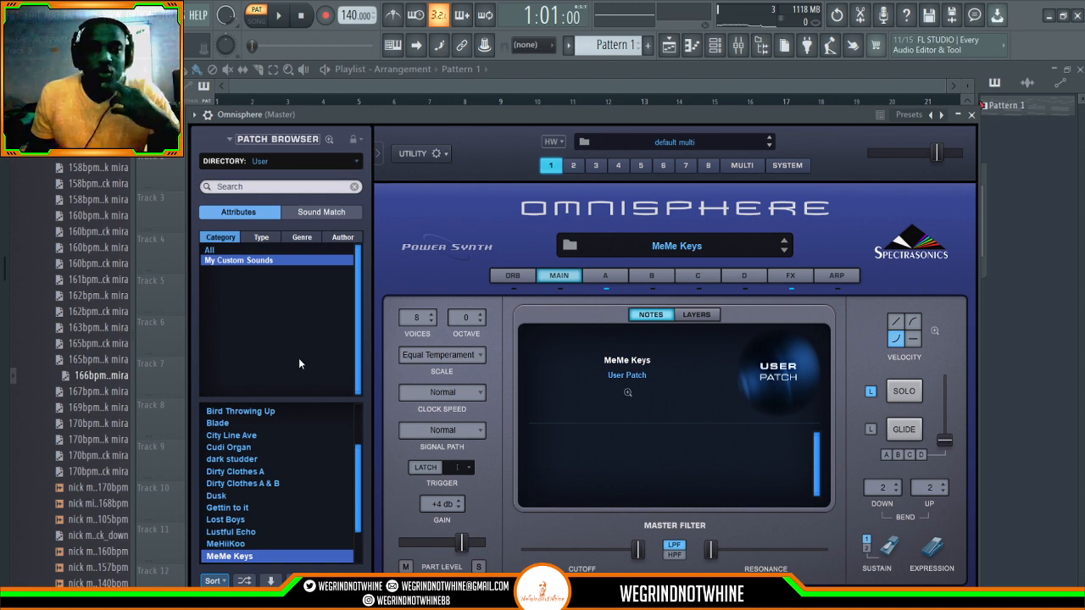
Step: Switch the patch directory to All and load Dimensional Vibralimba from the Bells and Vibes category
{"action": "left_click", "coordinate": [329, 169]}
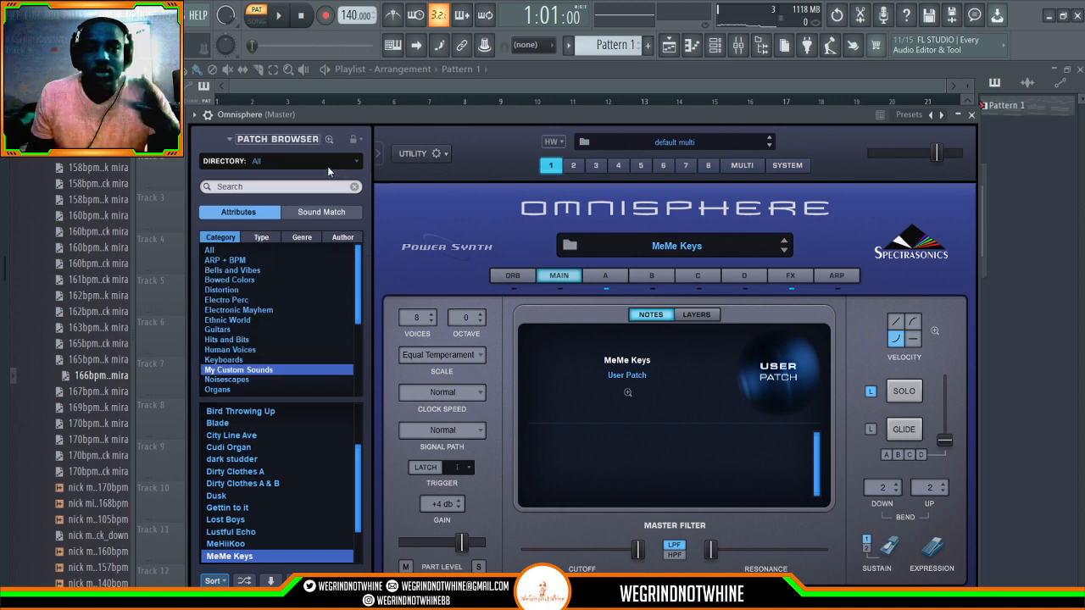
{"action": "left_click", "coordinate": [235, 261]}
{"action": "left_click", "coordinate": [238, 271]}
{"action": "left_click", "coordinate": [275, 498]}
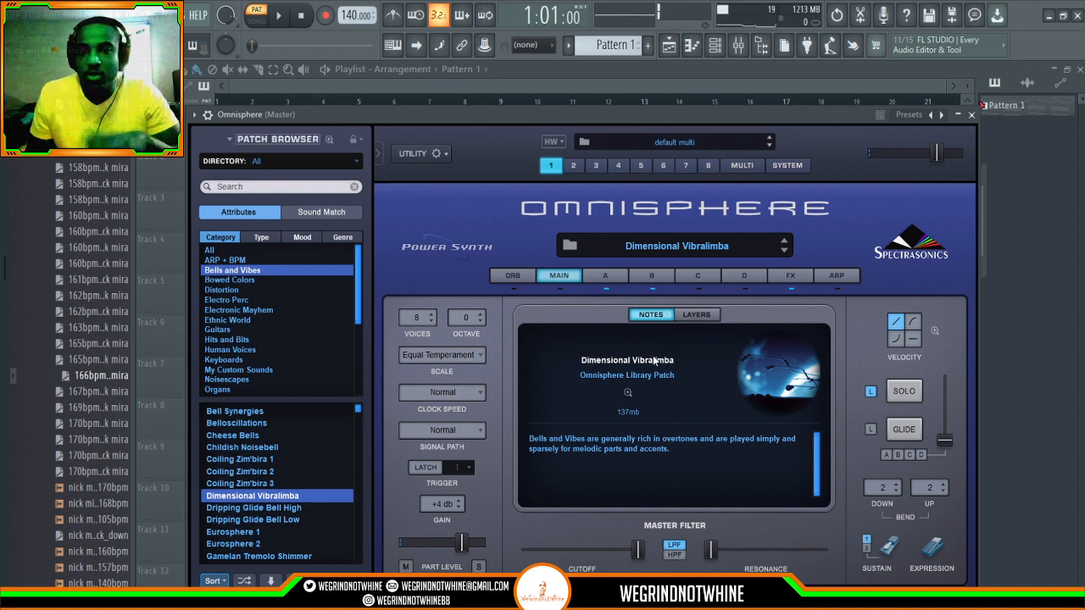
Step: Review Dimensional Vibralimba's patch details and layers, and raise the release of layer A's amp envelope
{"action": "left_click", "coordinate": [628, 391]}
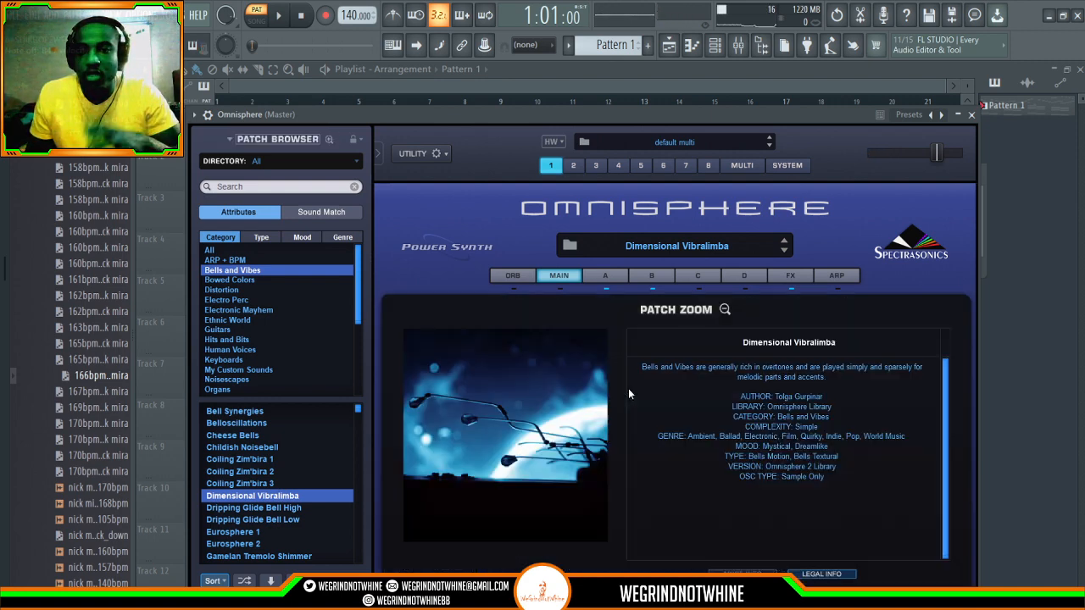
{"action": "left_click", "coordinate": [723, 309]}
{"action": "left_click", "coordinate": [693, 314]}
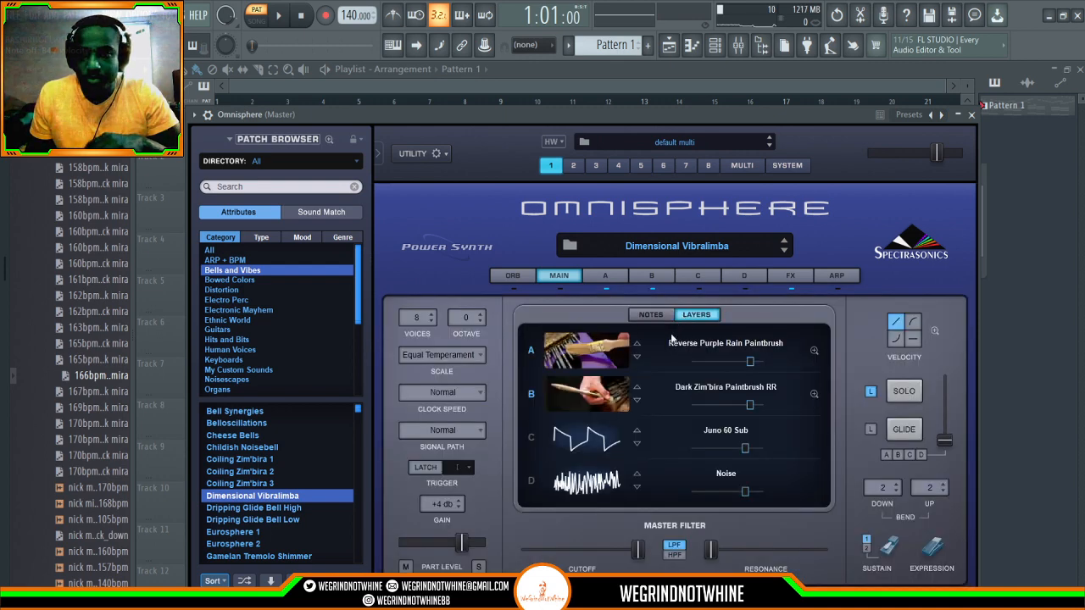
{"action": "left_click", "coordinate": [607, 276]}
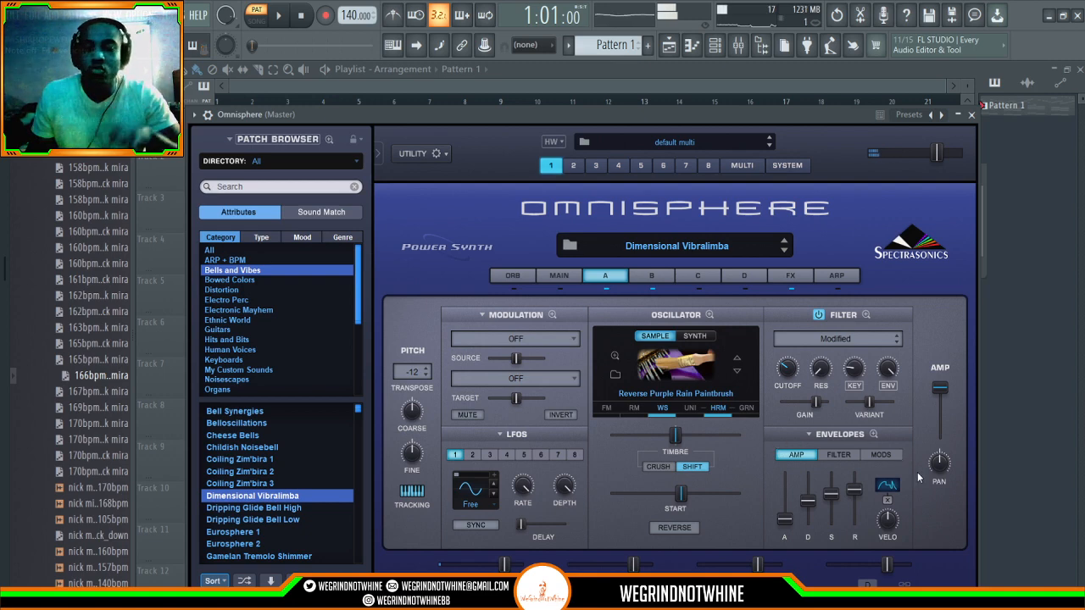
{"action": "left_click_drag", "start_coordinate": [855, 494], "coordinate": [855, 479]}
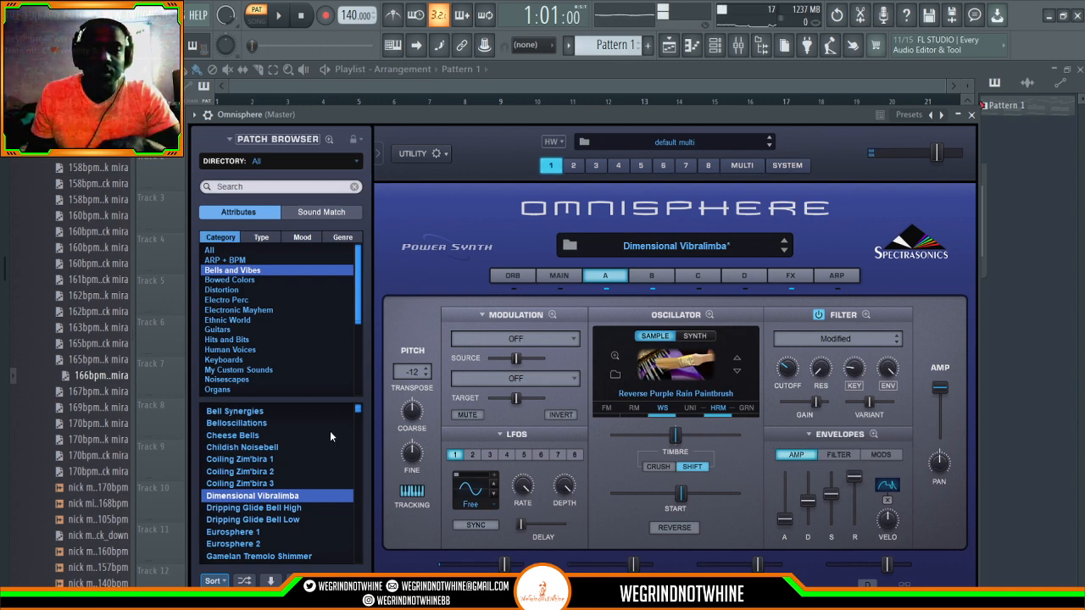
Step: Load Coiling Zim'bira 1 and then Cheese Bells, and find similar patches to Cheese Bells with Sound Match
{"action": "left_click", "coordinate": [290, 457]}
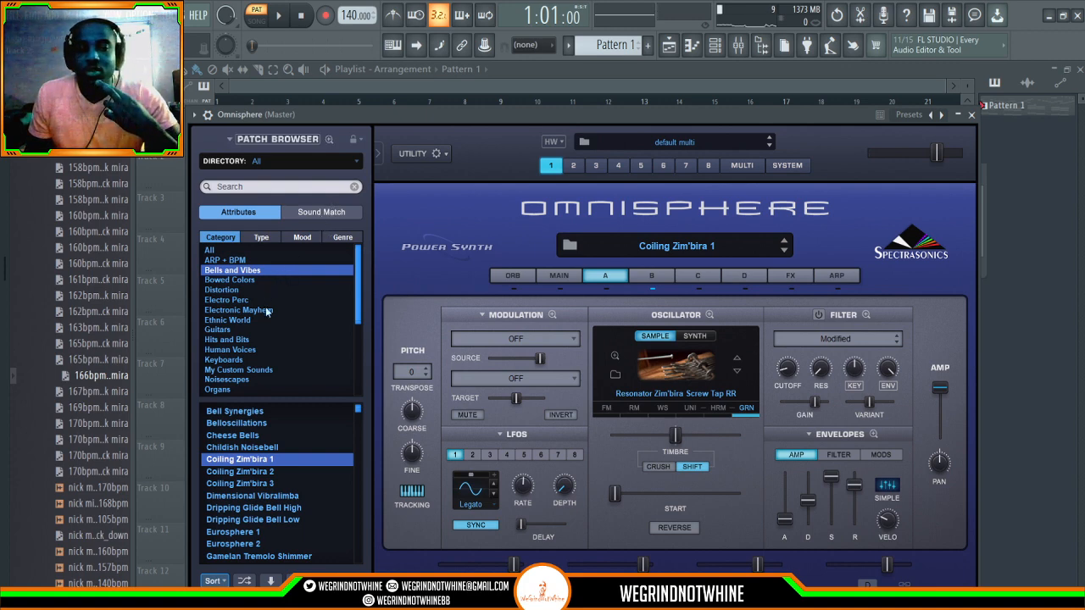
{"action": "left_click", "coordinate": [267, 434]}
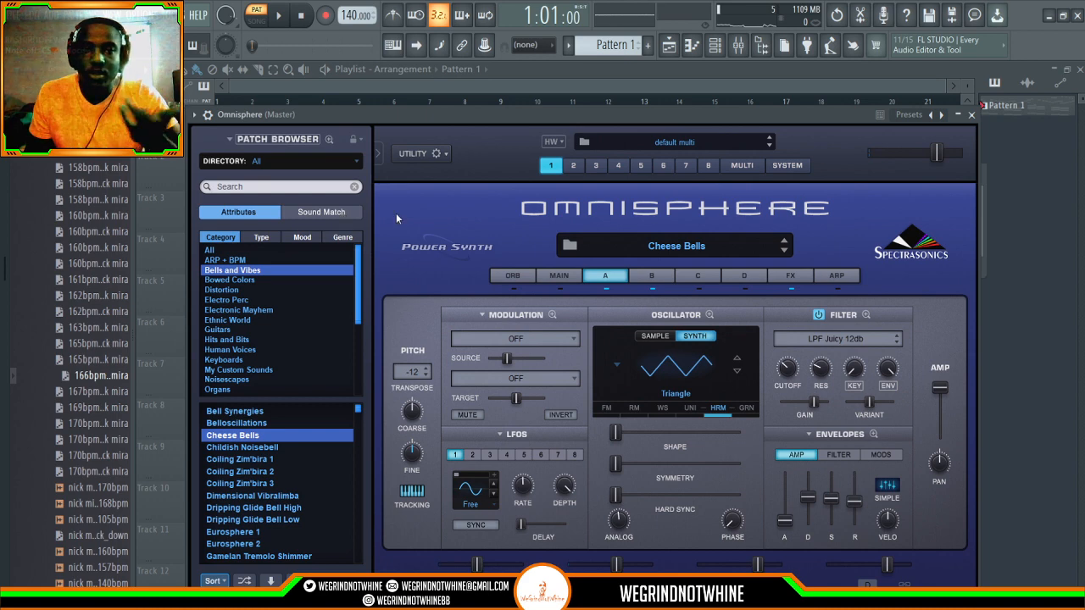
{"action": "left_click", "coordinate": [321, 212]}
Step: Audition matching bell patches such as MKS80 - Luxurious Bell, and load MS2000 - Old School Bells
{"action": "left_click", "coordinate": [254, 398]}
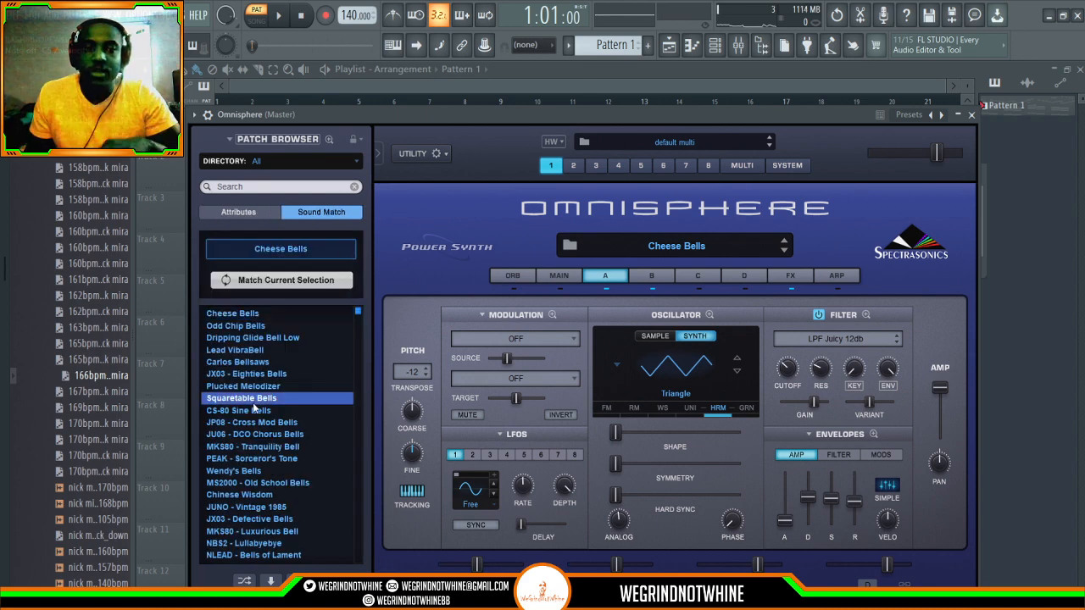
{"action": "left_click", "coordinate": [255, 470]}
{"action": "left_click", "coordinate": [267, 447]}
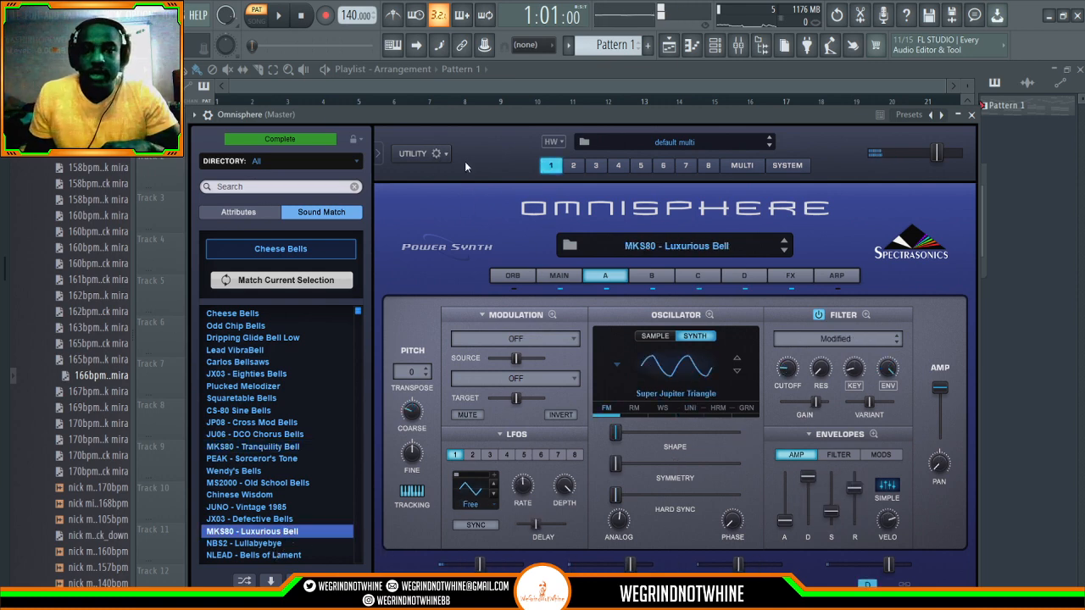
{"action": "left_click", "coordinate": [266, 483]}
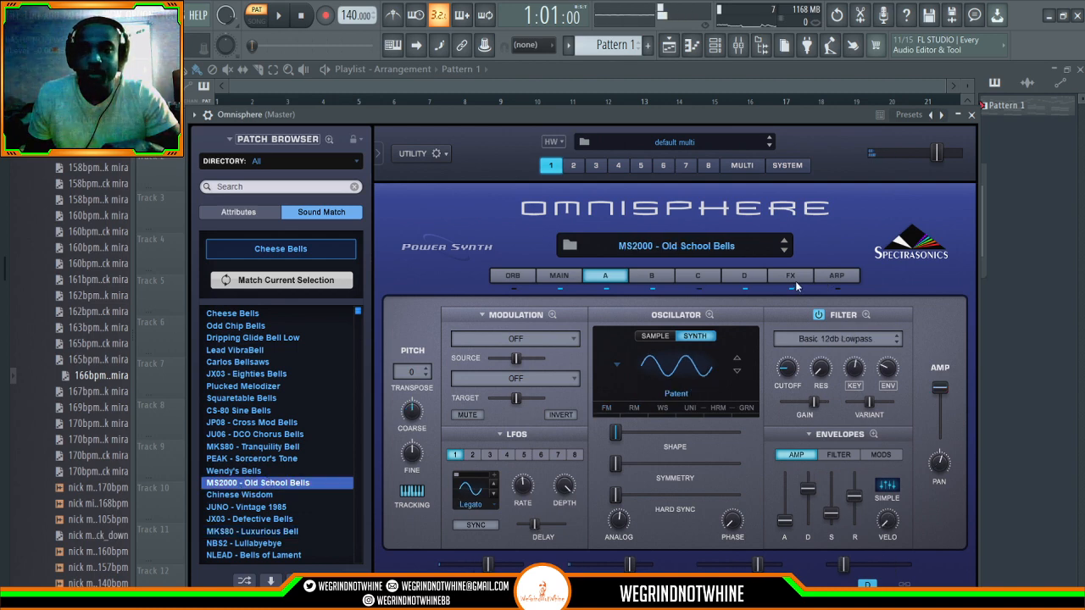
Step: Examine the patch's effects racks for Aux, layers A to D and Common
{"action": "left_click", "coordinate": [793, 278]}
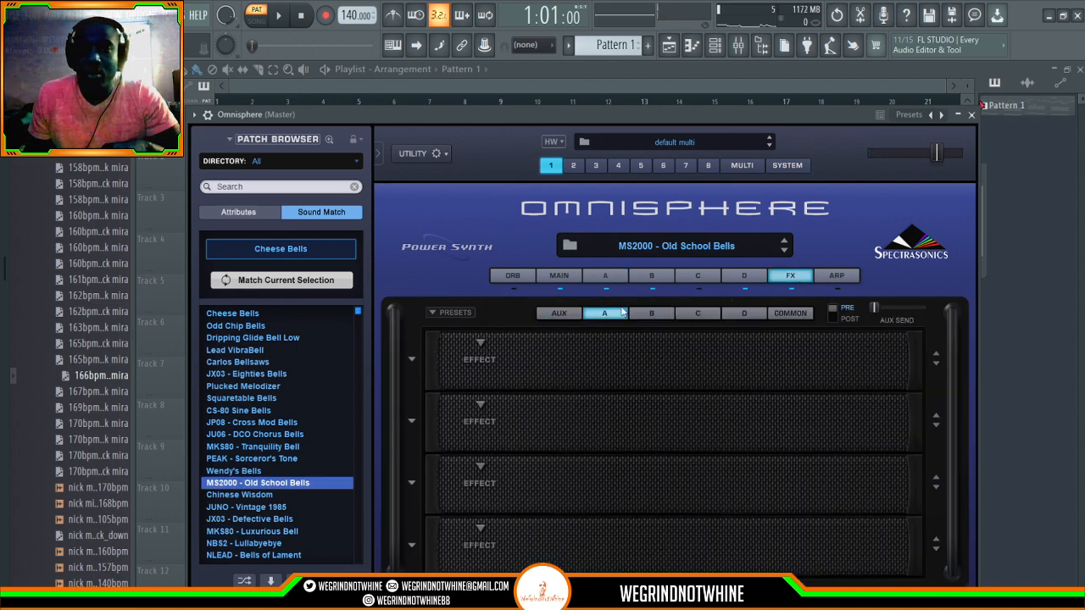
{"action": "left_click", "coordinate": [788, 314]}
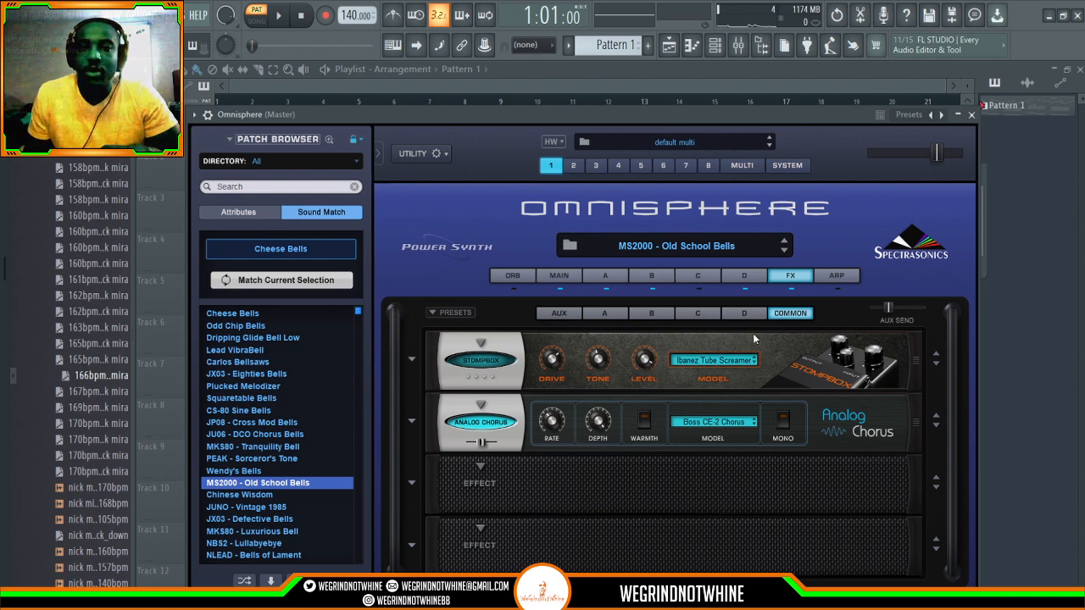
{"action": "left_click", "coordinate": [567, 315]}
{"action": "left_click", "coordinate": [602, 312]}
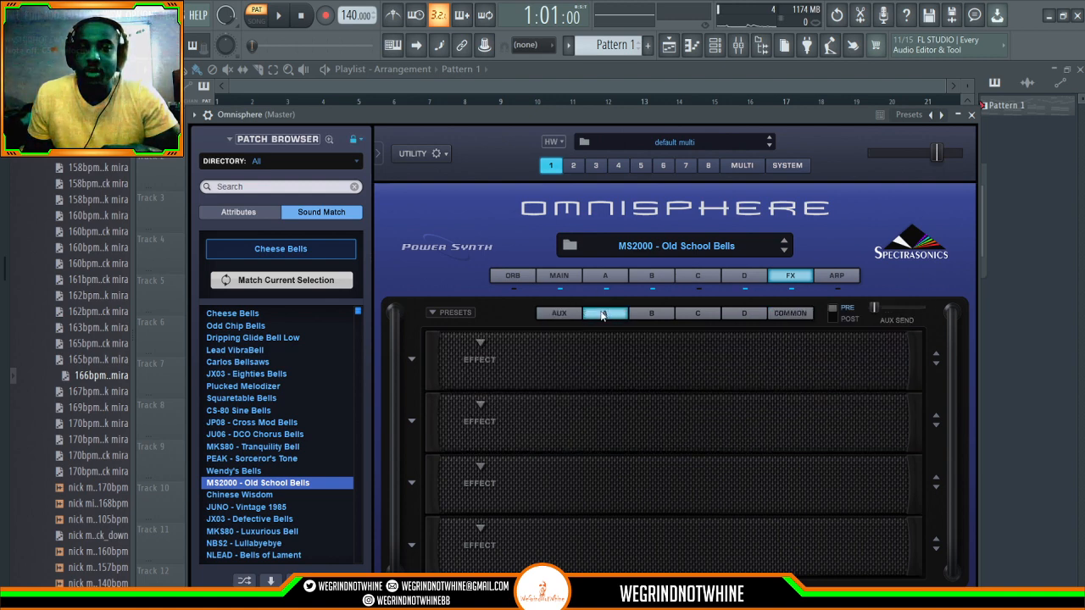
{"action": "left_click", "coordinate": [633, 315]}
{"action": "left_click", "coordinate": [691, 313]}
{"action": "left_click", "coordinate": [743, 313]}
{"action": "left_click", "coordinate": [790, 314]}
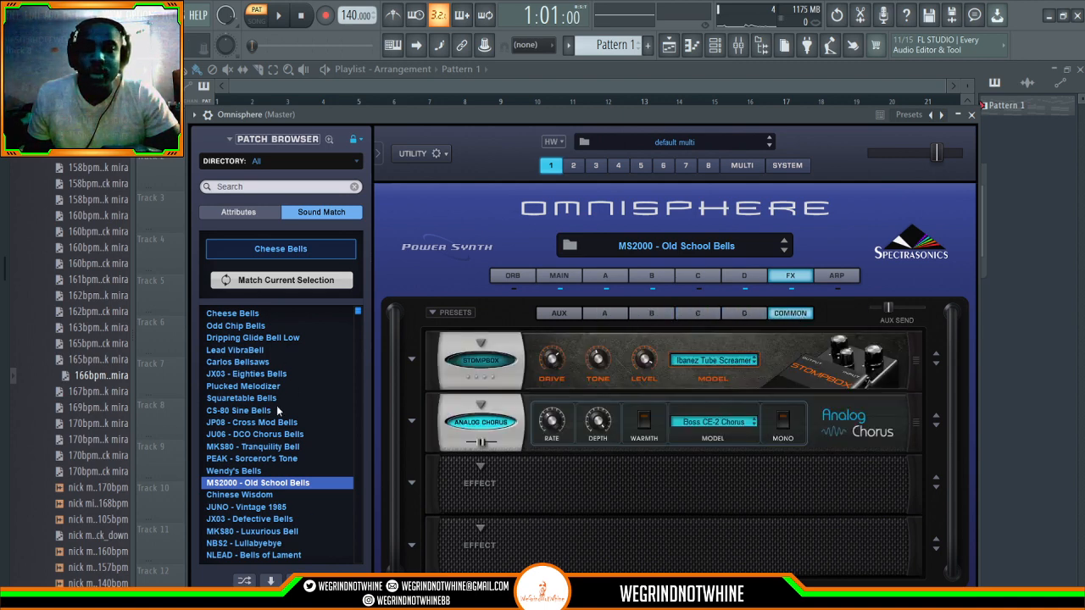
Step: Advance through the matched patches from Chinese Wisdom to JX03 - Defective Bells
{"action": "left_click", "coordinate": [272, 582]}
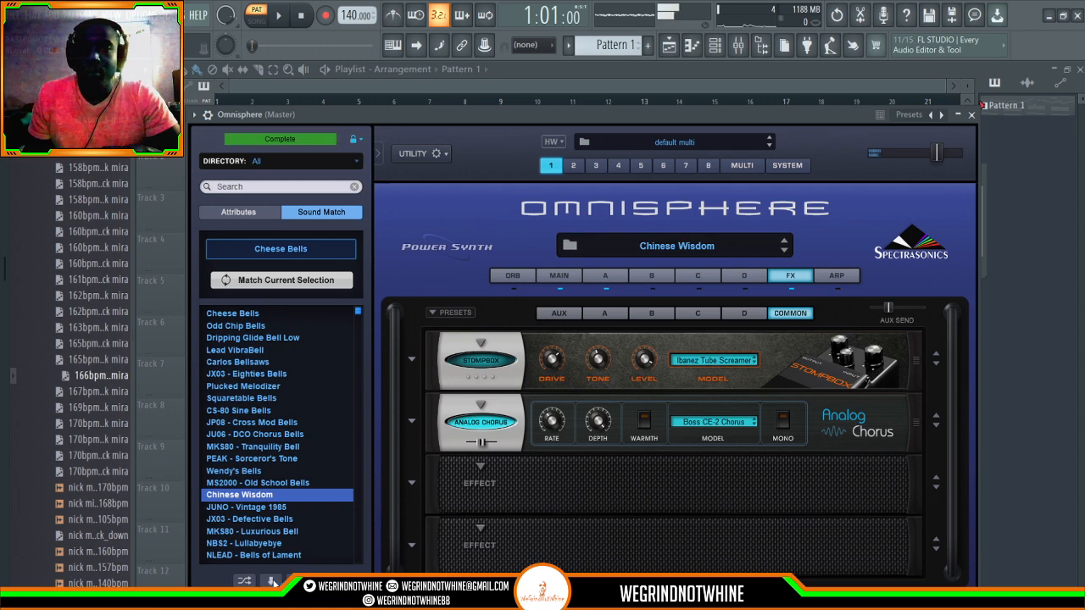
{"action": "left_click", "coordinate": [272, 582]}
{"action": "left_click", "coordinate": [272, 581]}
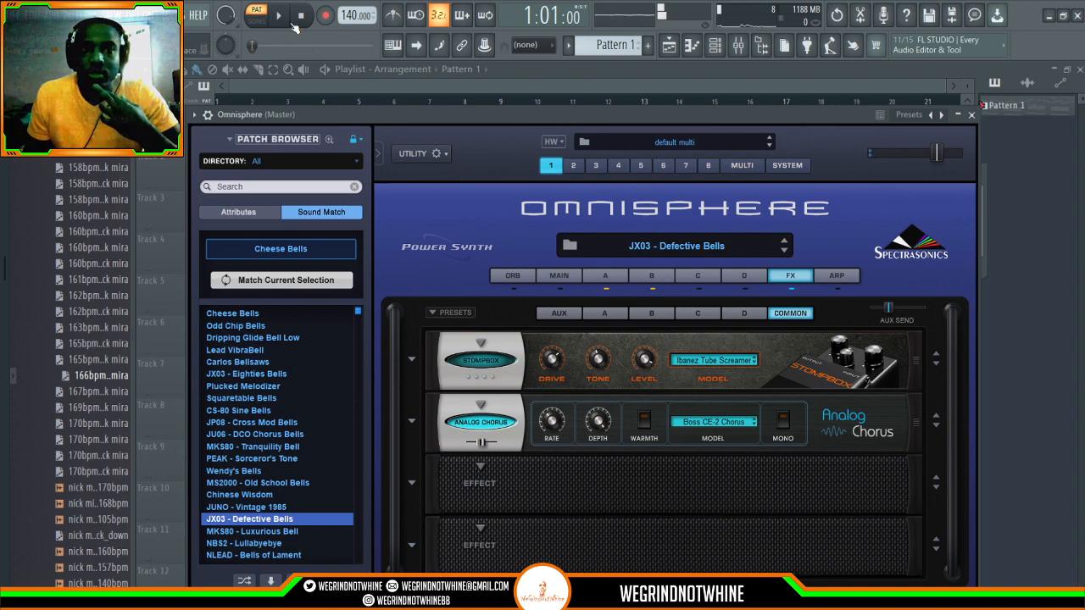
Step: Start playback and audition the following matched patches through to NLEAD - Bells of Lament
{"action": "key", "text": "space"}
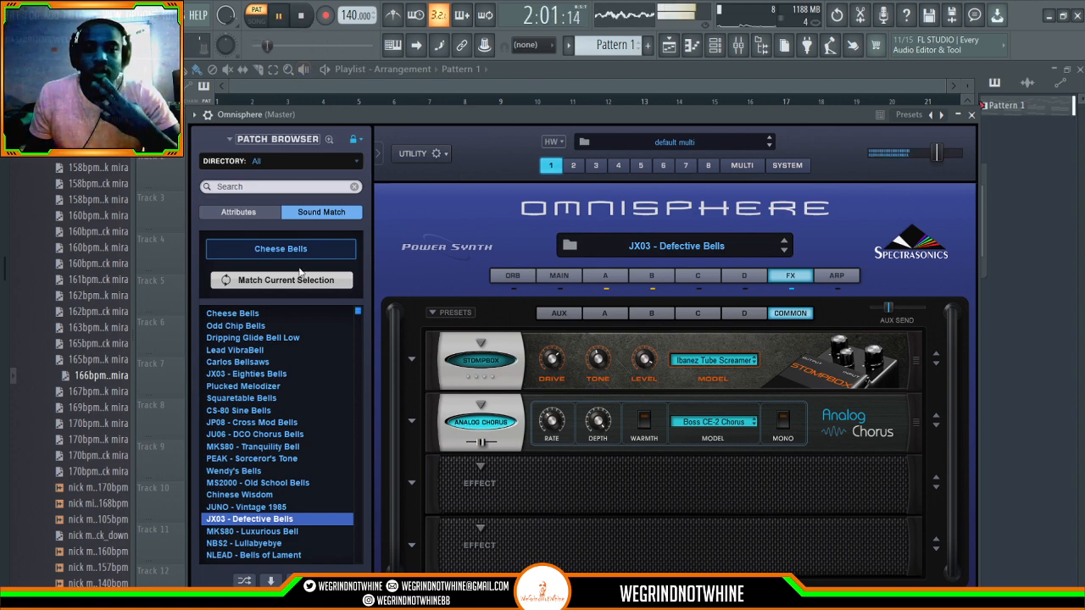
{"action": "left_click", "coordinate": [271, 582]}
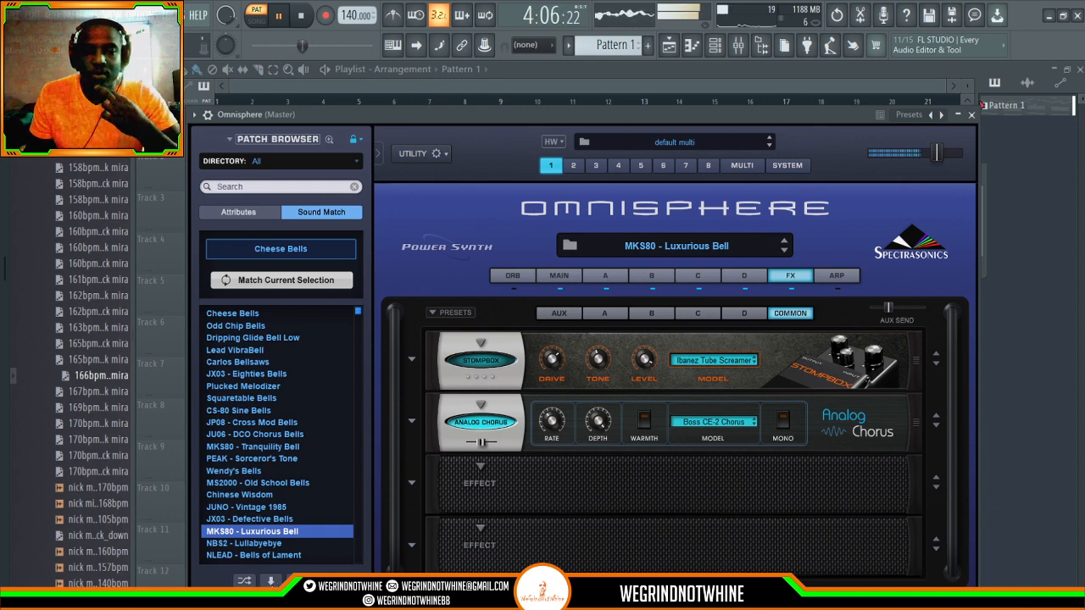
{"action": "left_click", "coordinate": [271, 582]}
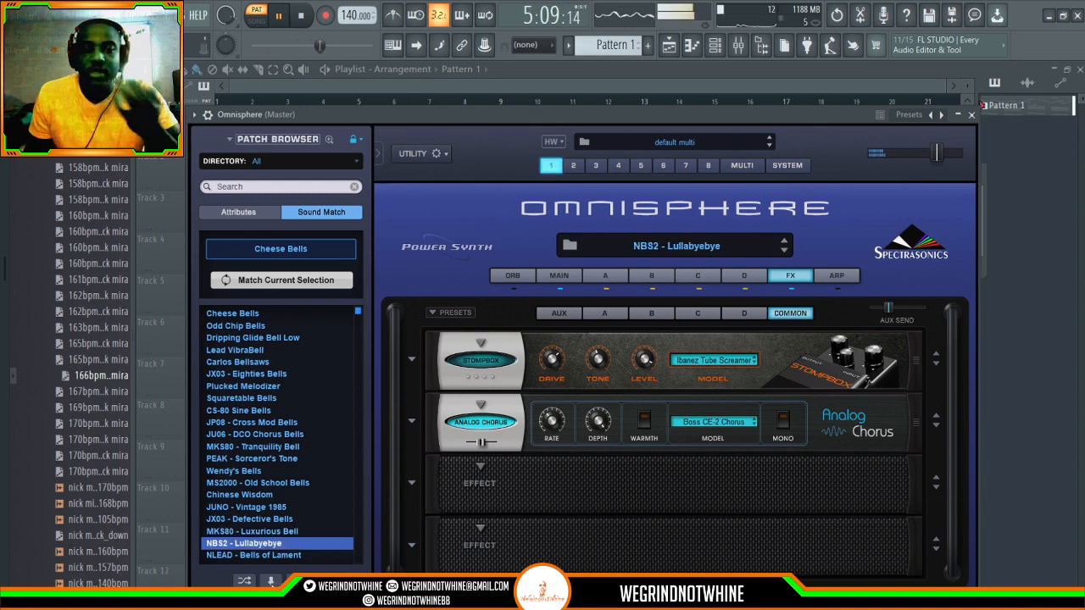
{"action": "left_click", "coordinate": [271, 581]}
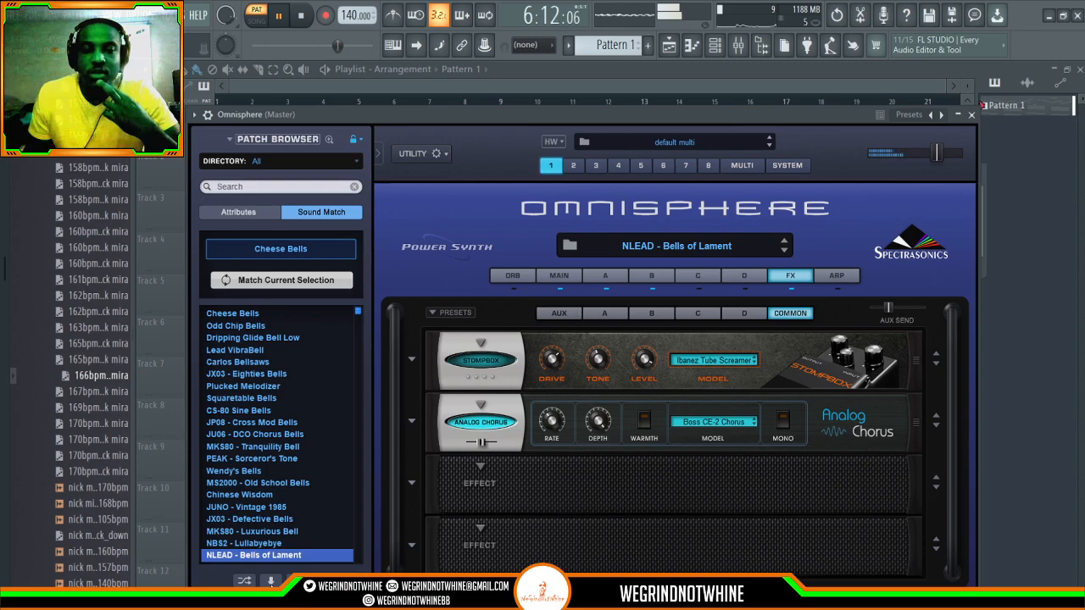
{"action": "scroll", "coordinate": [278, 483], "scroll_direction": "down", "scroll_amount": 5}
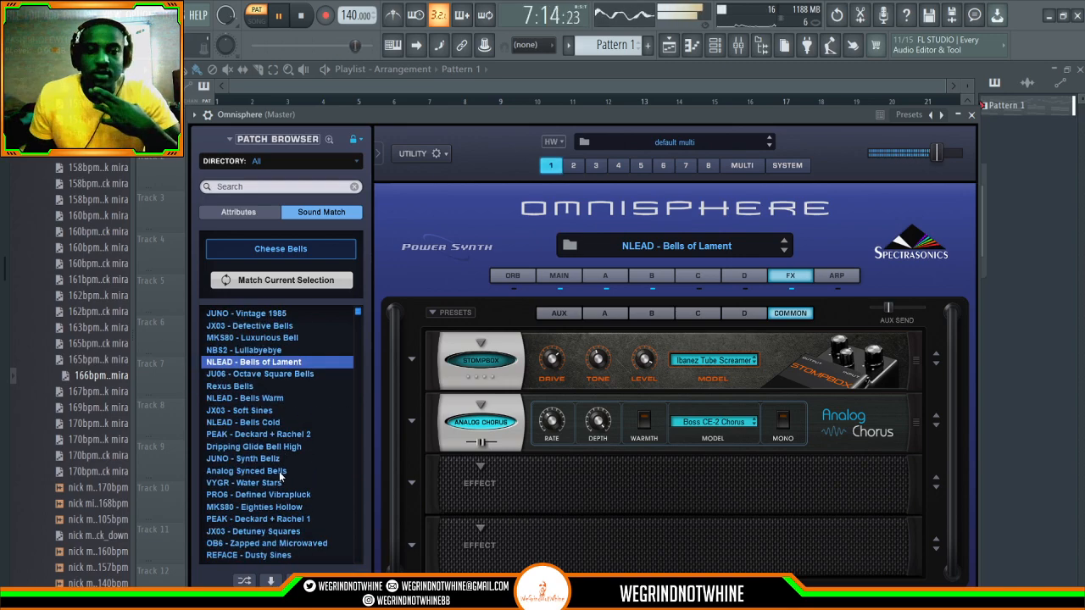
Step: Turn on the arpeggiator and audition its presets, including ARP - Fall to Get Up and ARP - Hack the Planet
{"action": "left_click", "coordinate": [849, 279]}
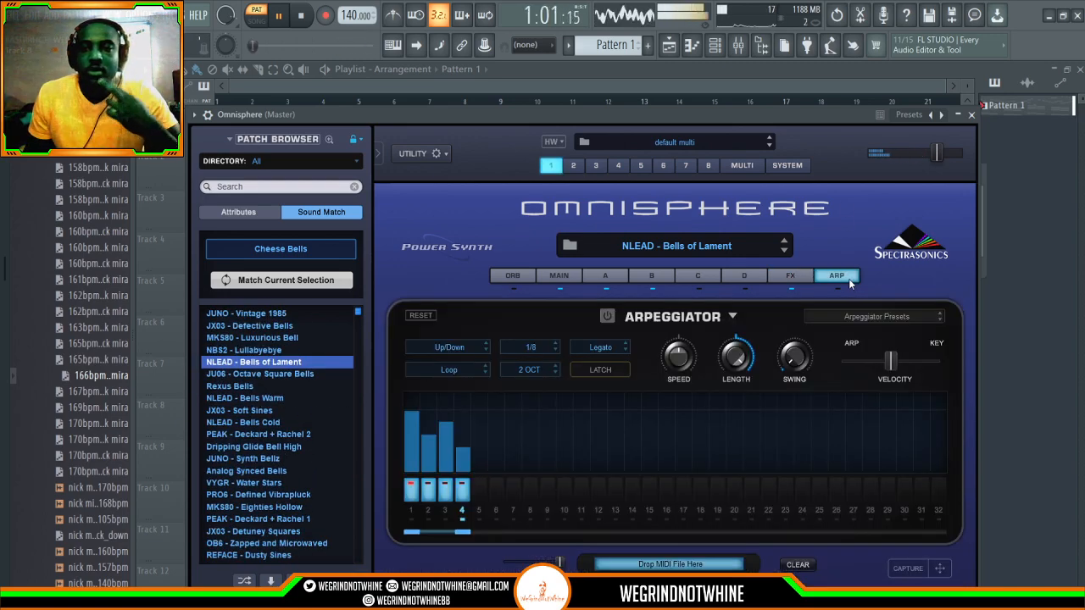
{"action": "left_click", "coordinate": [607, 317]}
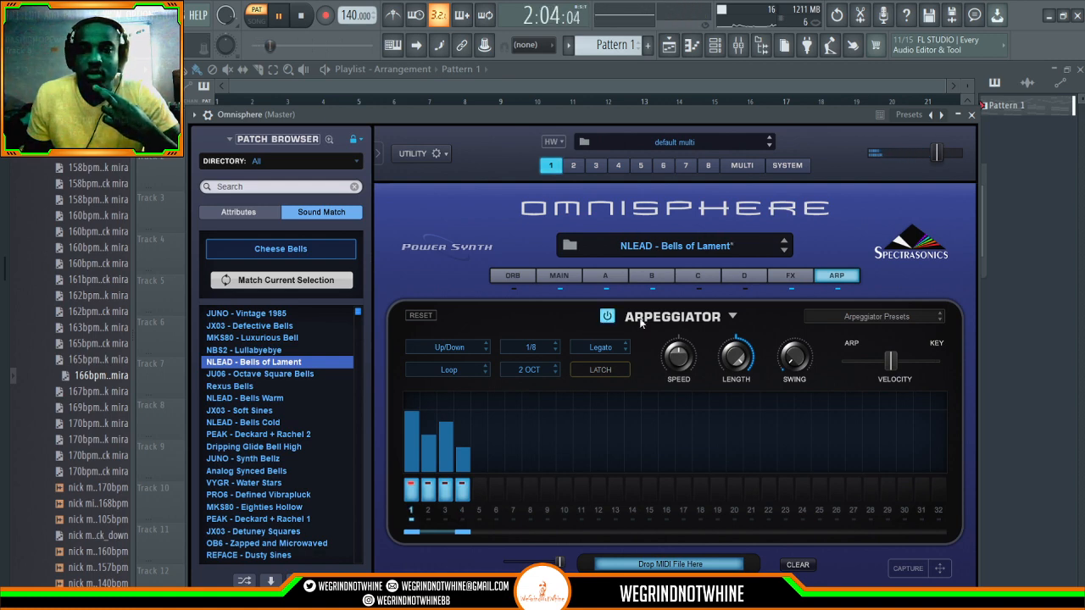
{"action": "left_click", "coordinate": [890, 319]}
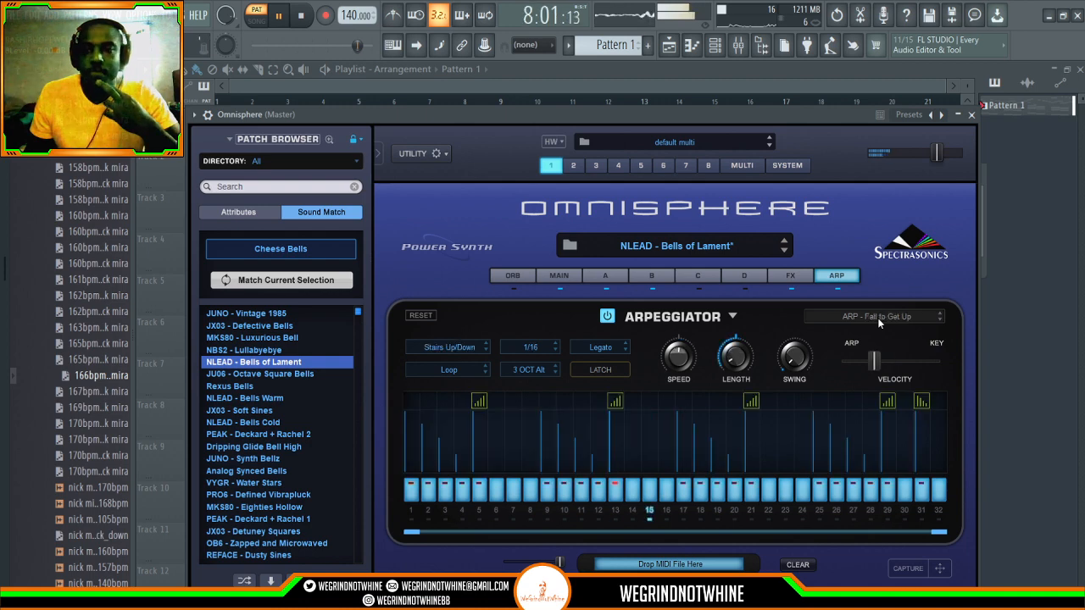
{"action": "scroll", "coordinate": [878, 322], "scroll_direction": "down", "scroll_amount": 1}
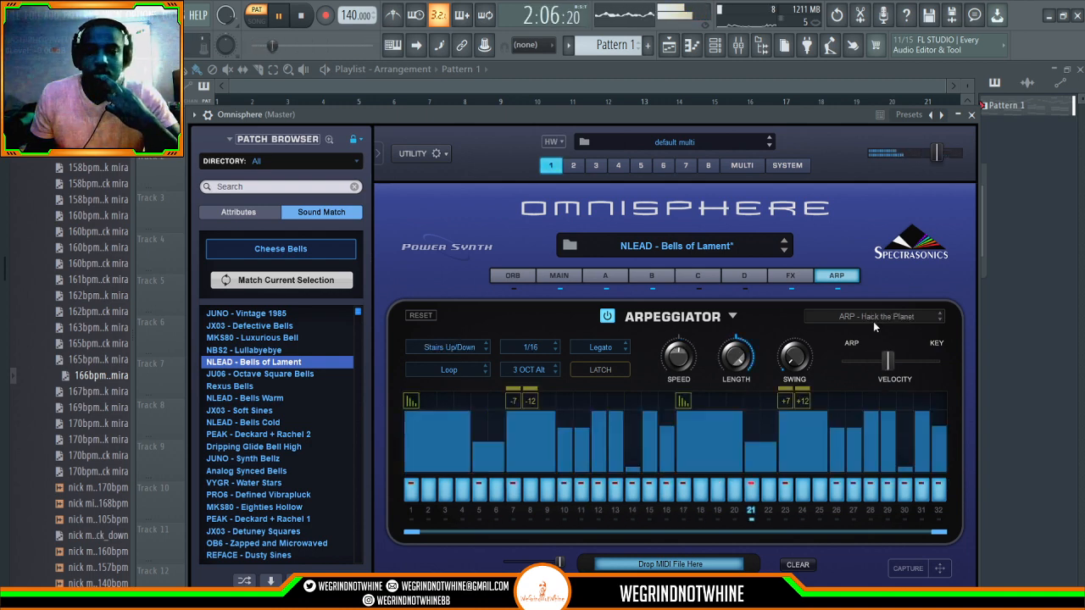
Step: Turn on the Orb, audition a position up and to the right of its centre, and switch the Orb off again
{"action": "left_click", "coordinate": [561, 278]}
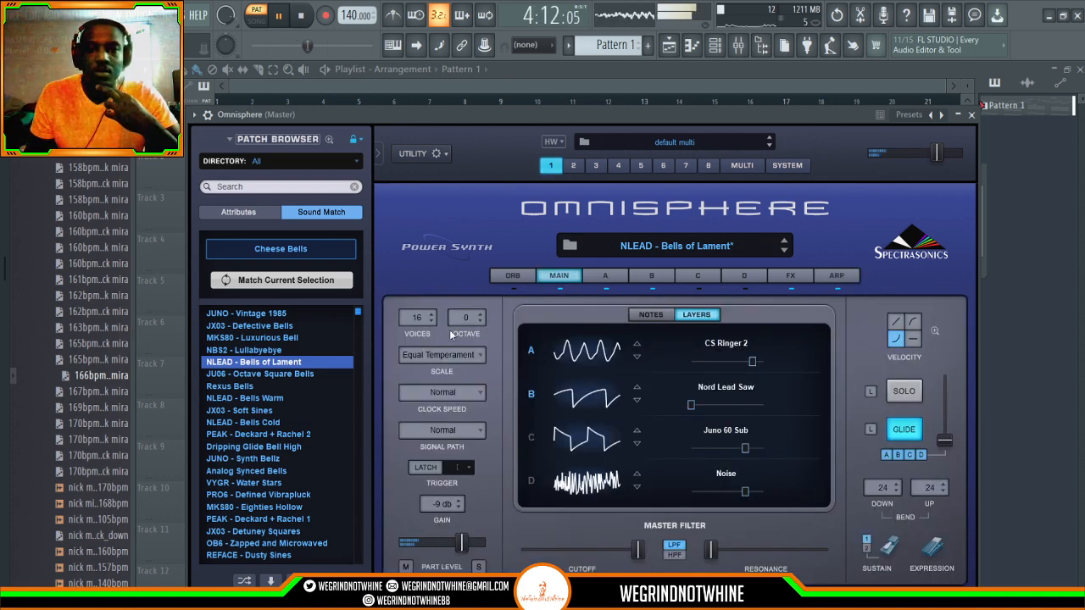
{"action": "left_click", "coordinate": [509, 277]}
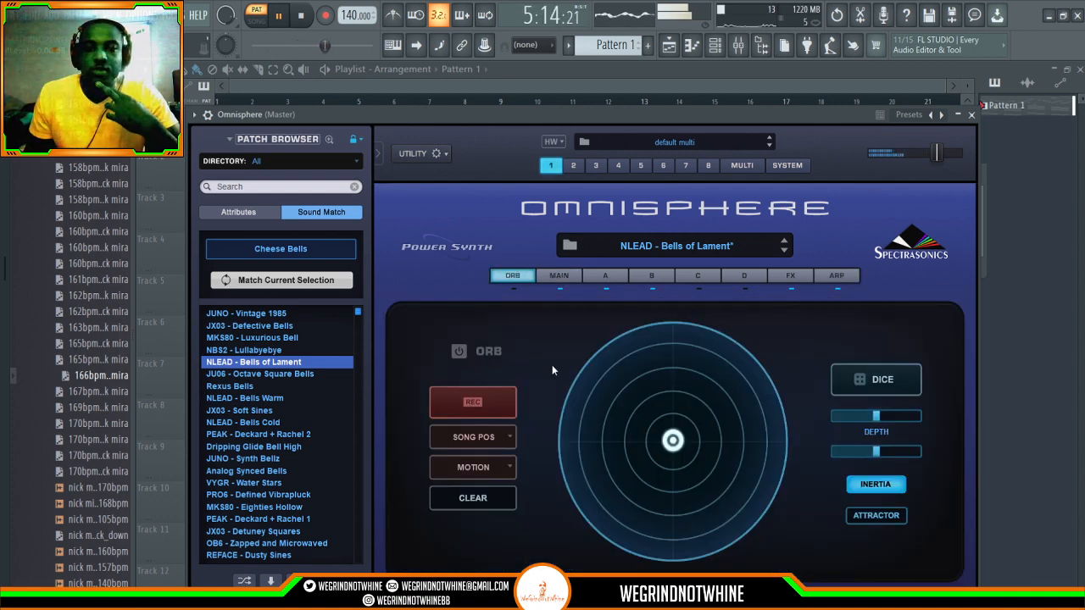
{"action": "left_click", "coordinate": [459, 351]}
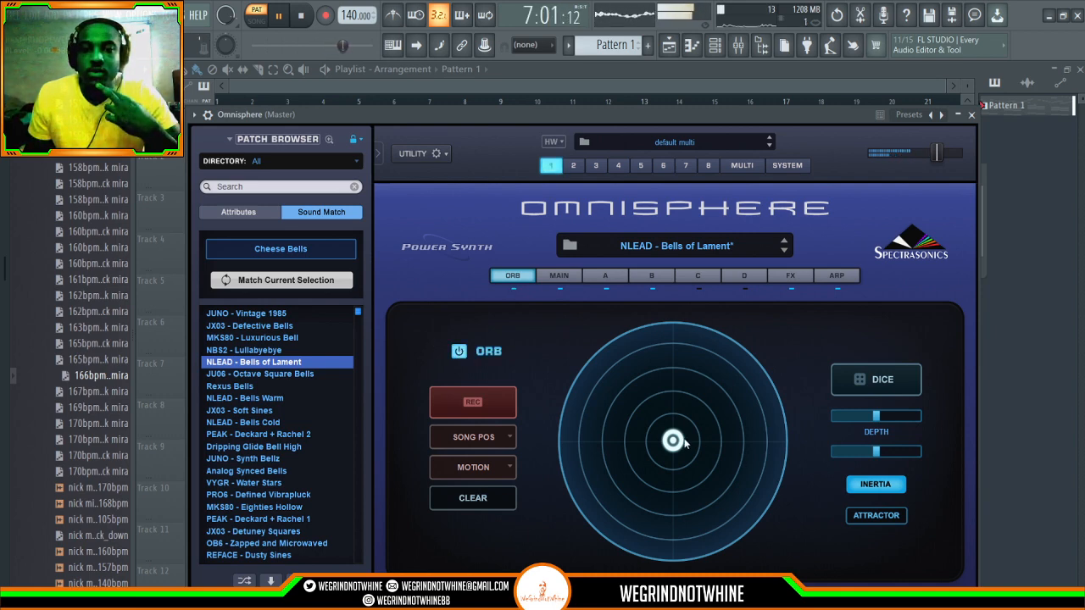
{"action": "left_click_drag", "start_coordinate": [672, 440], "coordinate": [735, 400]}
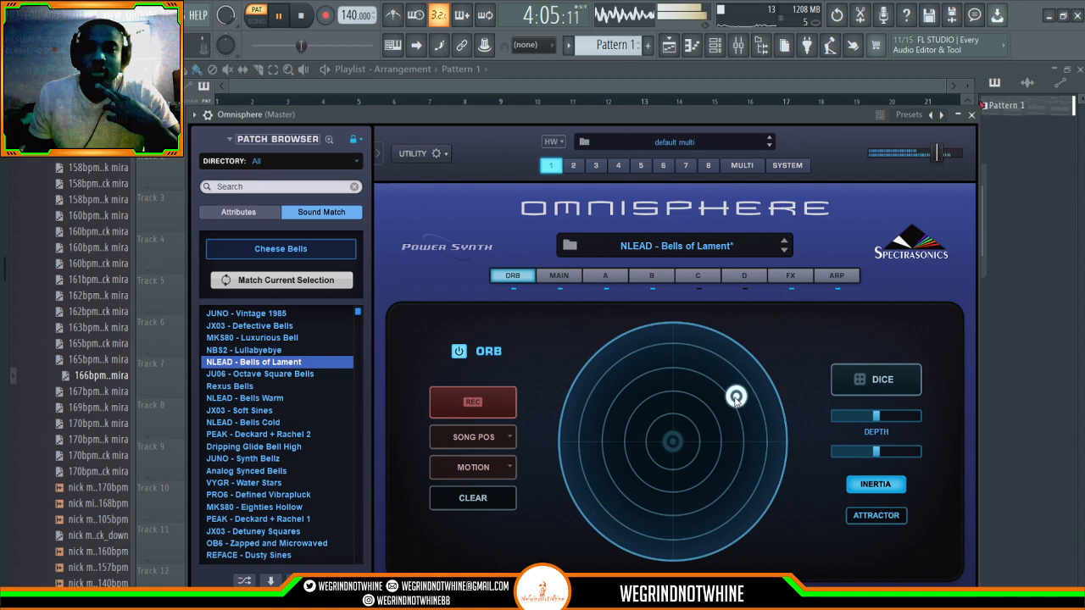
{"action": "left_click", "coordinate": [458, 351]}
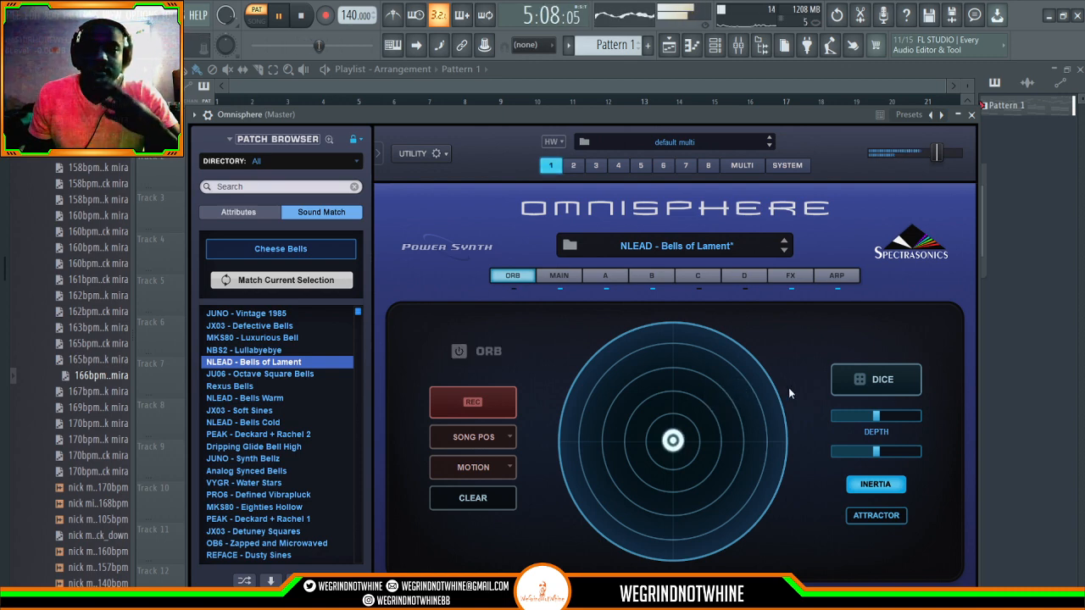
{"action": "left_click", "coordinate": [561, 279]}
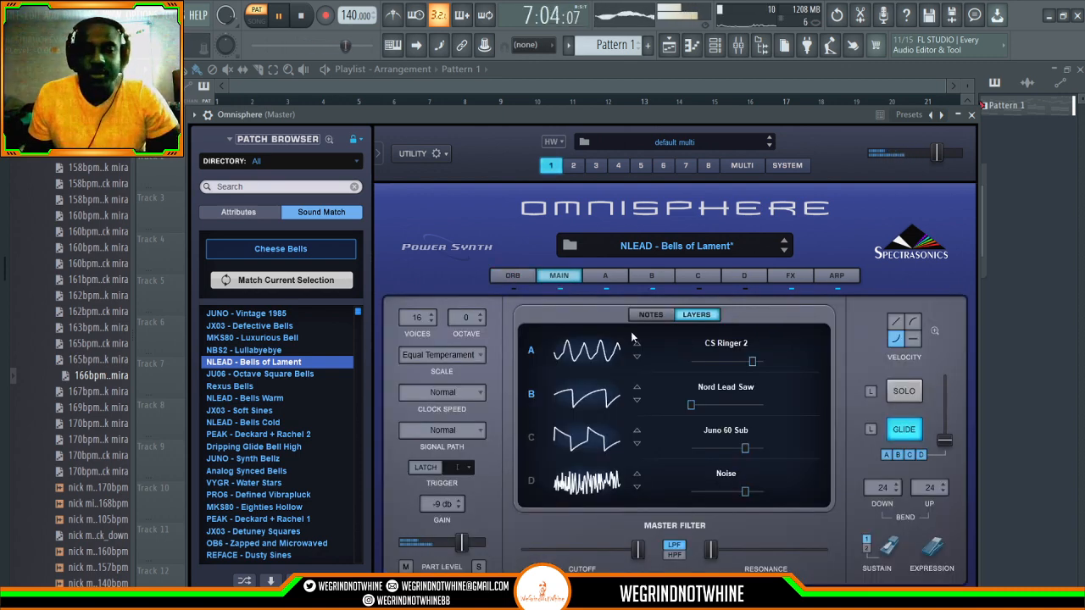
Step: Add the clap [combo] sample from the Claps folder of Kbeazy's Fyed Up Vol 1 kit as a new channel in the channel rack
{"action": "left_click", "coordinate": [714, 47]}
{"action": "scroll", "coordinate": [102, 239], "scroll_direction": "up", "scroll_amount": 10}
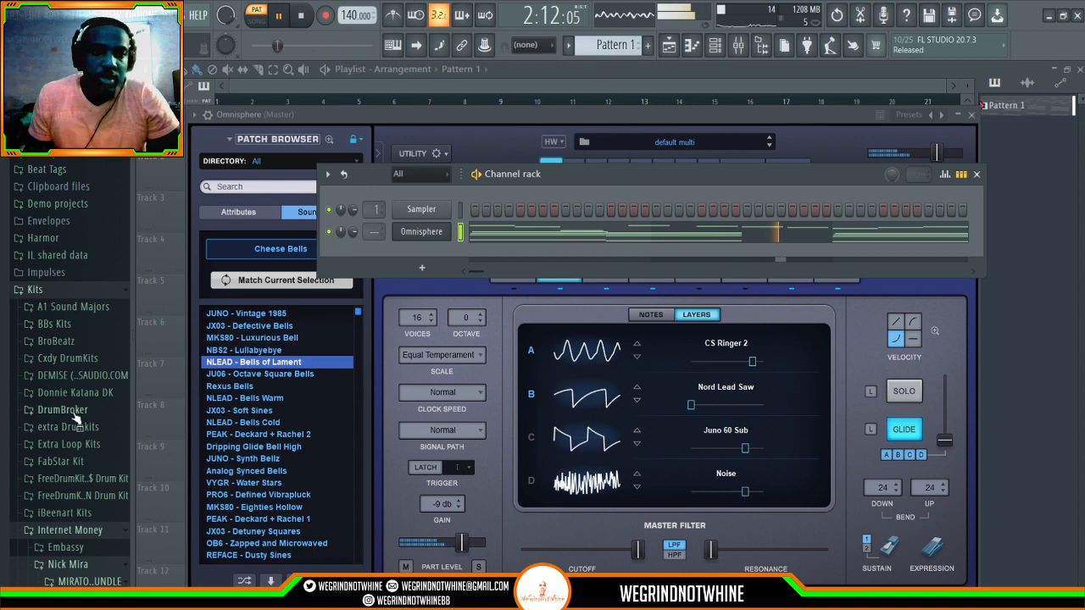
{"action": "left_click", "coordinate": [63, 325]}
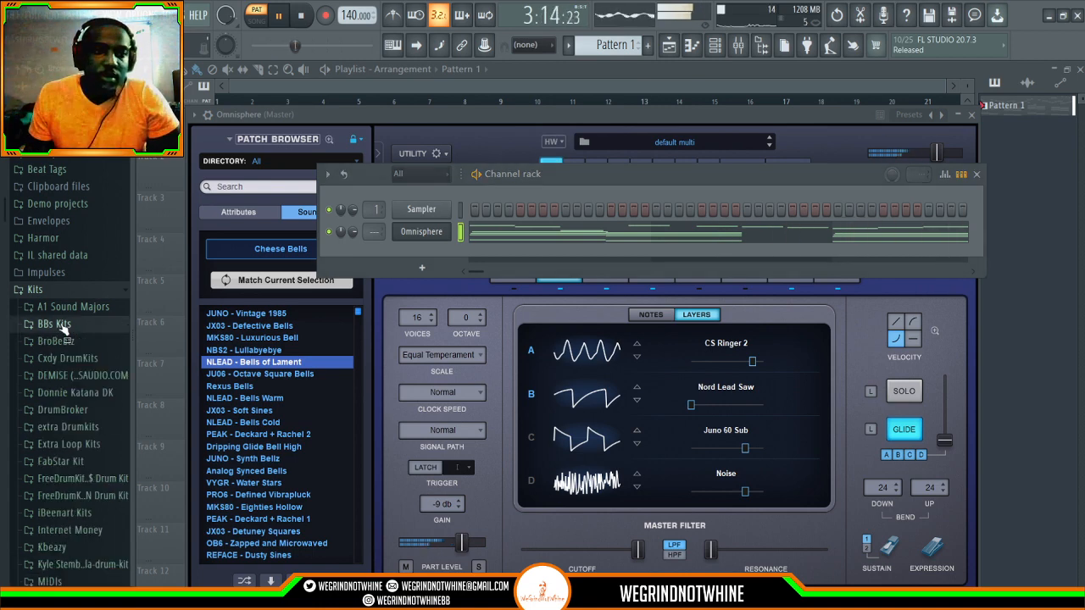
{"action": "scroll", "coordinate": [90, 397], "scroll_direction": "down", "scroll_amount": 8}
{"action": "scroll", "coordinate": [90, 395], "scroll_direction": "up", "scroll_amount": 8}
{"action": "scroll", "coordinate": [87, 390], "scroll_direction": "down", "scroll_amount": 8}
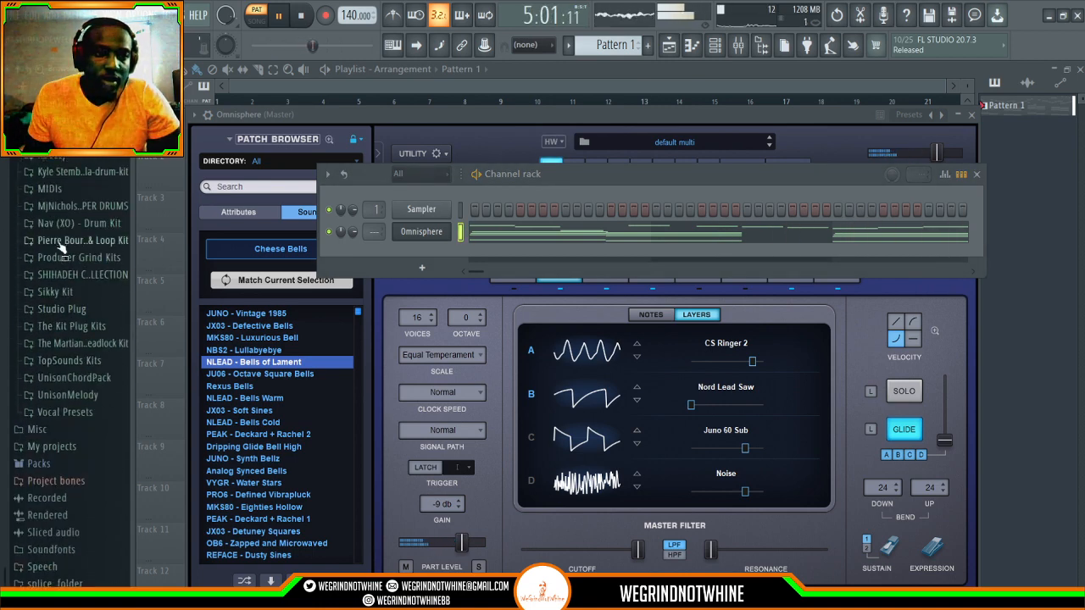
{"action": "scroll", "coordinate": [81, 228], "scroll_direction": "up", "scroll_amount": 1}
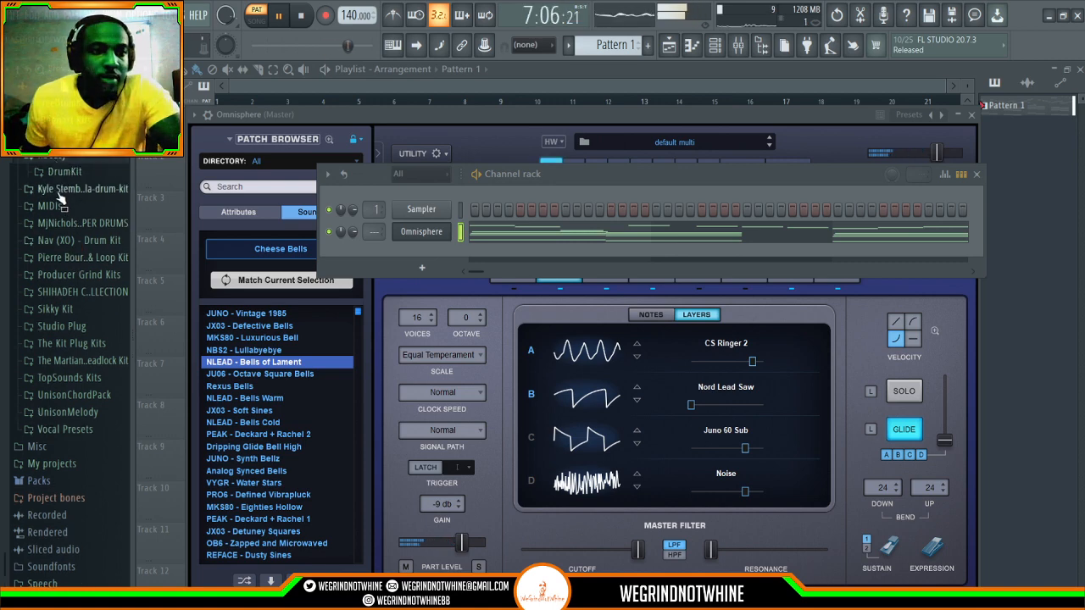
{"action": "left_click", "coordinate": [76, 174]}
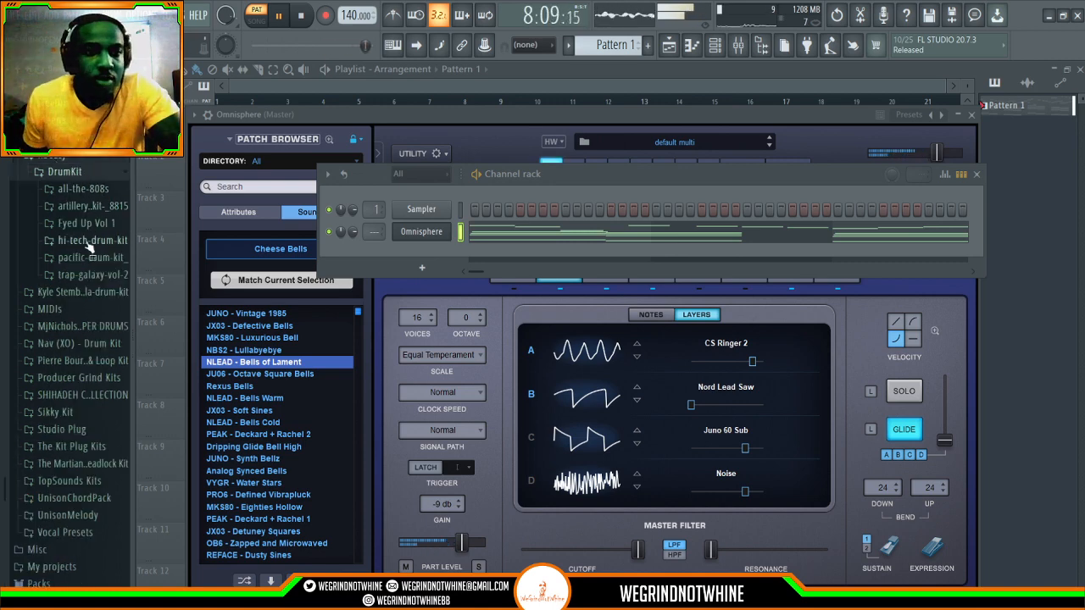
{"action": "left_click", "coordinate": [81, 222]}
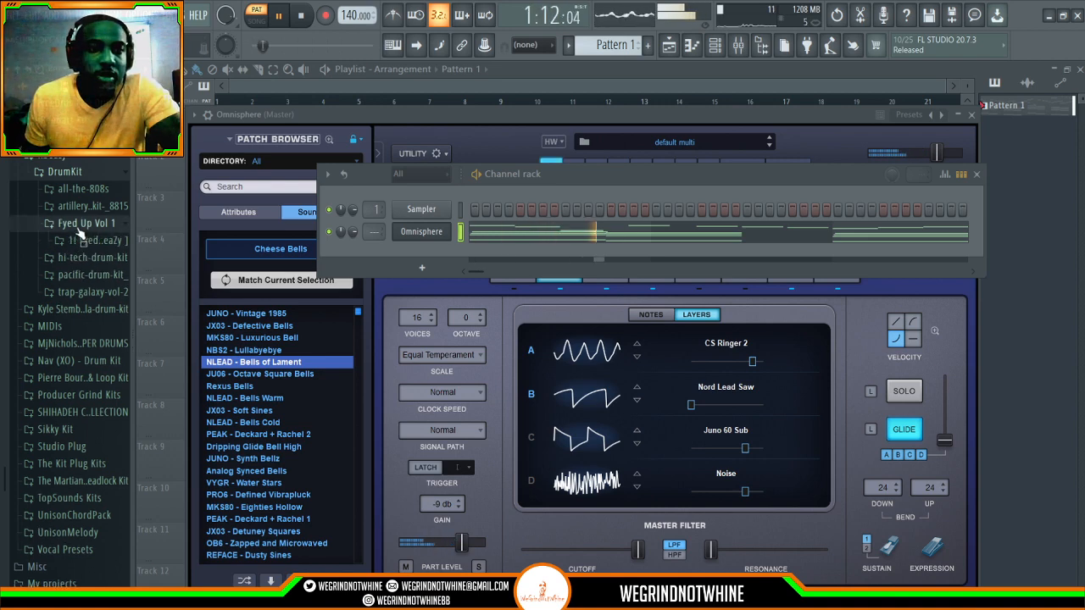
{"action": "left_click", "coordinate": [85, 240]}
{"action": "left_click", "coordinate": [89, 291]}
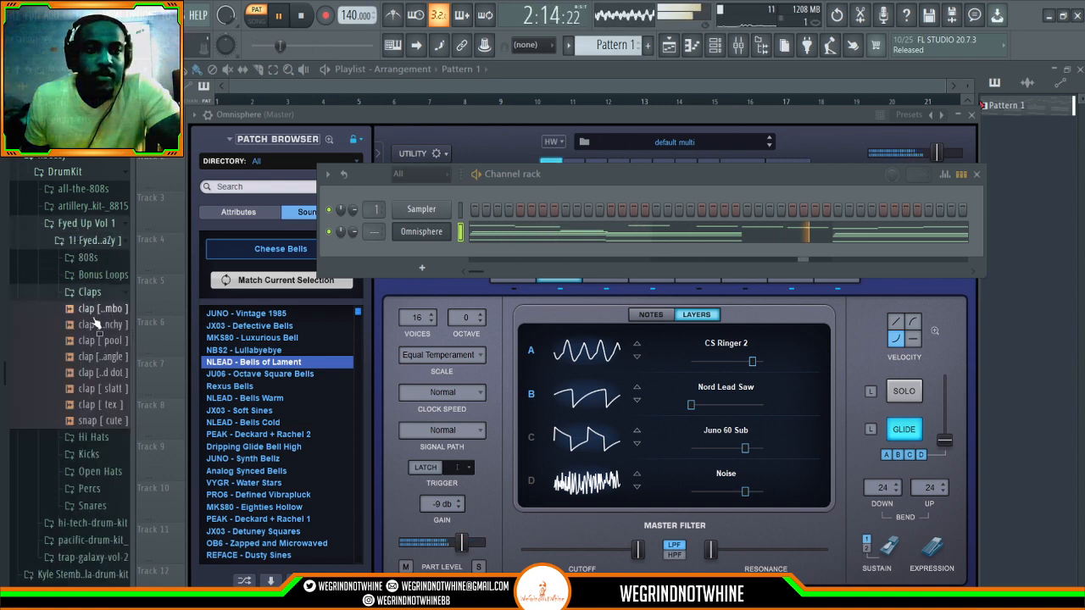
{"action": "left_click_drag", "start_coordinate": [103, 312], "coordinate": [407, 252]}
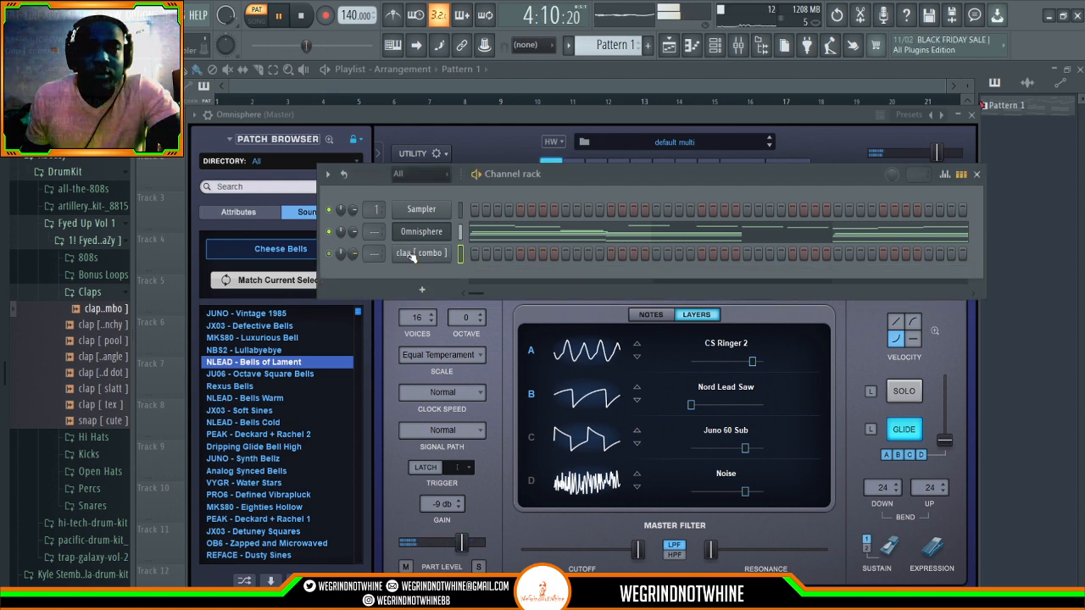
Step: Load the Basic Clap MIDI pattern from the BBs Kits Snares and Claps folder into the clap [combo] channel
{"action": "left_click", "coordinate": [566, 256]}
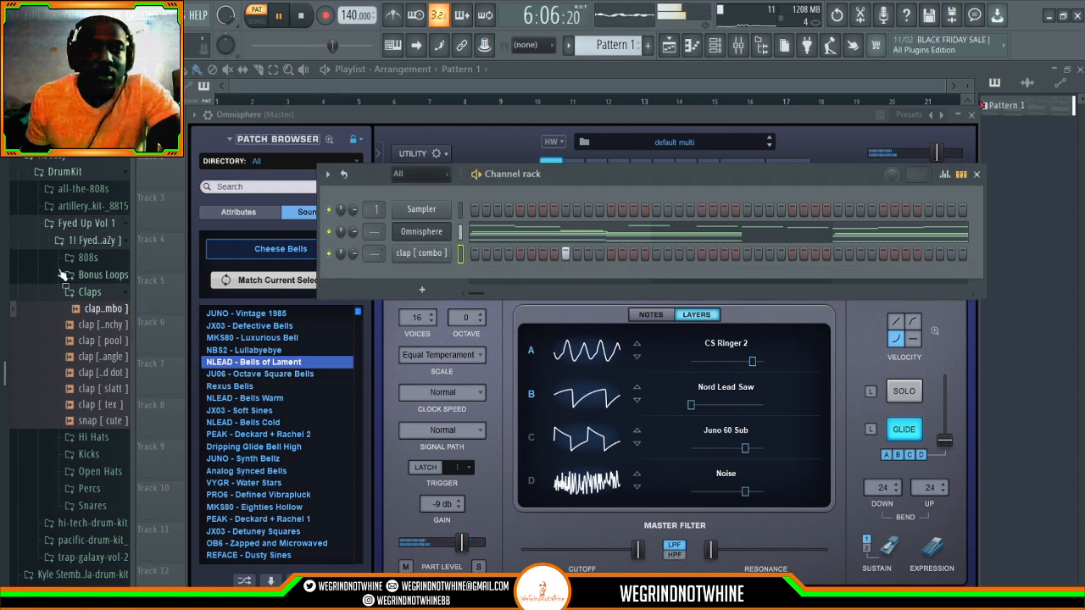
{"action": "scroll", "coordinate": [67, 279], "scroll_direction": "up", "scroll_amount": 6}
{"action": "left_click", "coordinate": [71, 412]}
{"action": "scroll", "coordinate": [72, 399], "scroll_direction": "down", "scroll_amount": 3}
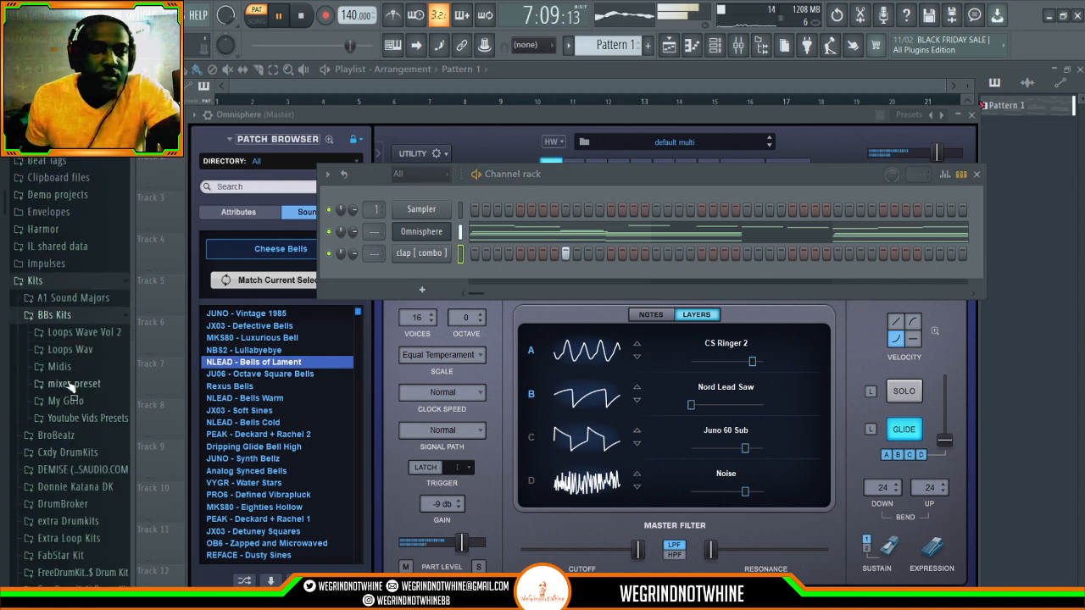
{"action": "left_click", "coordinate": [59, 367]}
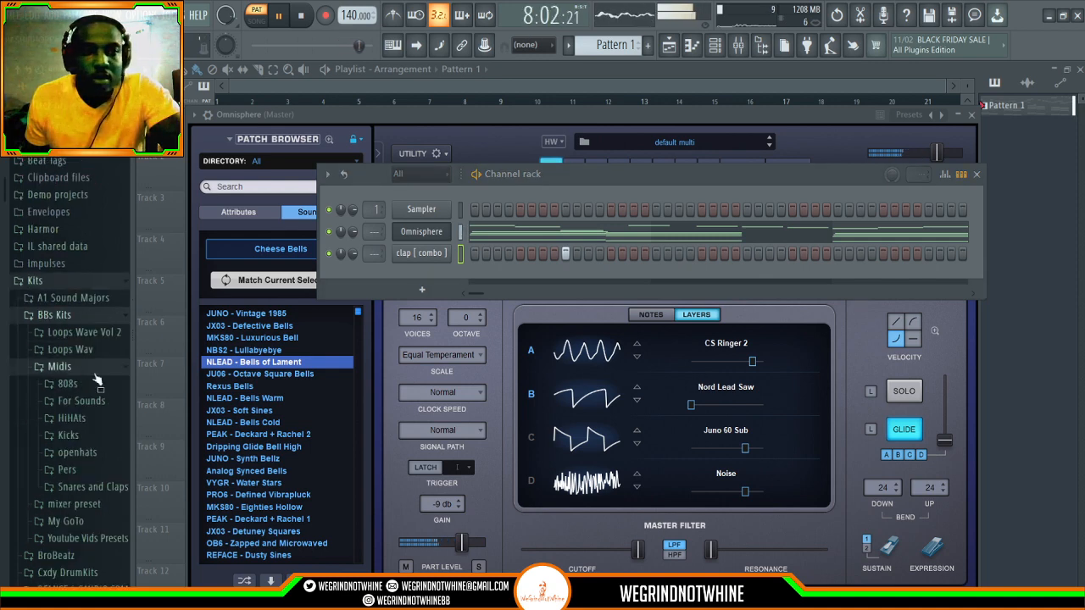
{"action": "left_click", "coordinate": [99, 488]}
{"action": "left_click", "coordinate": [81, 442]}
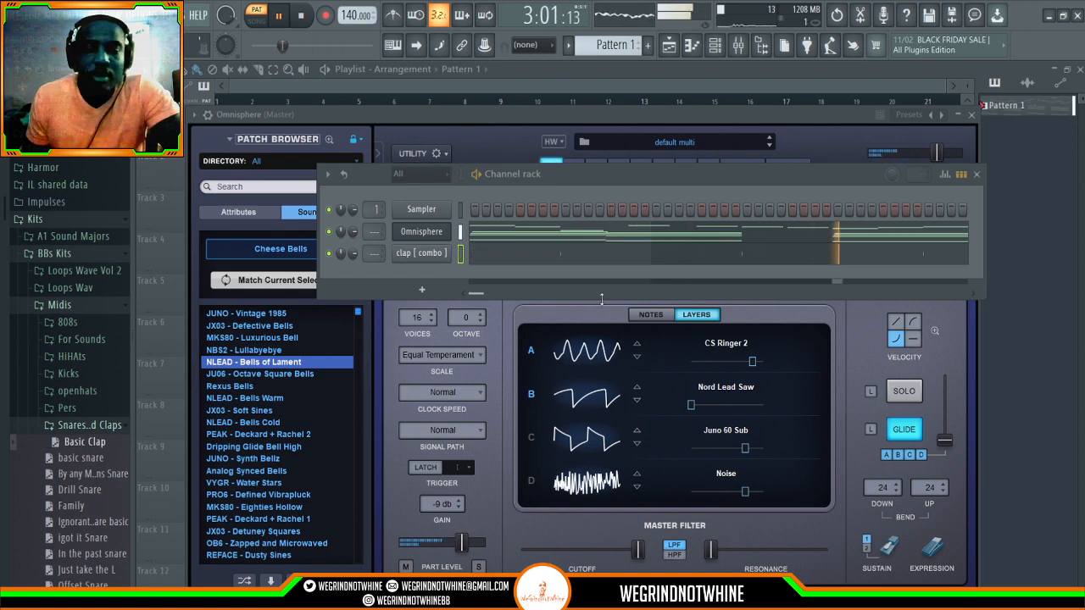
Step: Add the hi hat [order] sample from the Hi Hats folder of Kbeazy's Fyed Up Vol 1 kit as a new channel
{"action": "scroll", "coordinate": [74, 430], "scroll_direction": "down", "scroll_amount": 12}
{"action": "scroll", "coordinate": [75, 430], "scroll_direction": "down", "scroll_amount": 3}
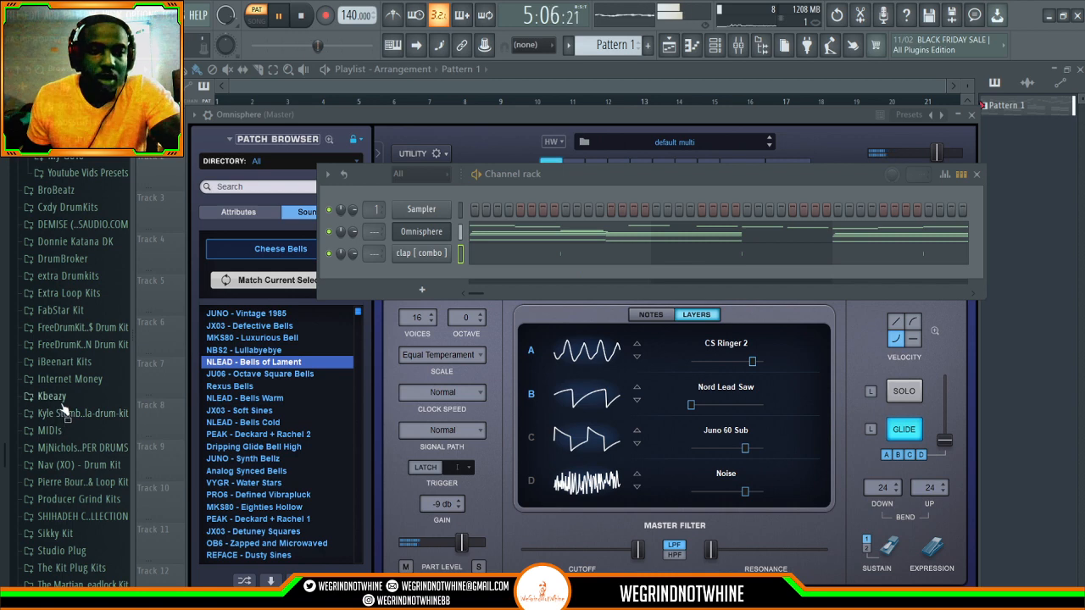
{"action": "left_click", "coordinate": [51, 395]}
{"action": "left_click", "coordinate": [100, 336]}
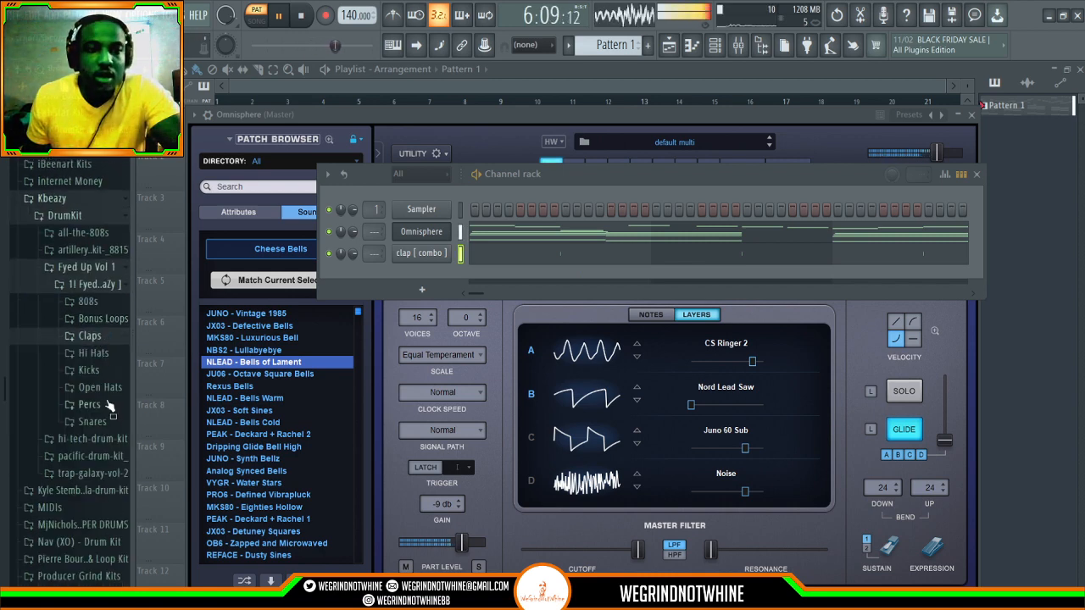
{"action": "left_click", "coordinate": [88, 352]}
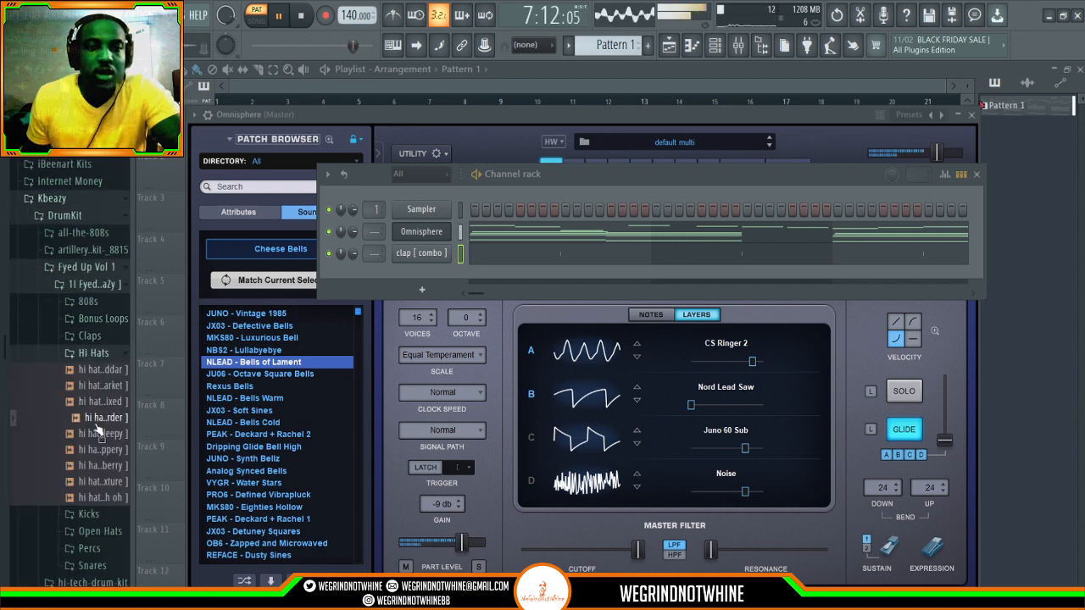
{"action": "left_click_drag", "start_coordinate": [394, 275], "coordinate": [397, 273]}
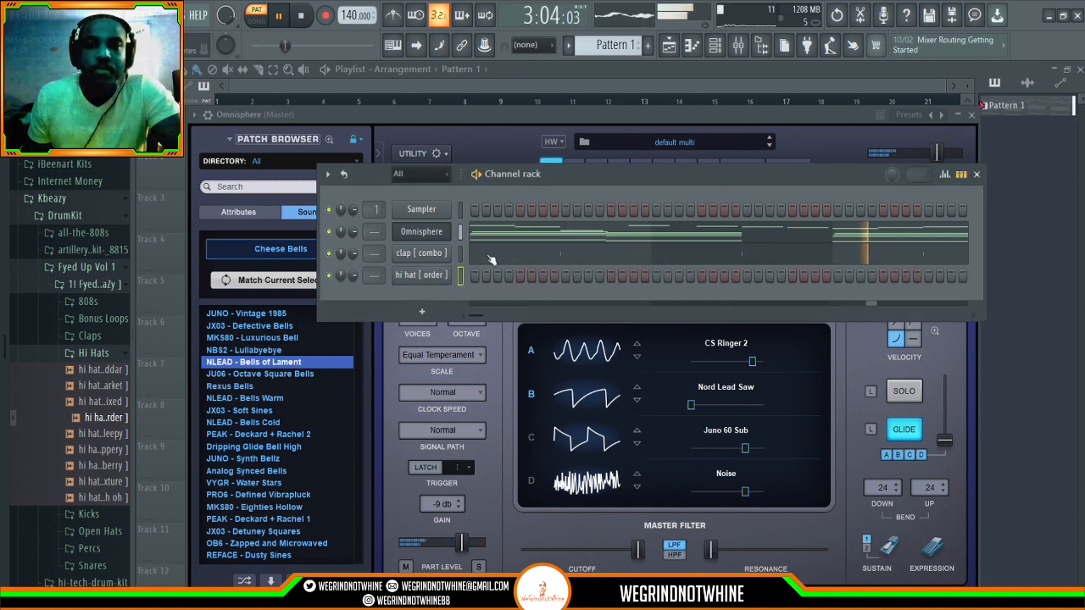
Step: Try the Champ 4step and dusk fast MIDI patterns from BBs Kits on the hi hat [order] channel, and settle on F It fast
{"action": "scroll", "coordinate": [75, 388], "scroll_direction": "up", "scroll_amount": 7}
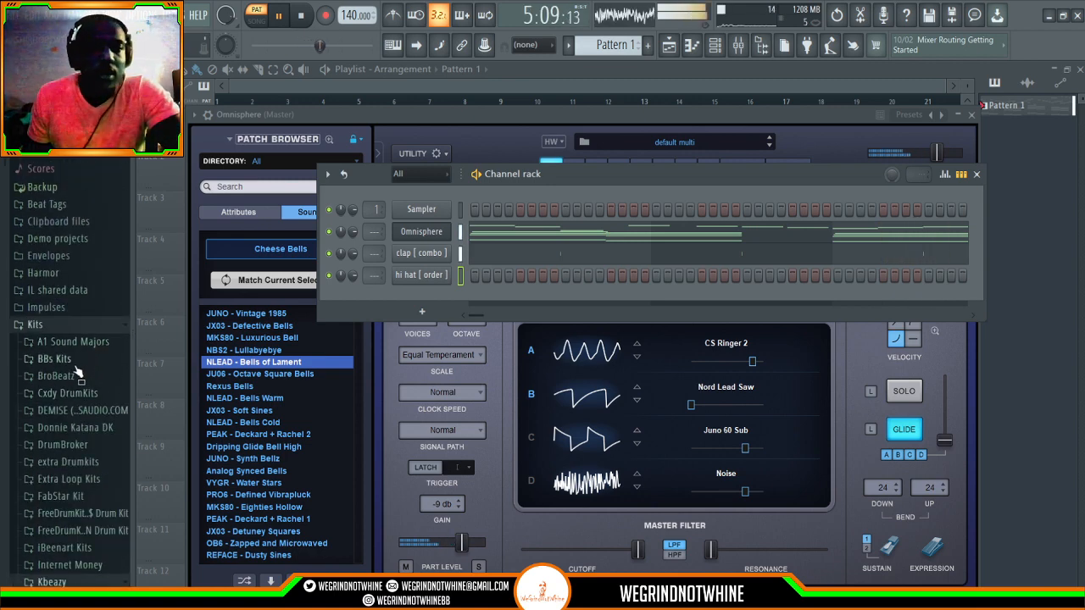
{"action": "left_click", "coordinate": [77, 363]}
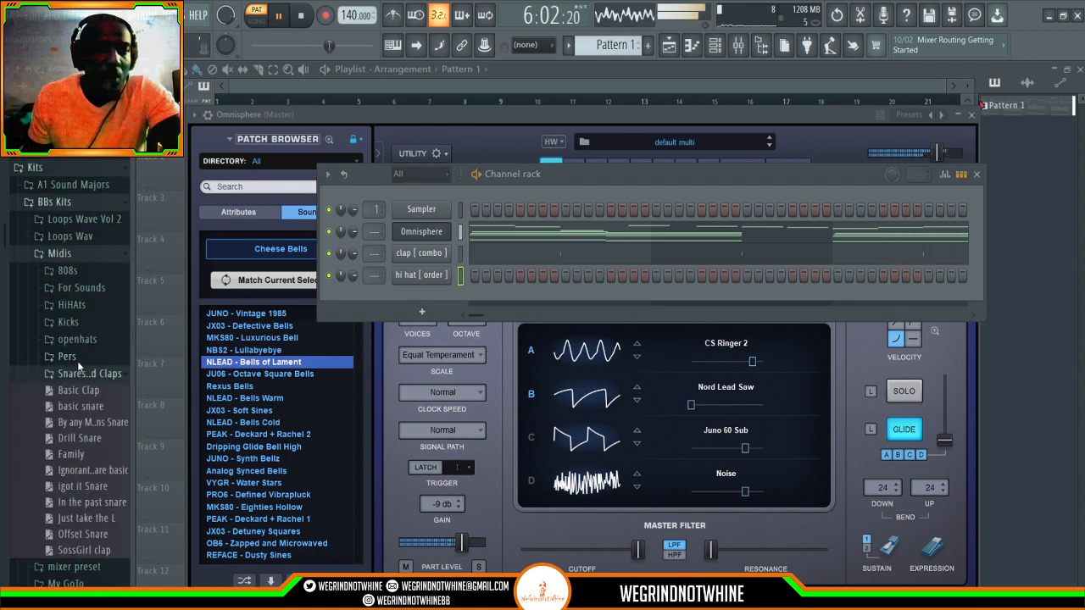
{"action": "left_click", "coordinate": [73, 305]}
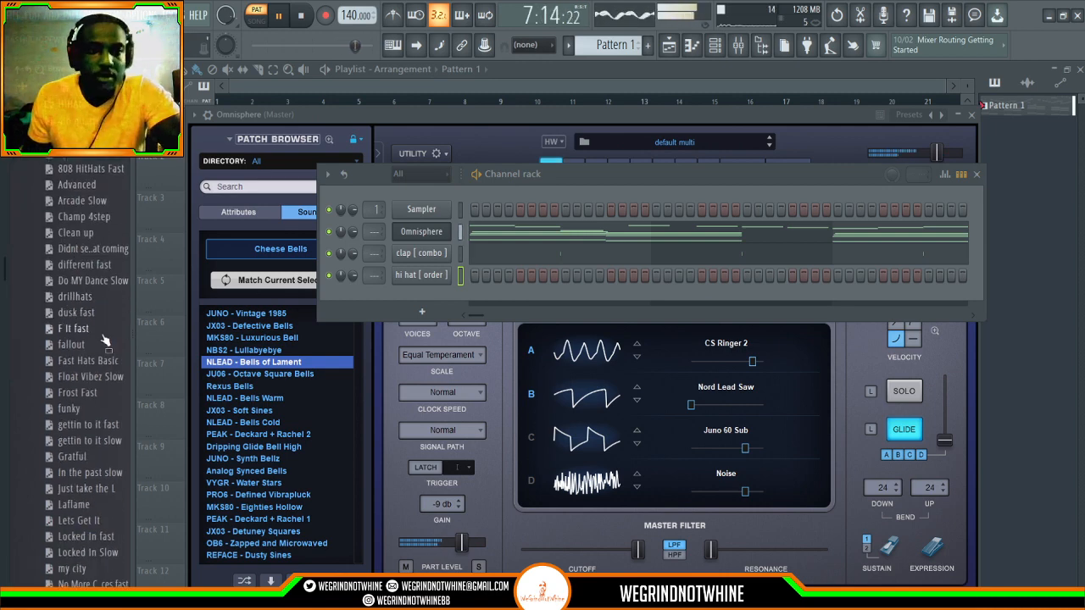
{"action": "left_click", "coordinate": [68, 216]}
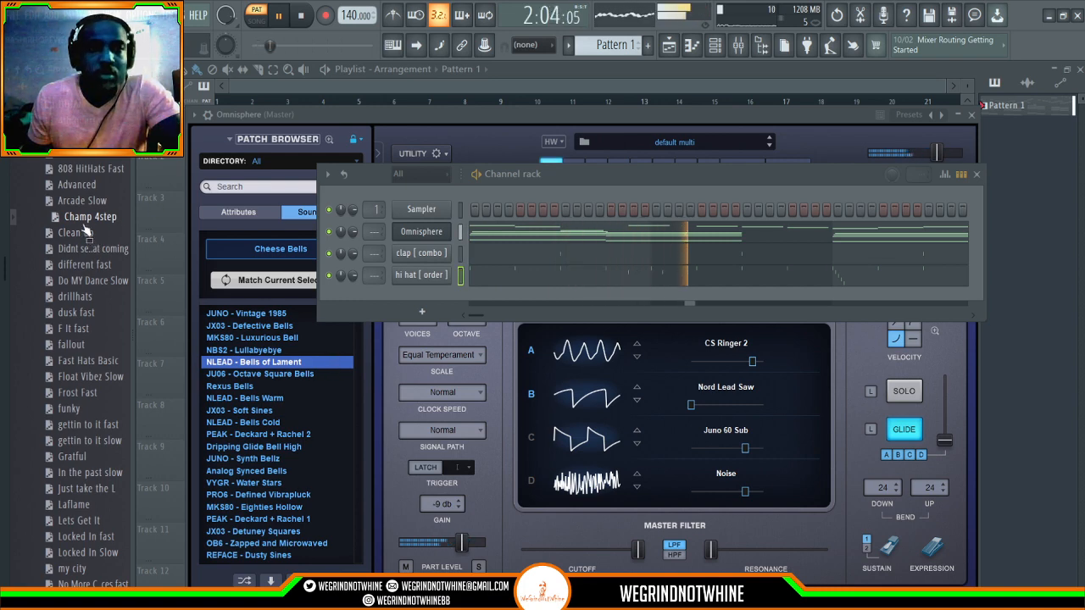
{"action": "left_click", "coordinate": [79, 313]}
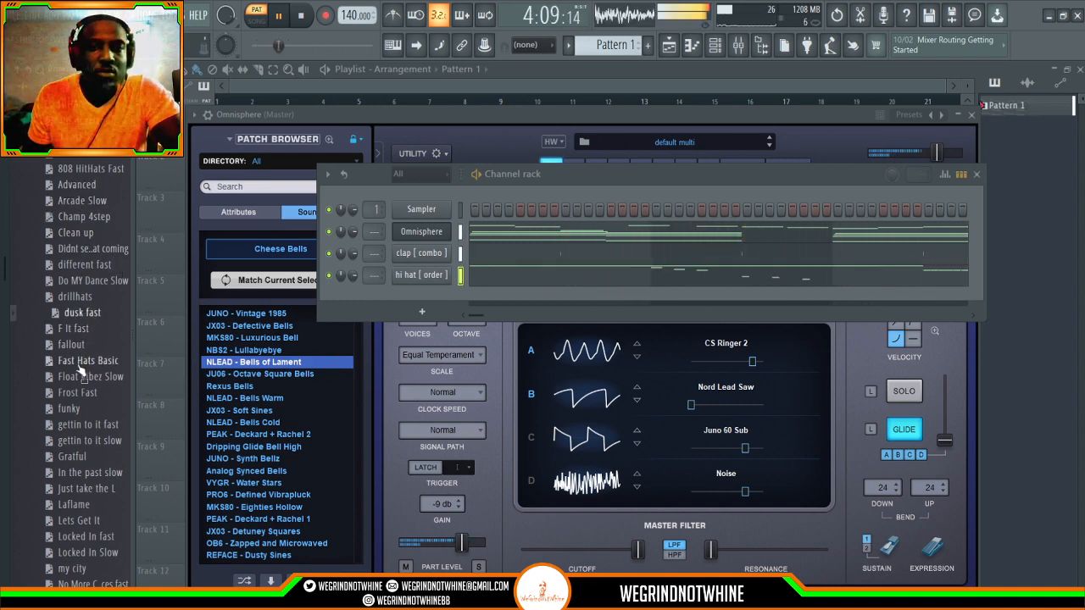
{"action": "left_click", "coordinate": [74, 328]}
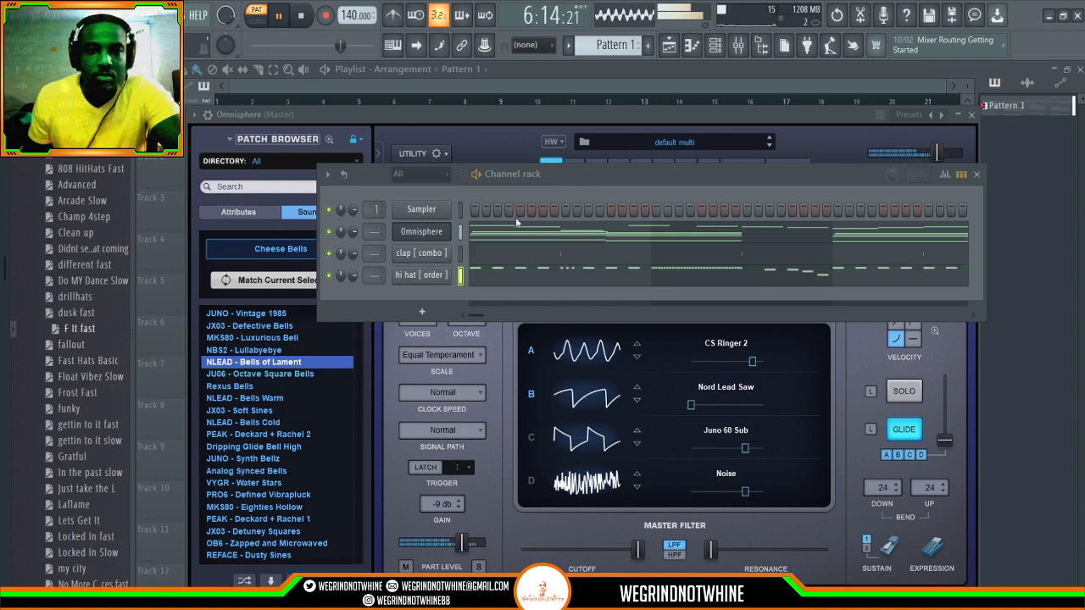
Step: Bring the Omnisphere window back to the front, stop playback and set the project tempo to 160 BPM
{"action": "left_click", "coordinate": [475, 112]}
{"action": "scroll", "coordinate": [45, 372], "scroll_direction": "down", "scroll_amount": 10}
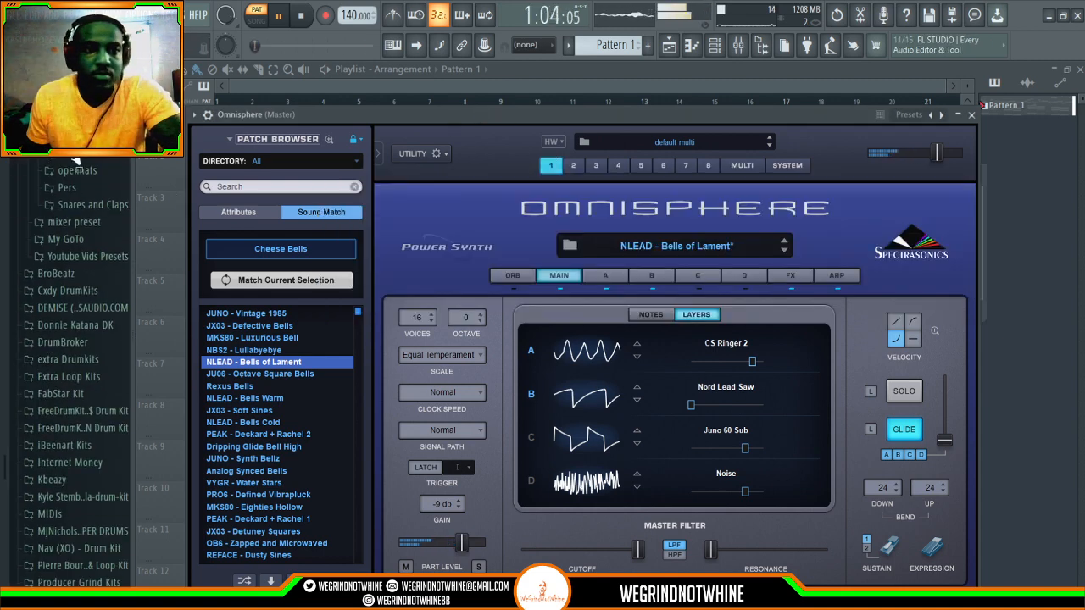
{"action": "scroll", "coordinate": [53, 347], "scroll_direction": "down", "scroll_amount": 3}
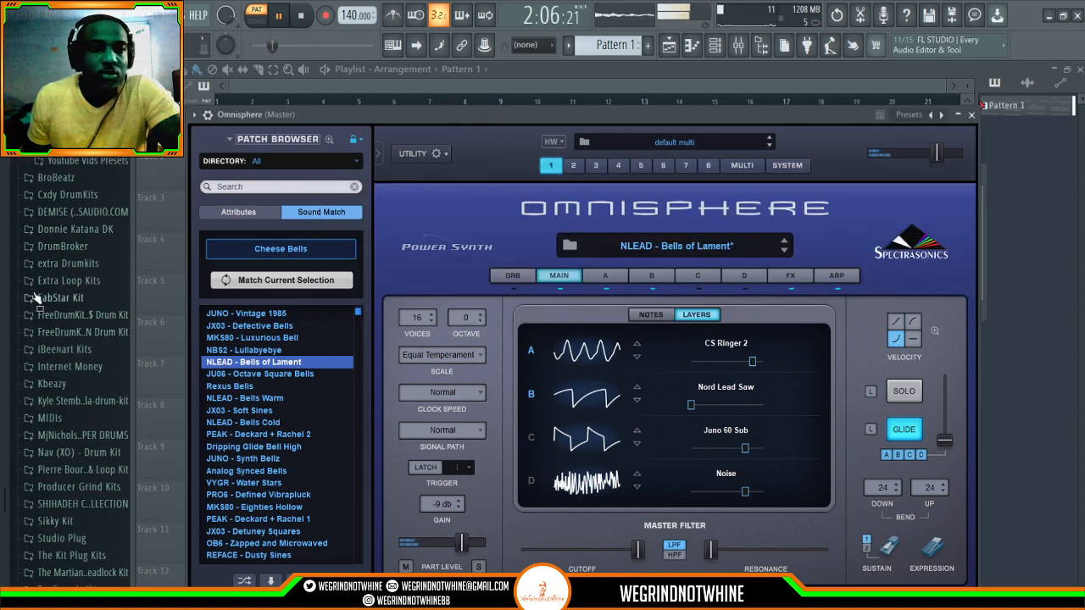
{"action": "scroll", "coordinate": [61, 315], "scroll_direction": "up", "scroll_amount": 3}
{"action": "scroll", "coordinate": [59, 364], "scroll_direction": "down", "scroll_amount": 3}
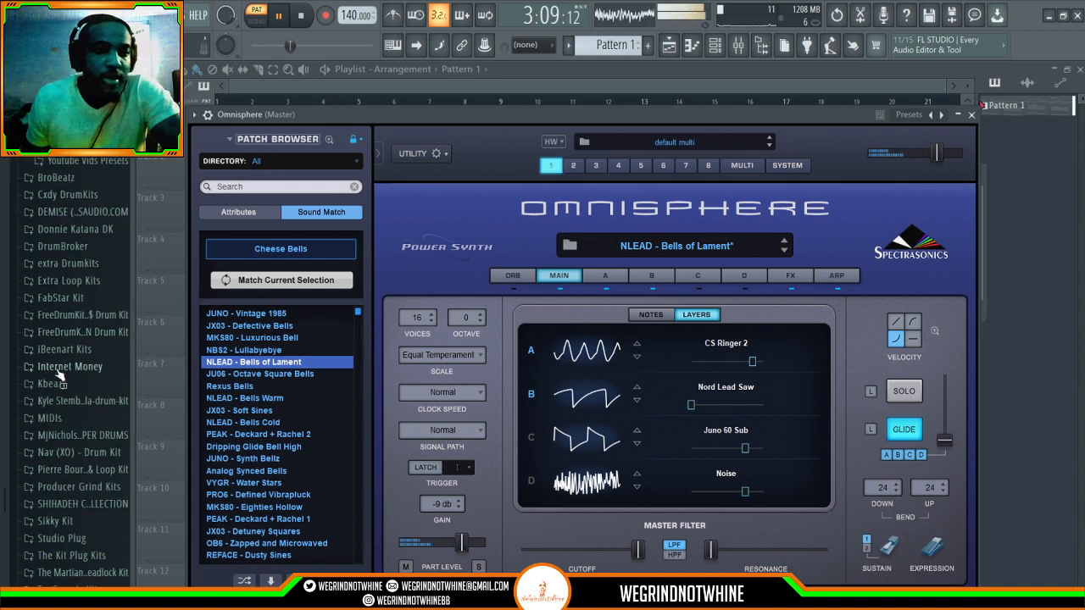
{"action": "key", "text": "space"}
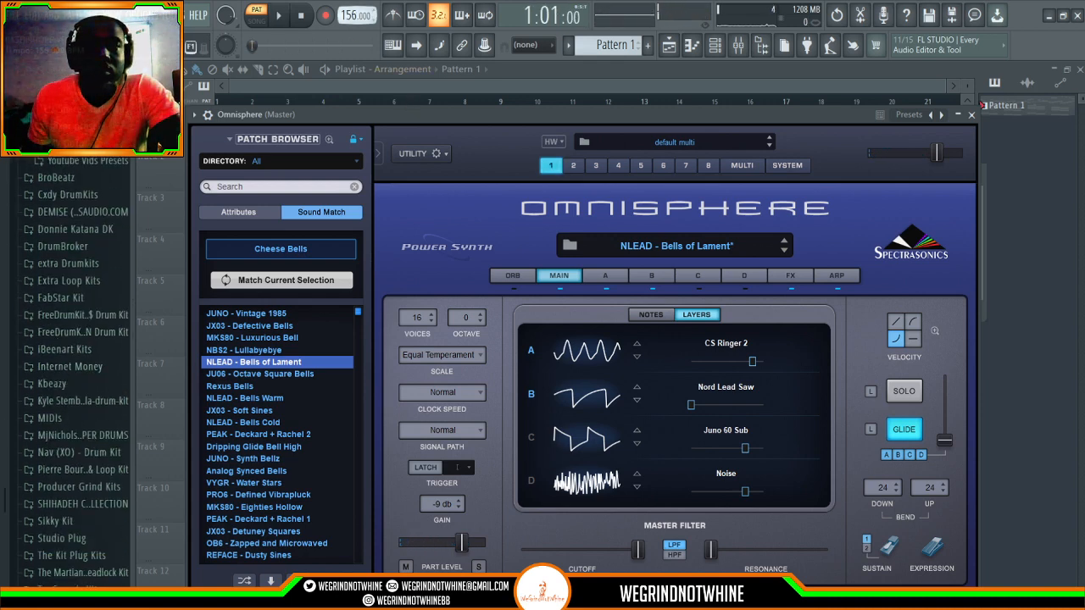
{"action": "left_click_drag", "start_coordinate": [348, 16], "coordinate": [349, 10]}
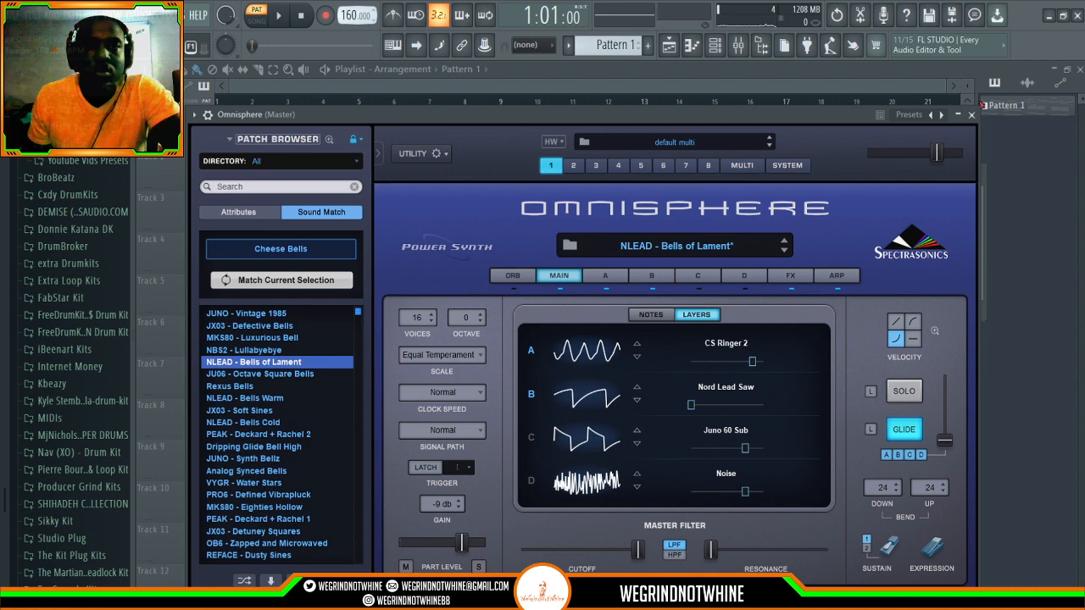
Step: Open the 808s folder of Kbeazy's Fyed Up Vol 1 kit and audition the hitter, outside and fyed up samples
{"action": "scroll", "coordinate": [75, 268], "scroll_direction": "up", "scroll_amount": 2}
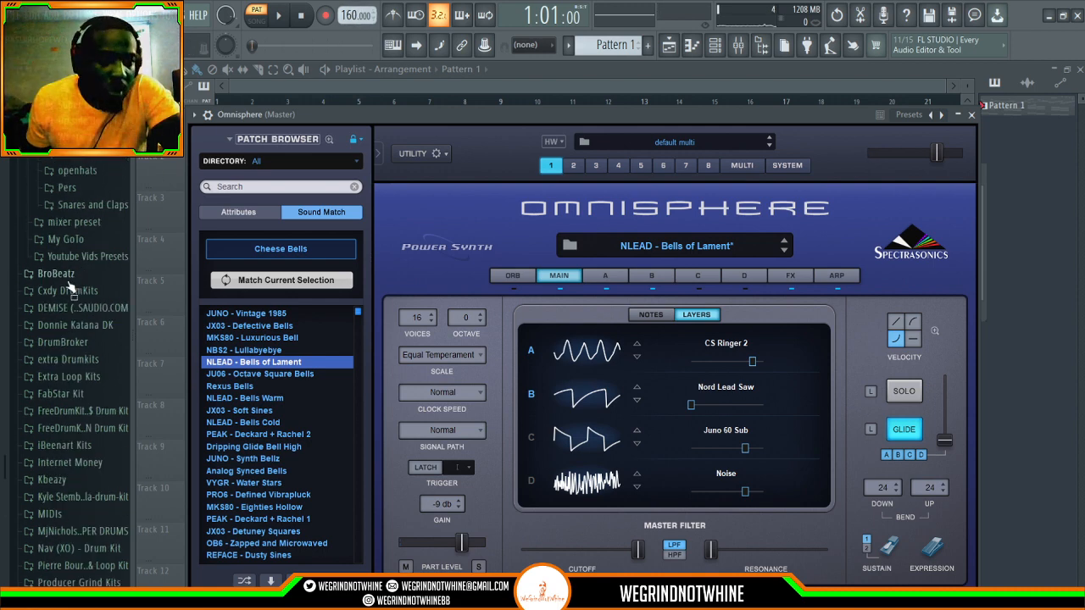
{"action": "left_click", "coordinate": [65, 482]}
{"action": "scroll", "coordinate": [64, 482], "scroll_direction": "down", "scroll_amount": 2}
{"action": "left_click", "coordinate": [84, 285]}
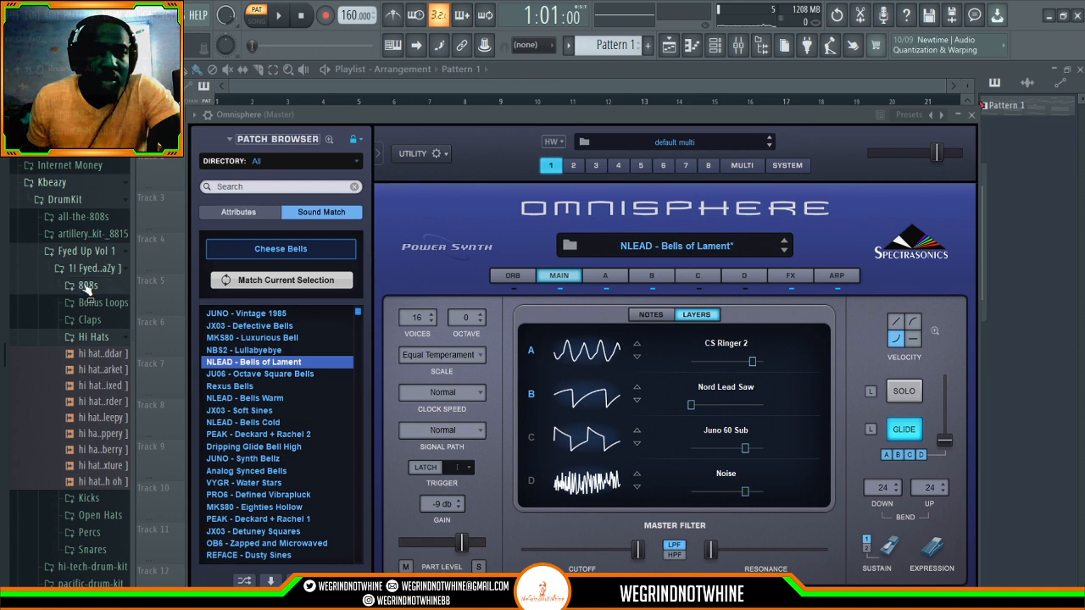
{"action": "left_click", "coordinate": [108, 447]}
{"action": "left_click", "coordinate": [104, 413]}
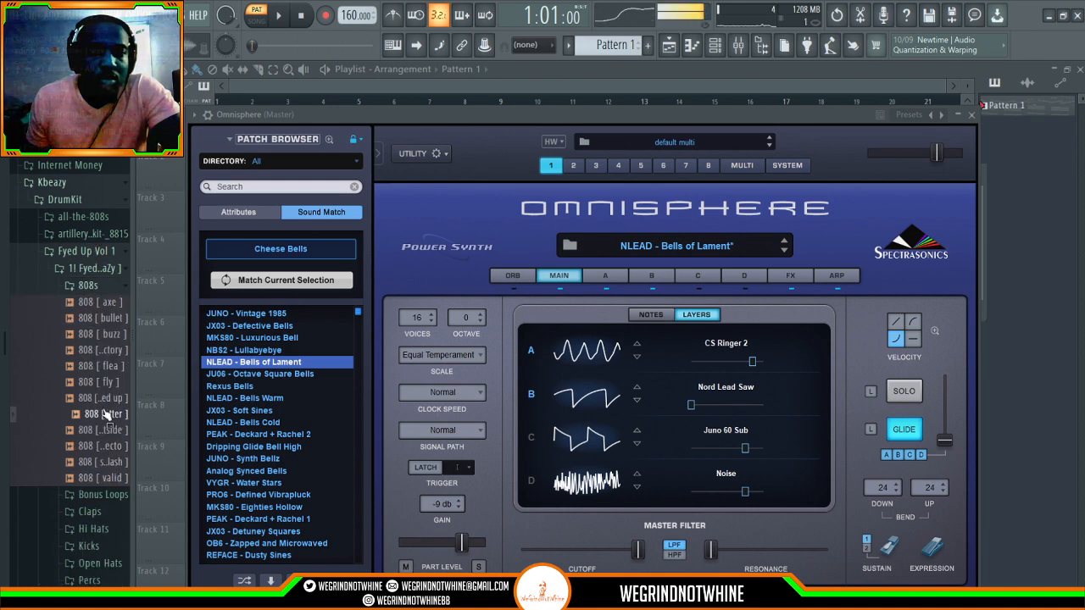
{"action": "left_click", "coordinate": [102, 402]}
{"action": "left_click", "coordinate": [103, 429]}
{"action": "left_click", "coordinate": [111, 402]}
Step: Start playback and audition the hitter, perfecto, splash and valid 808 samples against the beat
{"action": "key", "text": "space"}
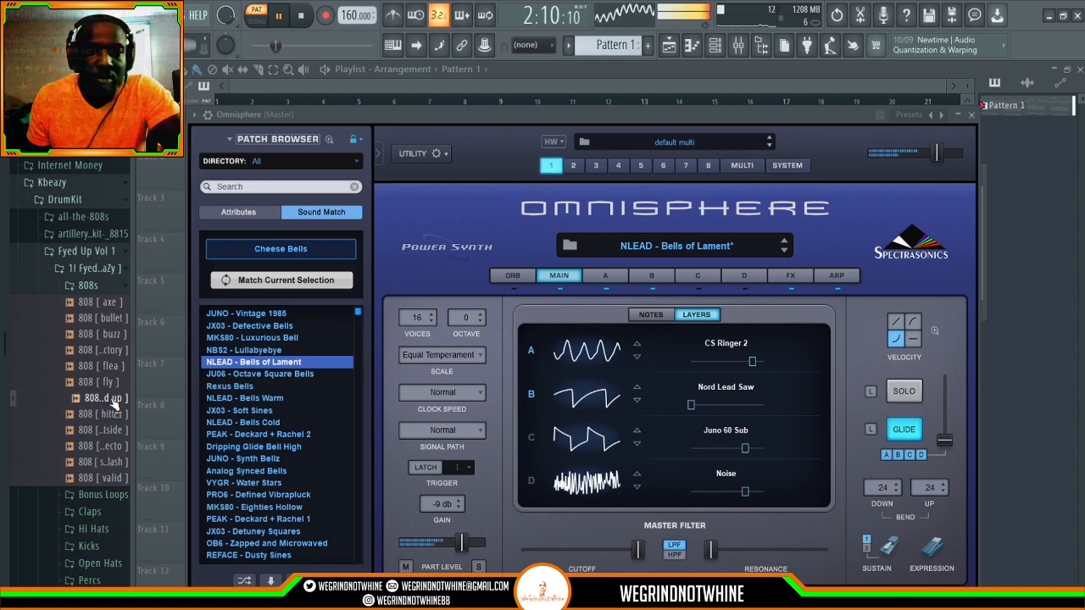
{"action": "left_click", "coordinate": [105, 420]}
{"action": "left_click", "coordinate": [105, 446]}
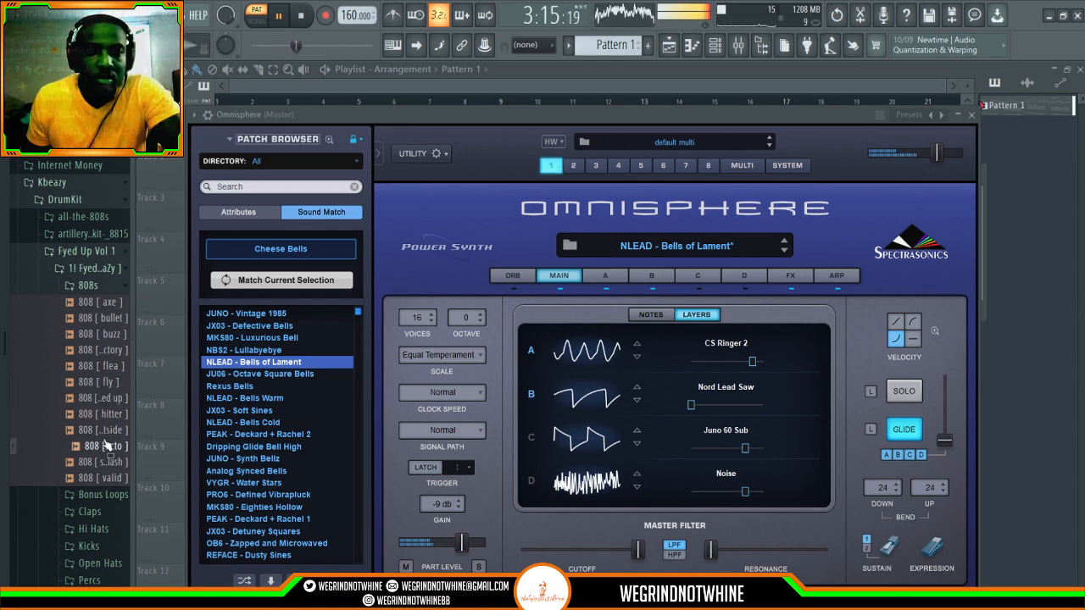
{"action": "left_click", "coordinate": [102, 462]}
{"action": "left_click", "coordinate": [101, 478]}
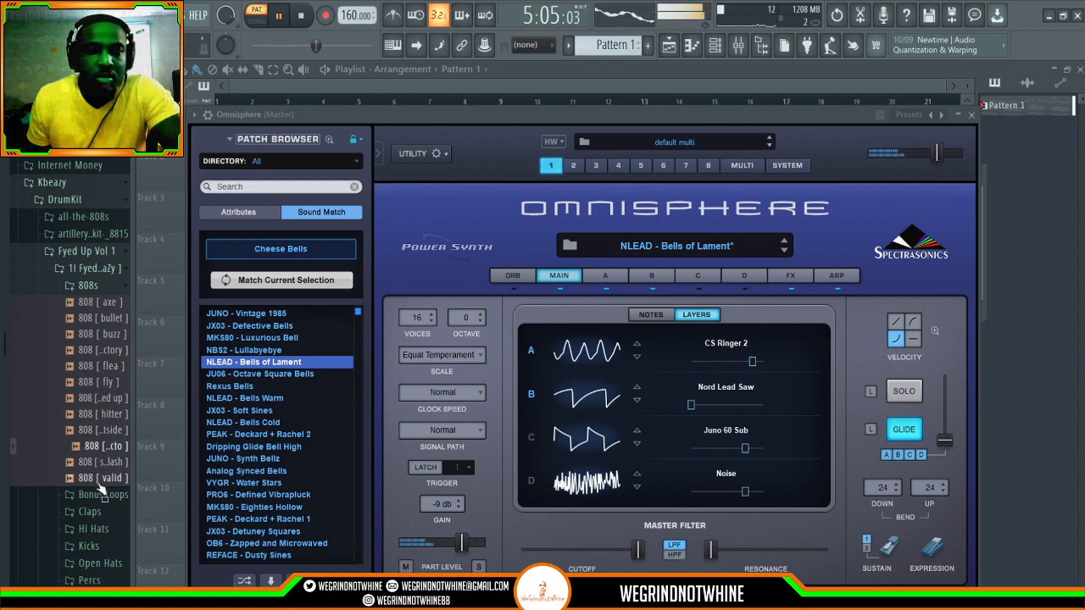
{"action": "left_click", "coordinate": [101, 465]}
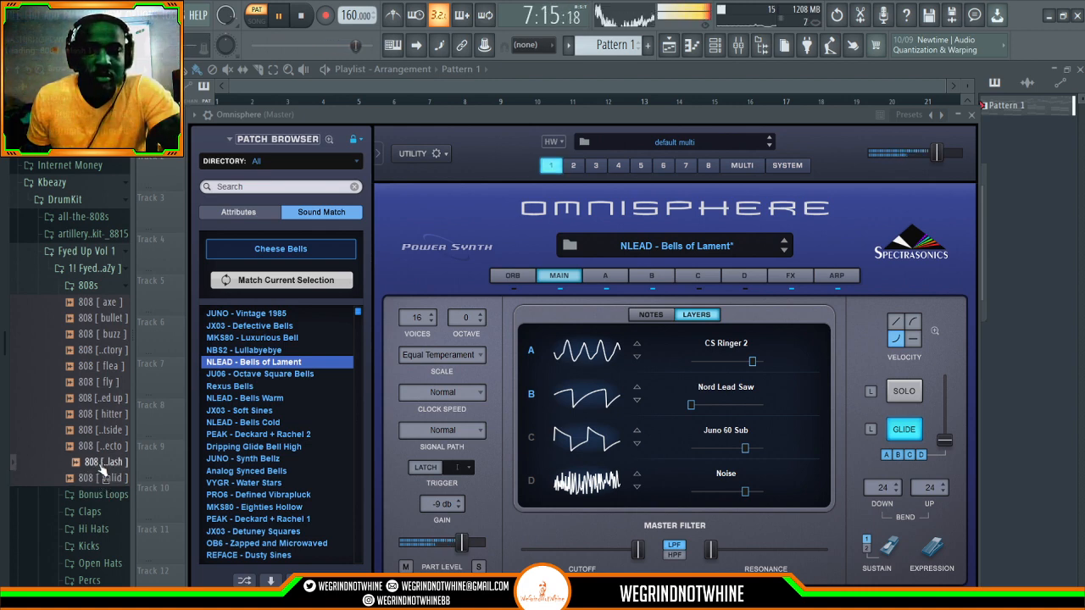
Step: Open Kbeazy's all-the-808s collection and audition samples such as 808 [ GLAM ] against the playing beat
{"action": "left_click", "coordinate": [96, 233]}
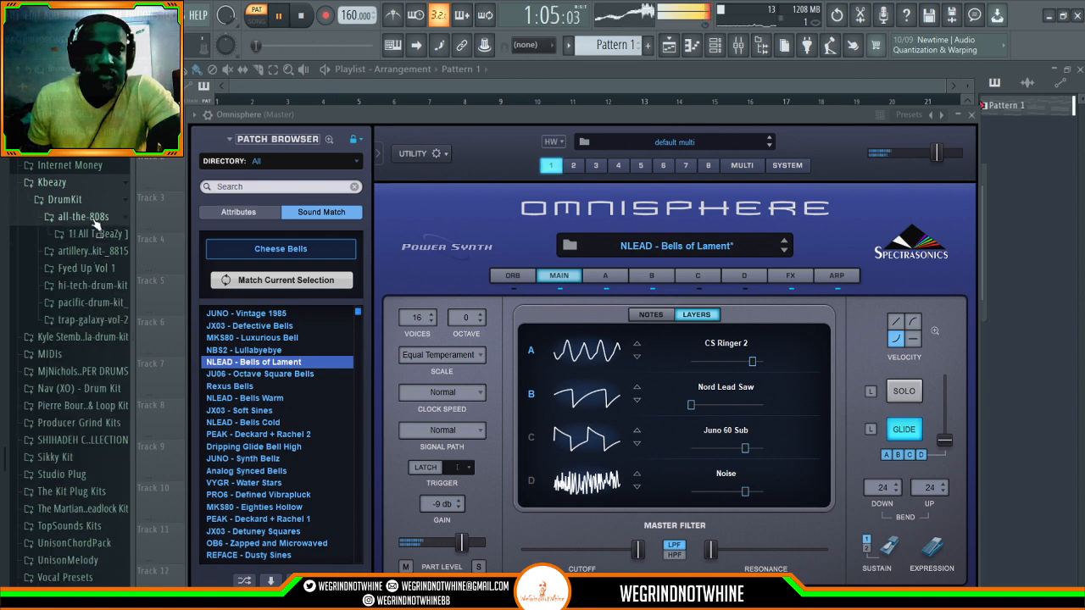
{"action": "left_click", "coordinate": [89, 237]}
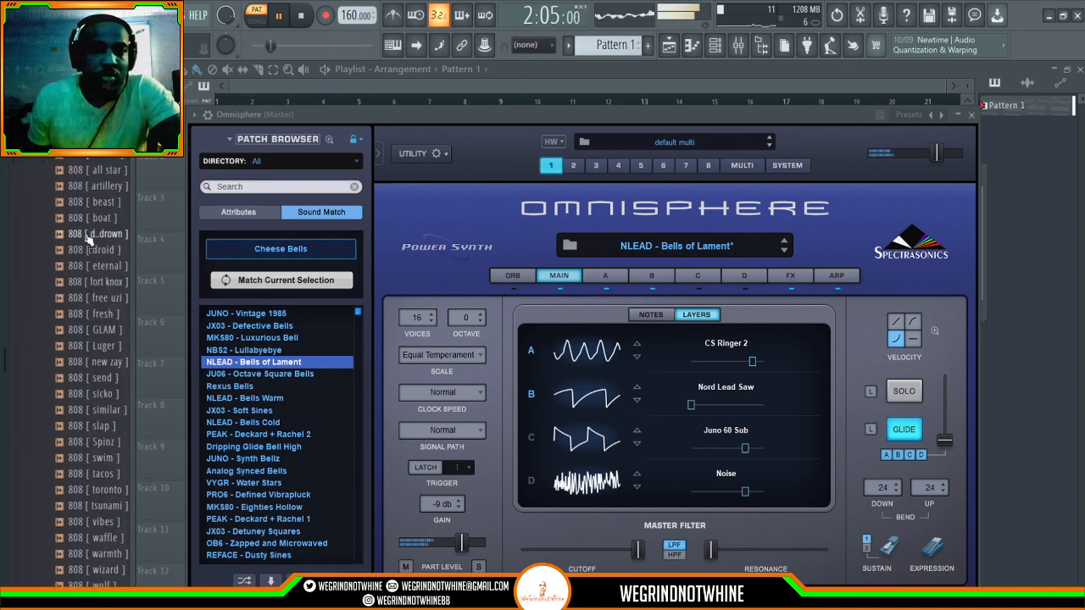
{"action": "left_click", "coordinate": [95, 410]}
{"action": "left_click", "coordinate": [103, 363]}
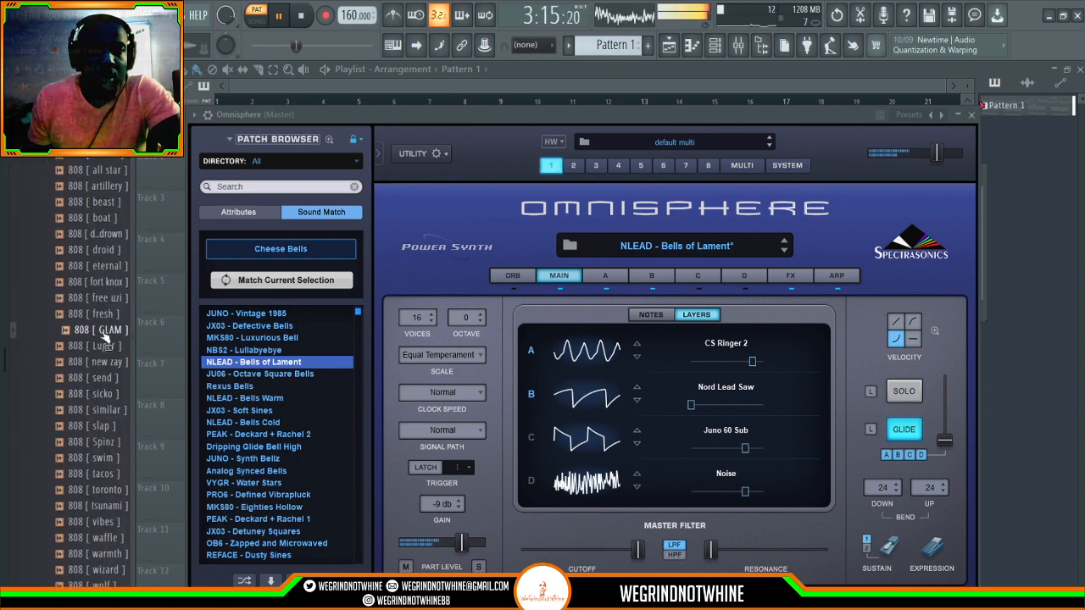
Step: Audition further all-the-808s samples against the beat, including wizard, wolf, Zay, tsunami, Spinz and similar
{"action": "scroll", "coordinate": [97, 356], "scroll_direction": "down", "scroll_amount": 4}
{"action": "left_click", "coordinate": [96, 377]}
{"action": "left_click", "coordinate": [94, 401]}
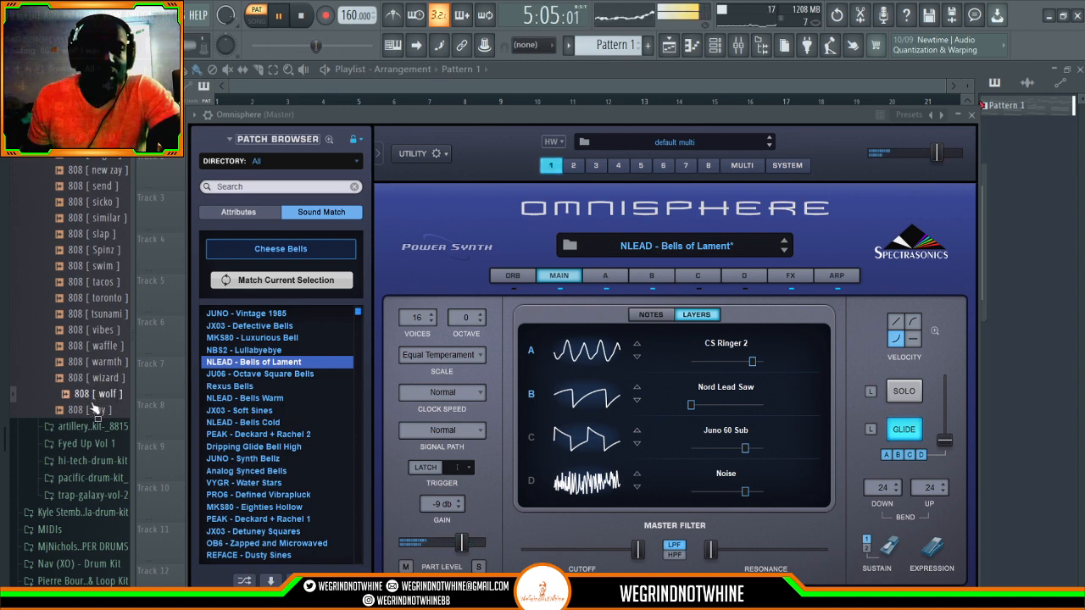
{"action": "left_click", "coordinate": [95, 411]}
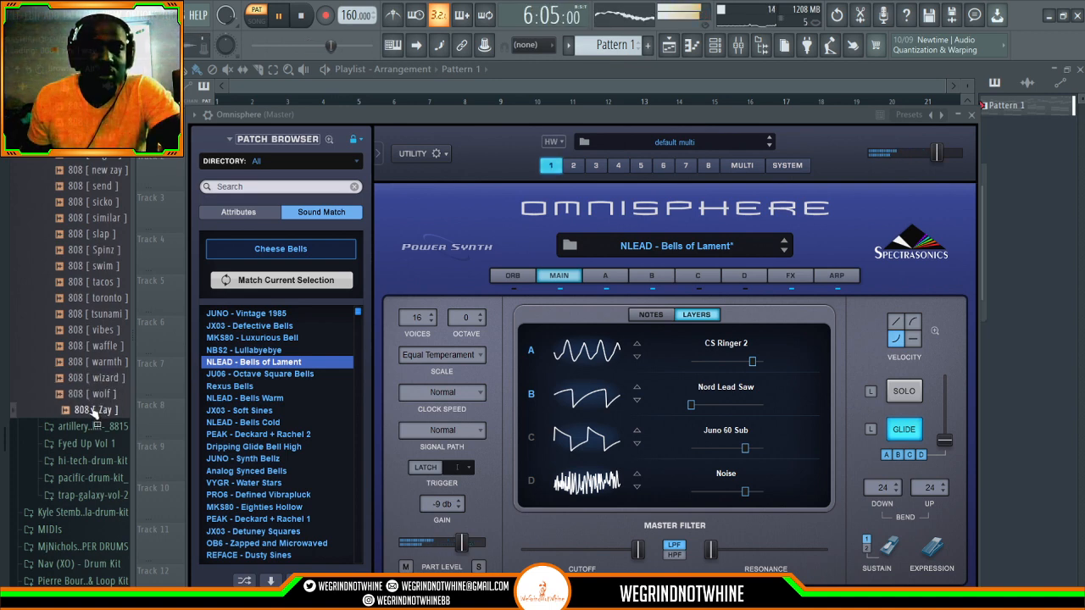
{"action": "left_click", "coordinate": [95, 314]}
{"action": "left_click", "coordinate": [95, 250]}
{"action": "left_click", "coordinate": [96, 218]}
{"action": "scroll", "coordinate": [87, 253], "scroll_direction": "up", "scroll_amount": 6}
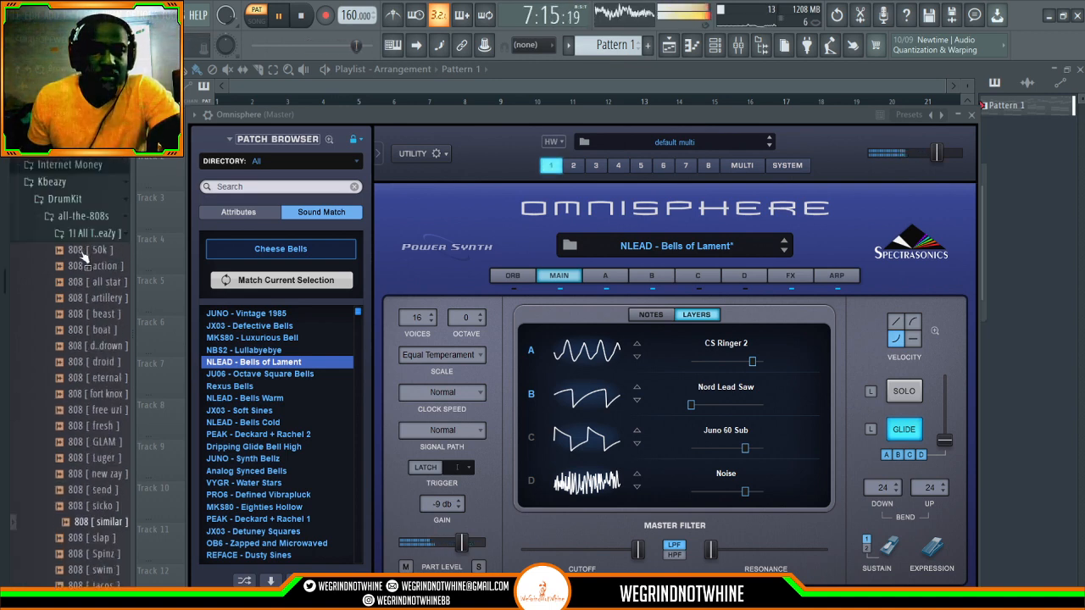
Step: Return to the Fyed Up Vol 1 808s folder, widen the browser to fit the full sample names, and stop playback
{"action": "left_click", "coordinate": [83, 392]}
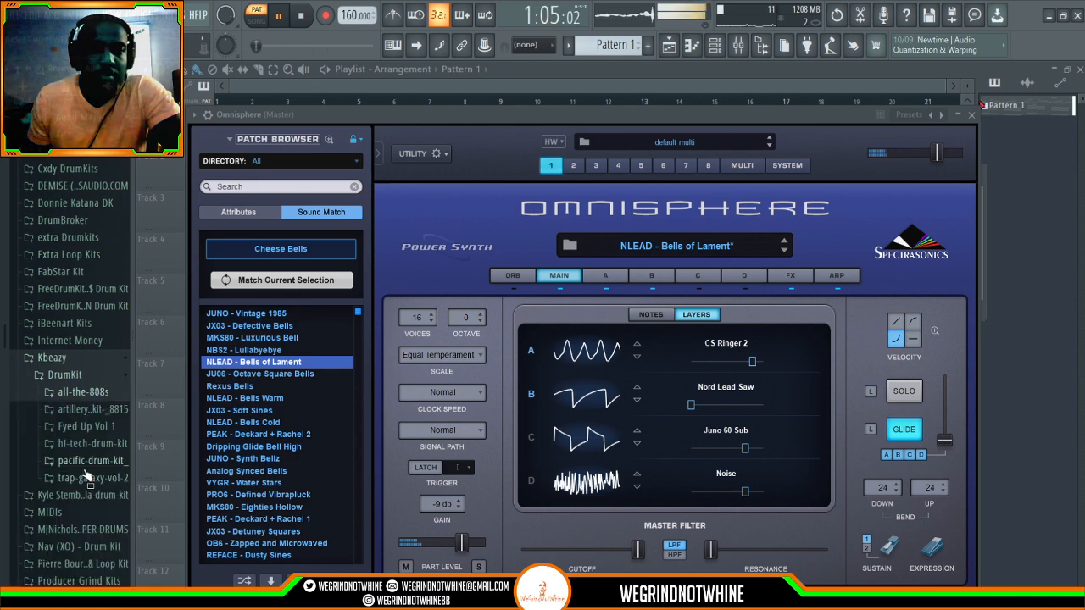
{"action": "left_click", "coordinate": [99, 427]}
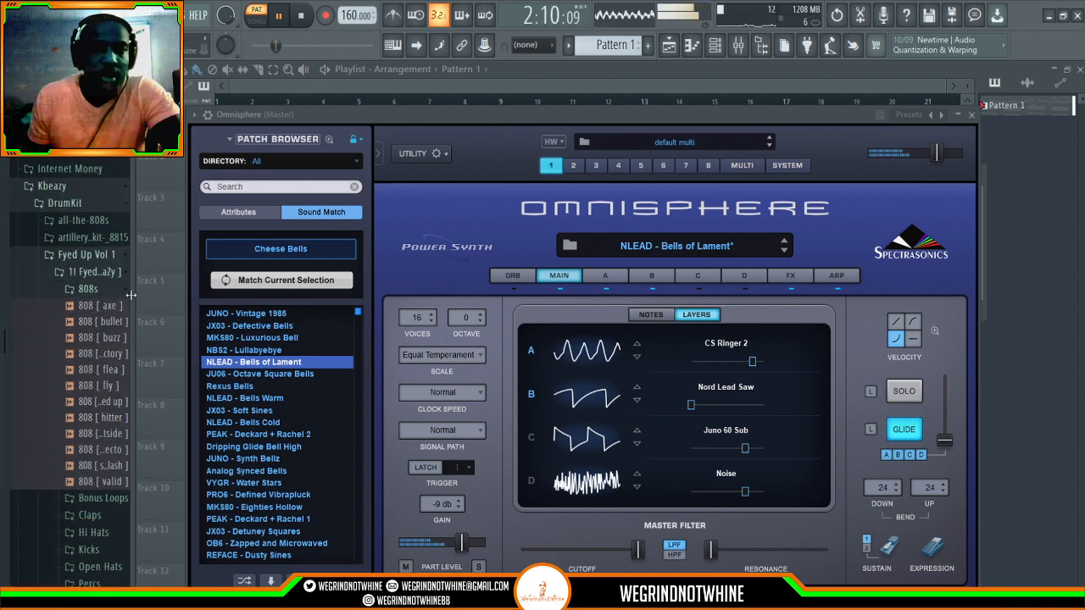
{"action": "left_click_drag", "start_coordinate": [133, 285], "coordinate": [172, 288]}
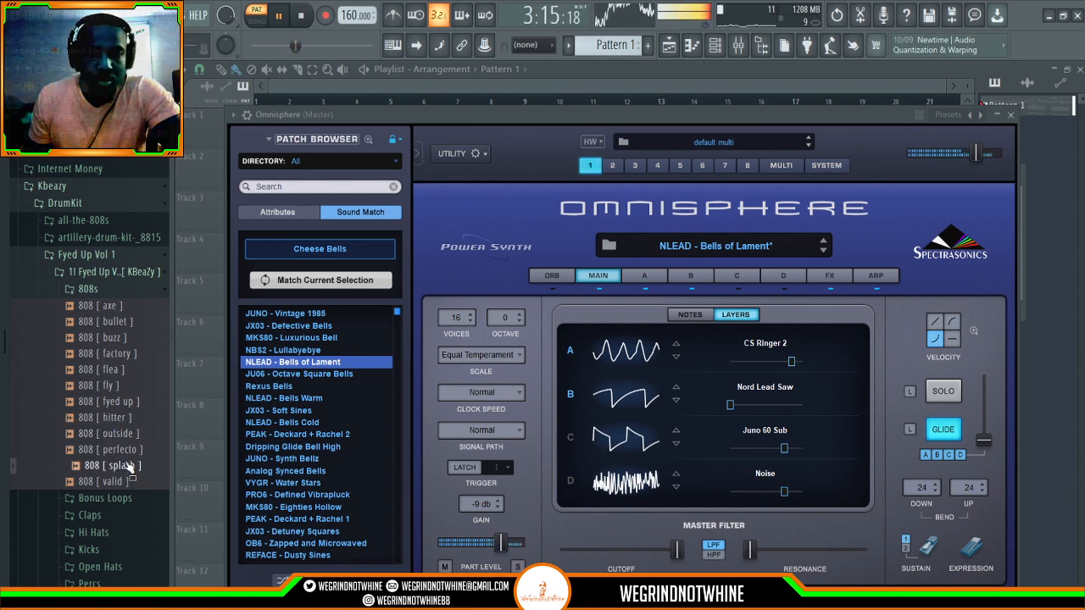
{"action": "key", "text": "space"}
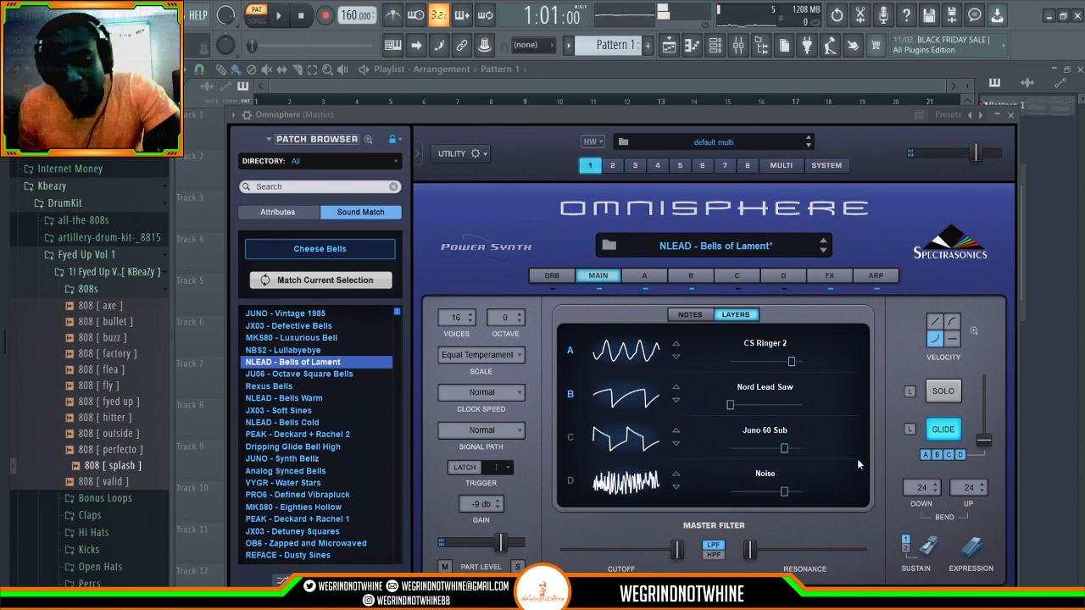
Step: Show the channel rack briefly, hide it again and move the Omnisphere window slightly higher
{"action": "left_click", "coordinate": [714, 48]}
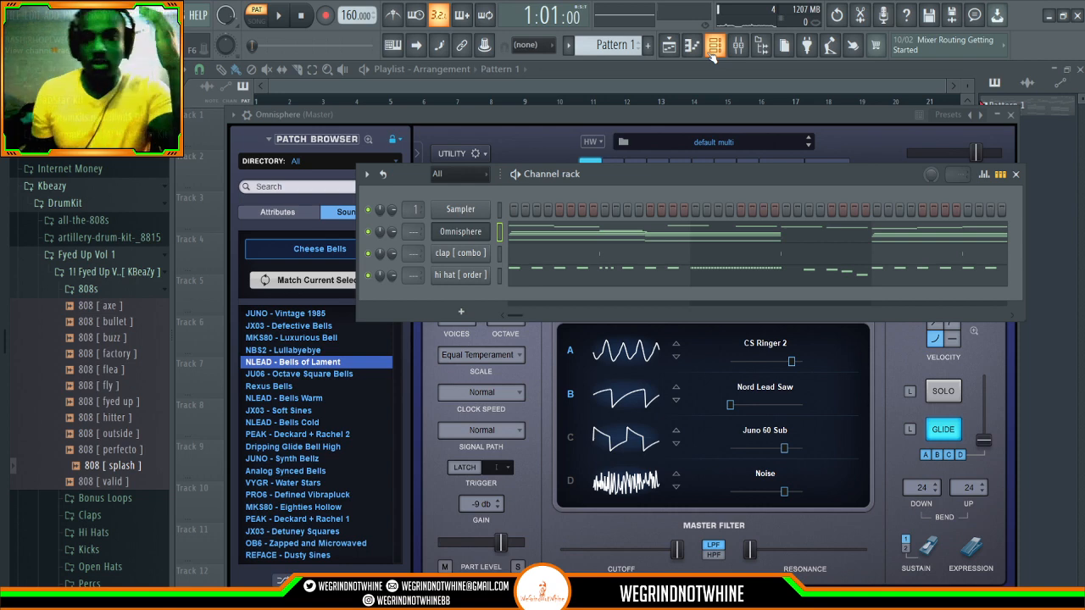
{"action": "left_click", "coordinate": [713, 49]}
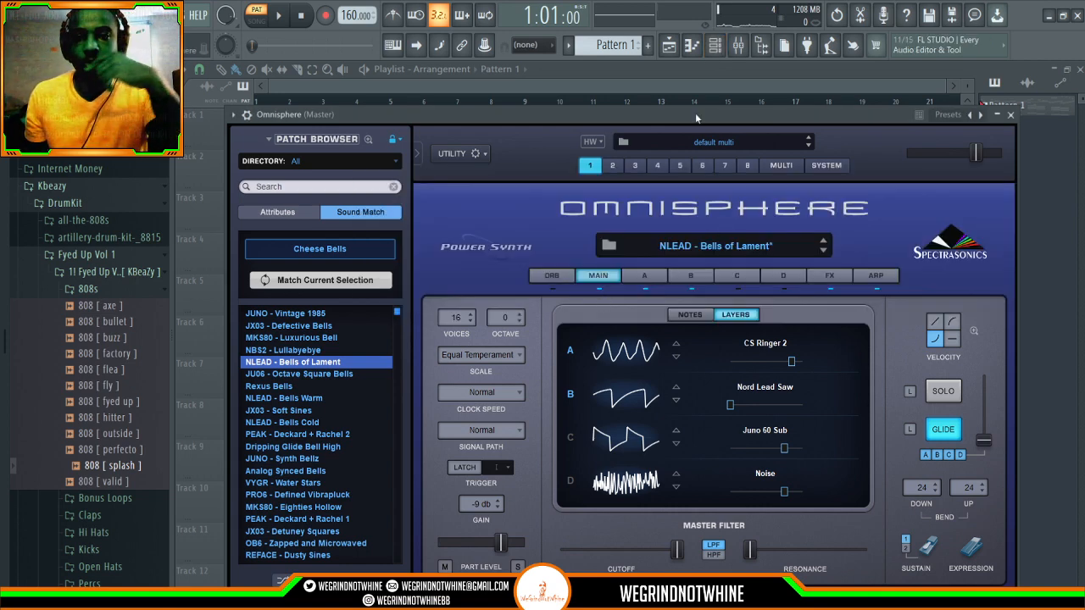
{"action": "left_click_drag", "start_coordinate": [695, 114], "coordinate": [681, 95]}
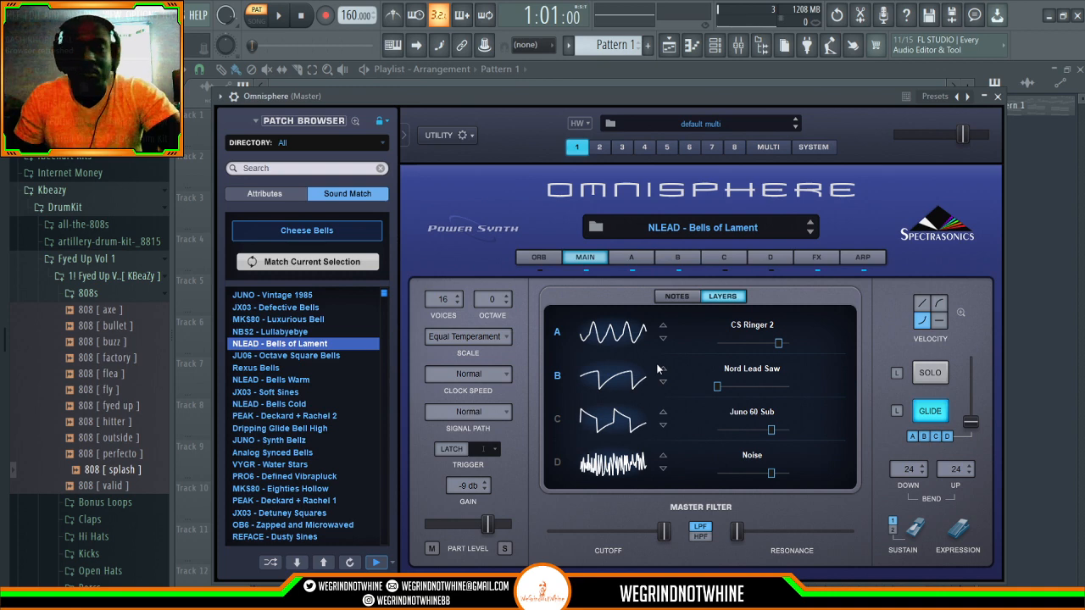
Step: Restart playback and audition the 808 [ bullet ] sample from Fyed Up Vol 1 against the beat
{"action": "key", "text": "space"}
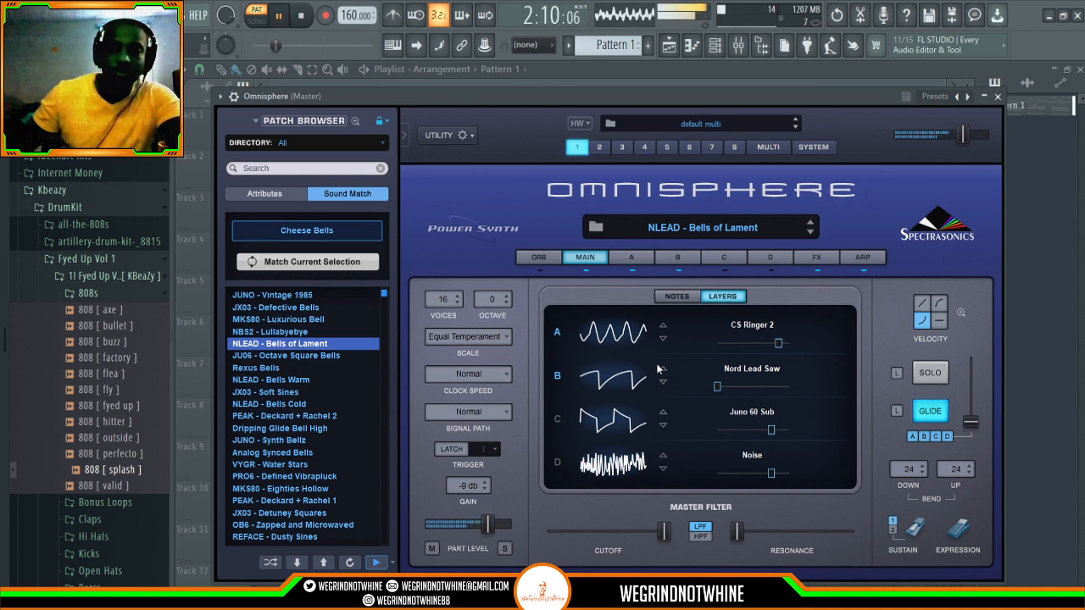
{"action": "left_click", "coordinate": [90, 326]}
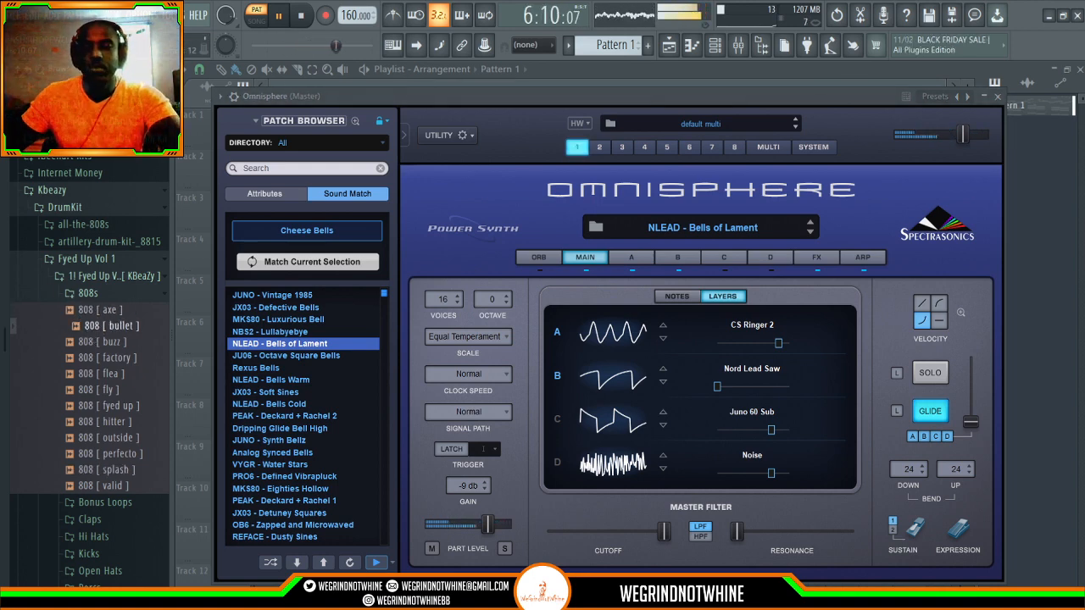